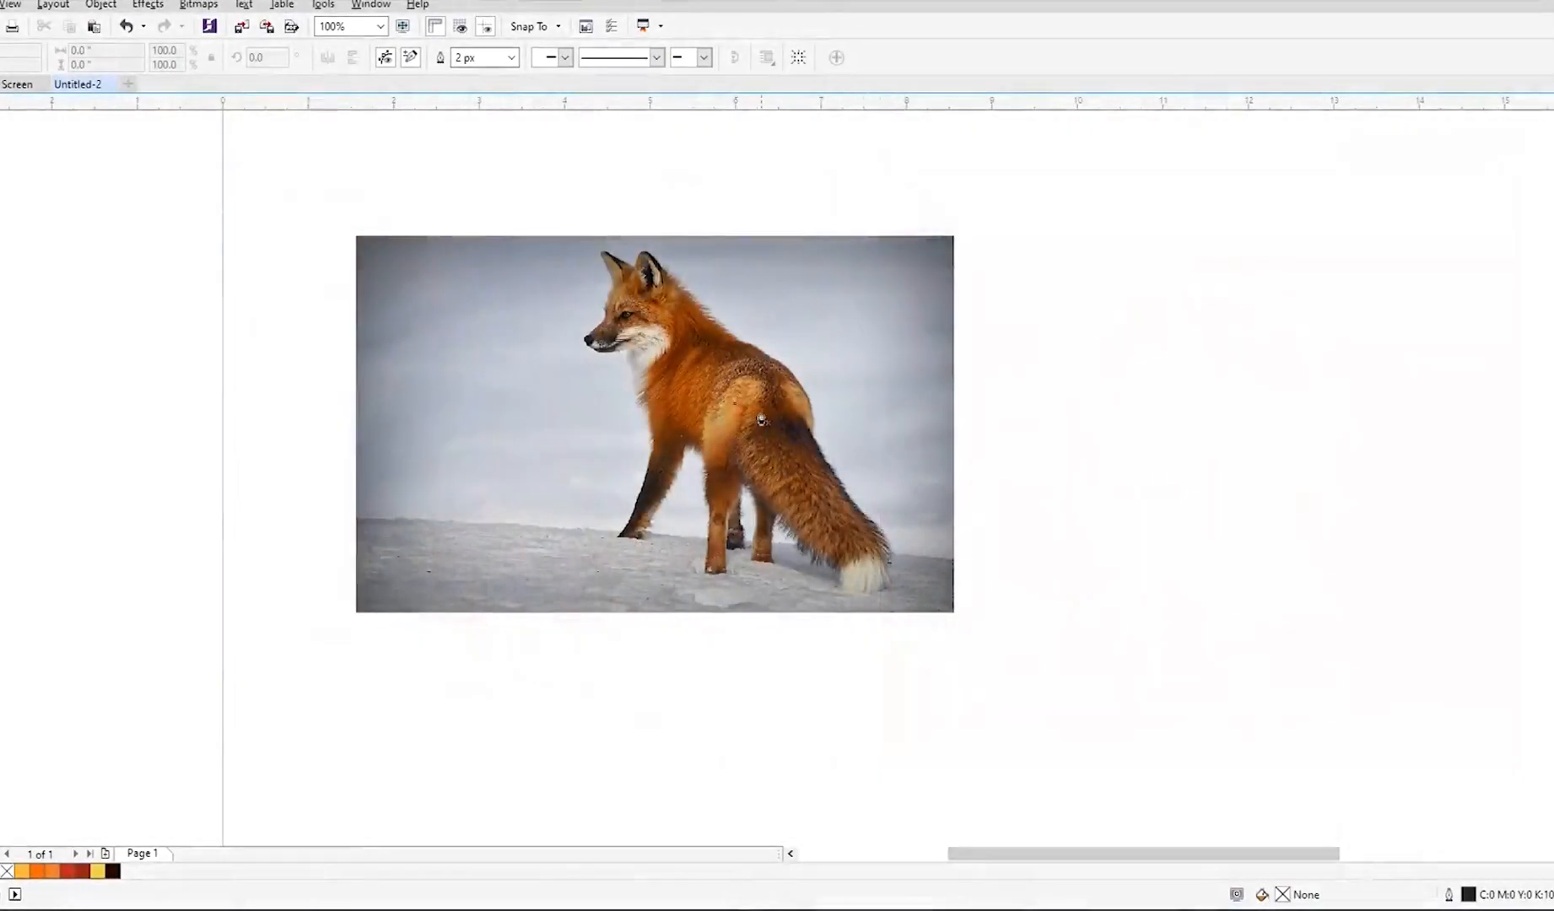
Step: Start tracing the fox's head outline with Bezier curves from the nose tip over the muzzle and forehead to the near ear's tip
scroll(614, 302, up, 2)
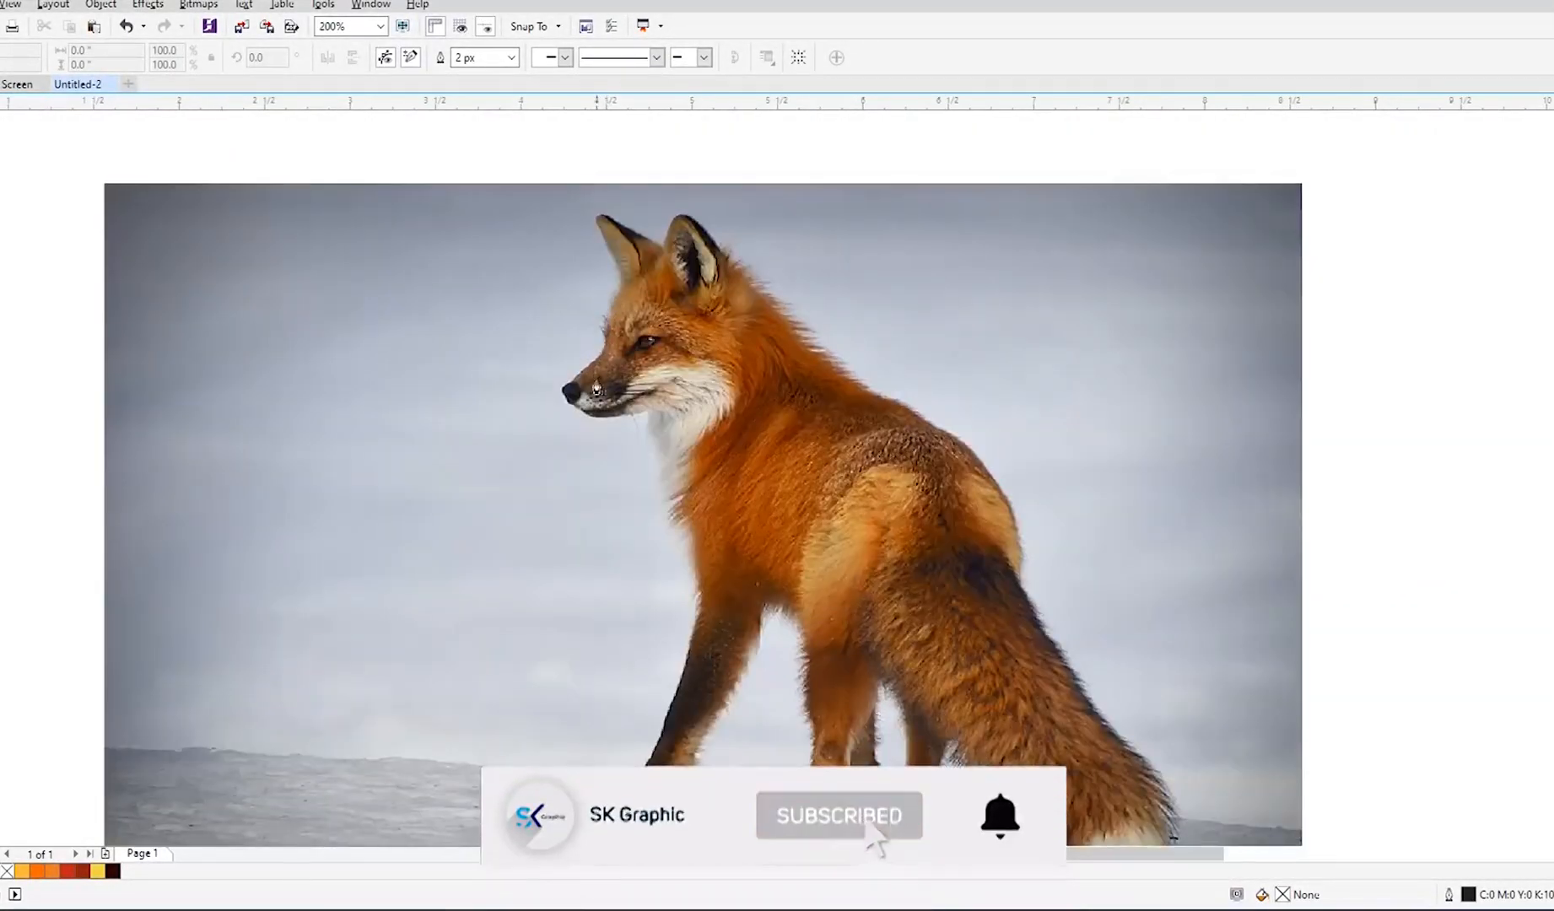
scroll(590, 388, up, 2)
scroll(548, 405, up, 1)
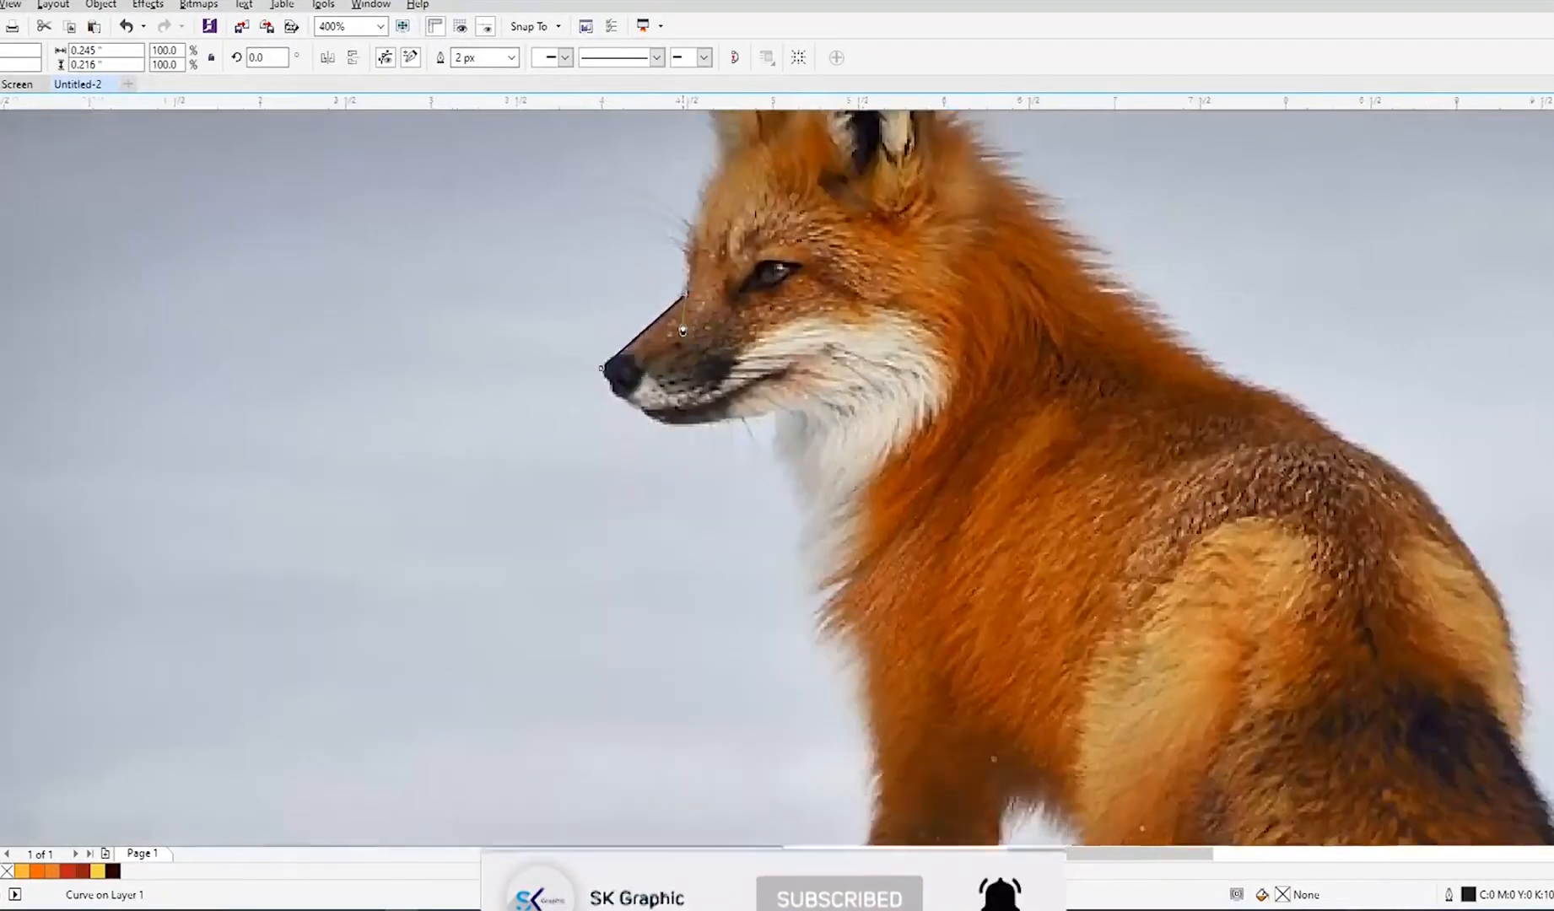
scroll(706, 253, up, 1)
click(681, 310)
scroll(680, 310, down, 1)
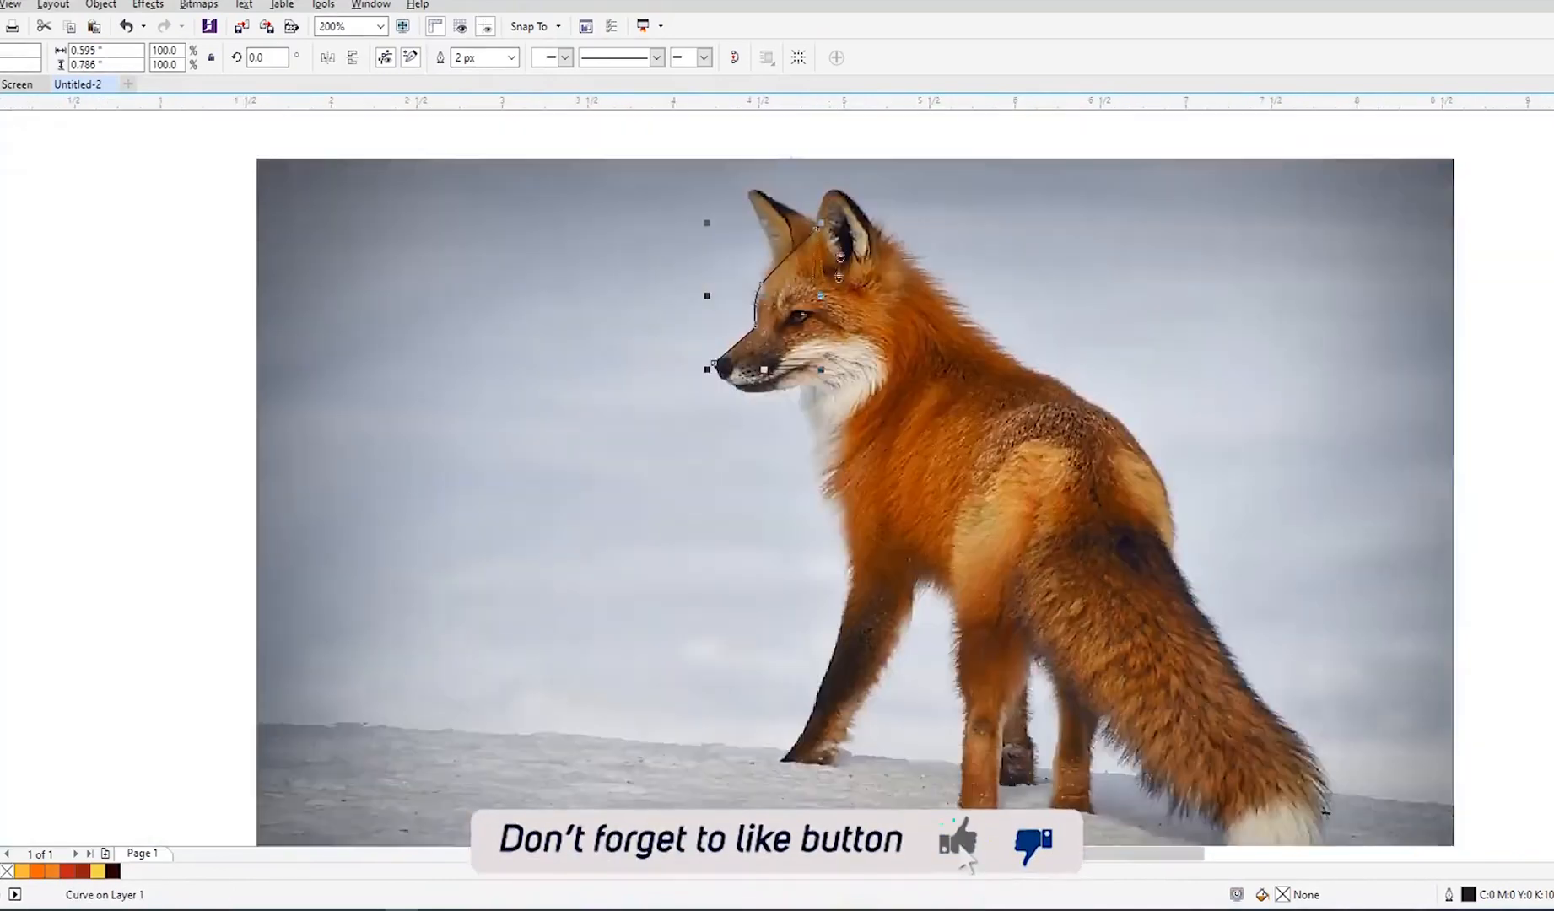
scroll(822, 211, up, 2)
click(822, 201)
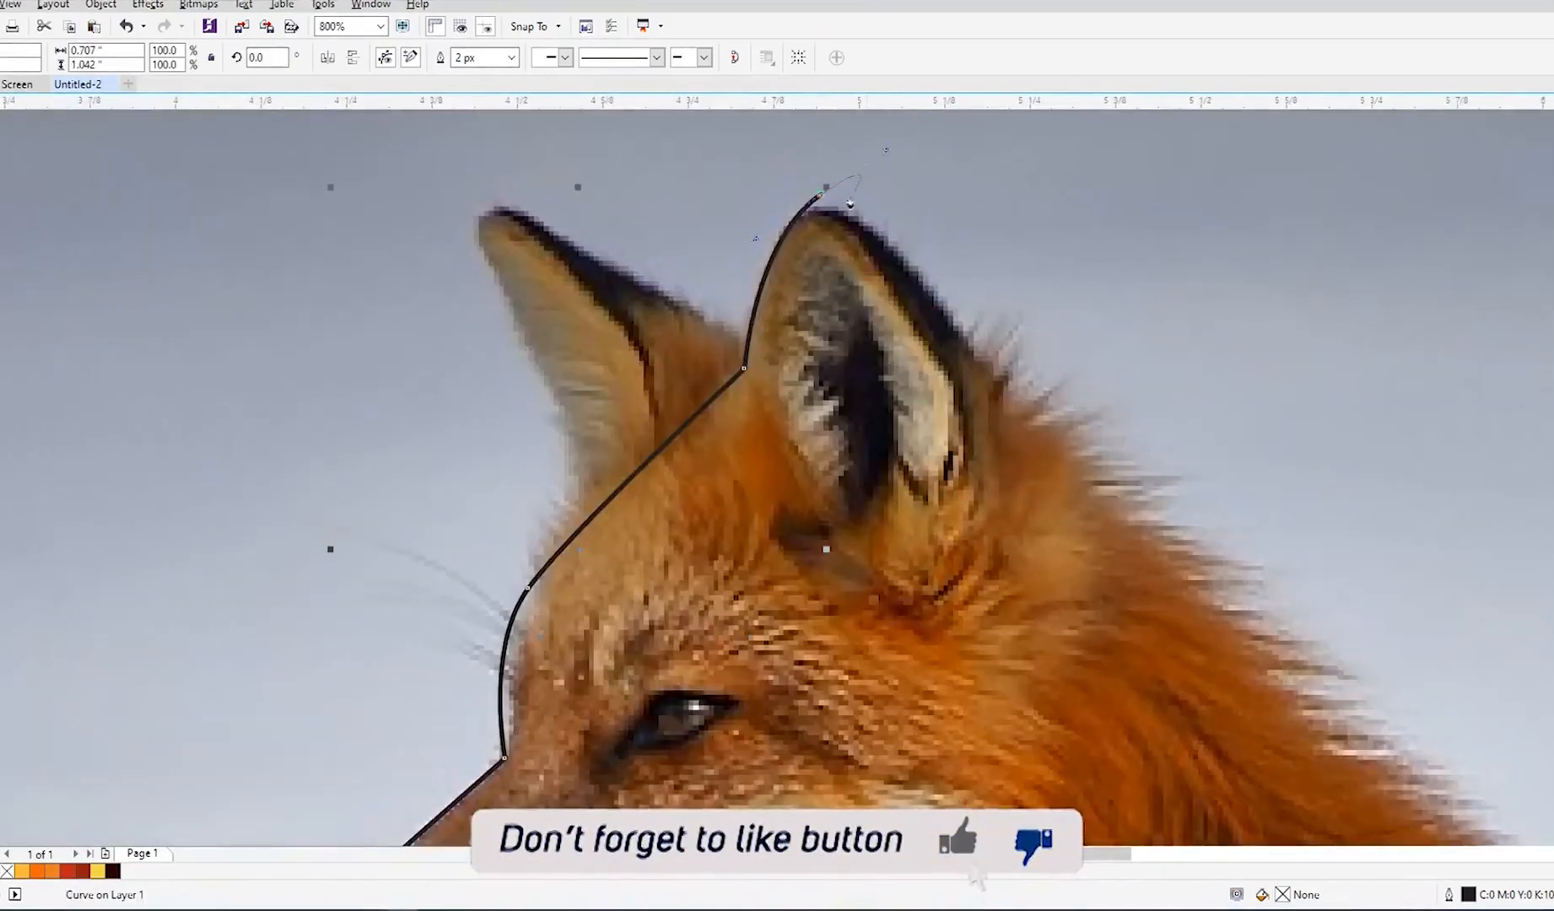
Step: Continue the head outline down the near ear's rear edge, around the notch behind it and along the back of the neck
drag(1008, 418, 1044, 533)
scroll(1008, 426, down, 2)
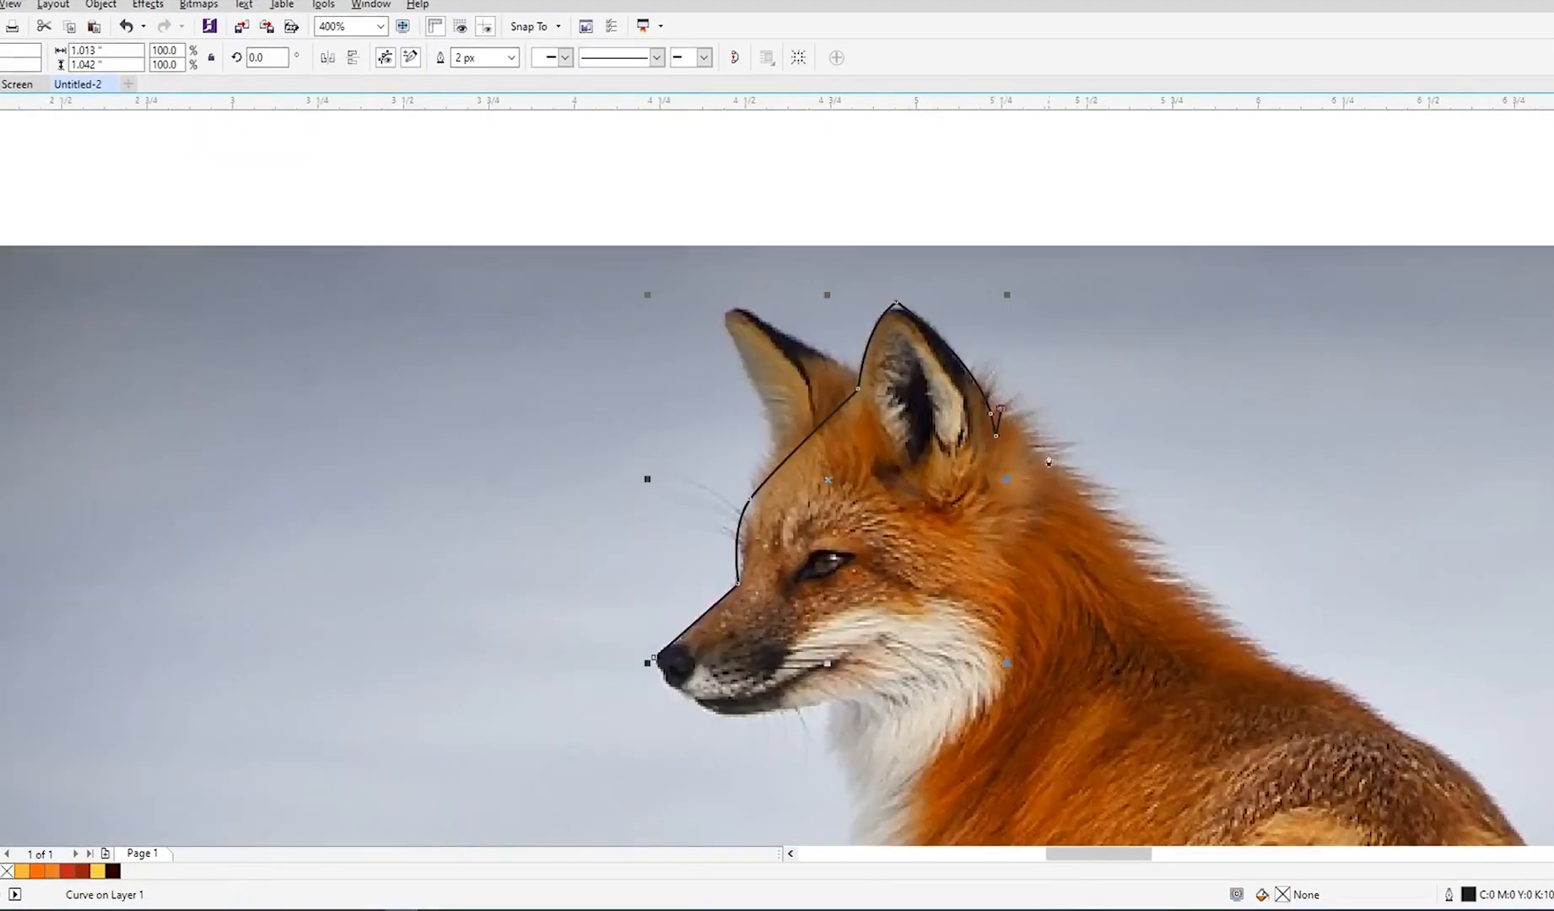
scroll(1103, 547, up, 1)
drag(1100, 560, 1110, 599)
Step: Complete the head outline across the neck base, up the throat and along the chin, closing it at the nose tip
click(768, 808)
click(747, 582)
drag(590, 600, 546, 593)
scroll(544, 590, up, 2)
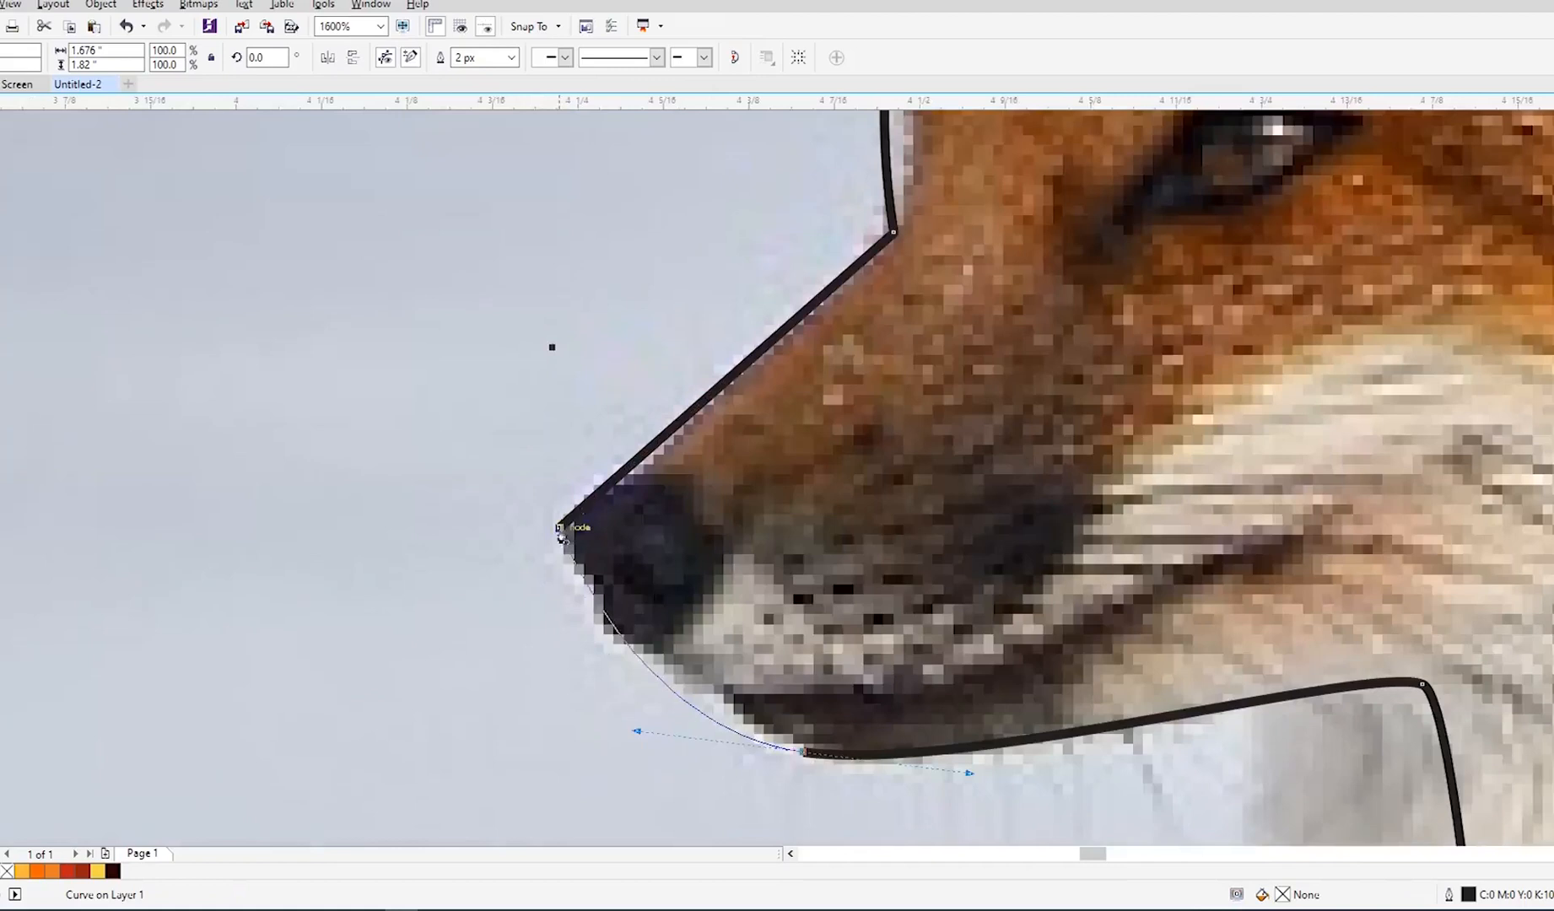
click(559, 529)
scroll(560, 532, down, 2)
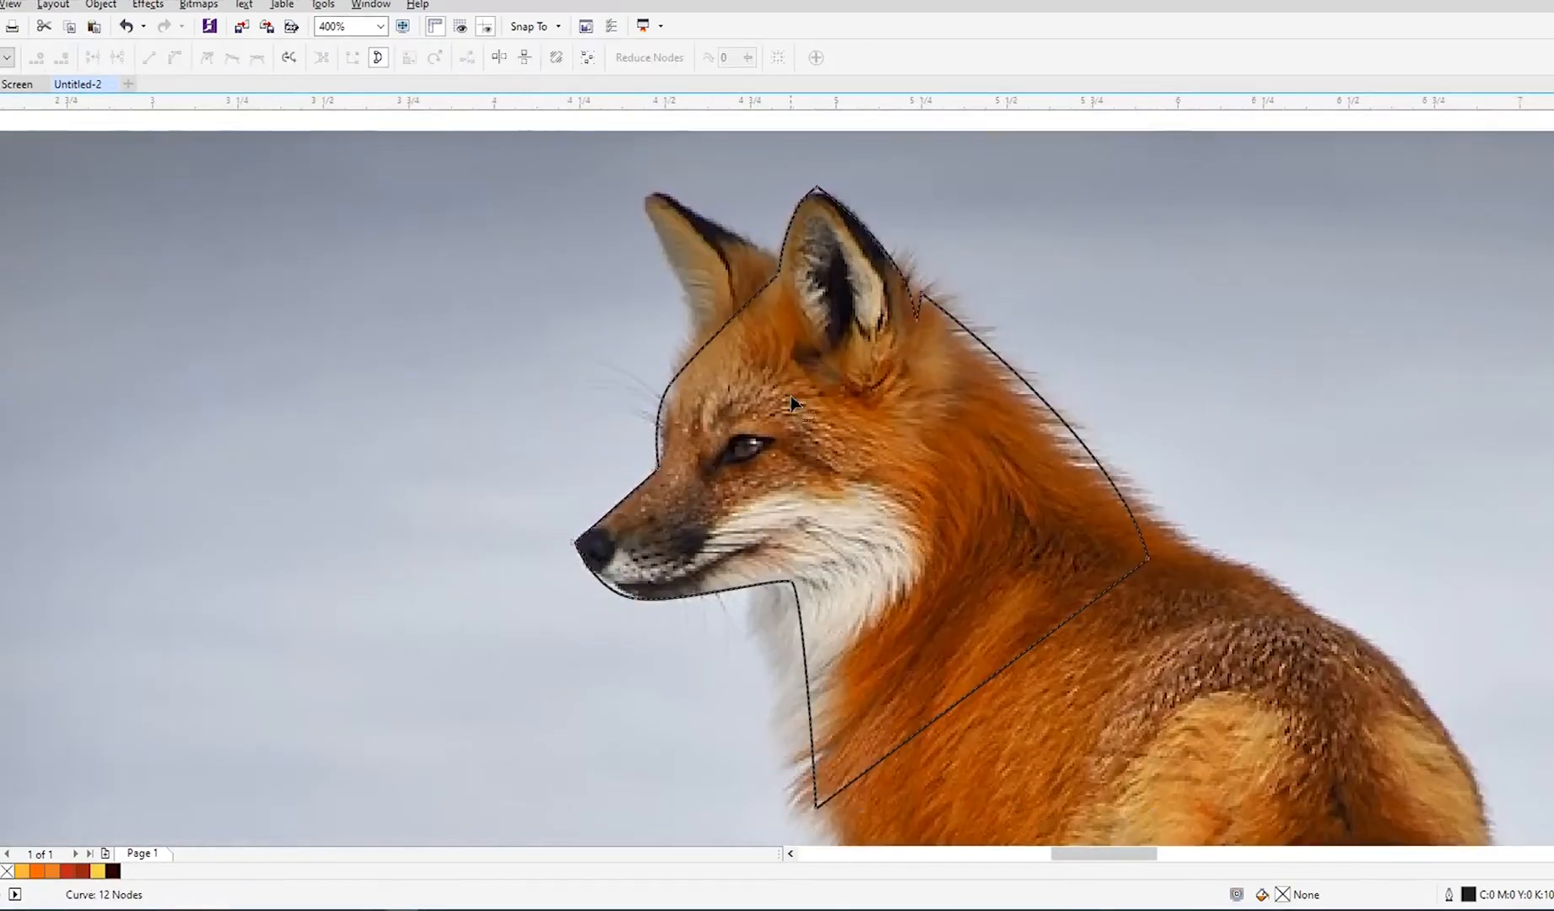
Step: Refine the outline's notch behind the near ear by deleting the extra node and converting its straight segment to a curve
scroll(925, 295, up, 2)
click(909, 289)
click(890, 391)
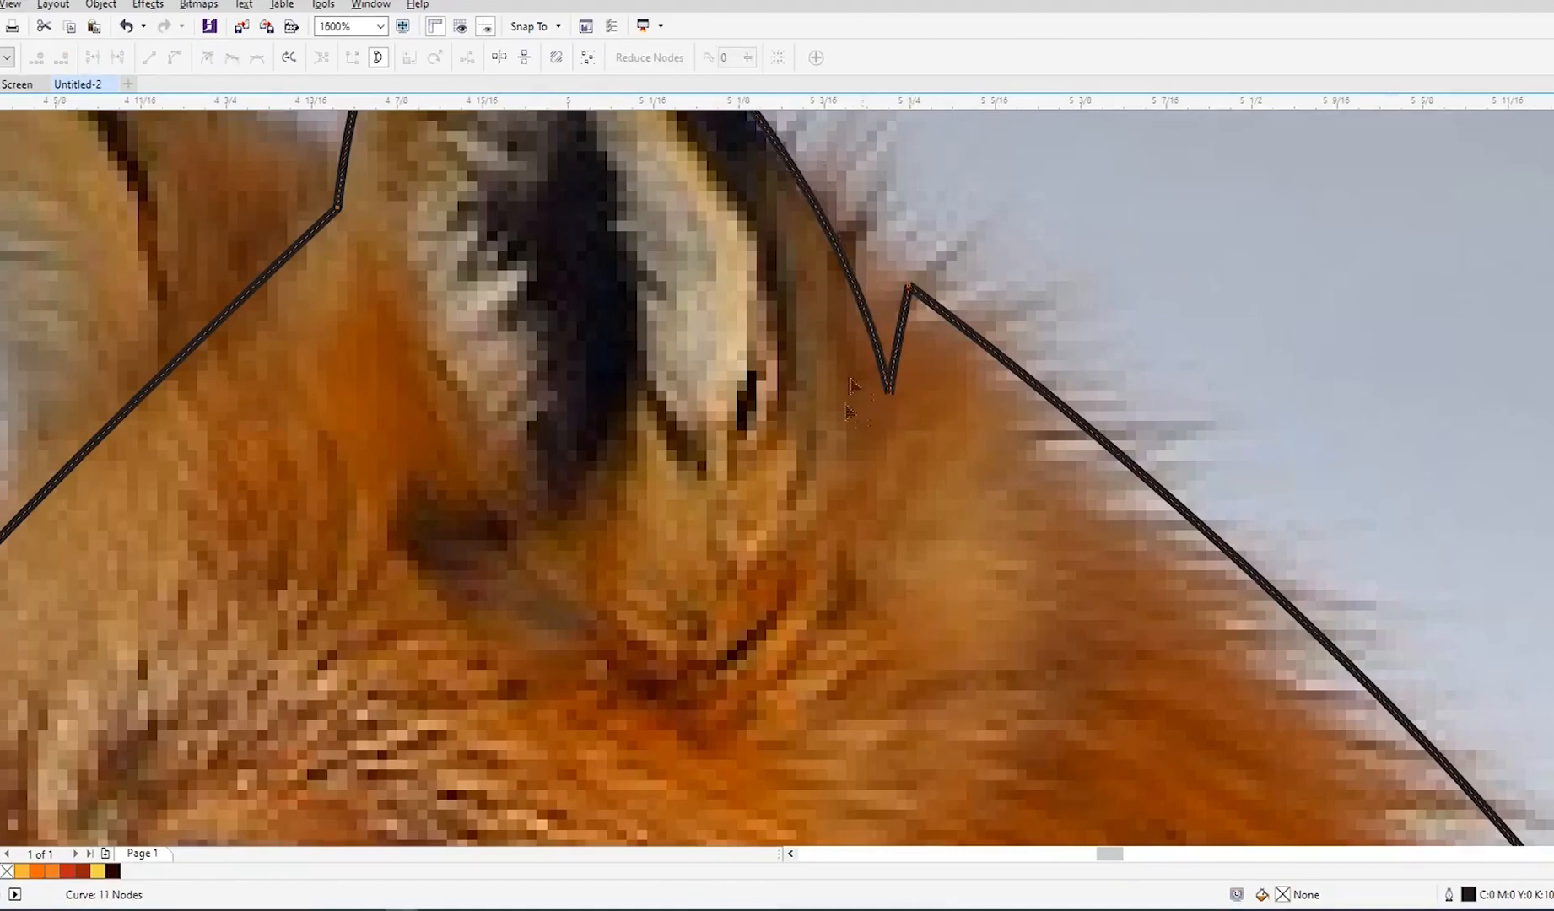
double_click(869, 318)
scroll(880, 434, down, 1)
scroll(890, 384, up, 1)
drag(834, 335, 837, 428)
click(174, 58)
scroll(837, 428, down, 3)
scroll(896, 597, up, 1)
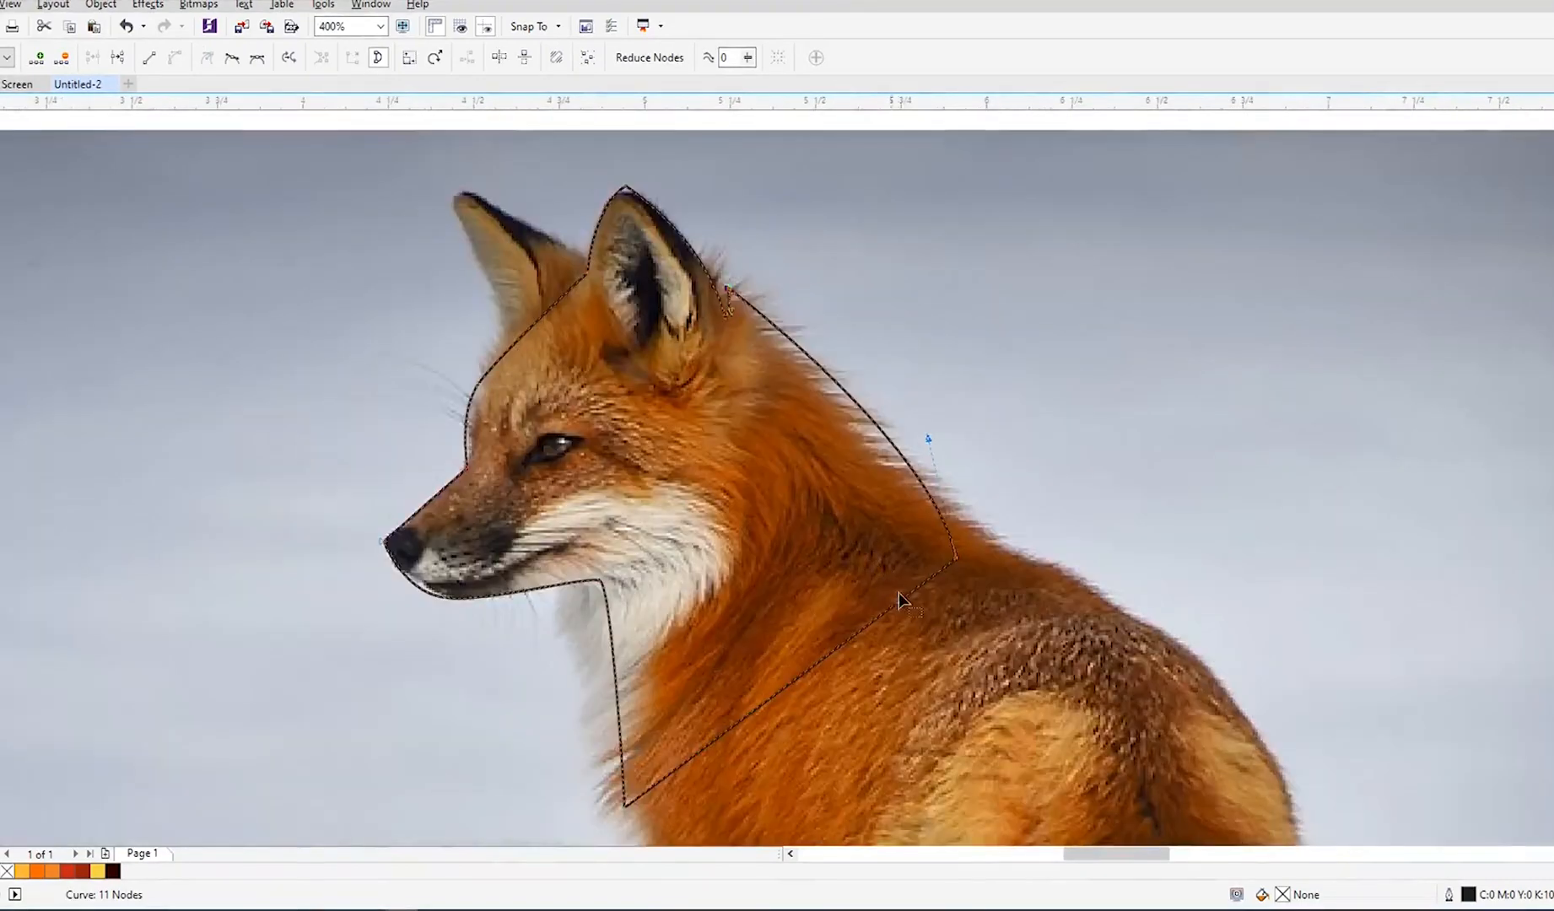
Step: Trace a closed, pointed eye shape about 0.22 by 0.10 inches over the fox's eye
key(space)
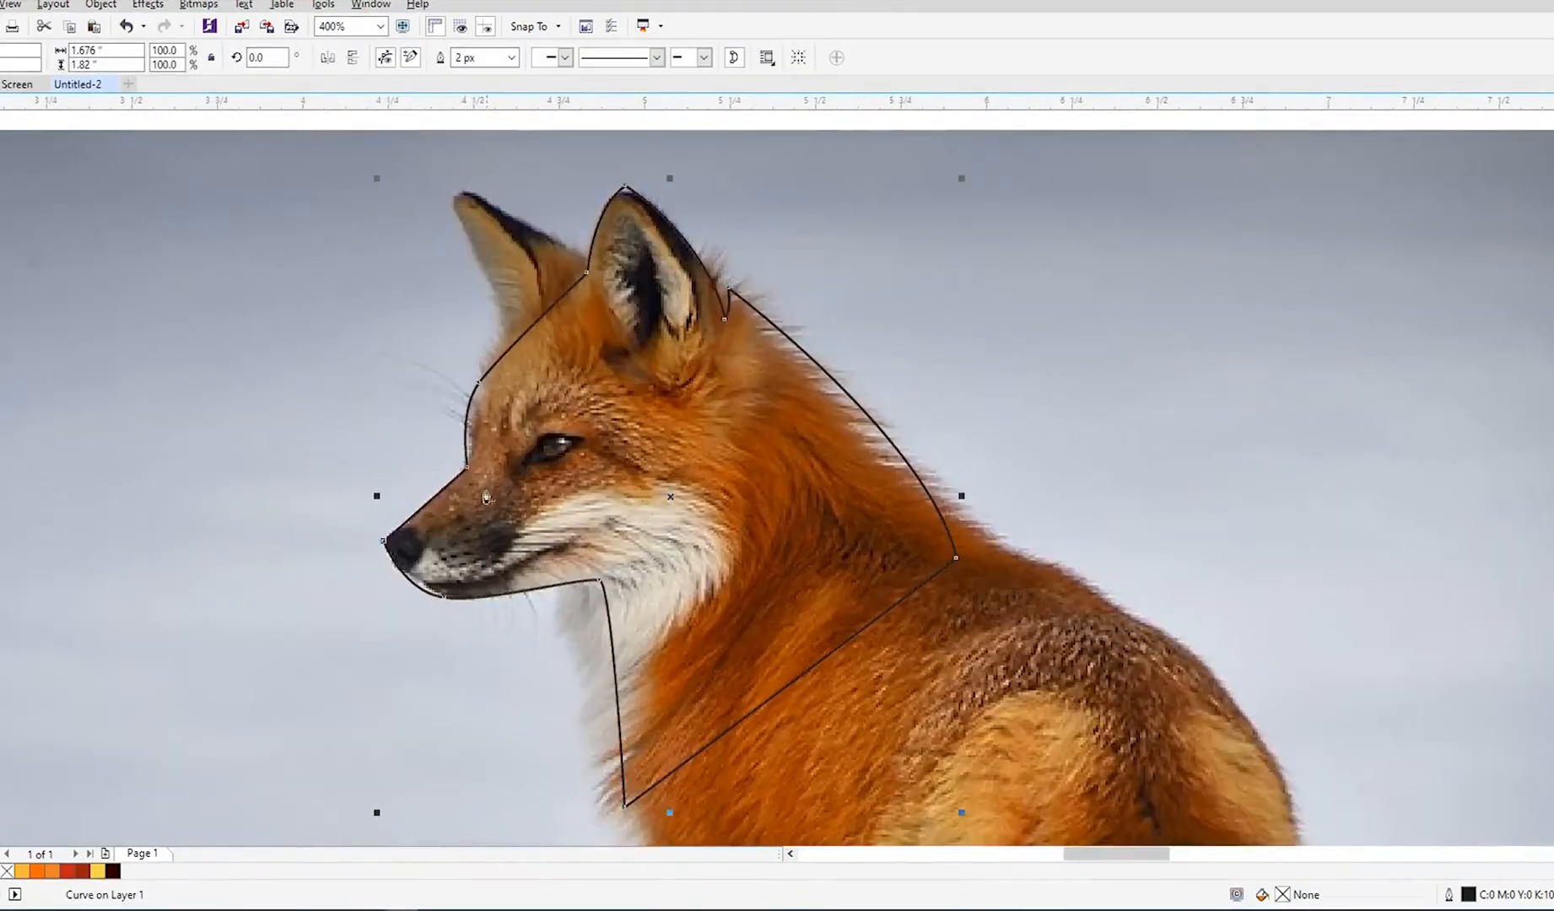
scroll(497, 473, up, 1)
scroll(558, 413, up, 1)
drag(619, 368, 643, 366)
drag(823, 388, 837, 405)
drag(691, 396, 677, 420)
drag(598, 477, 552, 479)
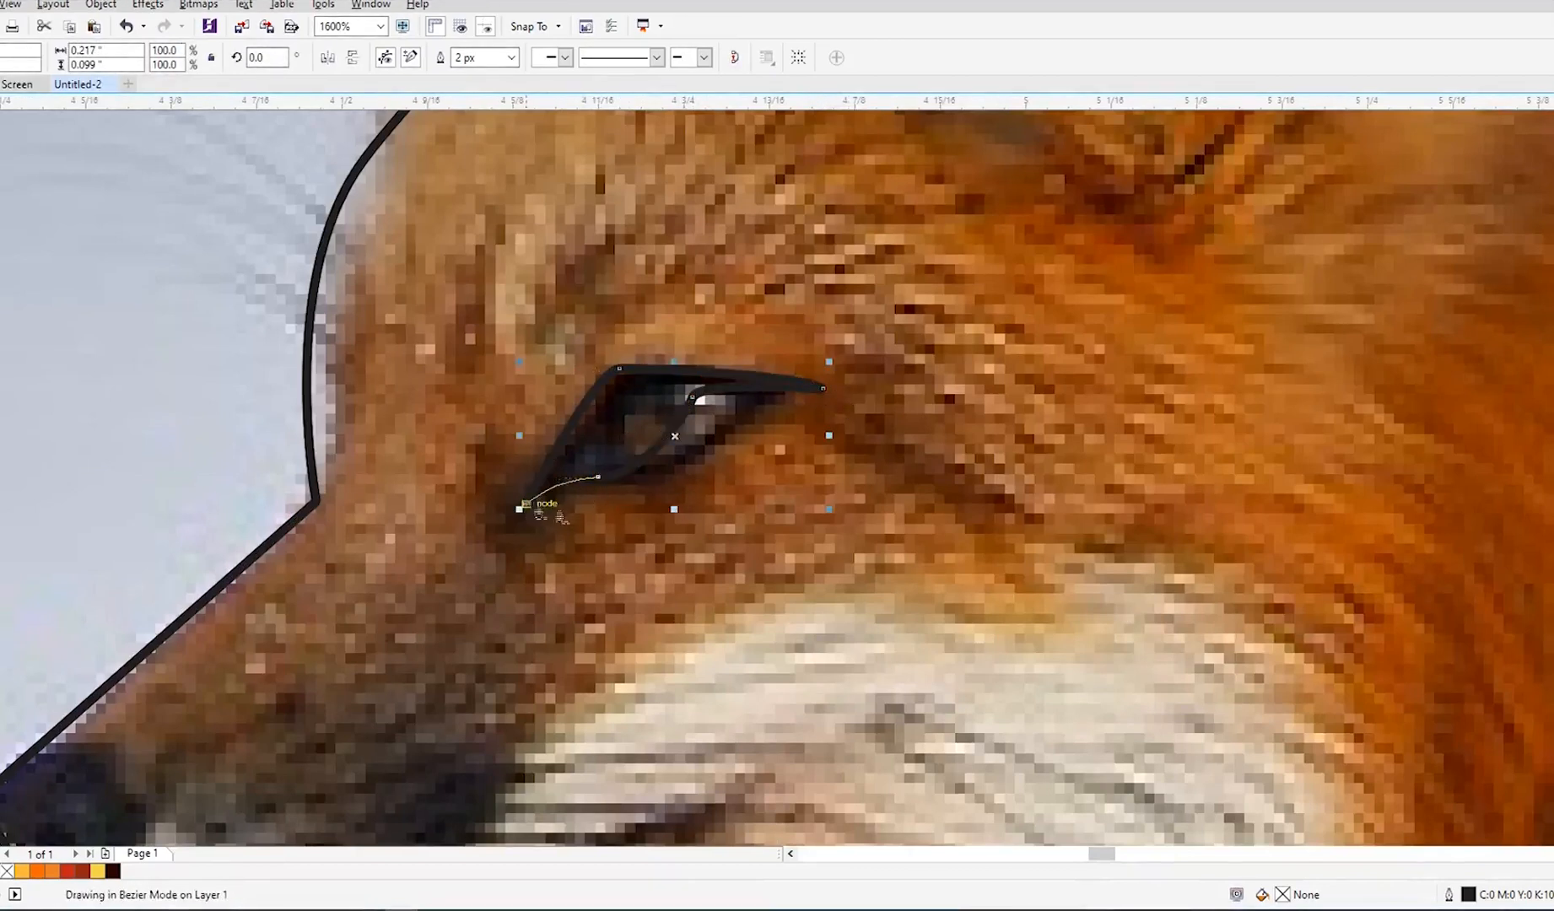
Step: Fill the eye shape with dark red #942011 and no outline, and smooth the curve at its upper front corner
click(81, 871)
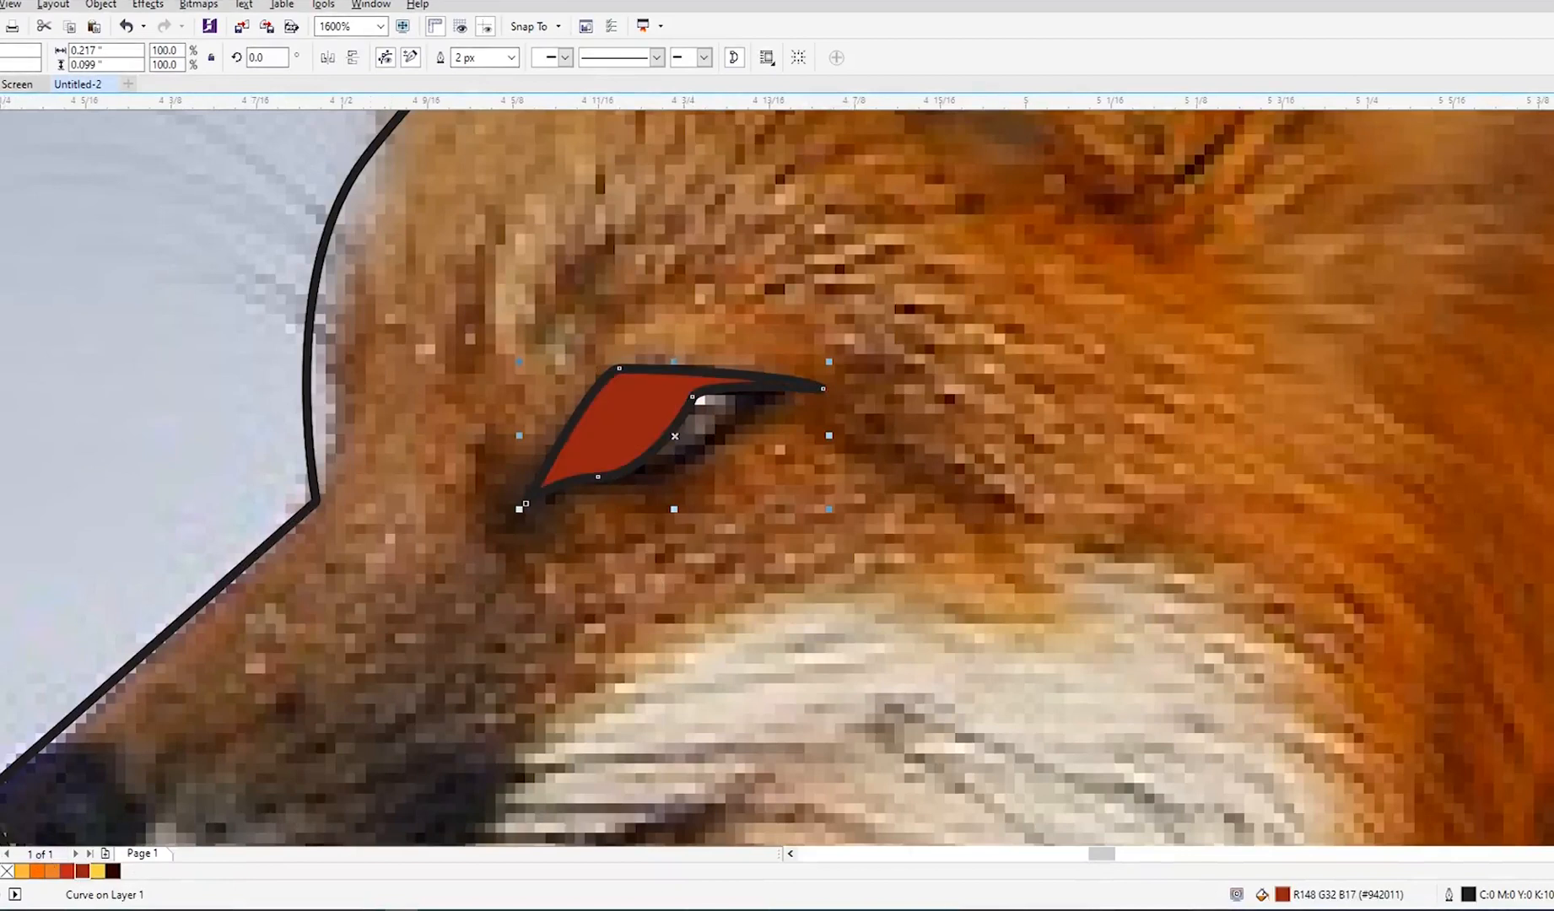
right_click(1550, 117)
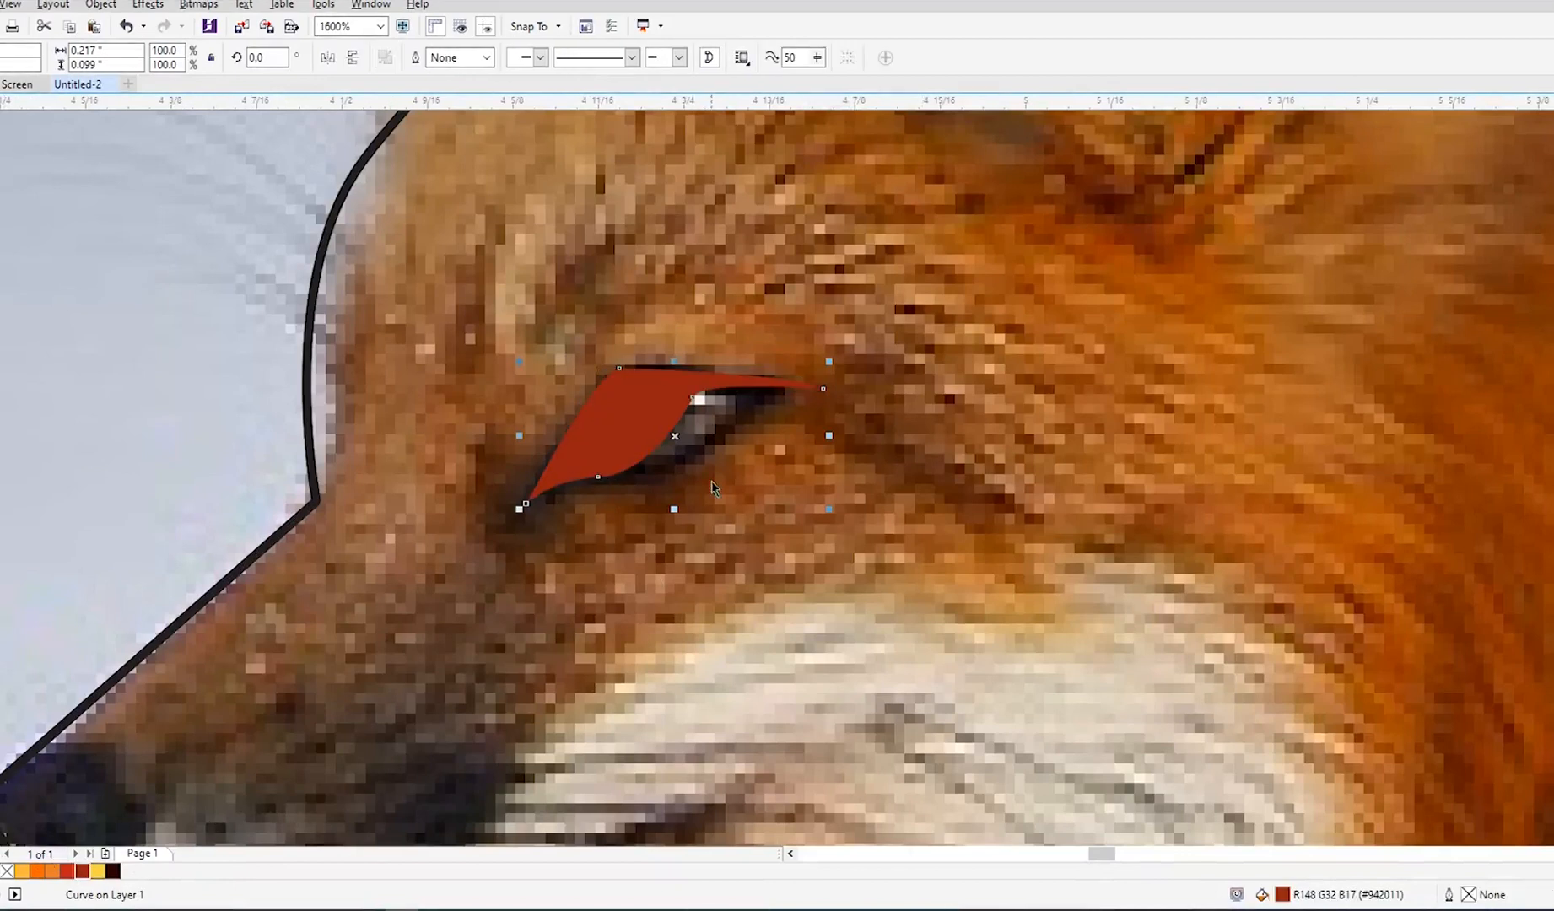
key(F10)
scroll(620, 369, up, 1)
drag(667, 369, 611, 373)
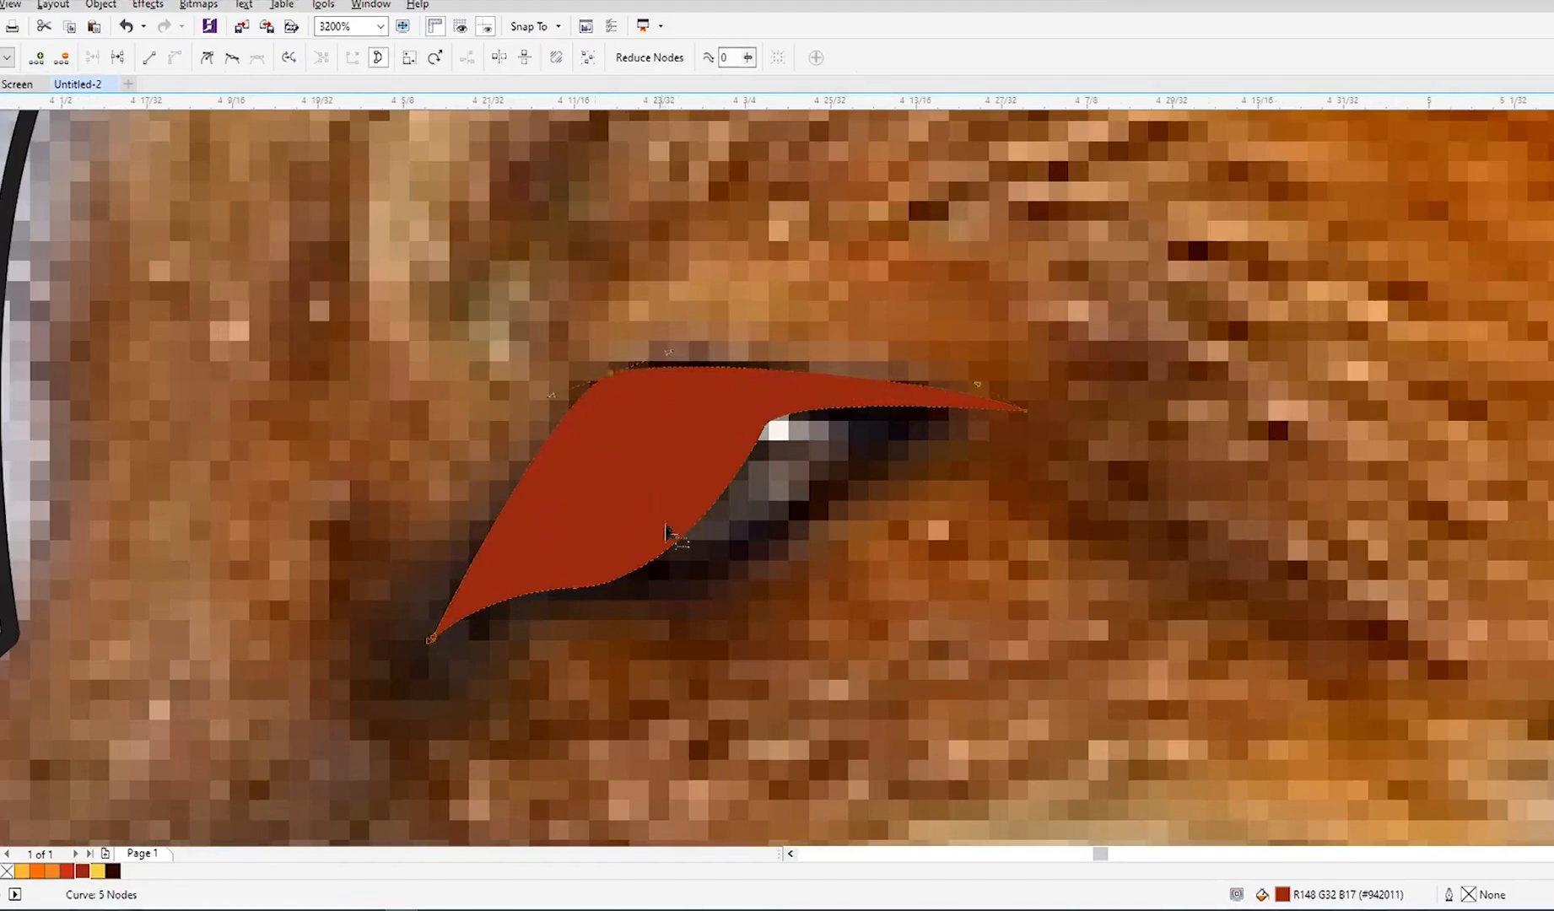
scroll(667, 537, down, 3)
Step: Trace a closed shape about 0.22 by 0.43 inches around the dark inner area of the near ear, with a notch at its base
key(space)
scroll(683, 297, up, 1)
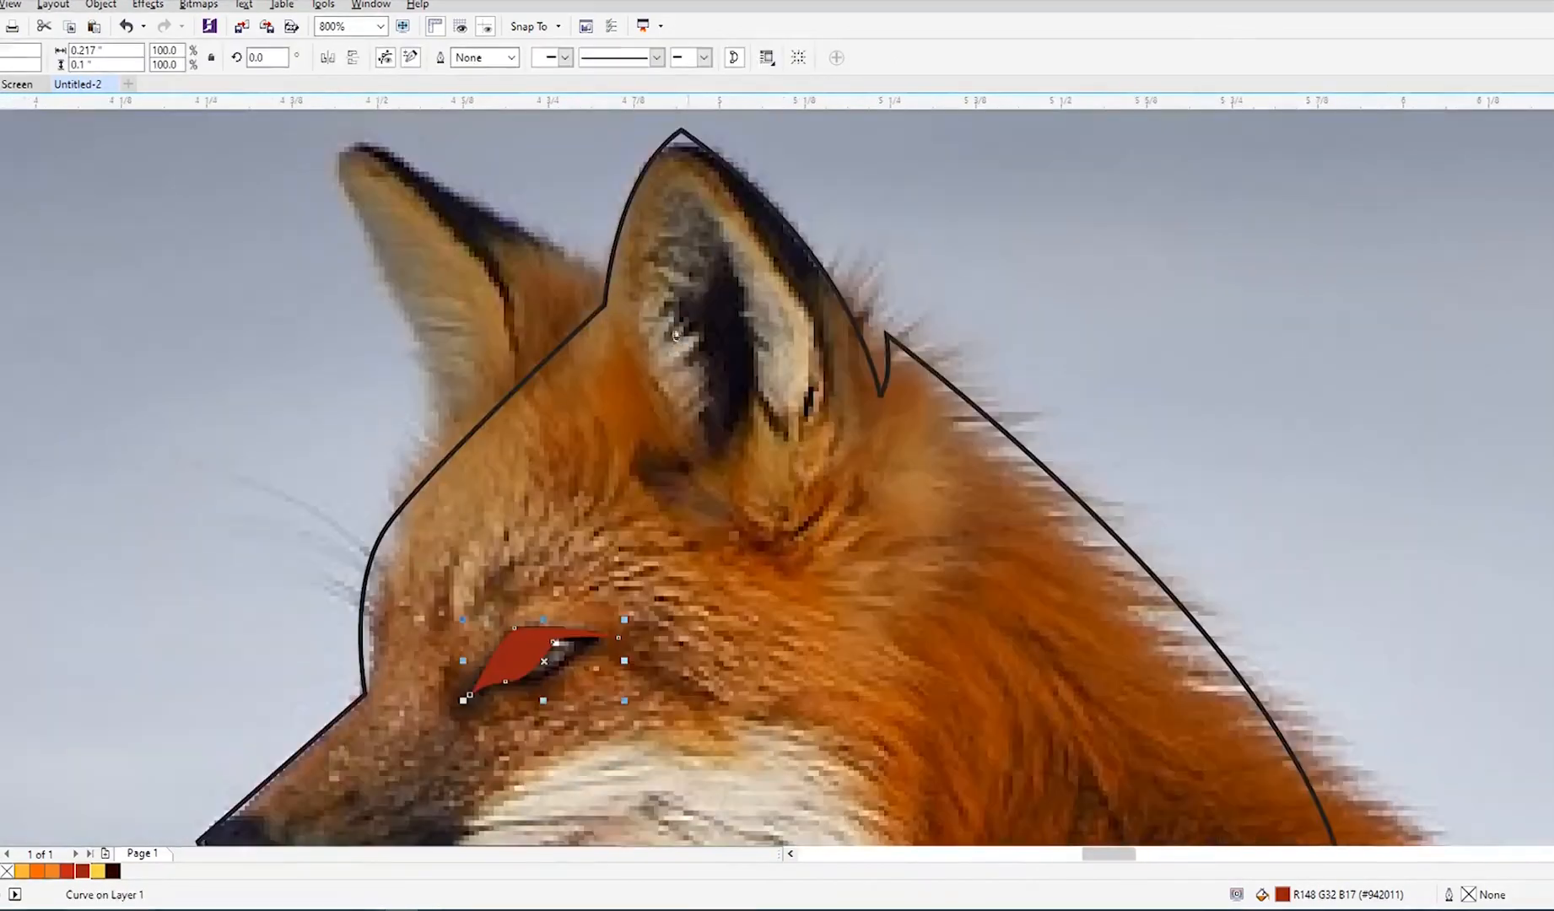
click(645, 489)
click(691, 459)
drag(694, 198, 737, 149)
alt+click(693, 198)
key(ctrl+z)
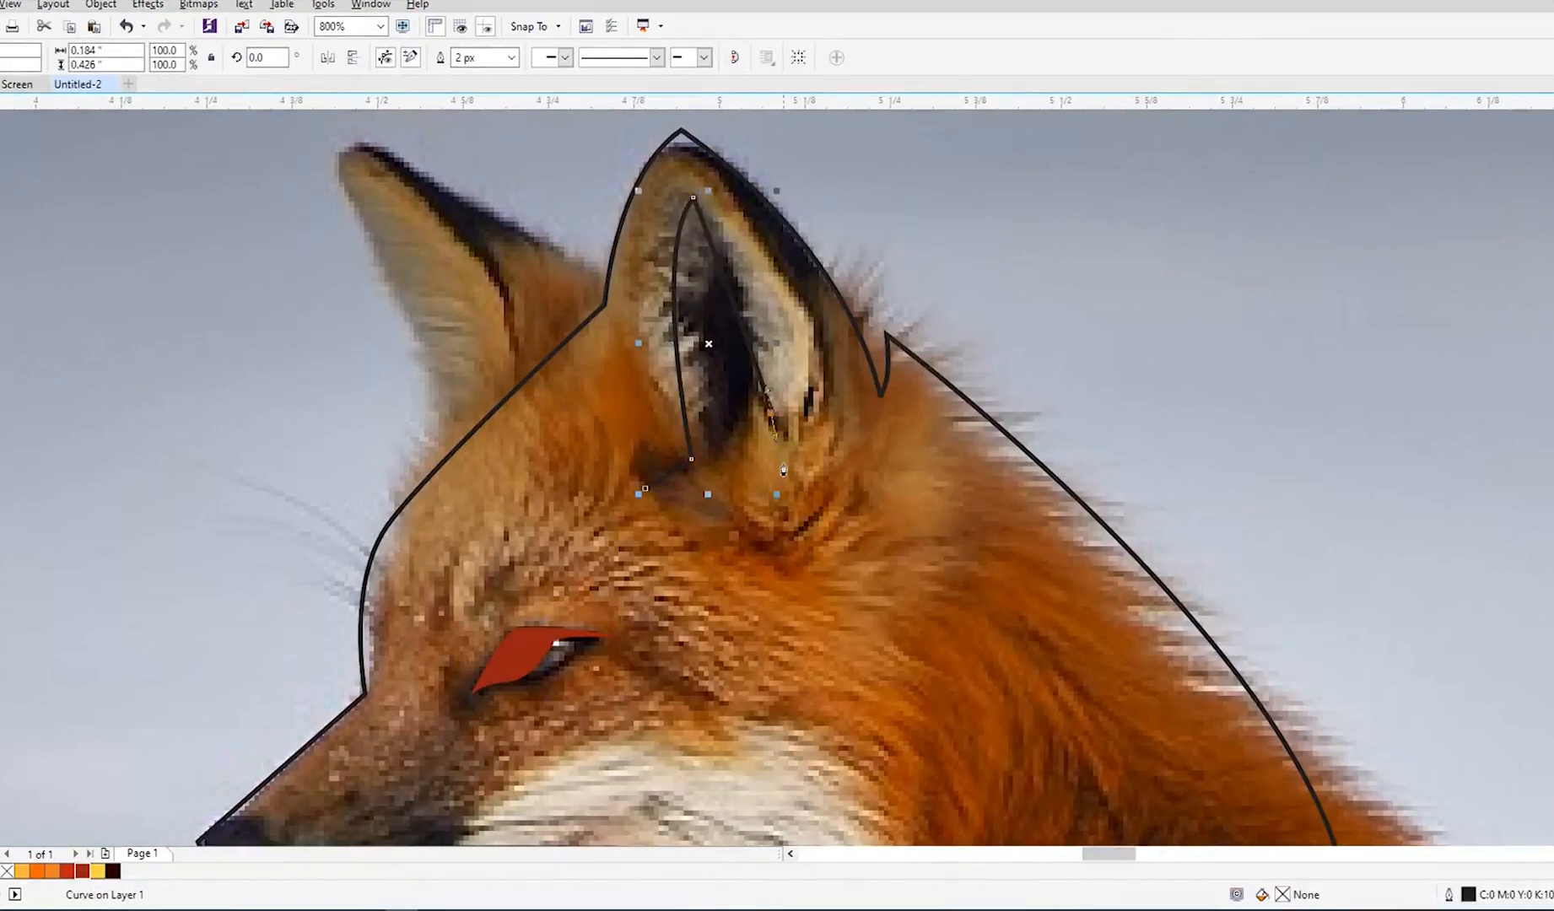
drag(795, 437, 732, 457)
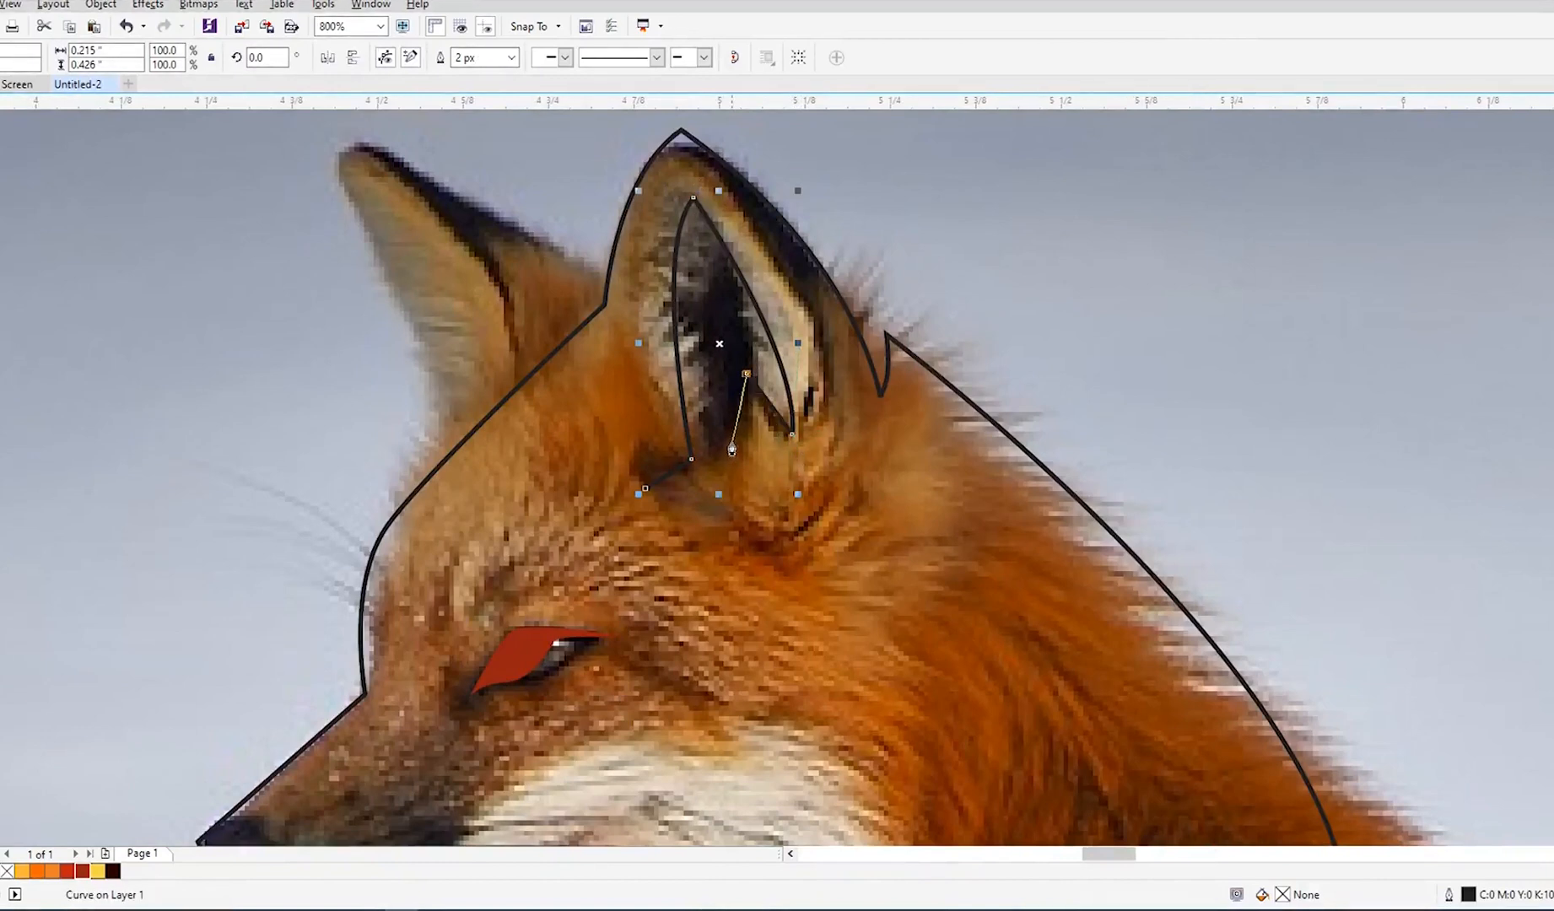
click(643, 489)
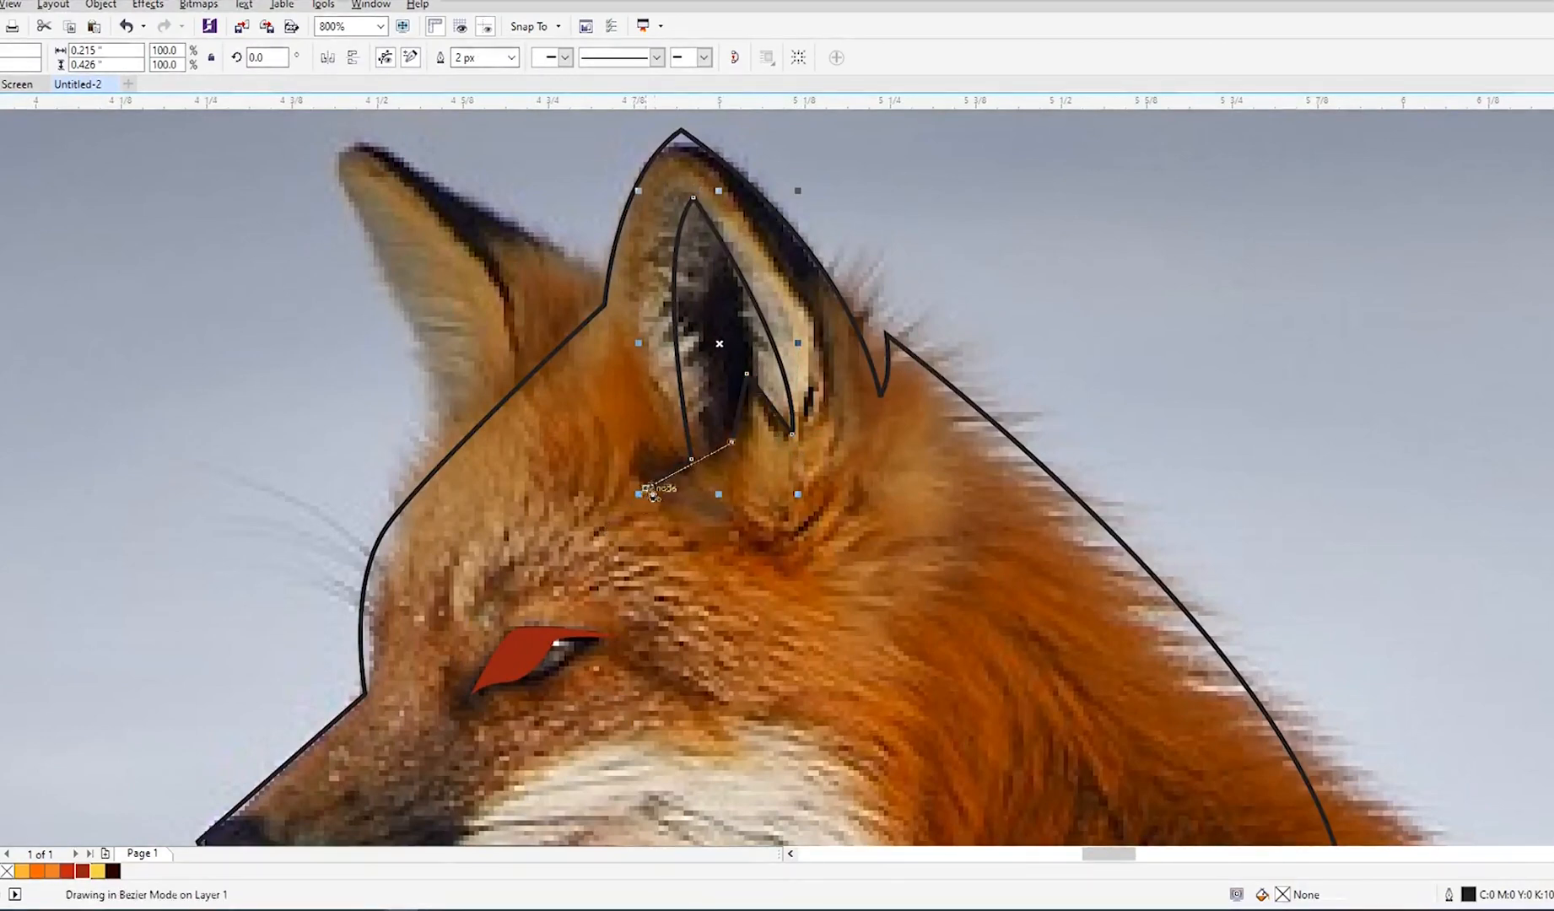
Step: Refine the lower nodes and curves of the near ear's inner shape
key(F10)
scroll(679, 465, up, 1)
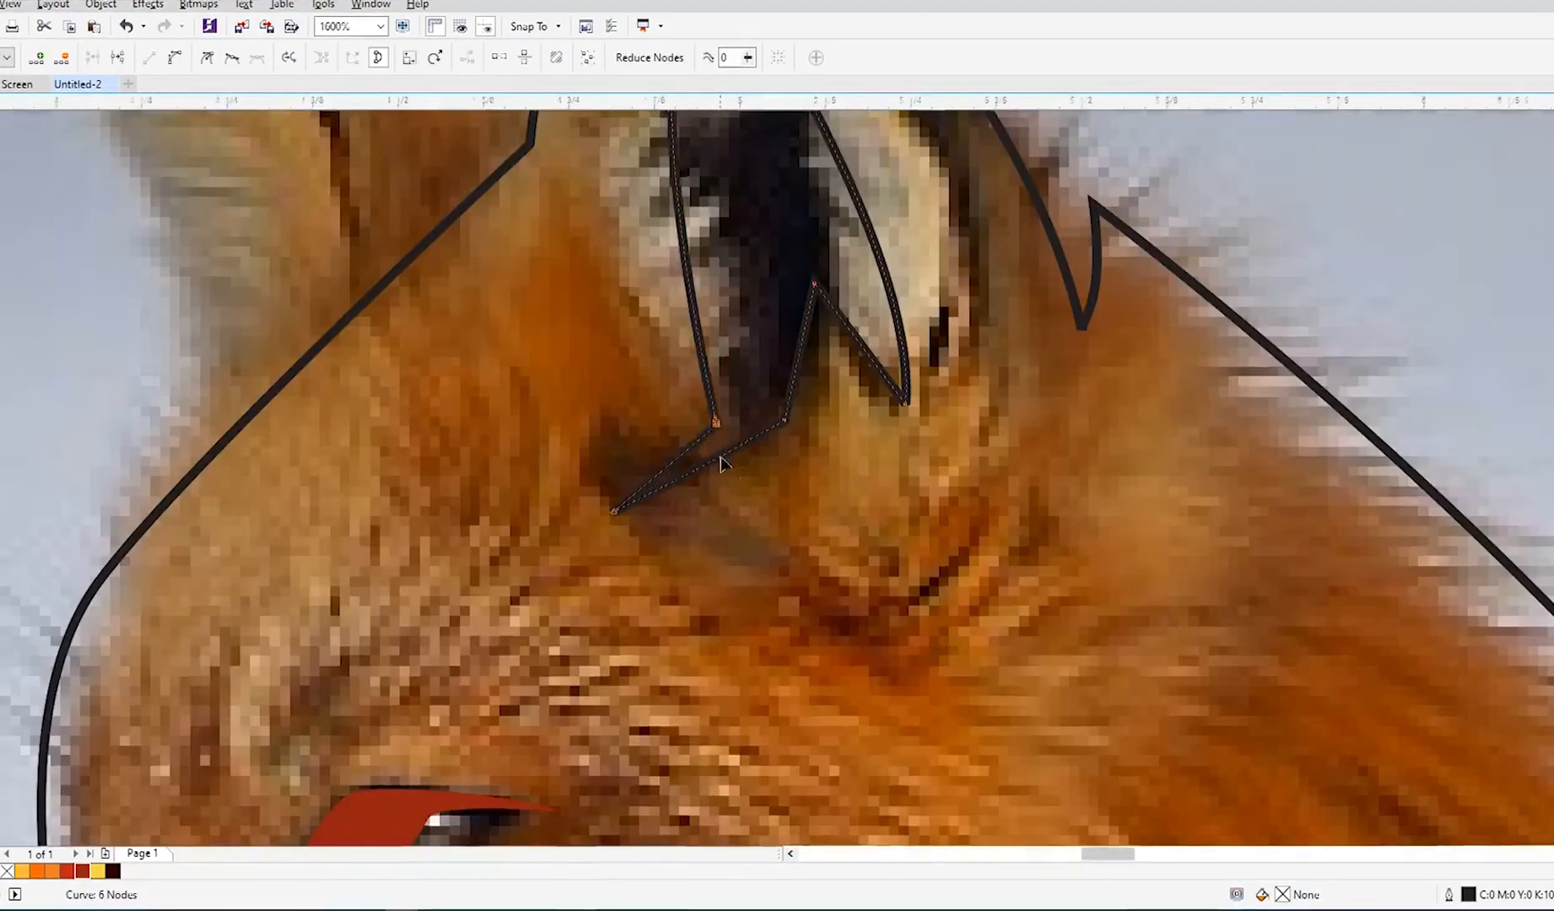
scroll(725, 434, down, 1)
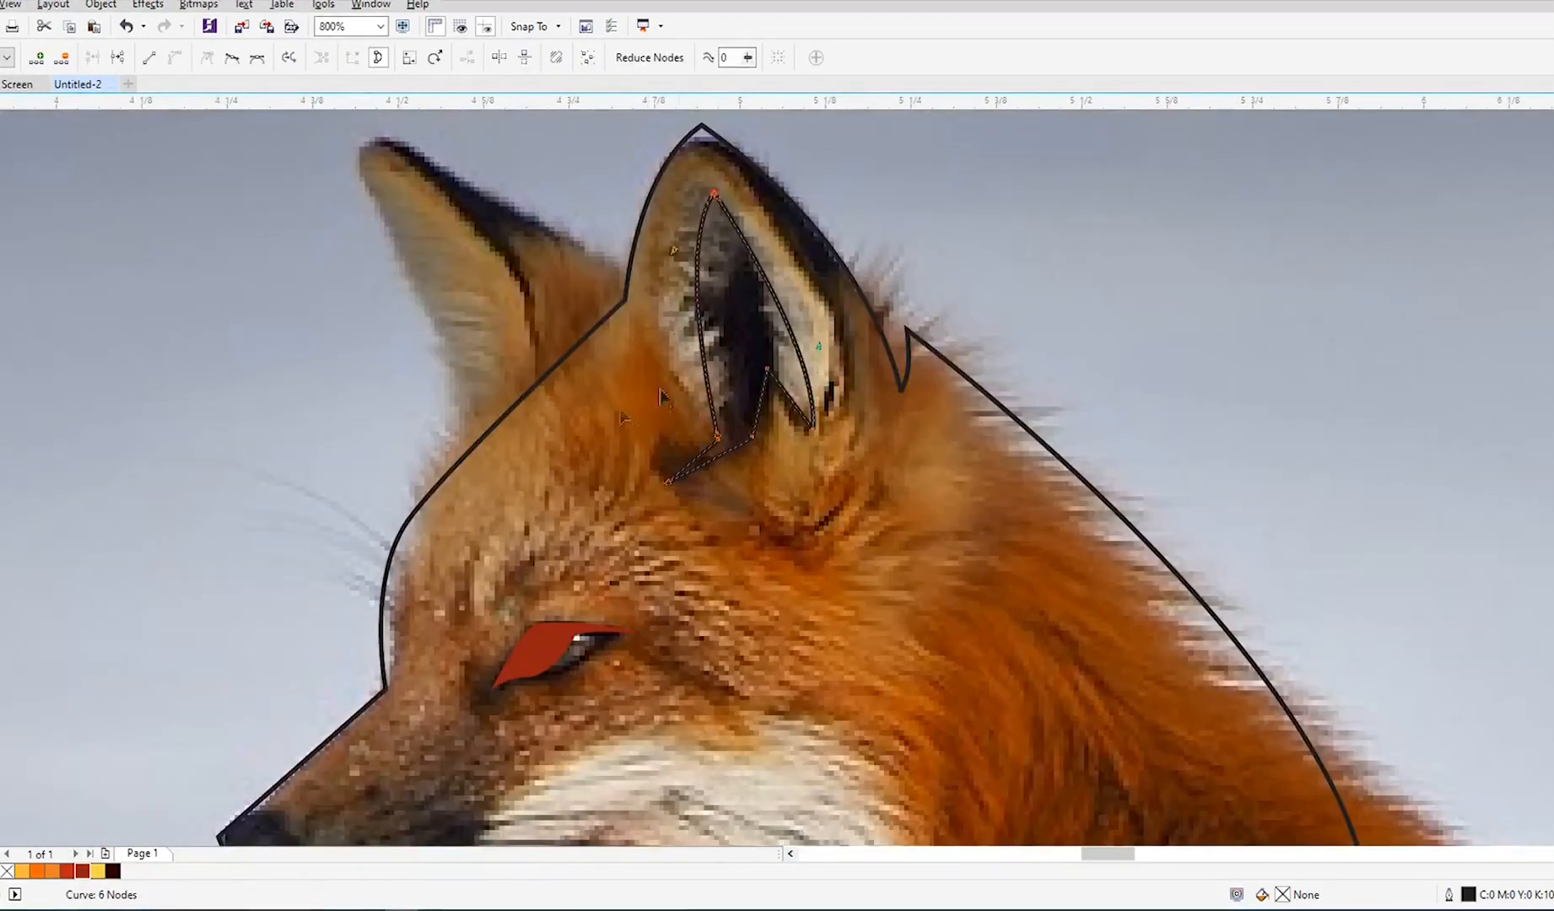
Step: Trace the far ear's outer edges down to the head outline, plus a curve from its tip to its base dividing it in two
key(space)
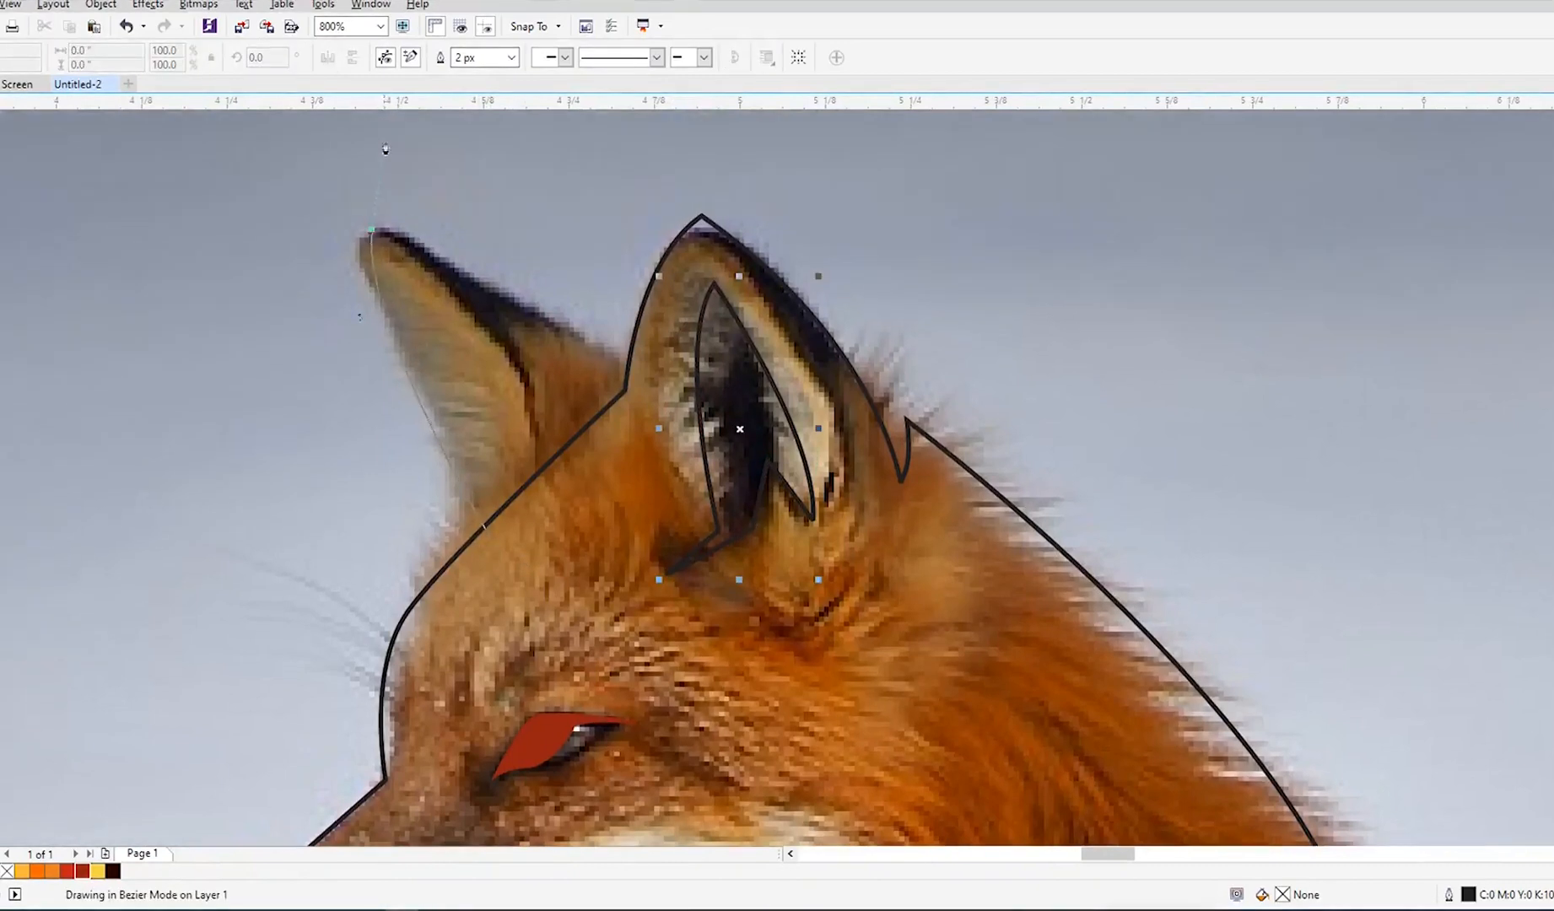
click(371, 234)
key(space)
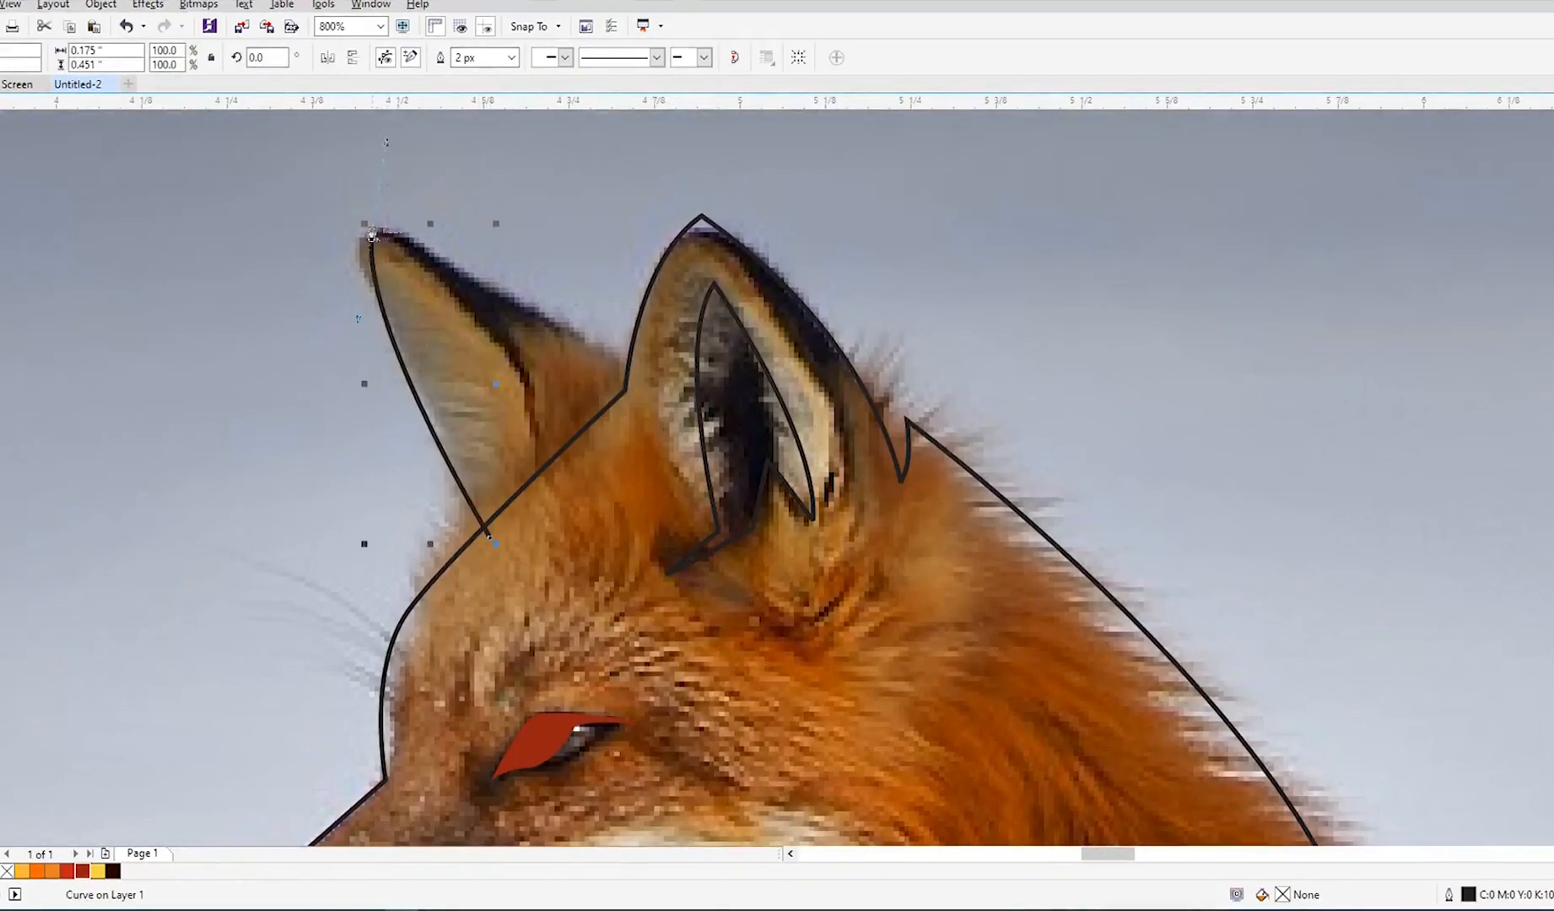
drag(629, 391, 532, 502)
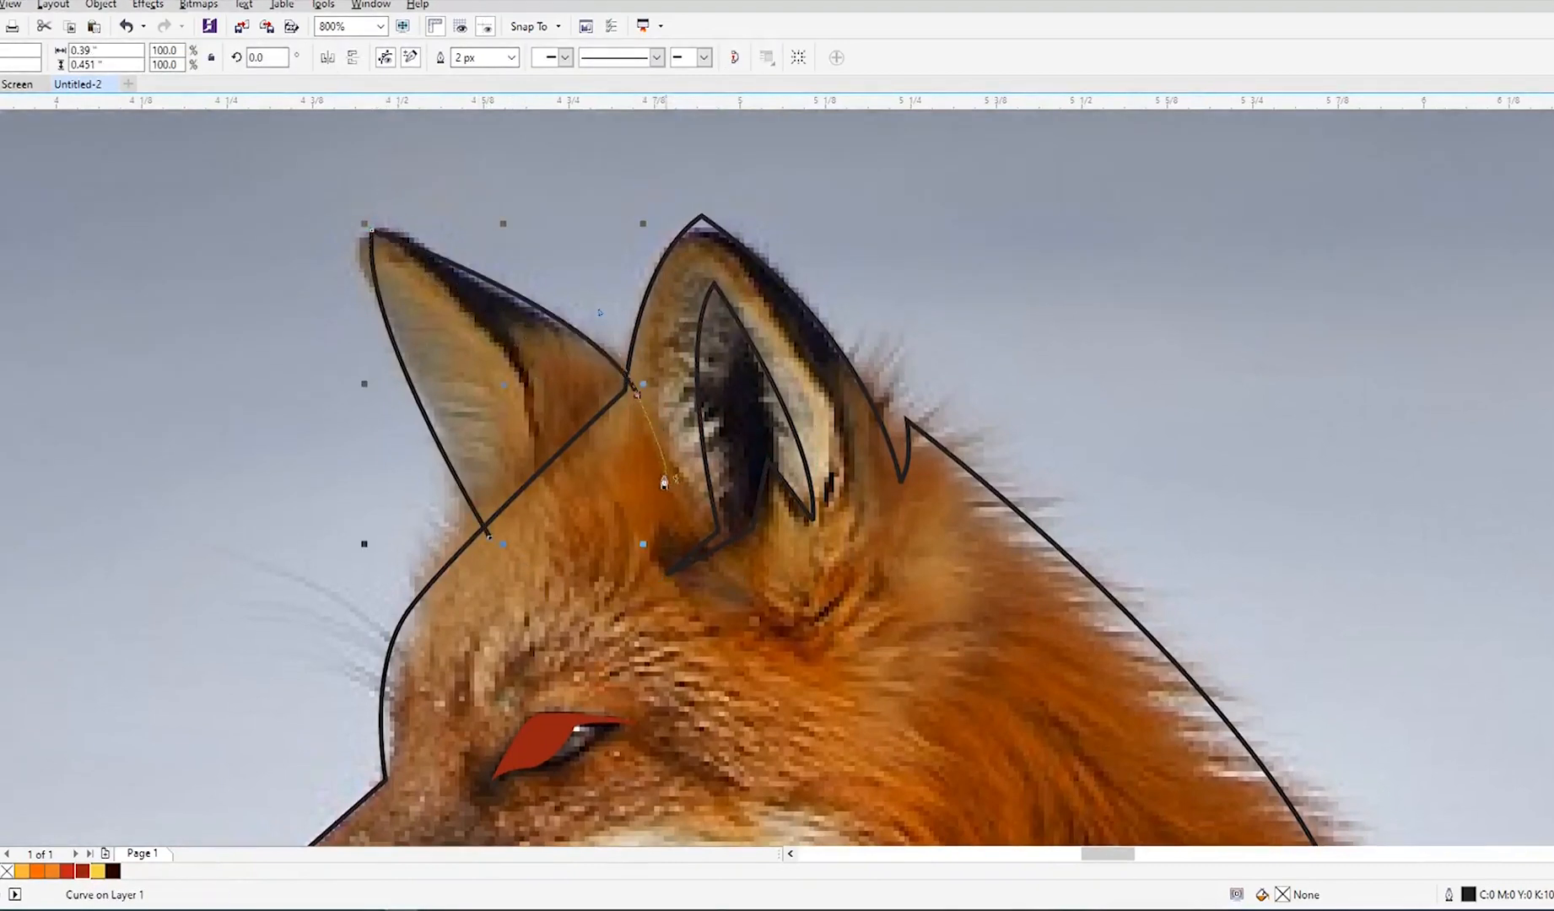
click(537, 487)
mouse_move(362, 221)
mouse_down()
mouse_move(250, 190)
mouse_move(184, 139)
mouse_up()
Step: Smart Fill both regions of the far ear without an outline and delete the leftover construction lines
key(s)
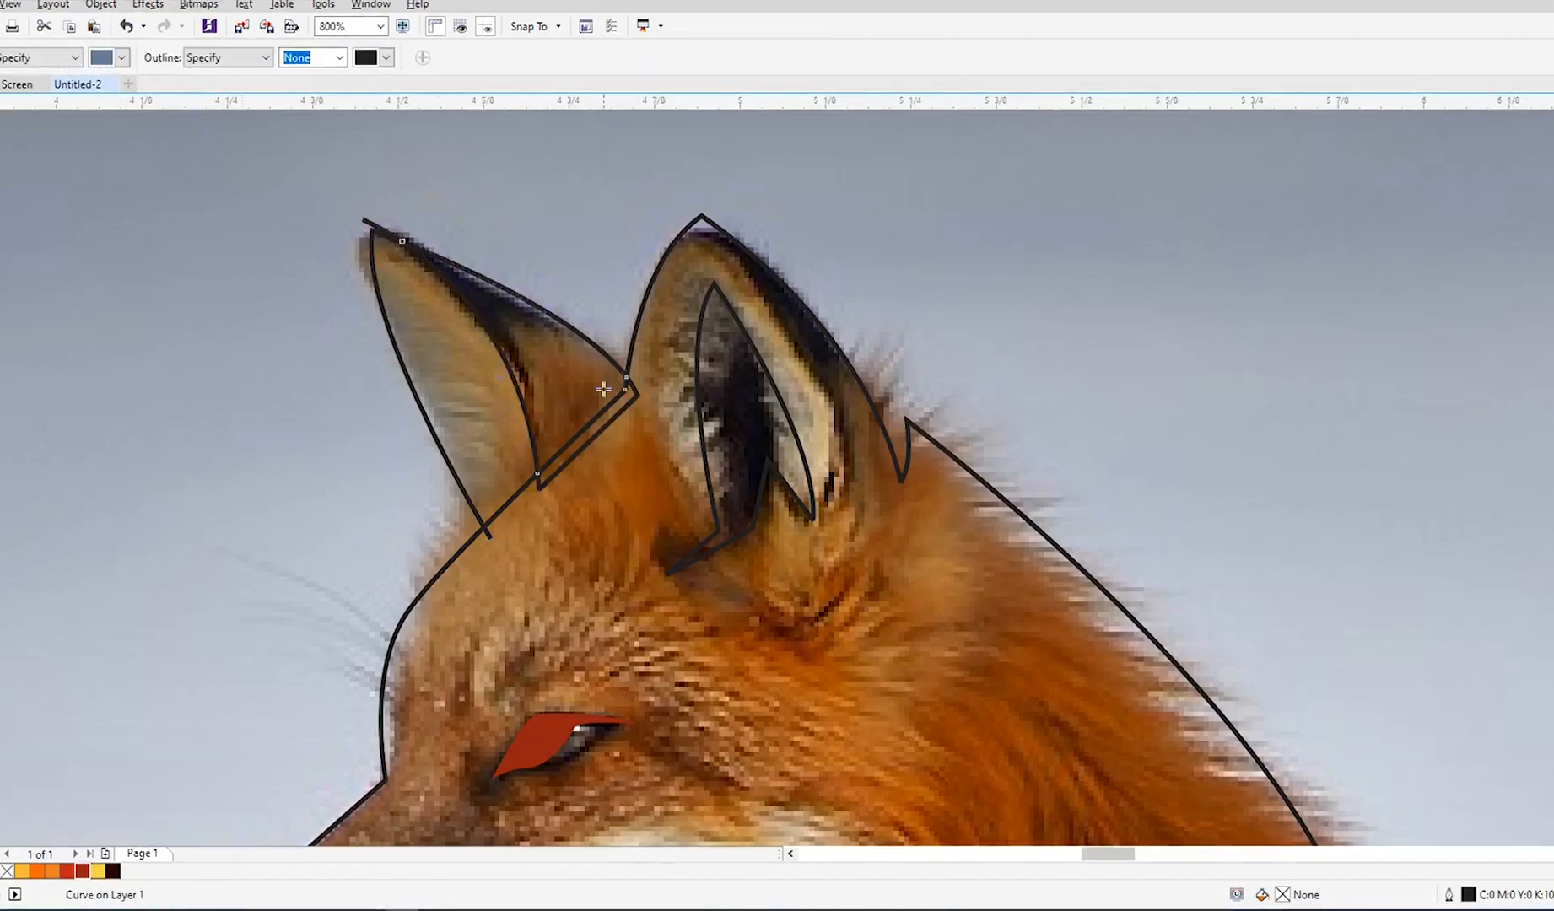
click(590, 384)
click(457, 387)
key(space)
click(572, 456)
key(Delete)
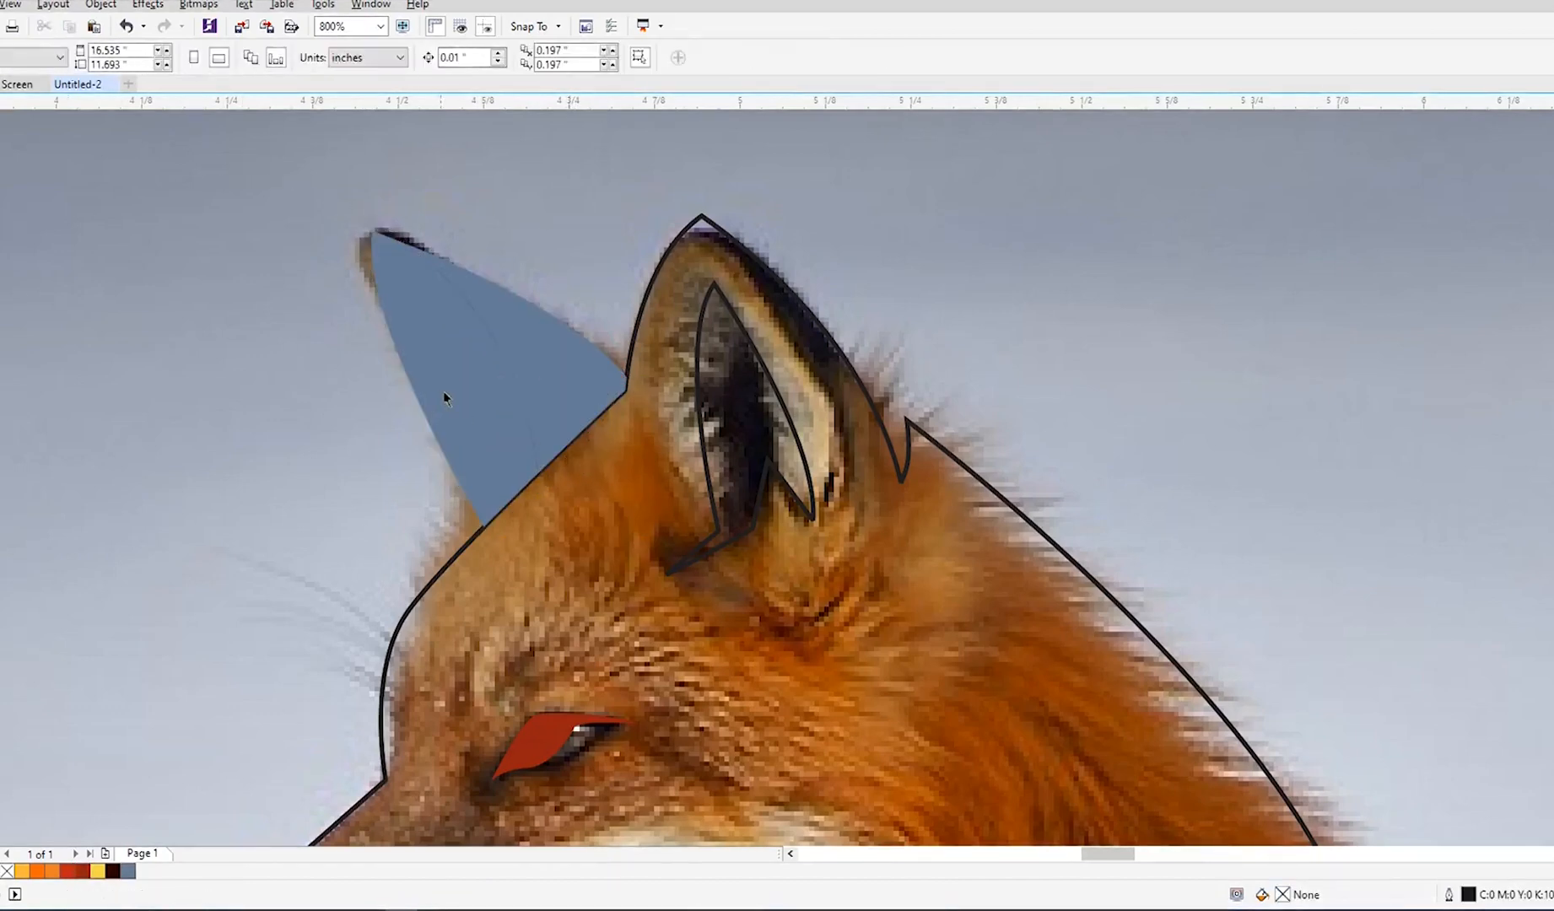
Step: Color the far ear's front part dark red #942011 and its rear part bright red
click(443, 391)
click(85, 872)
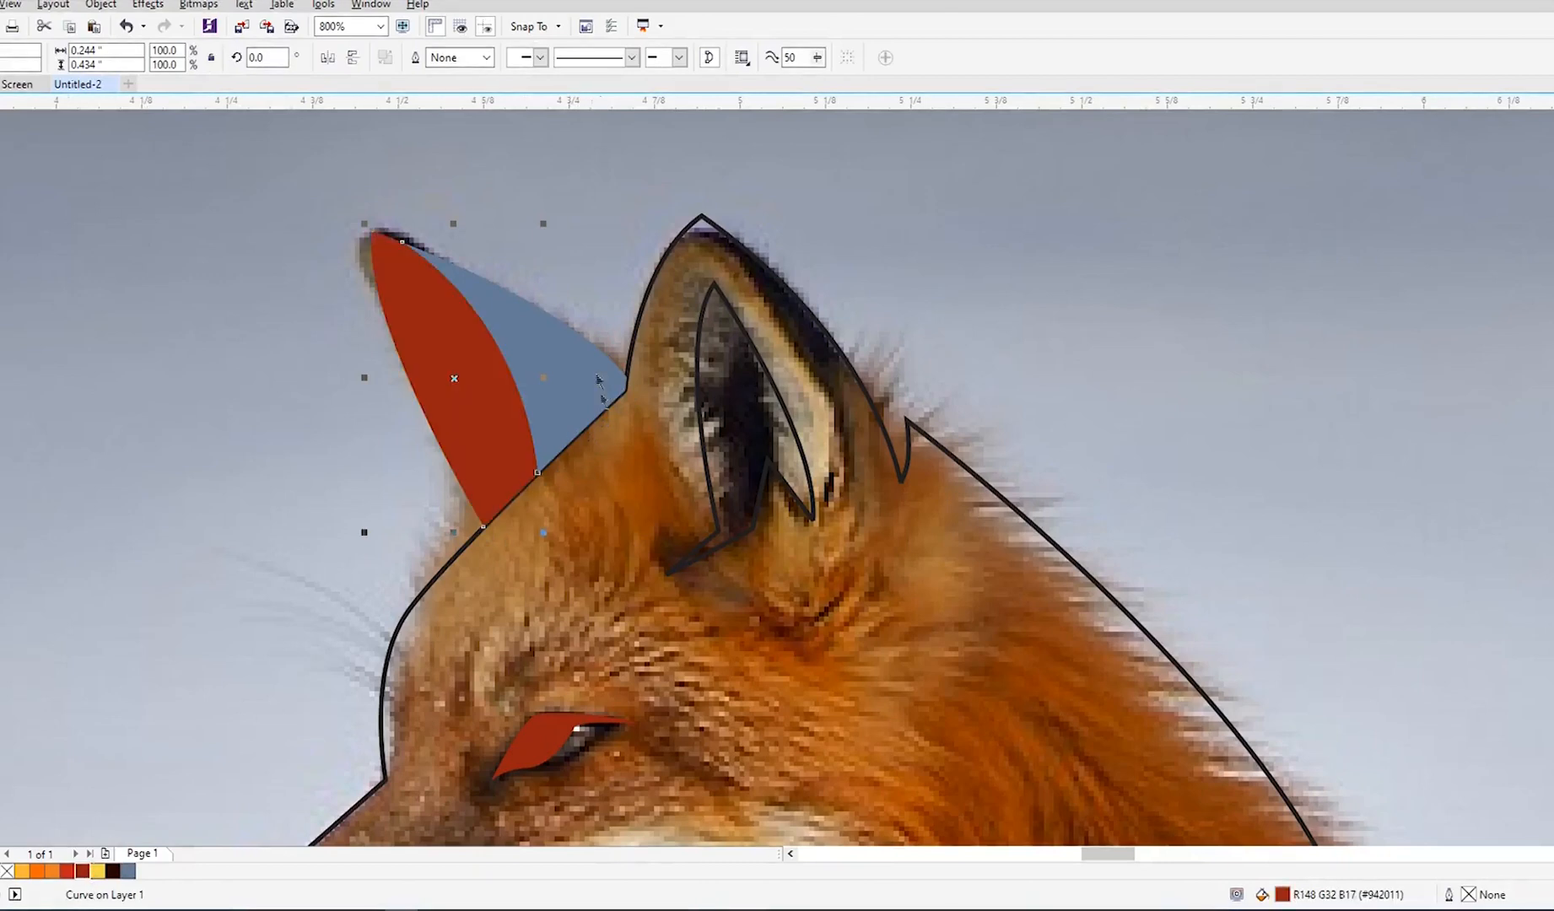
click(67, 872)
click(231, 591)
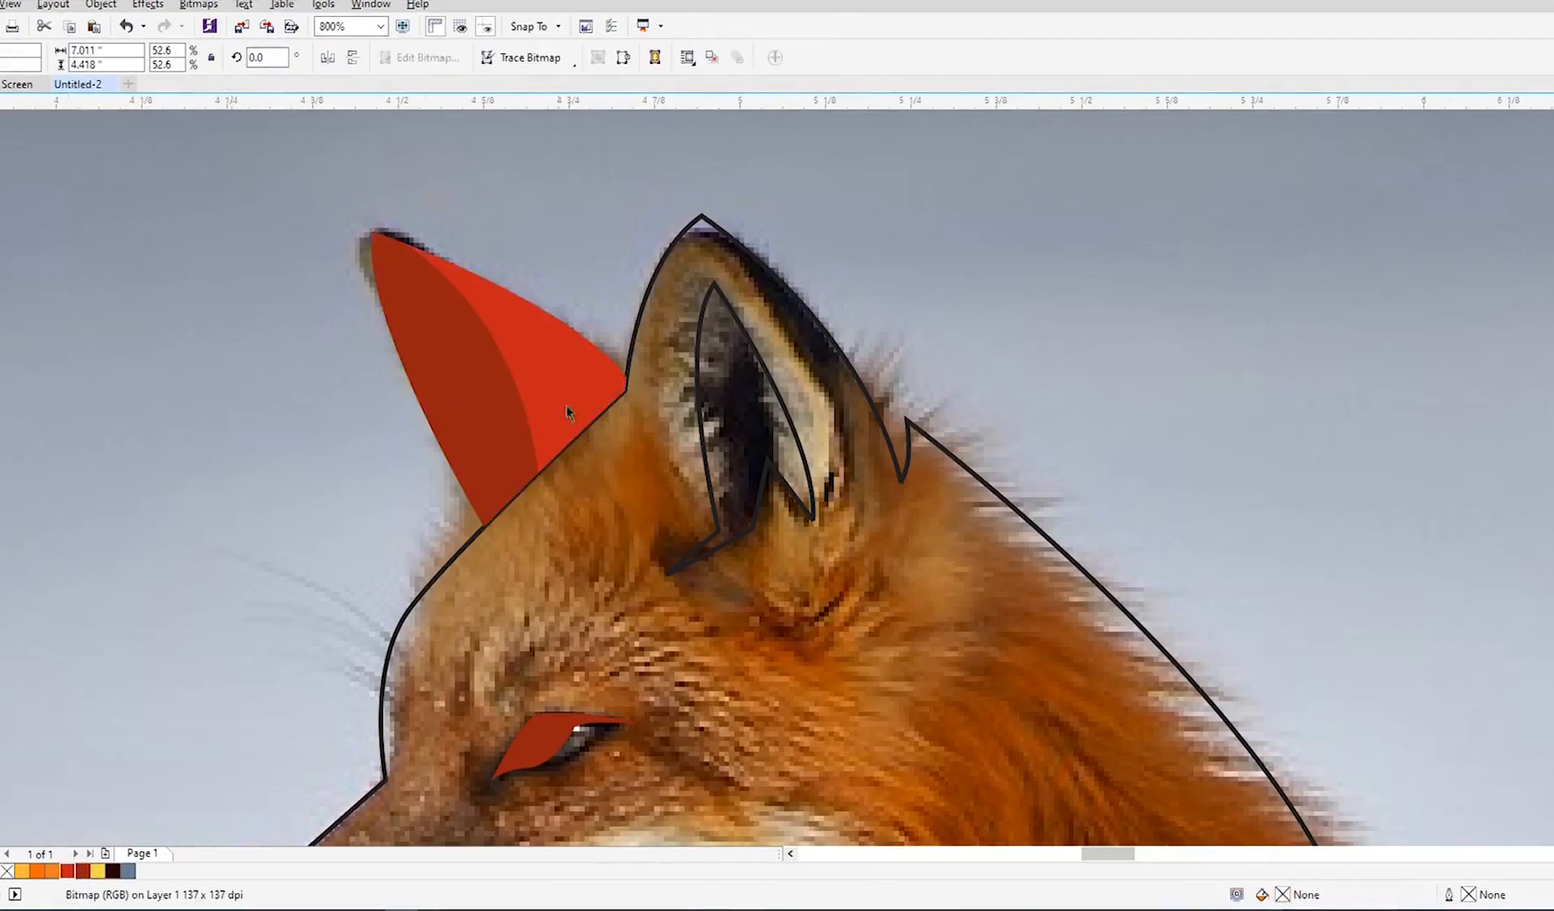
Step: Reshape the head outline's forehead curve by moving its brow node slightly upward
scroll(717, 393, down, 1)
scroll(753, 382, up, 2)
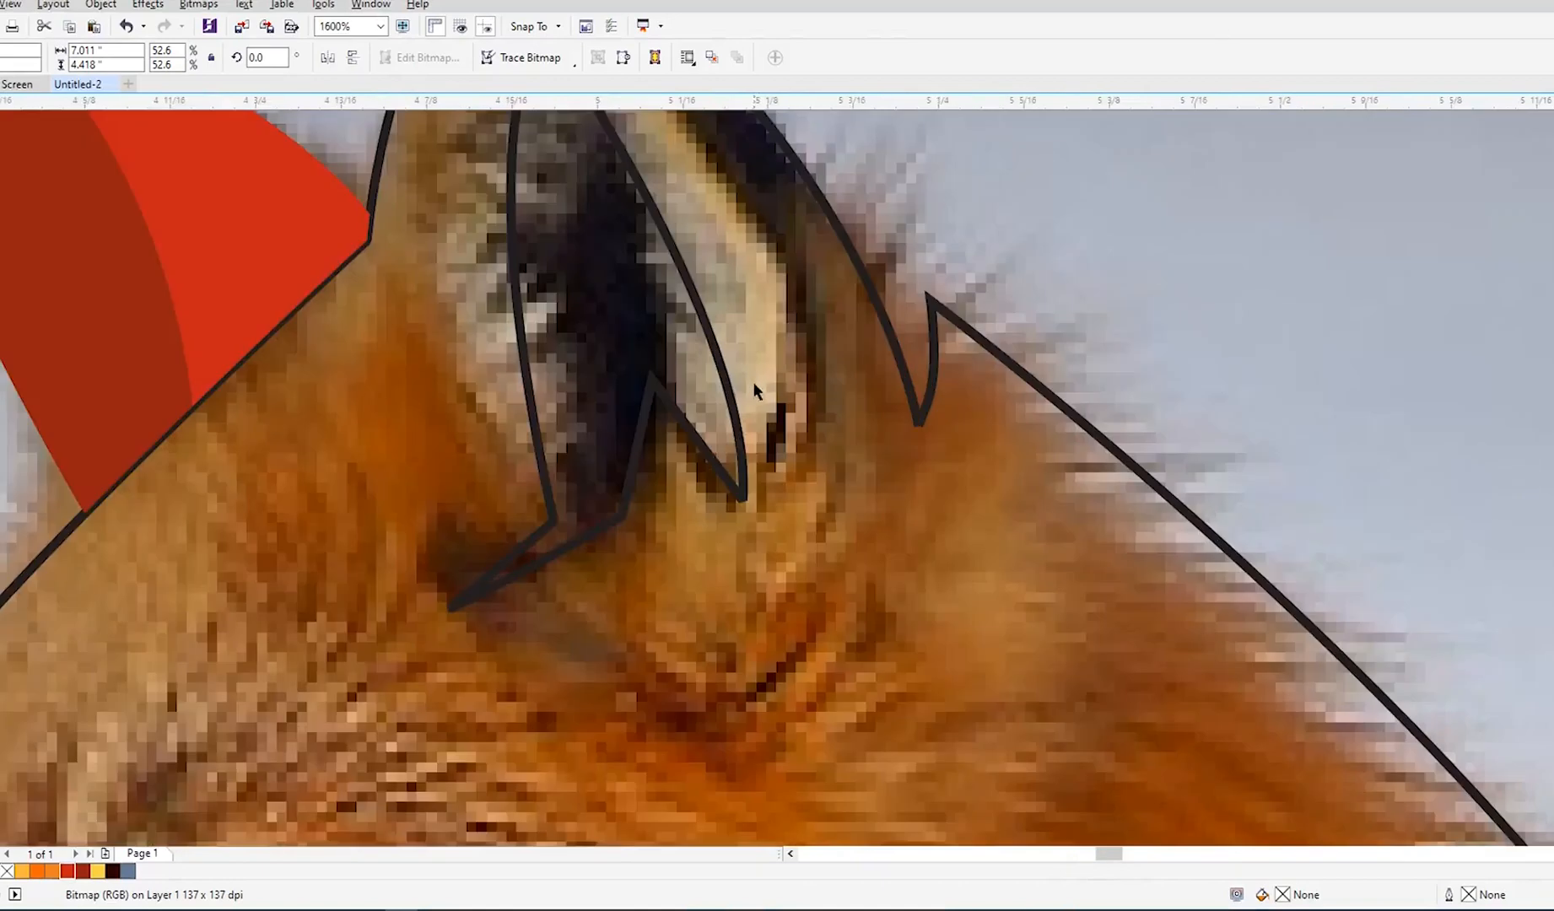
scroll(753, 382, down, 2)
scroll(760, 388, down, 1)
scroll(848, 408, up, 1)
click(2, 244)
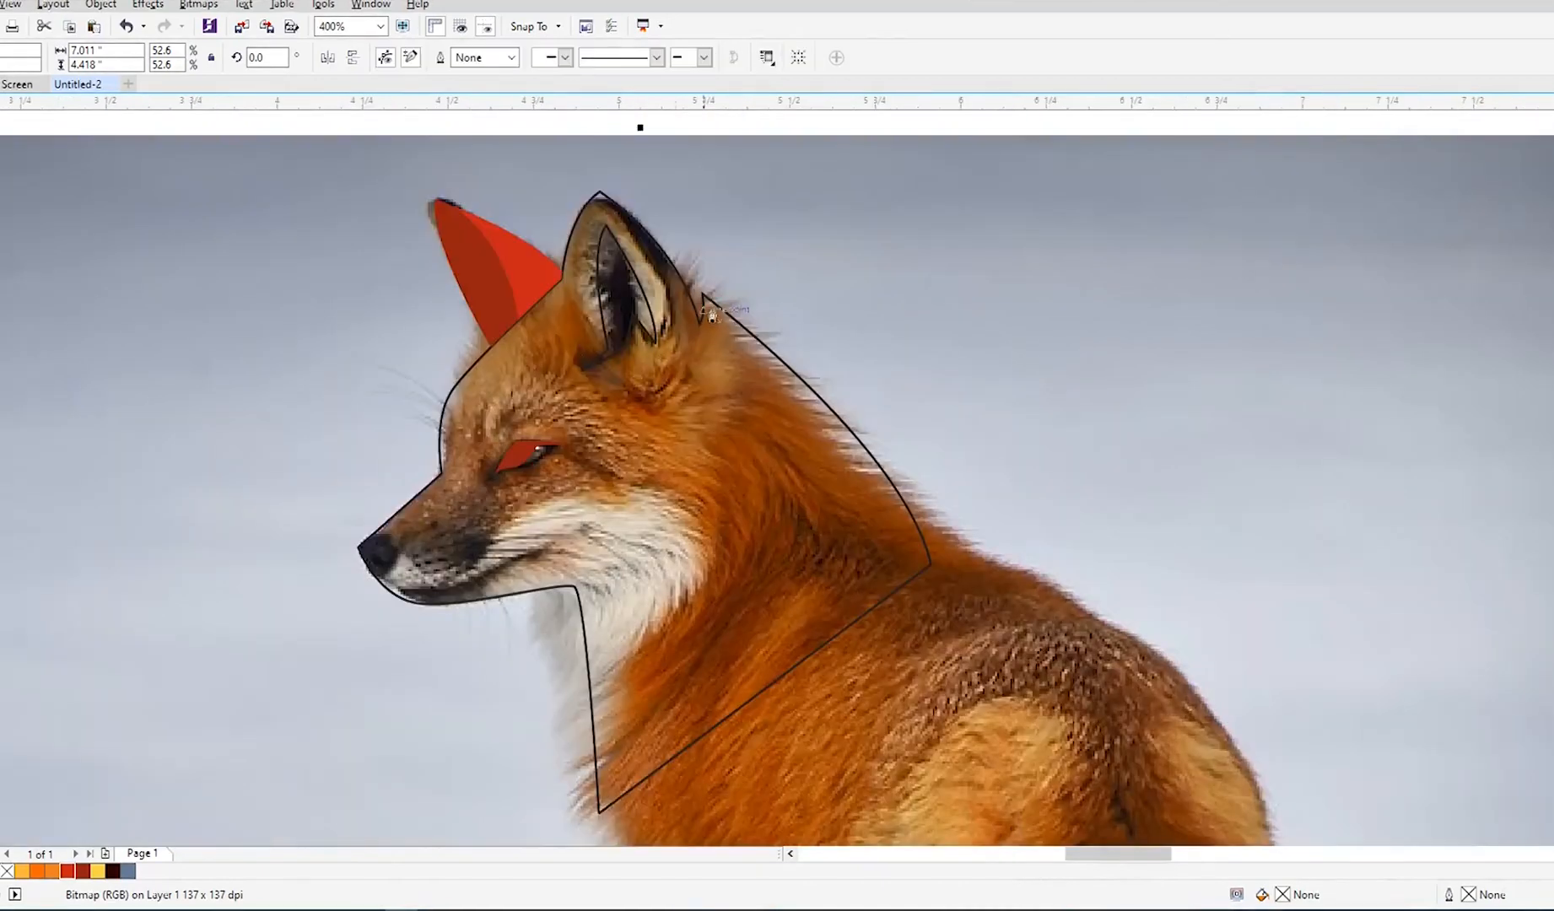
scroll(584, 208, up, 1)
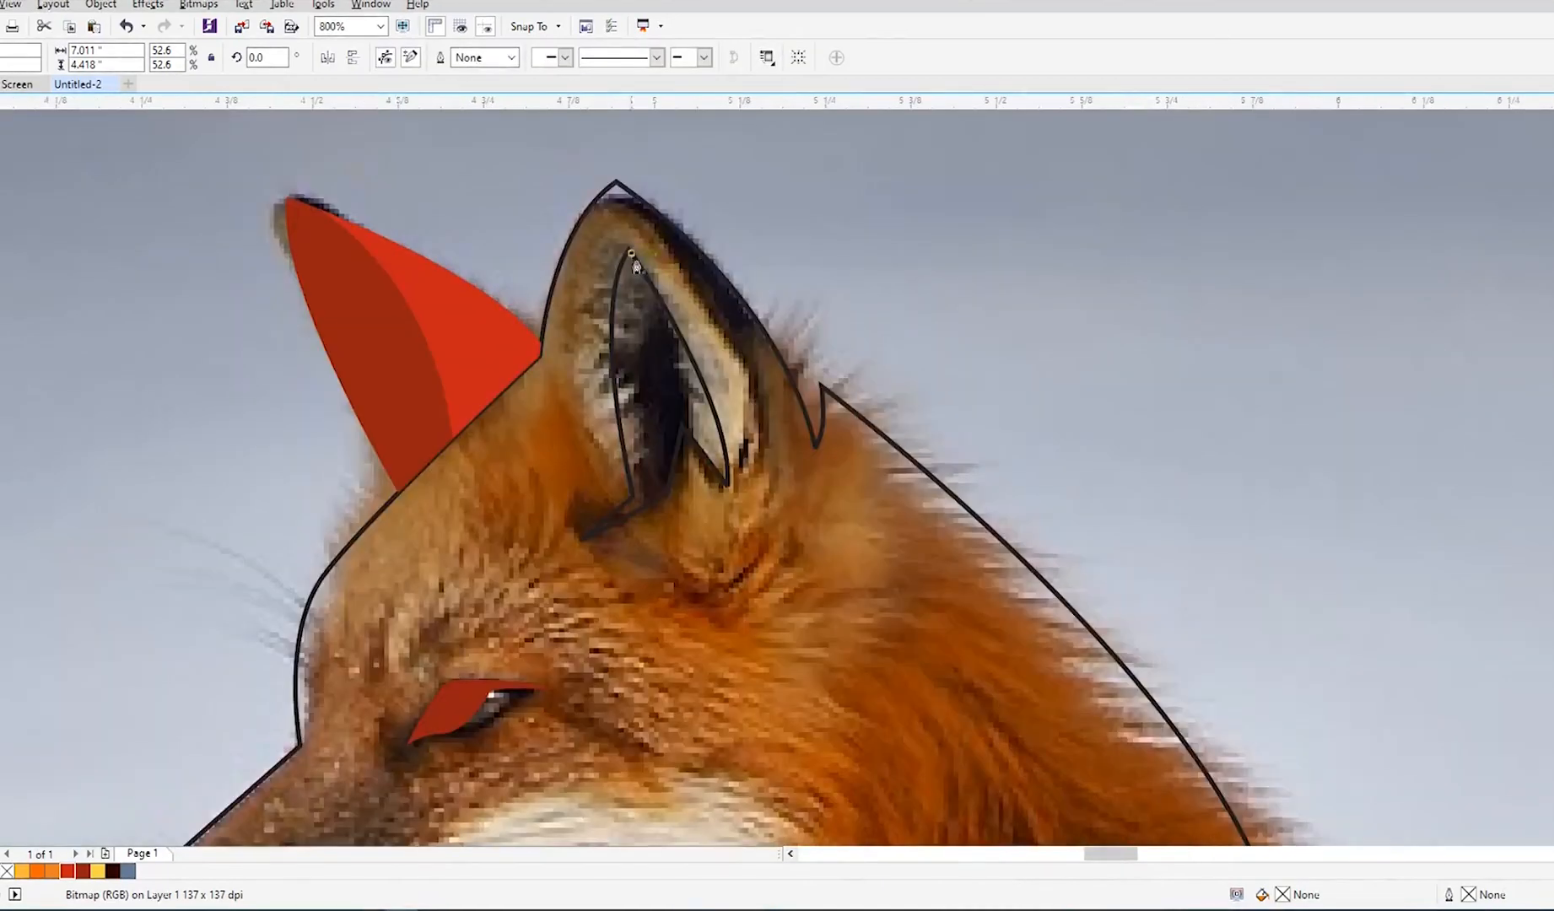
scroll(635, 267, down, 1)
key(F10)
scroll(522, 370, up, 1)
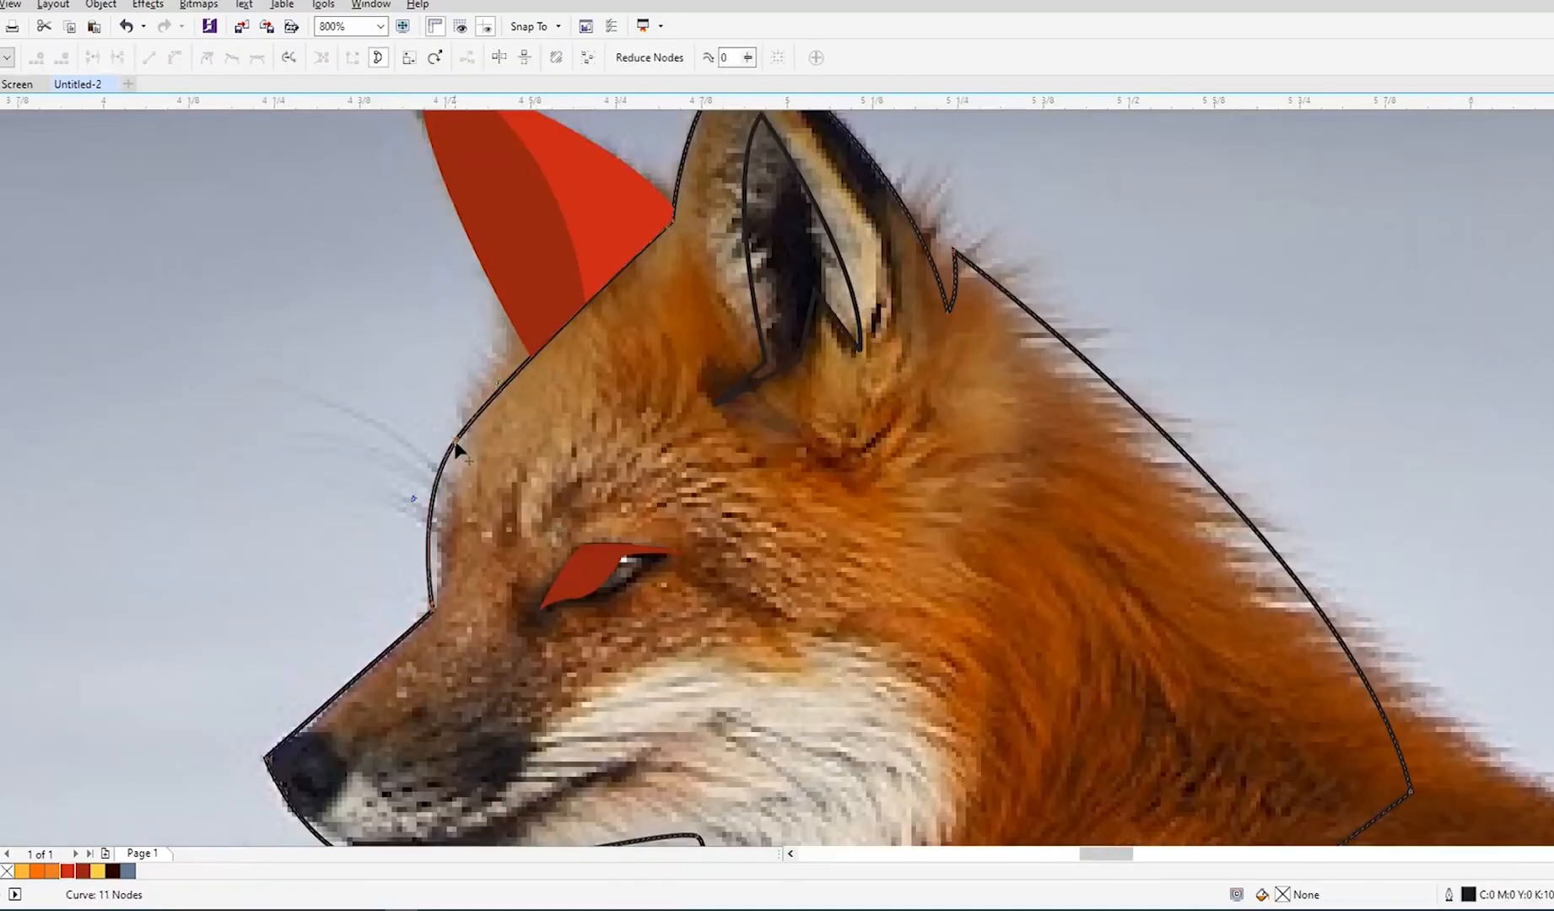
drag(454, 453, 462, 434)
scroll(506, 422, down, 1)
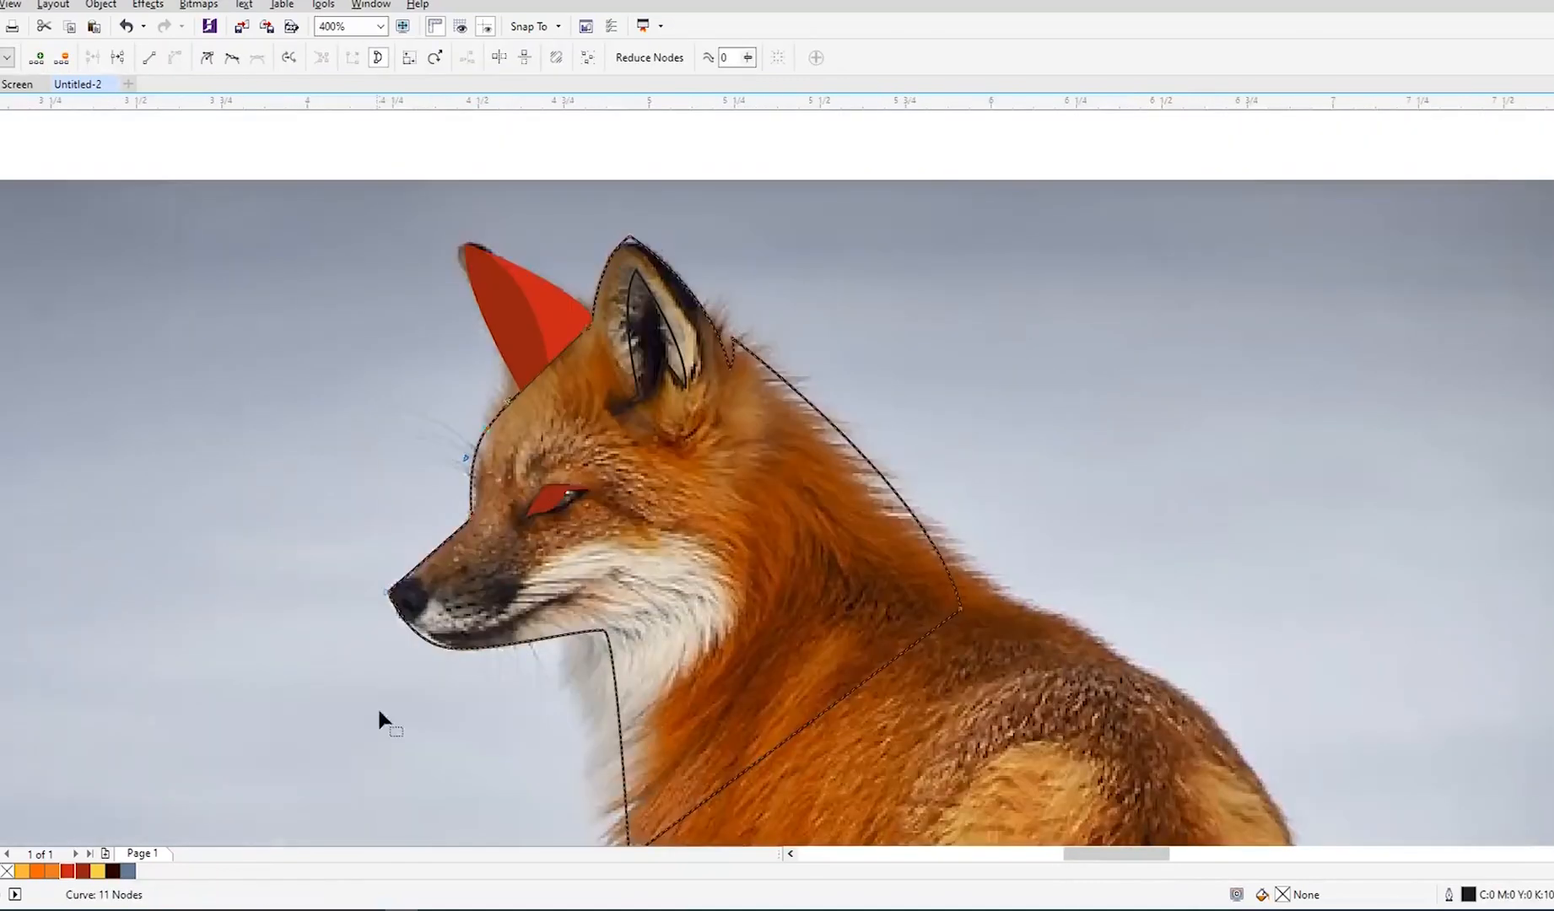
Step: Start a Bezier curve just outside the nose tip, running up the muzzle and inside the head outline along the forehead
key(F5)
scroll(405, 595, up, 1)
drag(333, 624, 553, 466)
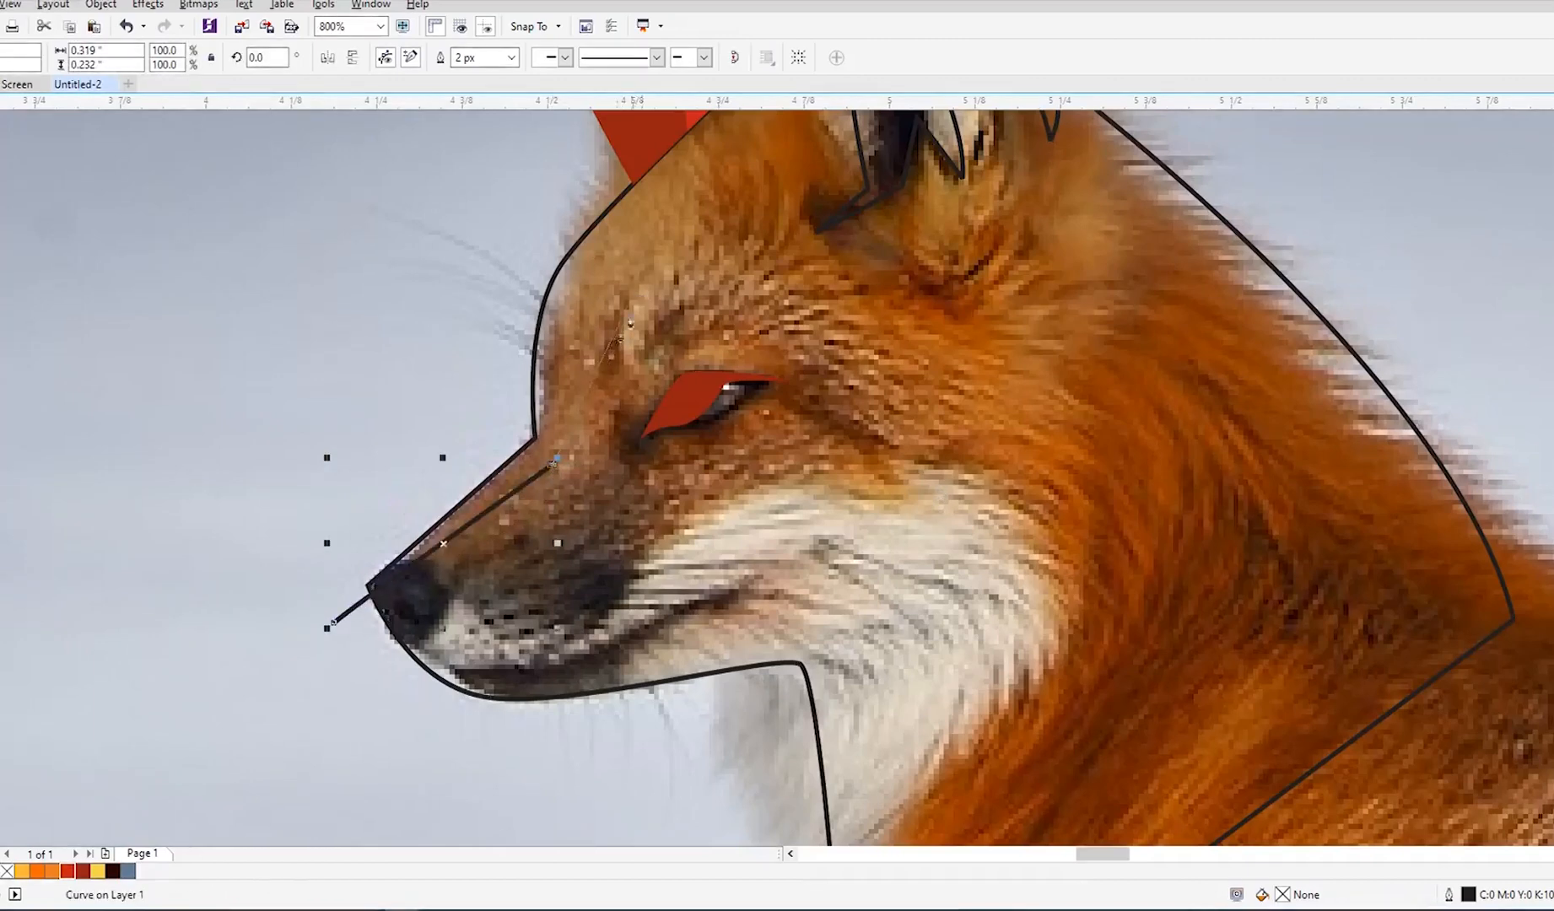
drag(660, 238, 718, 231)
key(ctrl+z)
drag(582, 298, 672, 241)
key(ctrl+z)
click(699, 227)
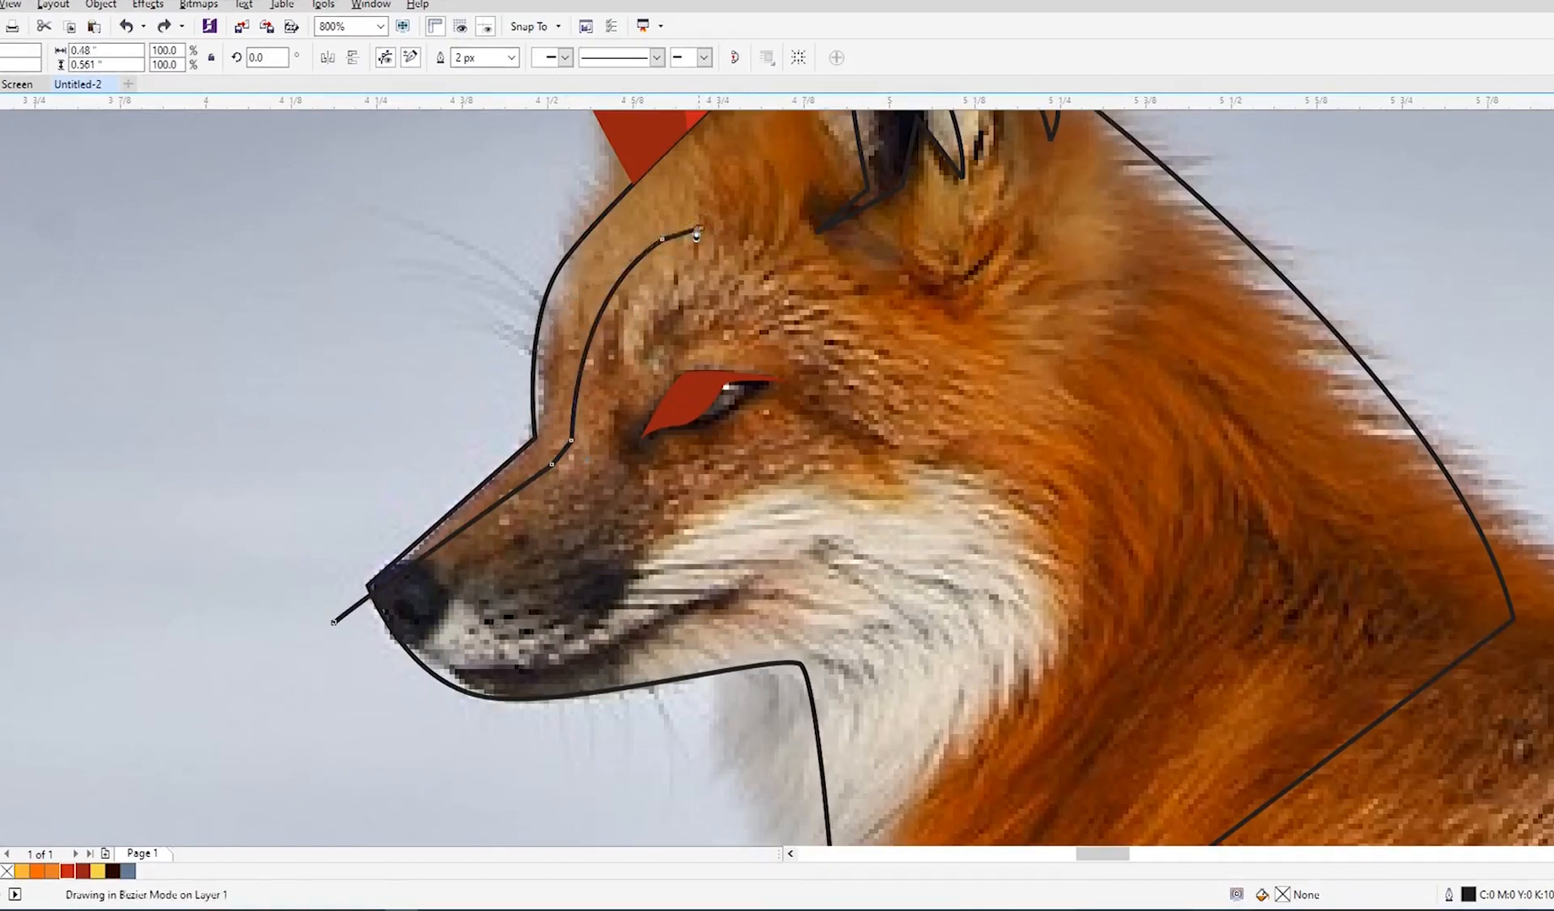
Step: Continue the curve with a pointed fur notch on the forehead, up to the near ear and along its front inner edge
drag(629, 232, 561, 358)
drag(712, 223, 780, 206)
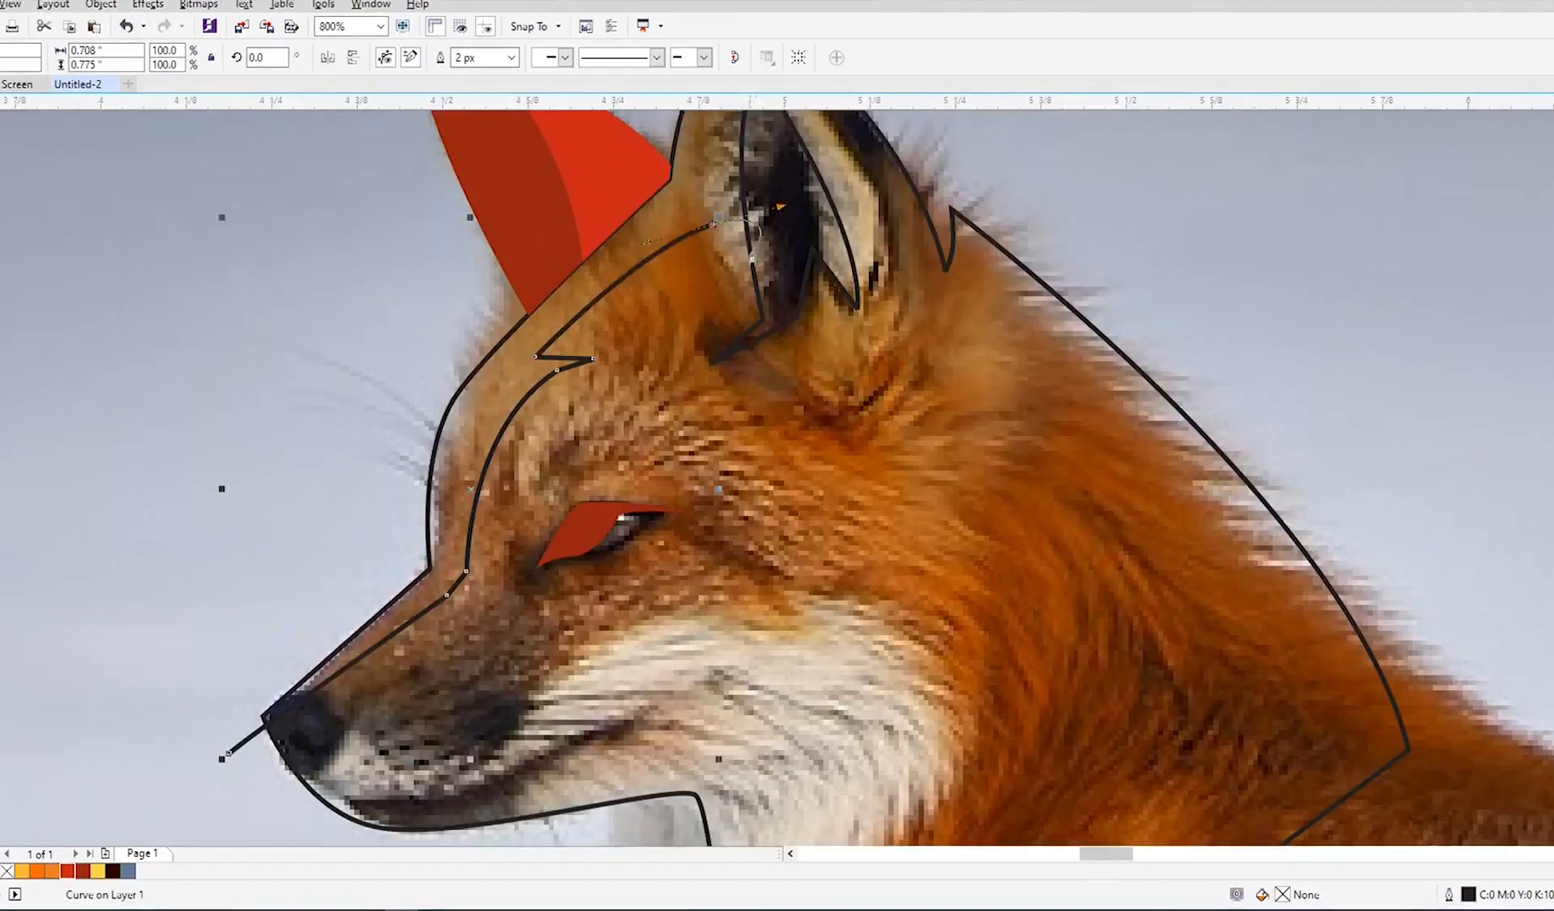
scroll(705, 270, down, 1)
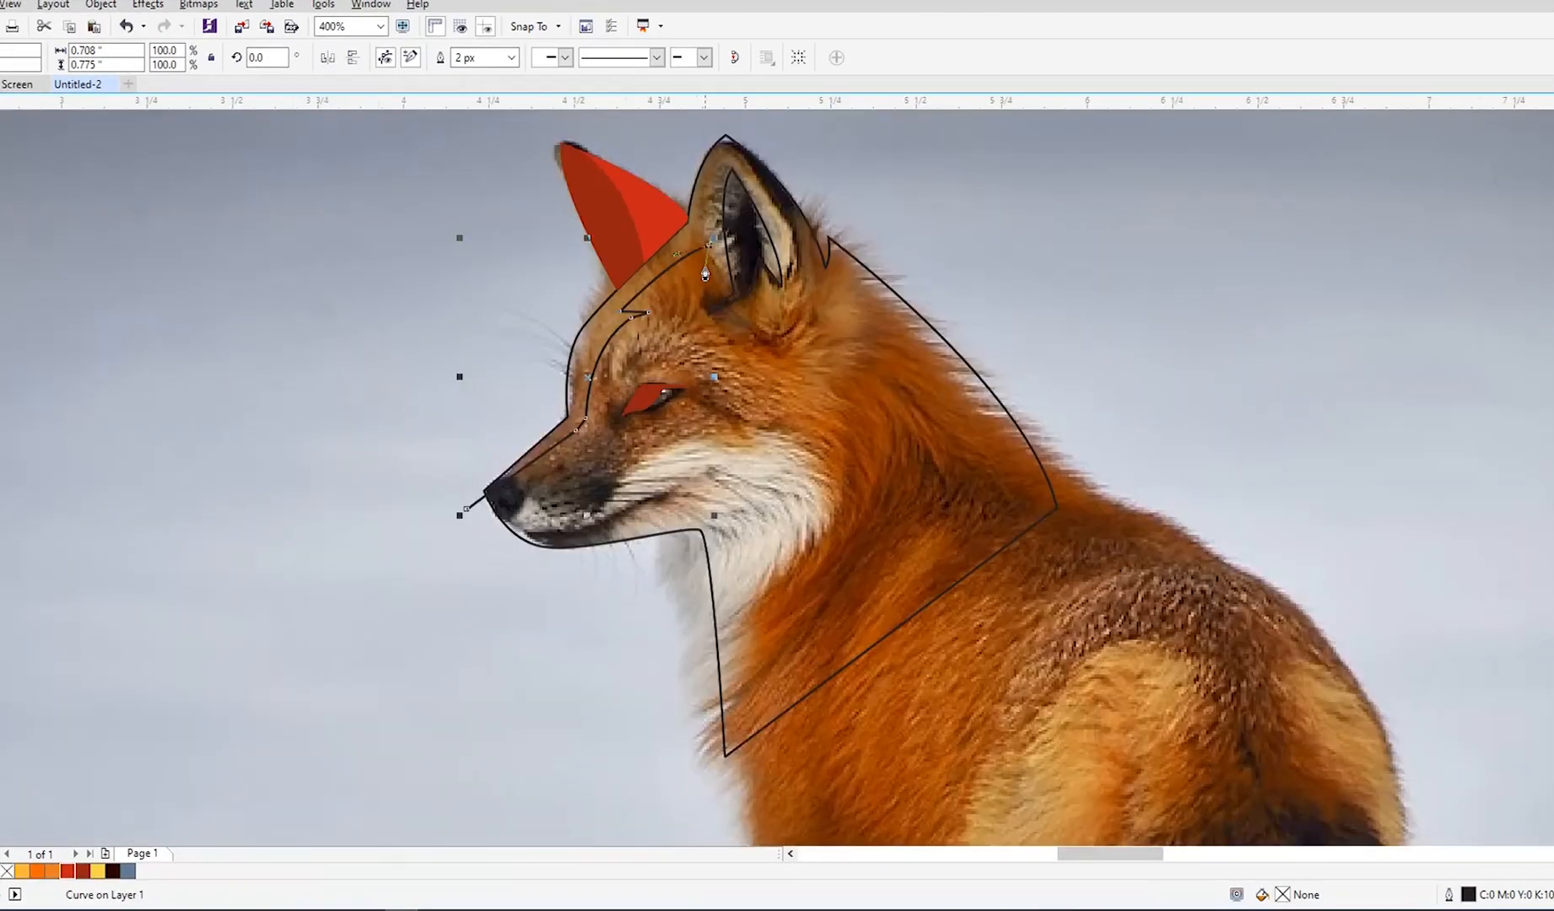
scroll(705, 274, up, 1)
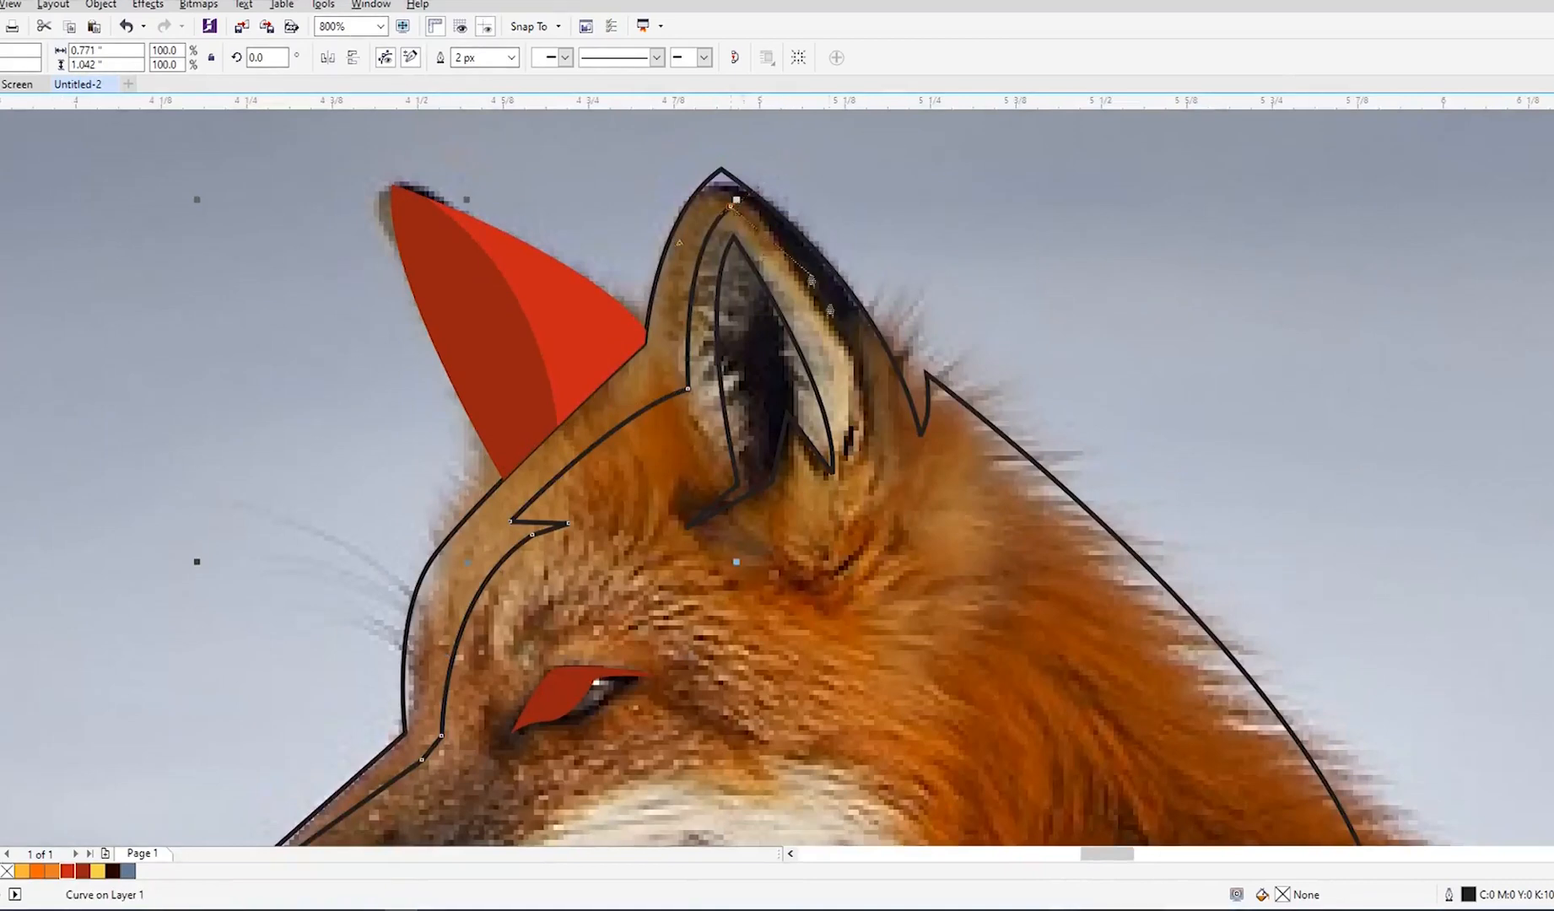
Step: Bring the curve down the near ear's rear inner edge and add zigzag fur points at the ear's base
click(851, 520)
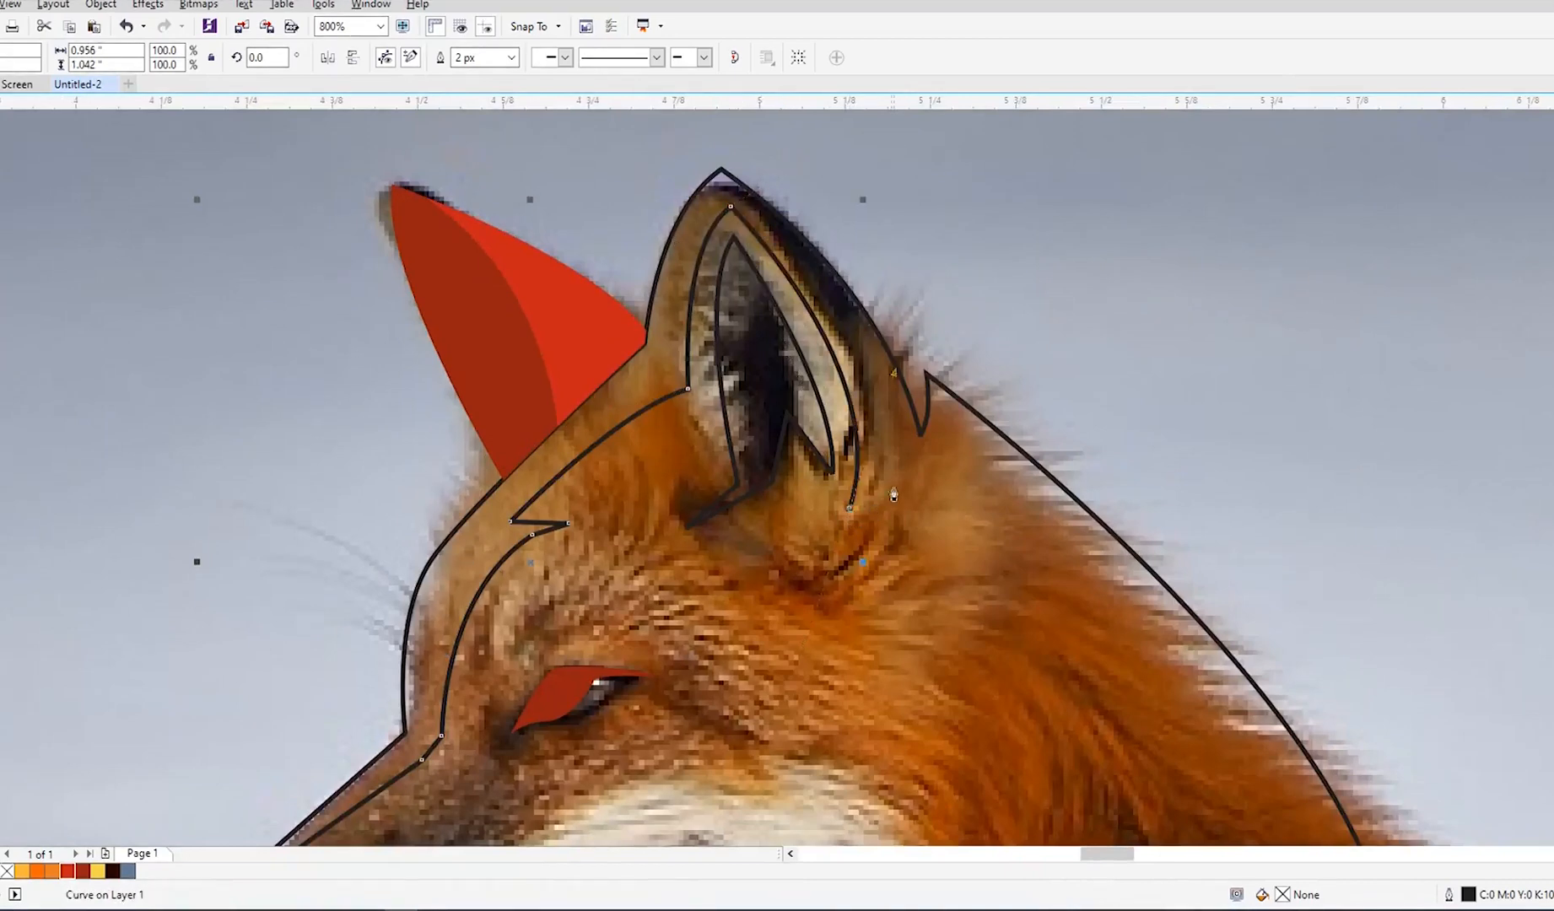
click(888, 463)
click(892, 520)
click(936, 451)
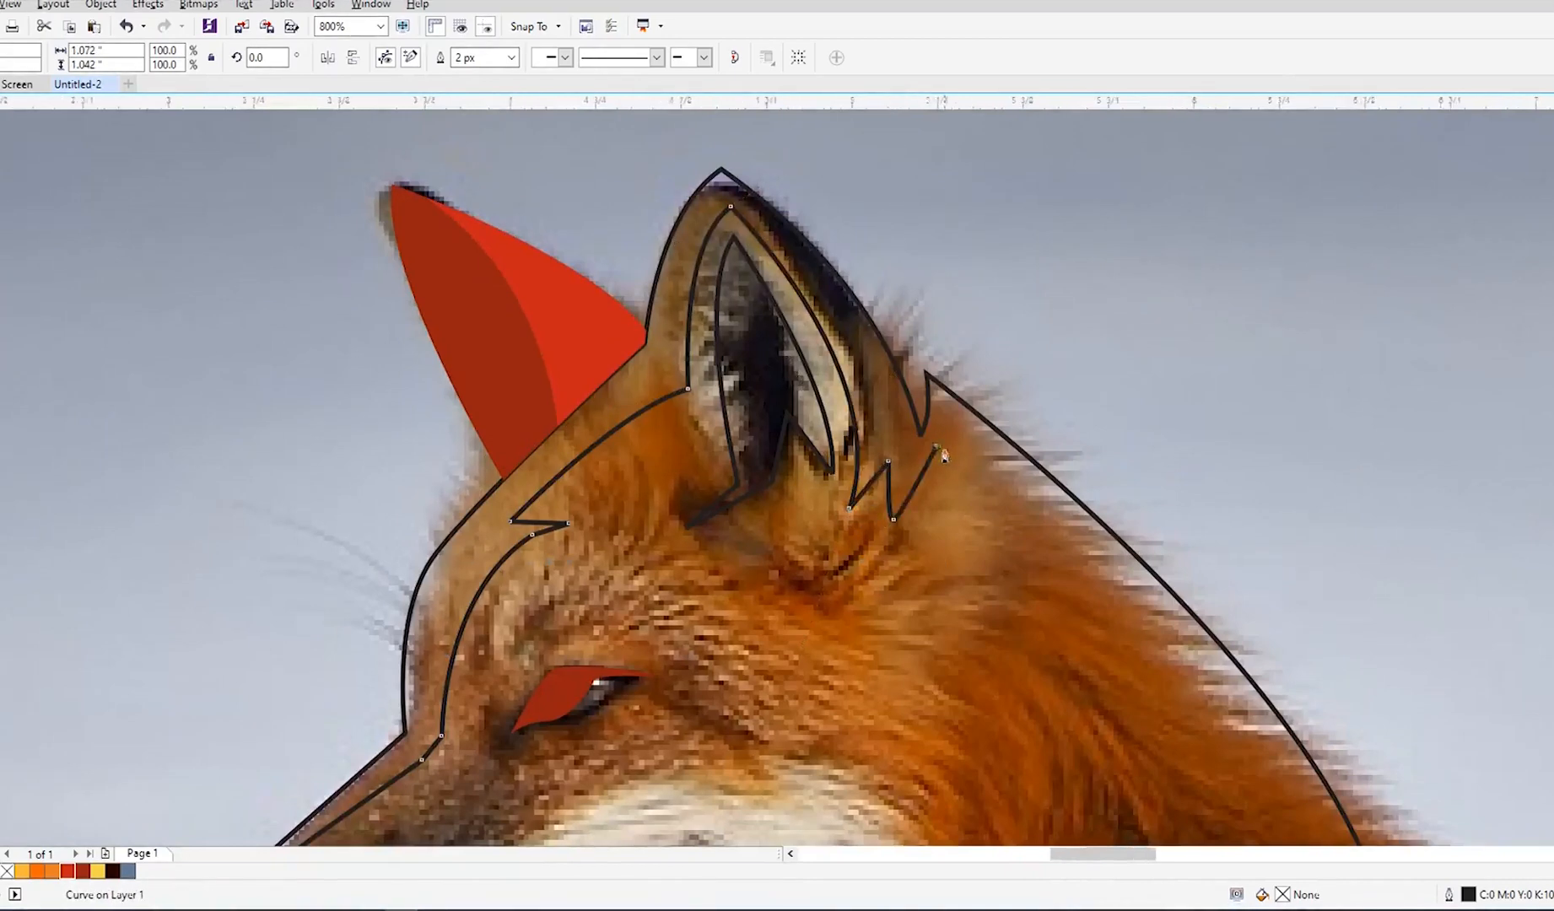
Step: Extend the curve down the back of the neck with one pointed fur notch, ending past the head outline's lower edge
scroll(1037, 599, down, 3)
scroll(1043, 616, up, 2)
click(1042, 616)
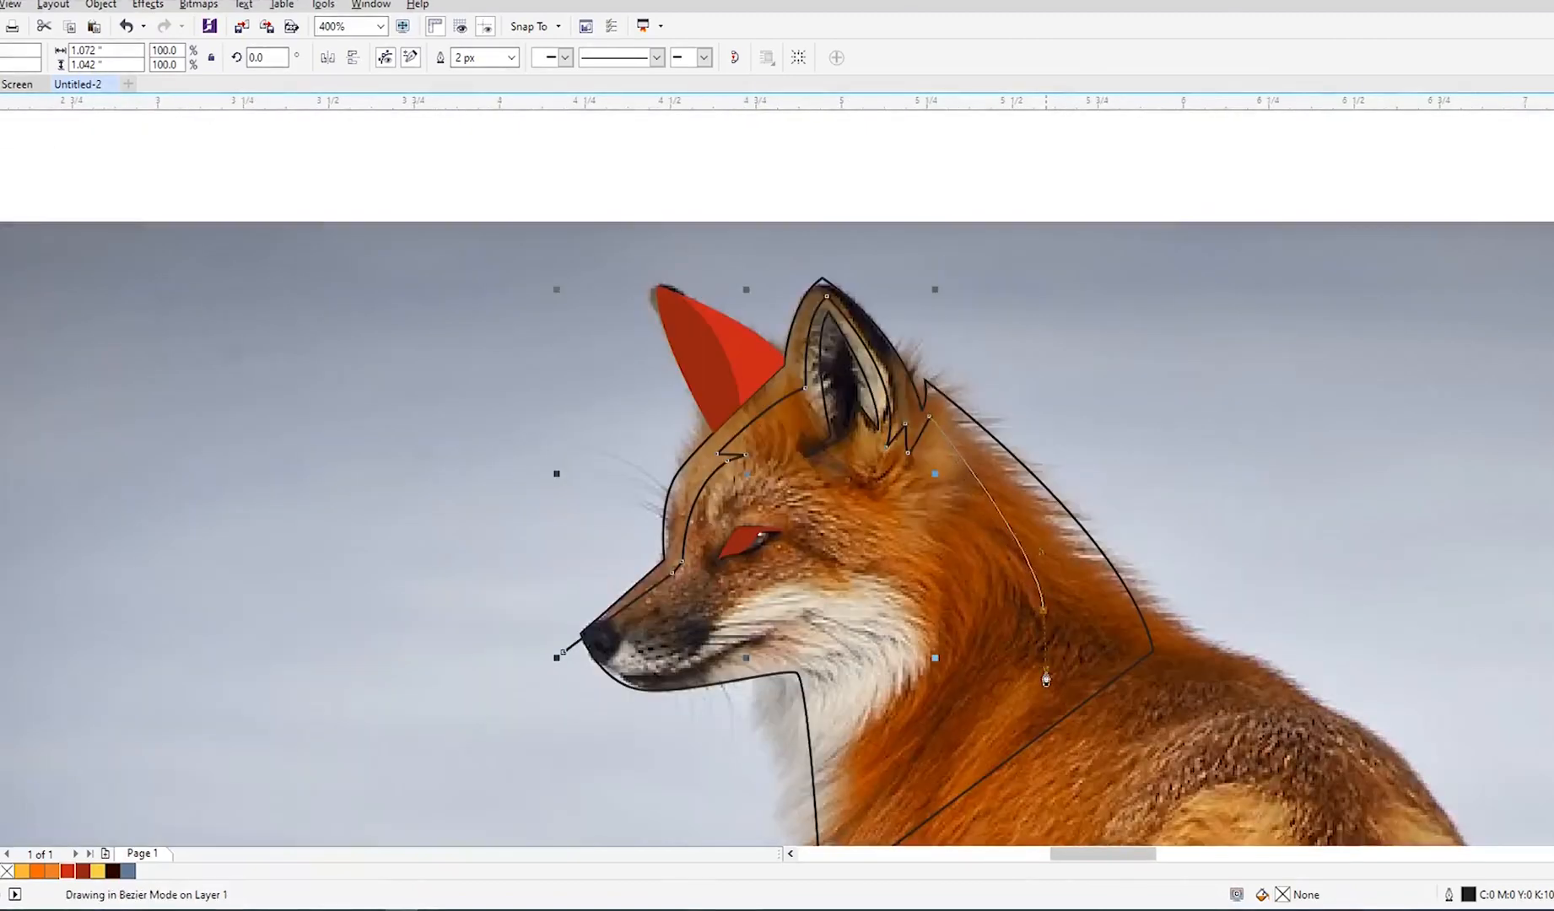
click(985, 555)
scroll(986, 558, down, 1)
drag(1005, 702, 990, 765)
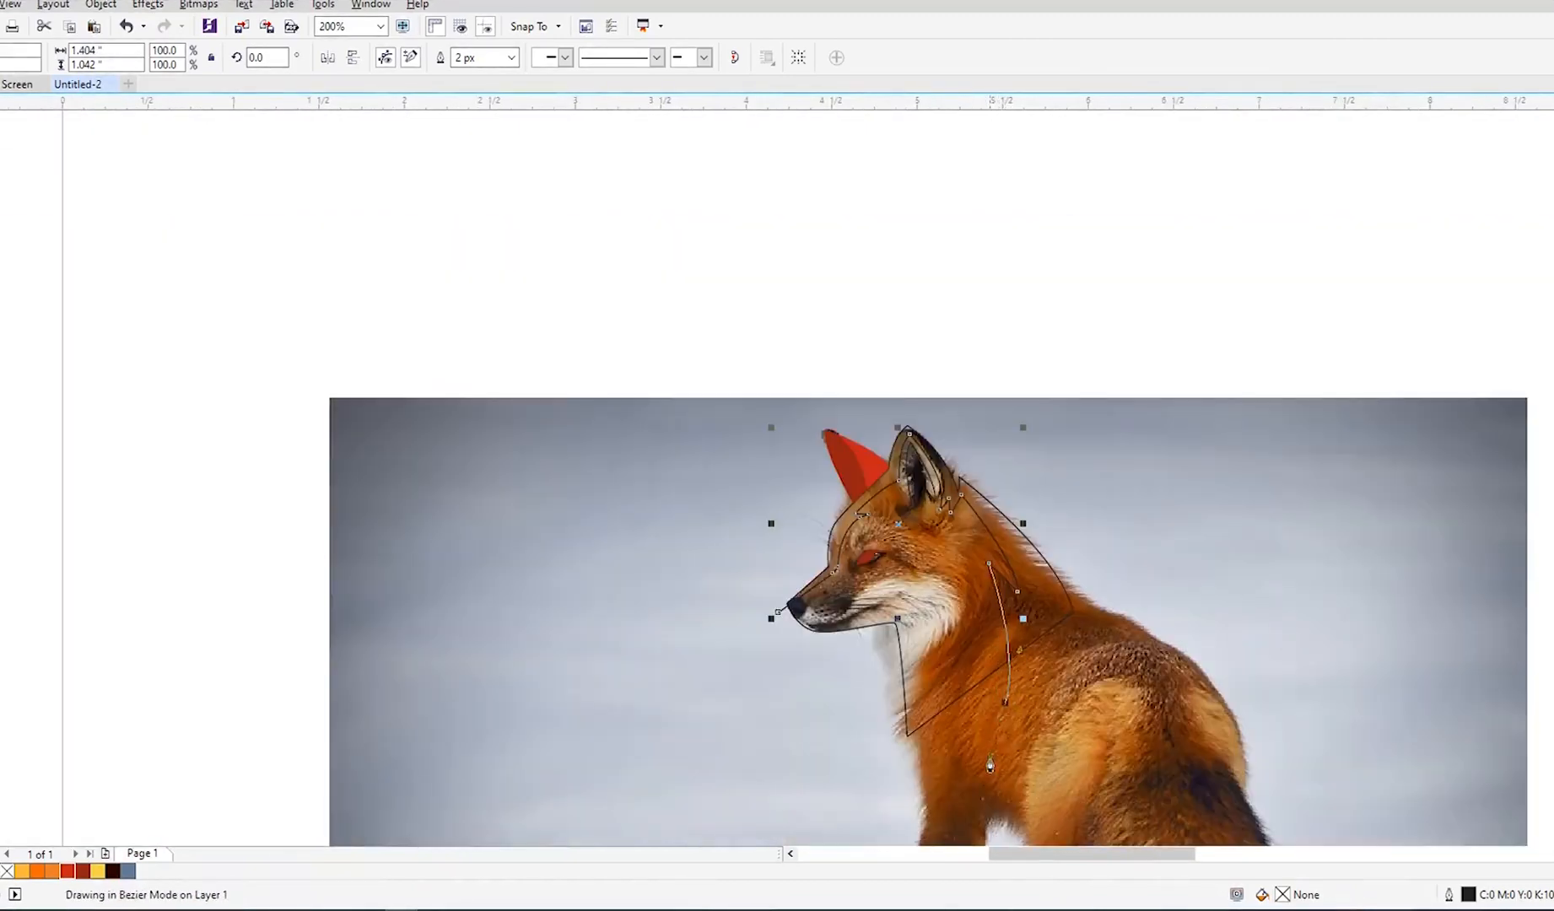
Step: Smart Fill the band between the traced curve and the head outline without an outline, and delete the construction curve
key(s)
scroll(1052, 614, up, 1)
click(1045, 612)
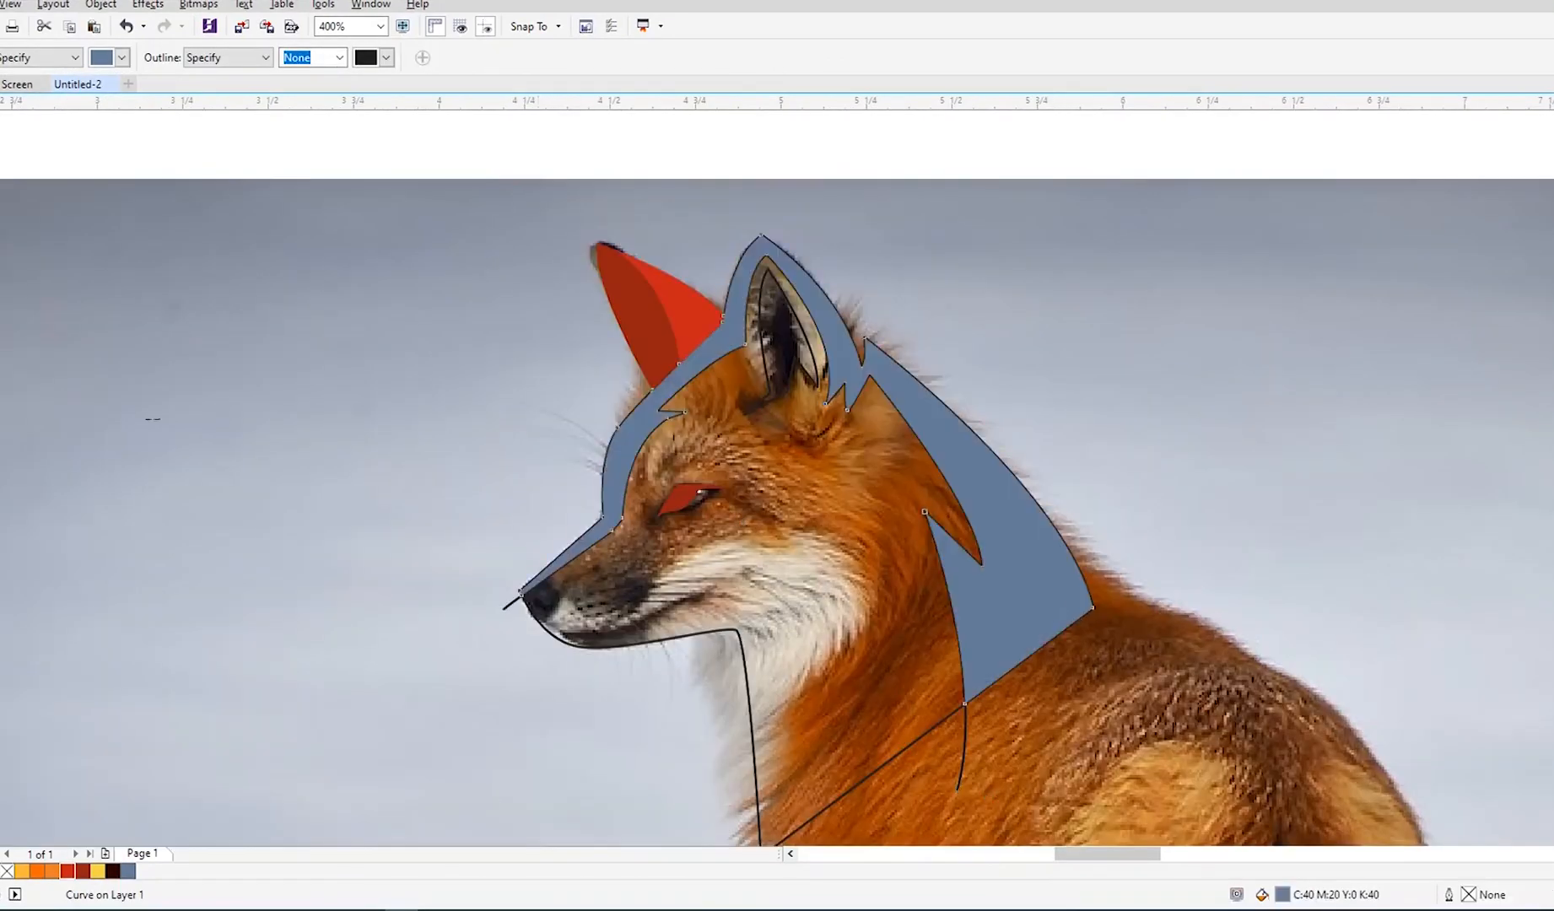
key(space)
click(962, 762)
key(Delete)
Step: Remove the band's fill and give it a red hairline outline
click(1022, 592)
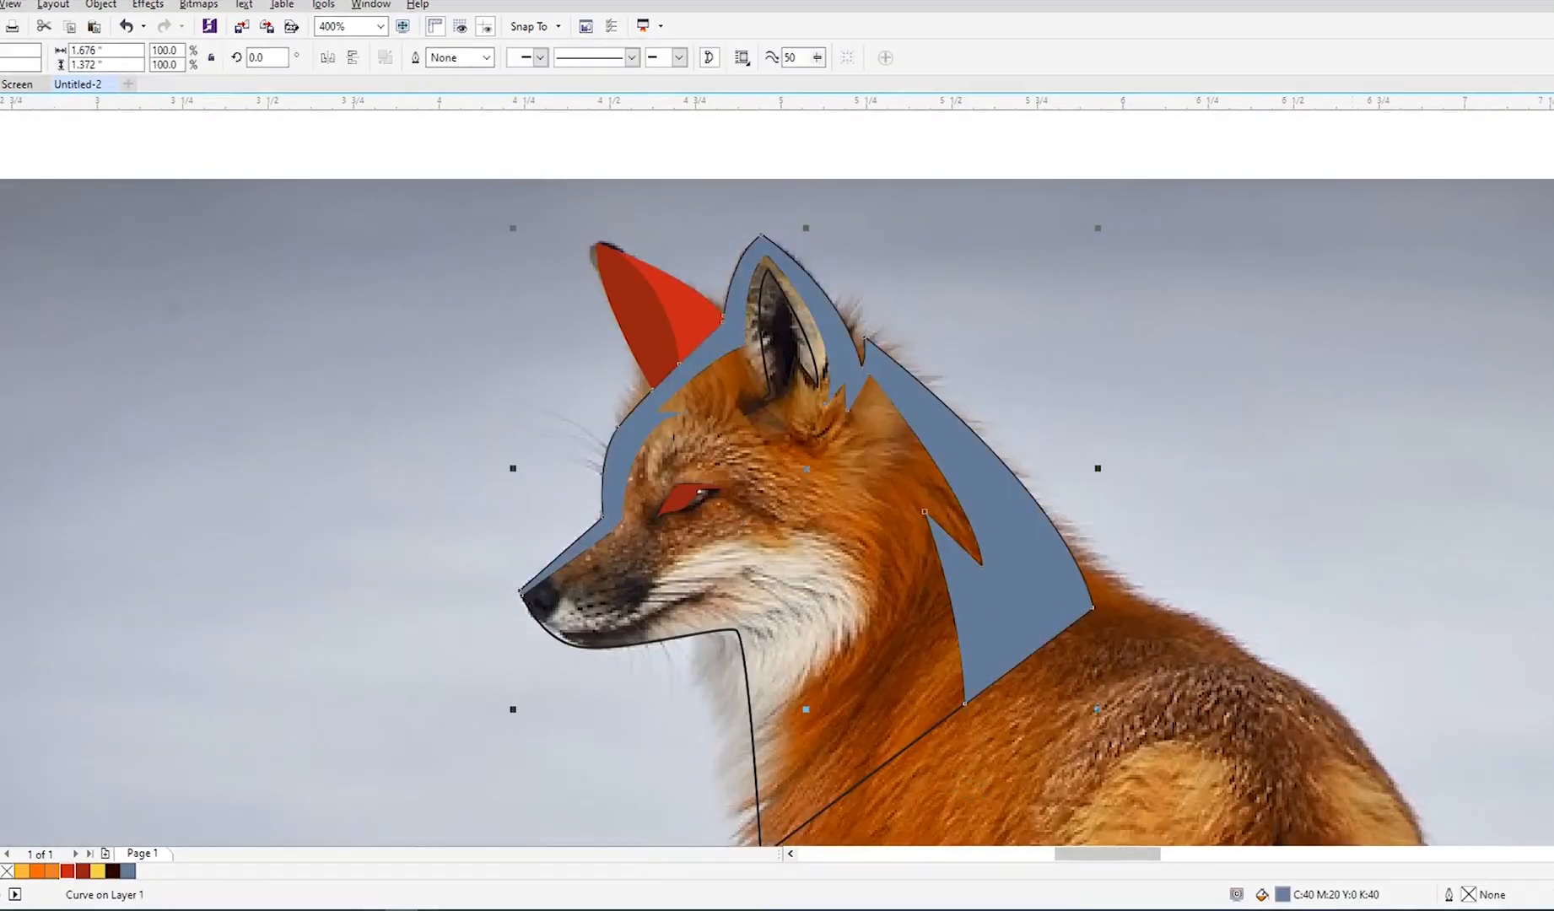
right_click(1553, 362)
click(1553, 118)
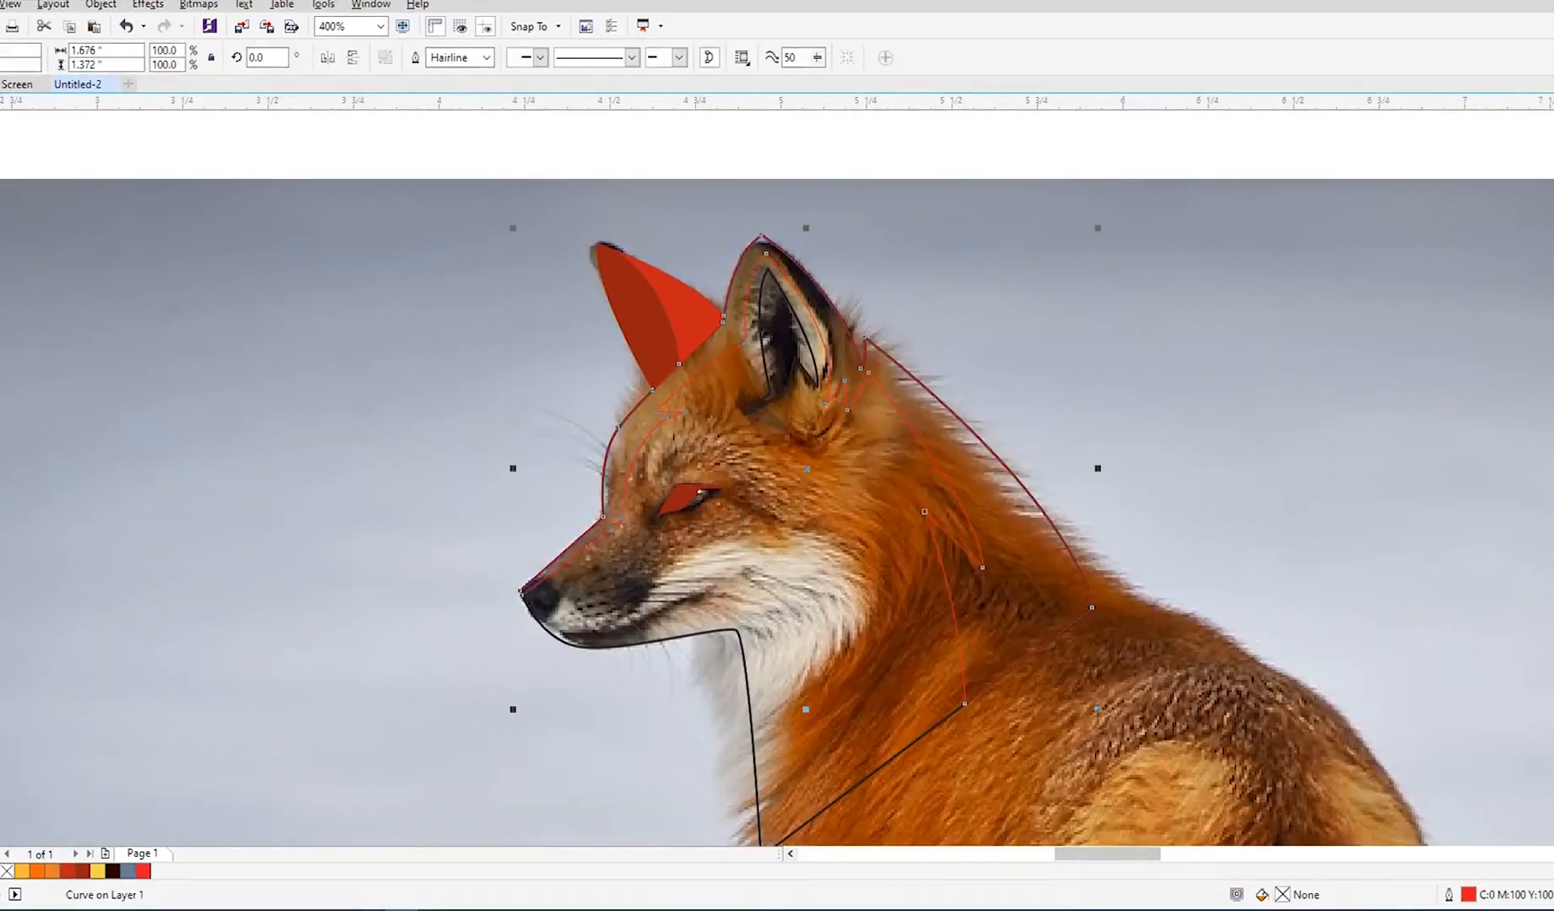
Step: Draw a narrow open fur spike, about 0.13 by 0.27 in, crossing the band's lower edge near the back of the neck
key(p)
scroll(1072, 628, up, 1)
click(1039, 703)
drag(998, 522, 964, 485)
alt+click(998, 522)
drag(1087, 683, 1103, 774)
Step: Try to Smart Fill the area around the open spike and undo the fill
key(s)
click(949, 611)
key(ctrl+z)
key(ctrl+shift+z)
key(ctrl+z)
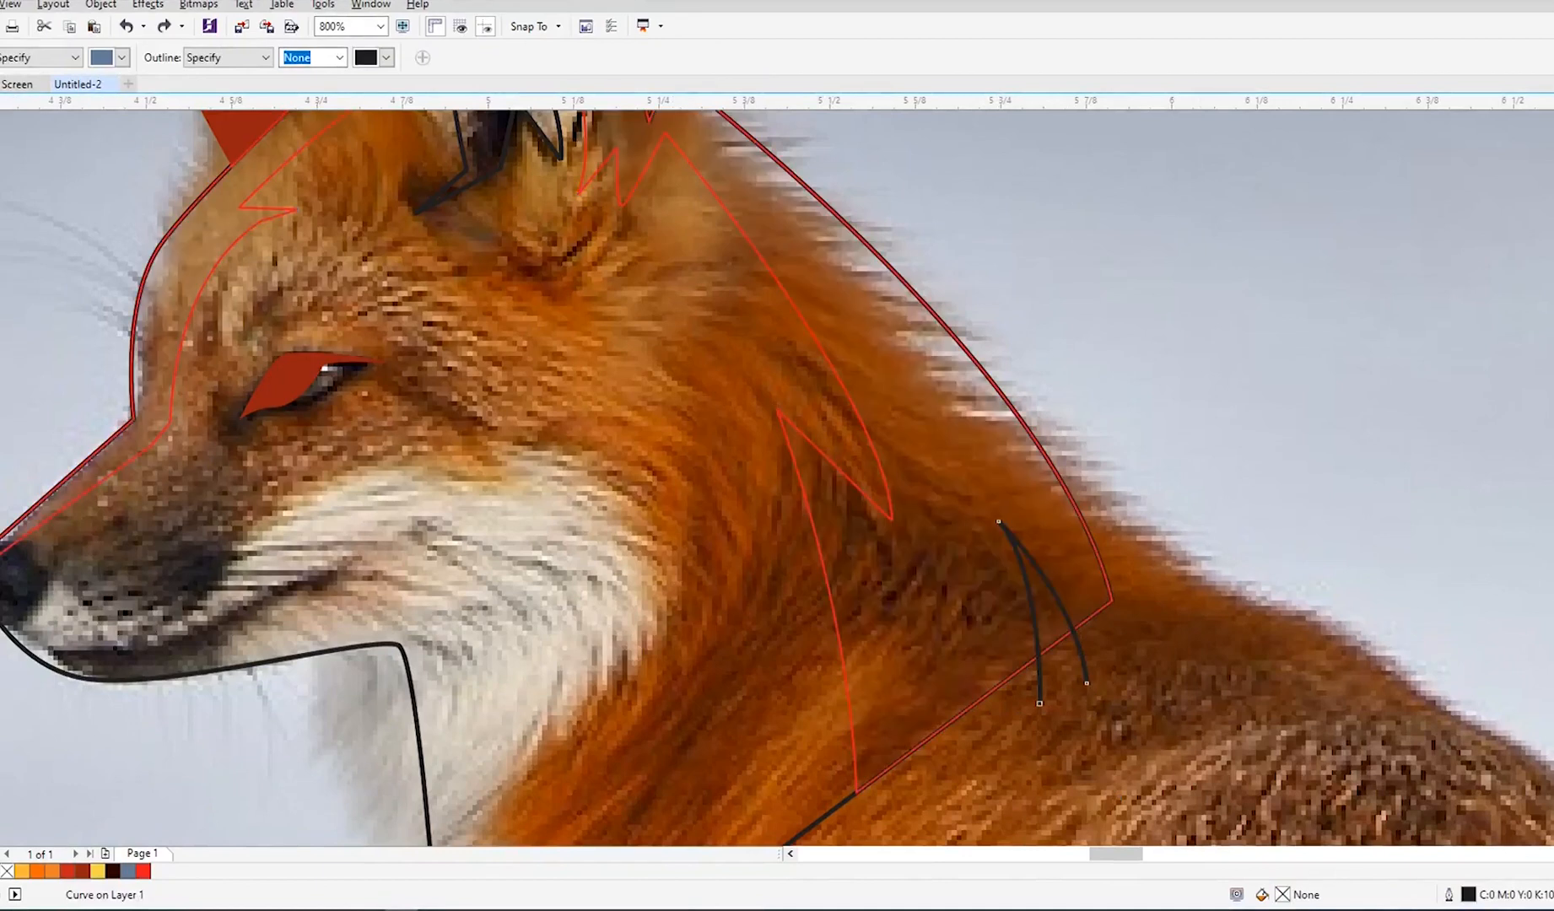
Step: Close the fur spike's open lower end with a Bezier curve
key(space)
key(p)
scroll(1077, 703, up, 1)
click(1098, 665)
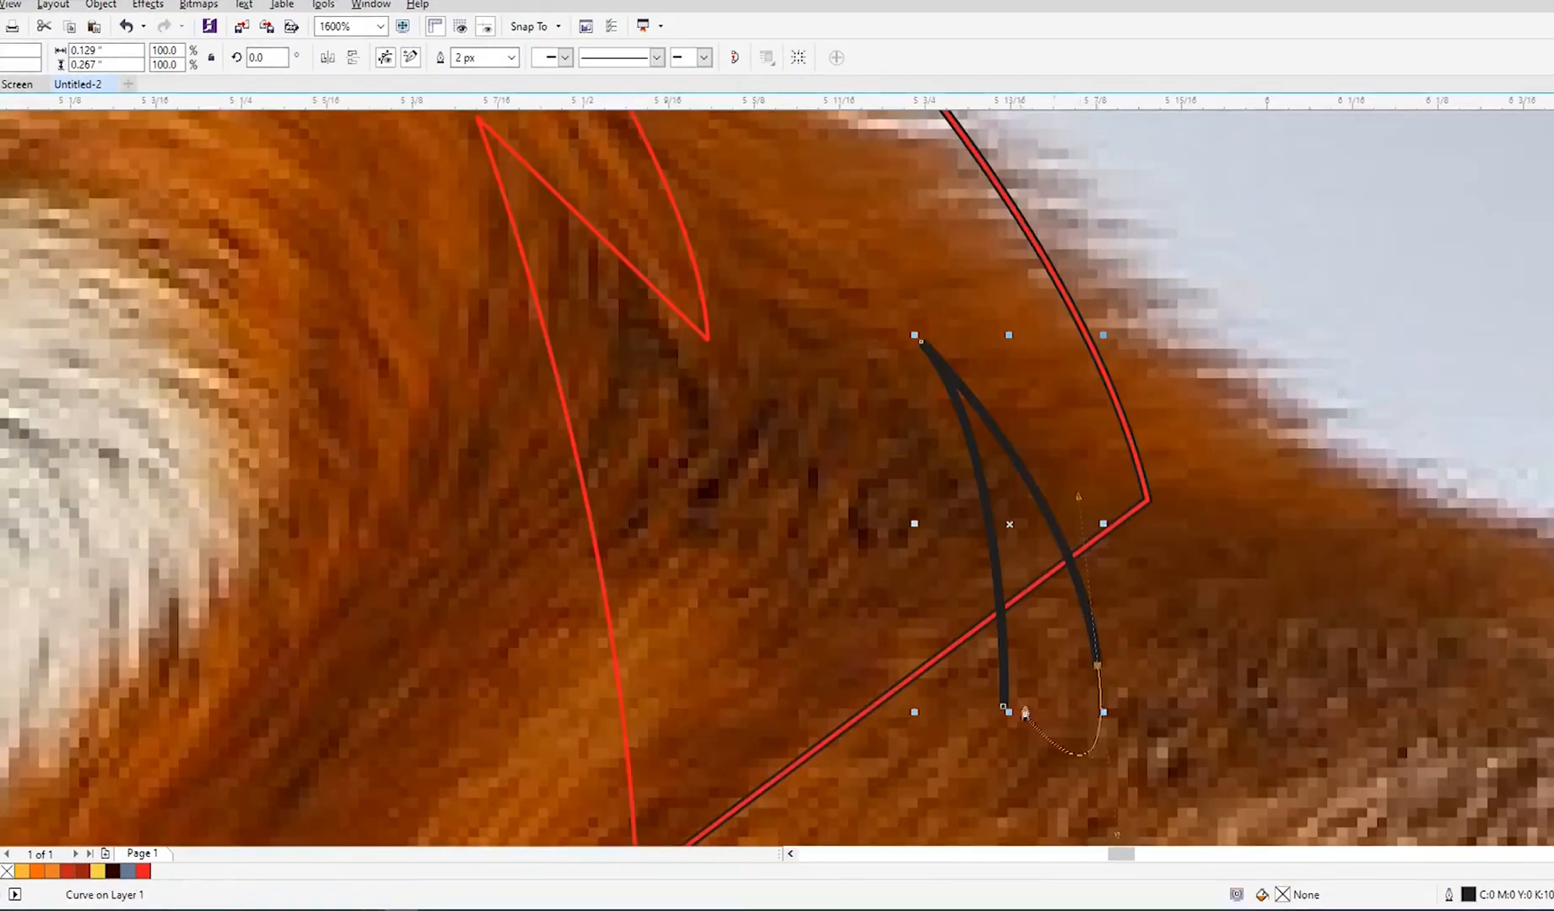
click(1002, 706)
Step: Intersect the closed spike with the red-outlined band and delete the original spike
key(space)
scroll(888, 458, down, 1)
shift+click(884, 580)
click(447, 57)
click(983, 609)
key(Delete)
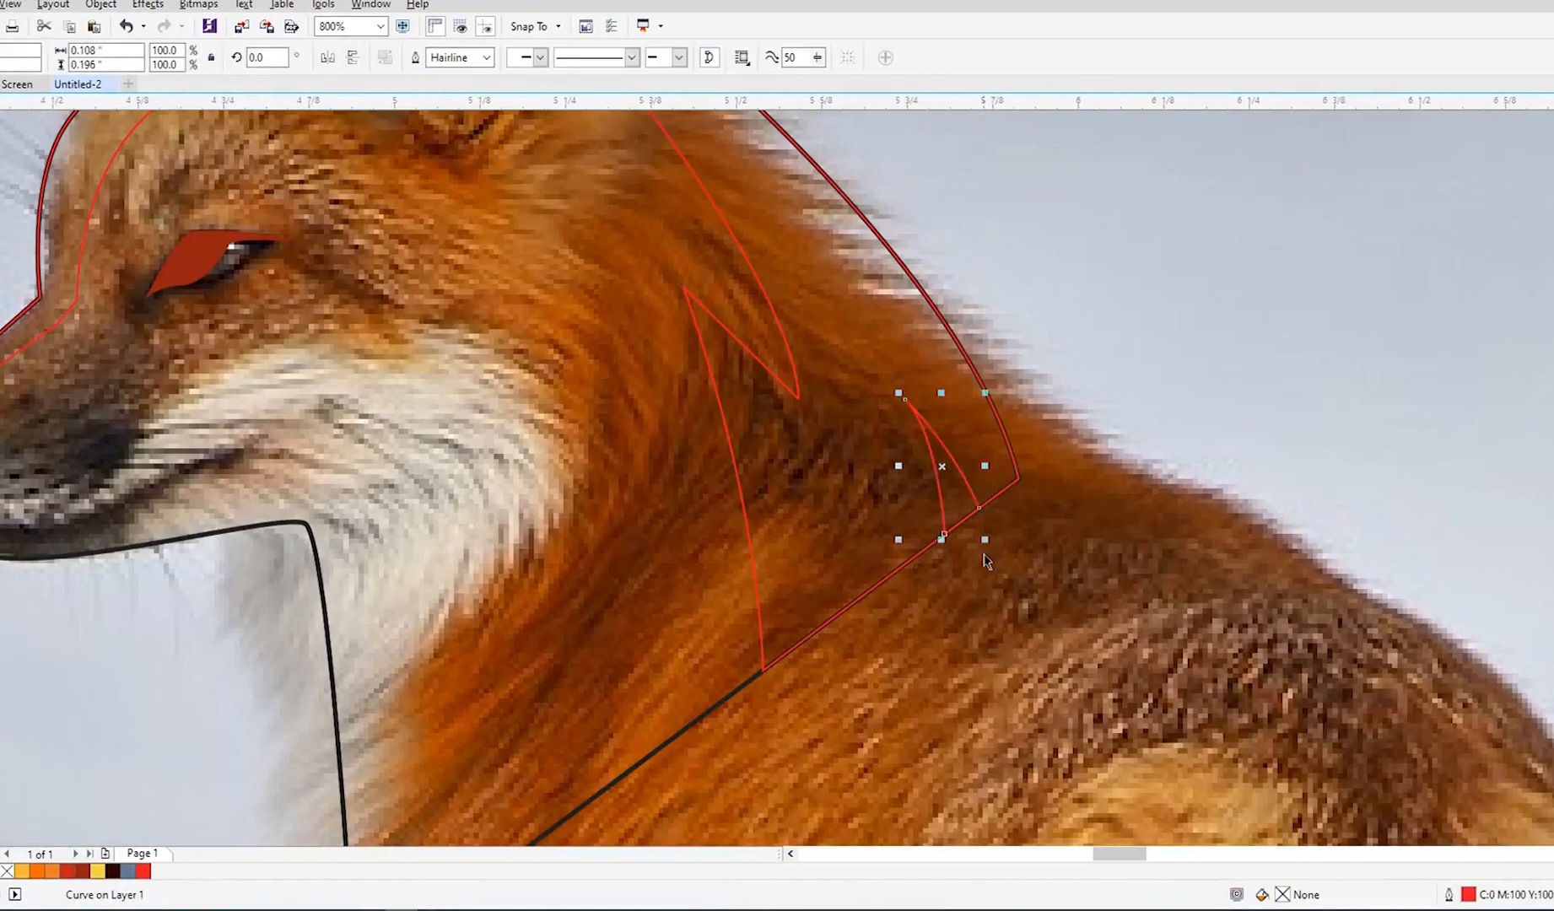
Step: Cut the small intersected spike out of the red-outlined band as a pointed notch at its lower edge
scroll(968, 528, down, 1)
shift+click(948, 537)
click(446, 59)
click(945, 522)
key(Escape)
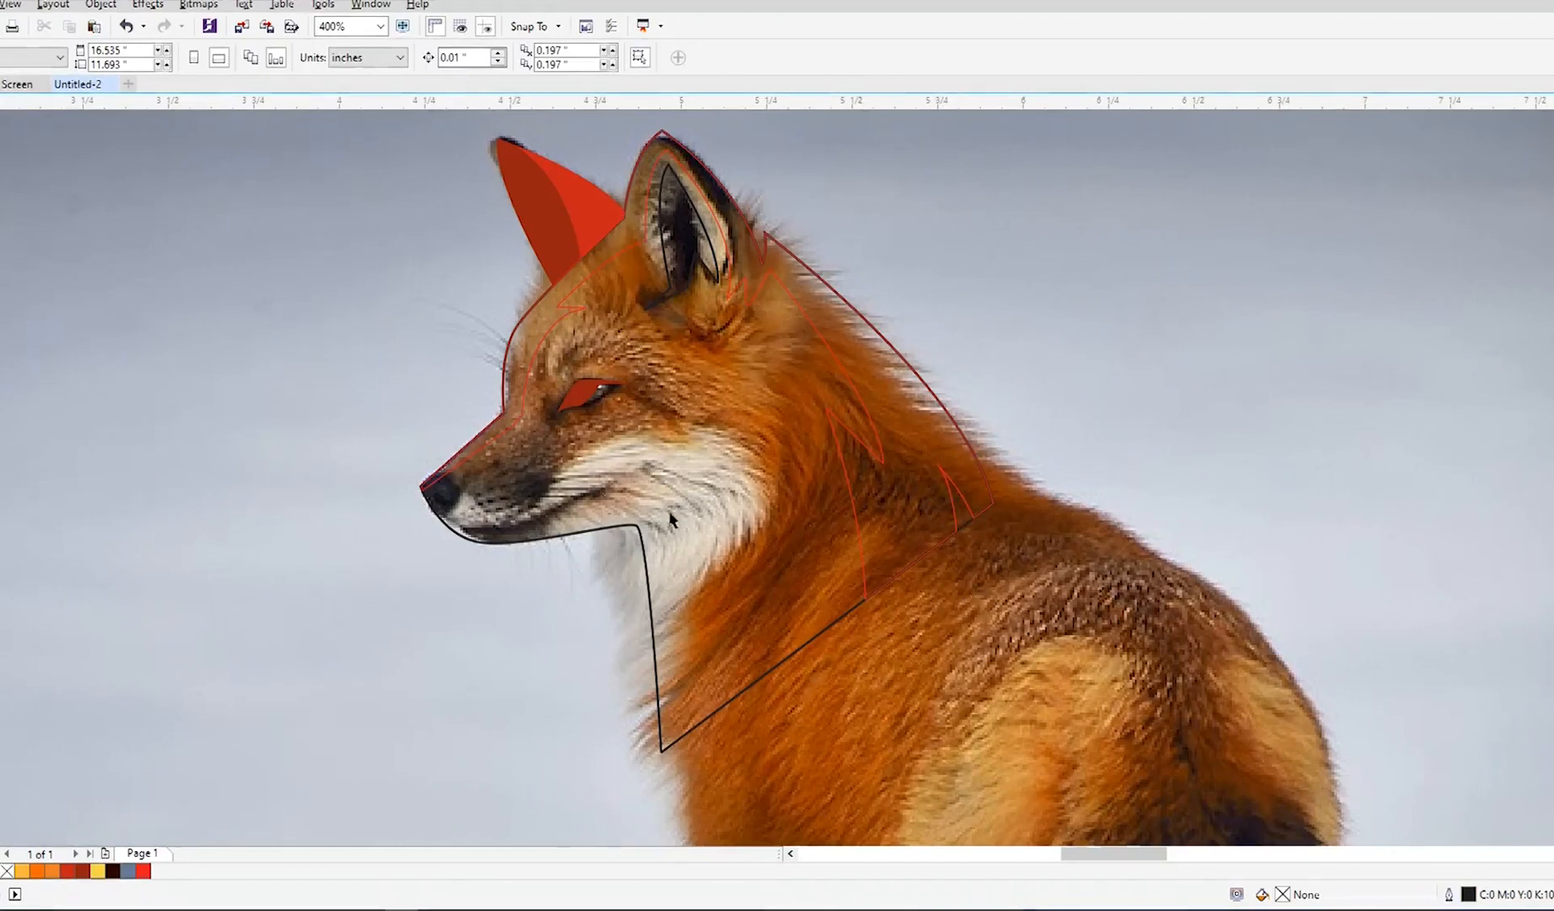
Step: Draw a Bezier curve from below the head outline up the throat, with two pointed fur tips, to the top of the cheek
scroll(590, 414, up, 1)
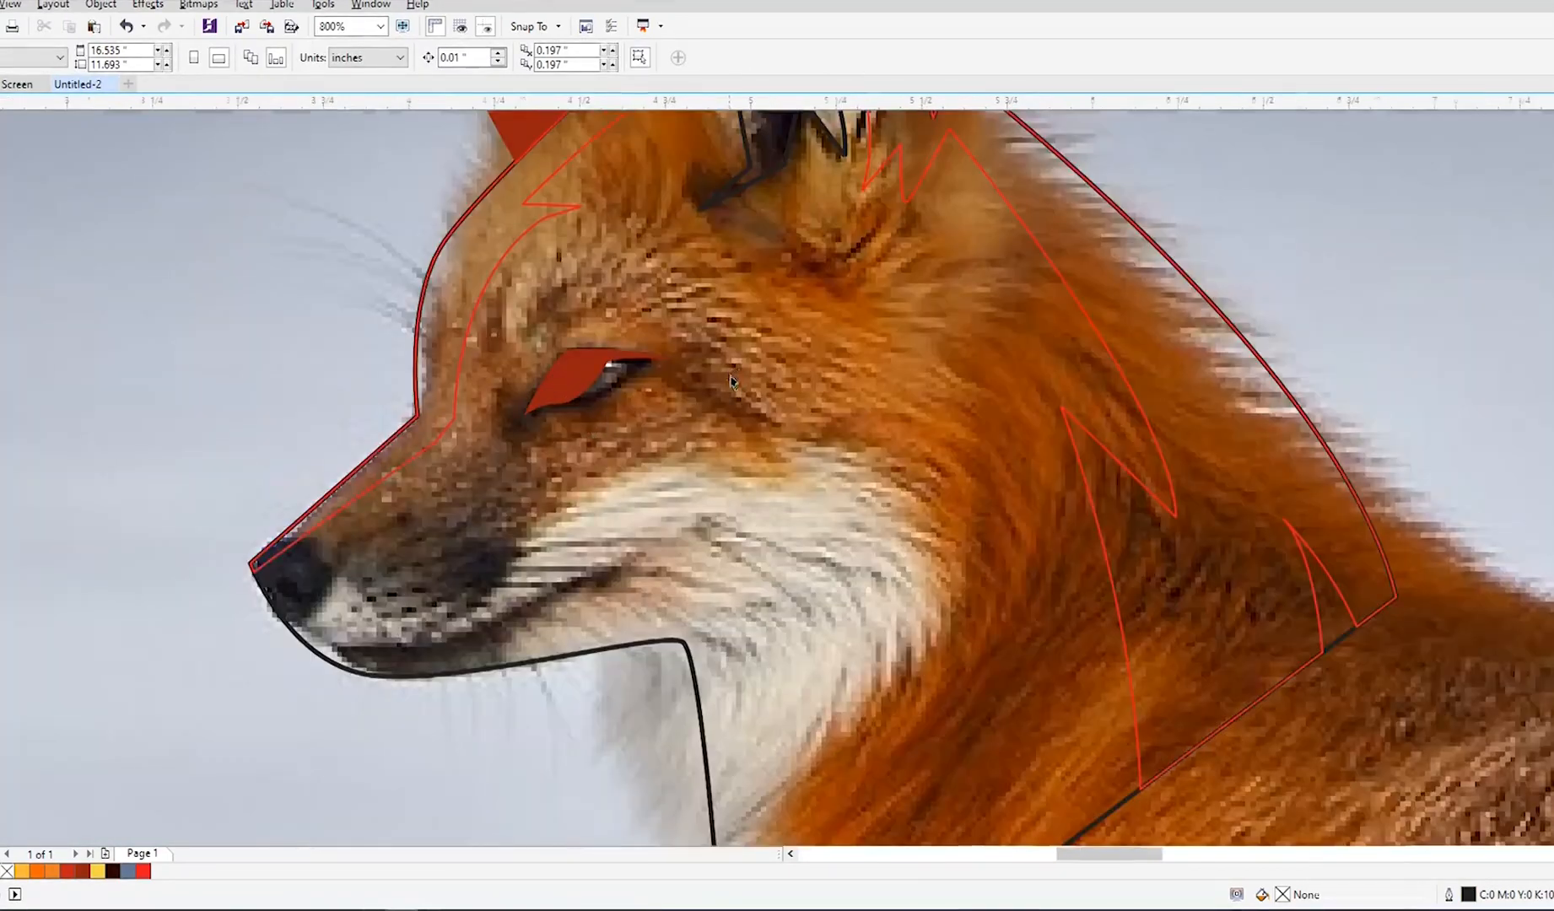
scroll(732, 379, down, 1)
scroll(638, 498, up, 1)
scroll(496, 560, down, 1)
key(space)
scroll(471, 545, up, 1)
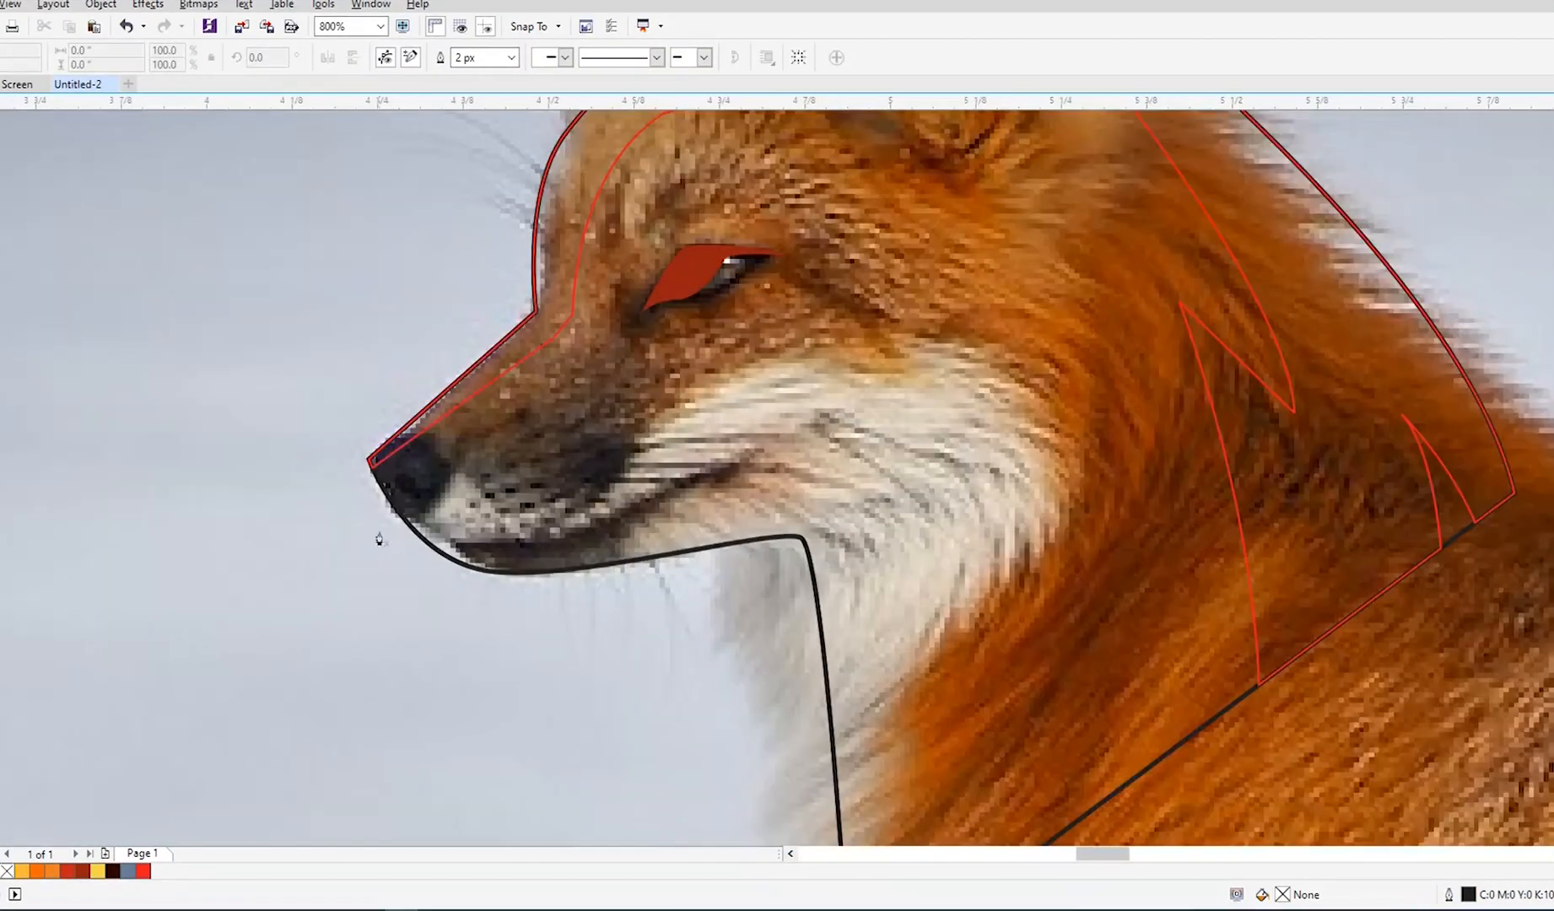
scroll(459, 601, down, 1)
scroll(792, 714, up, 1)
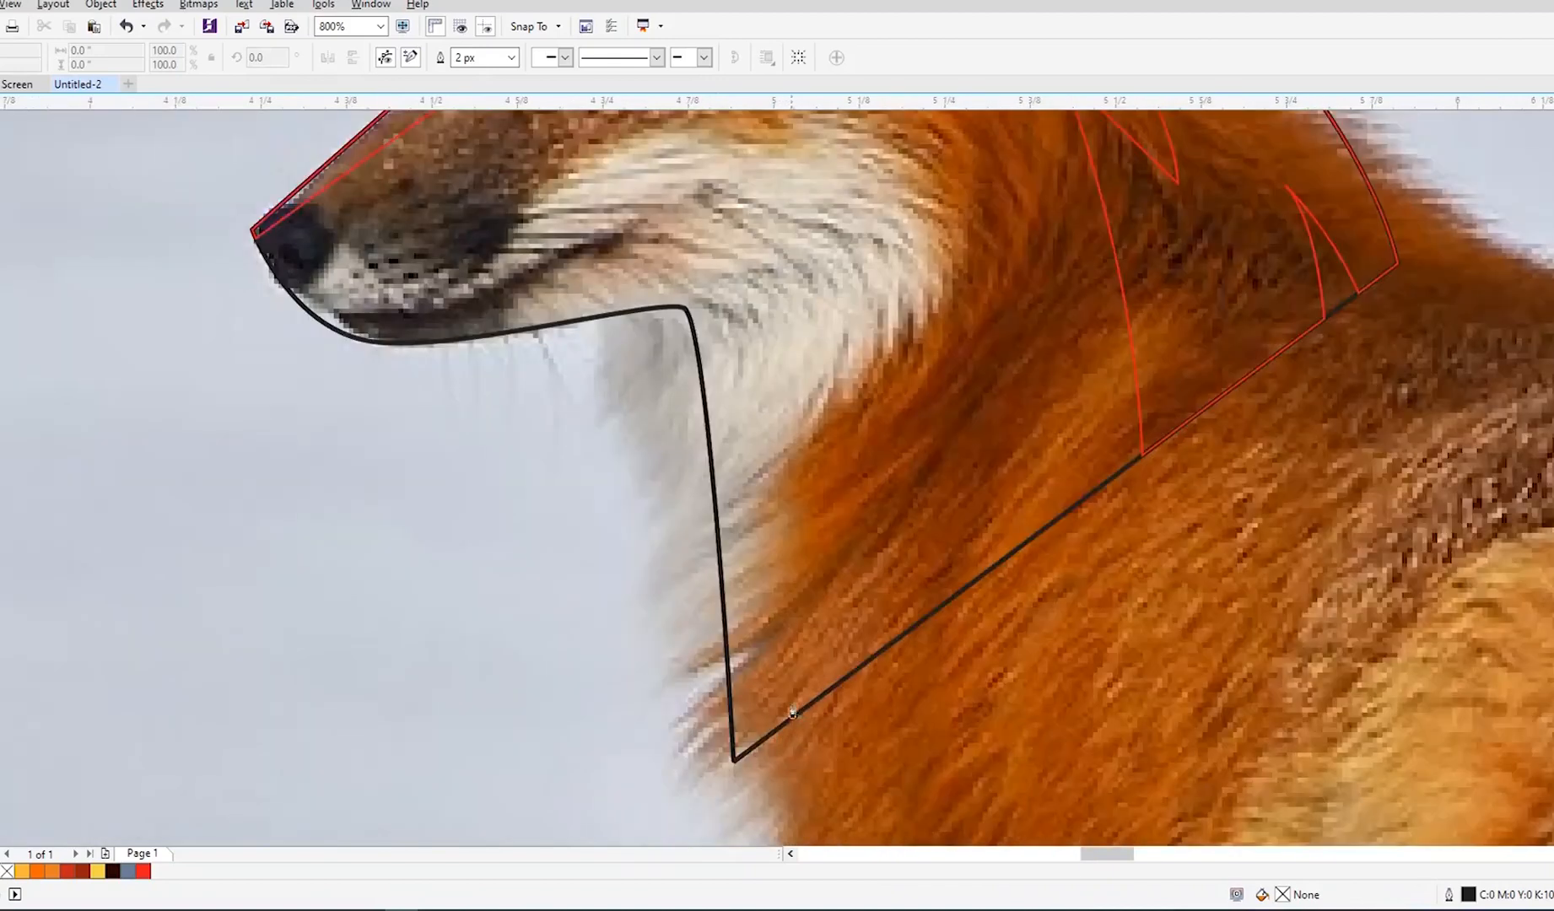
click(801, 763)
drag(846, 519, 868, 479)
click(891, 555)
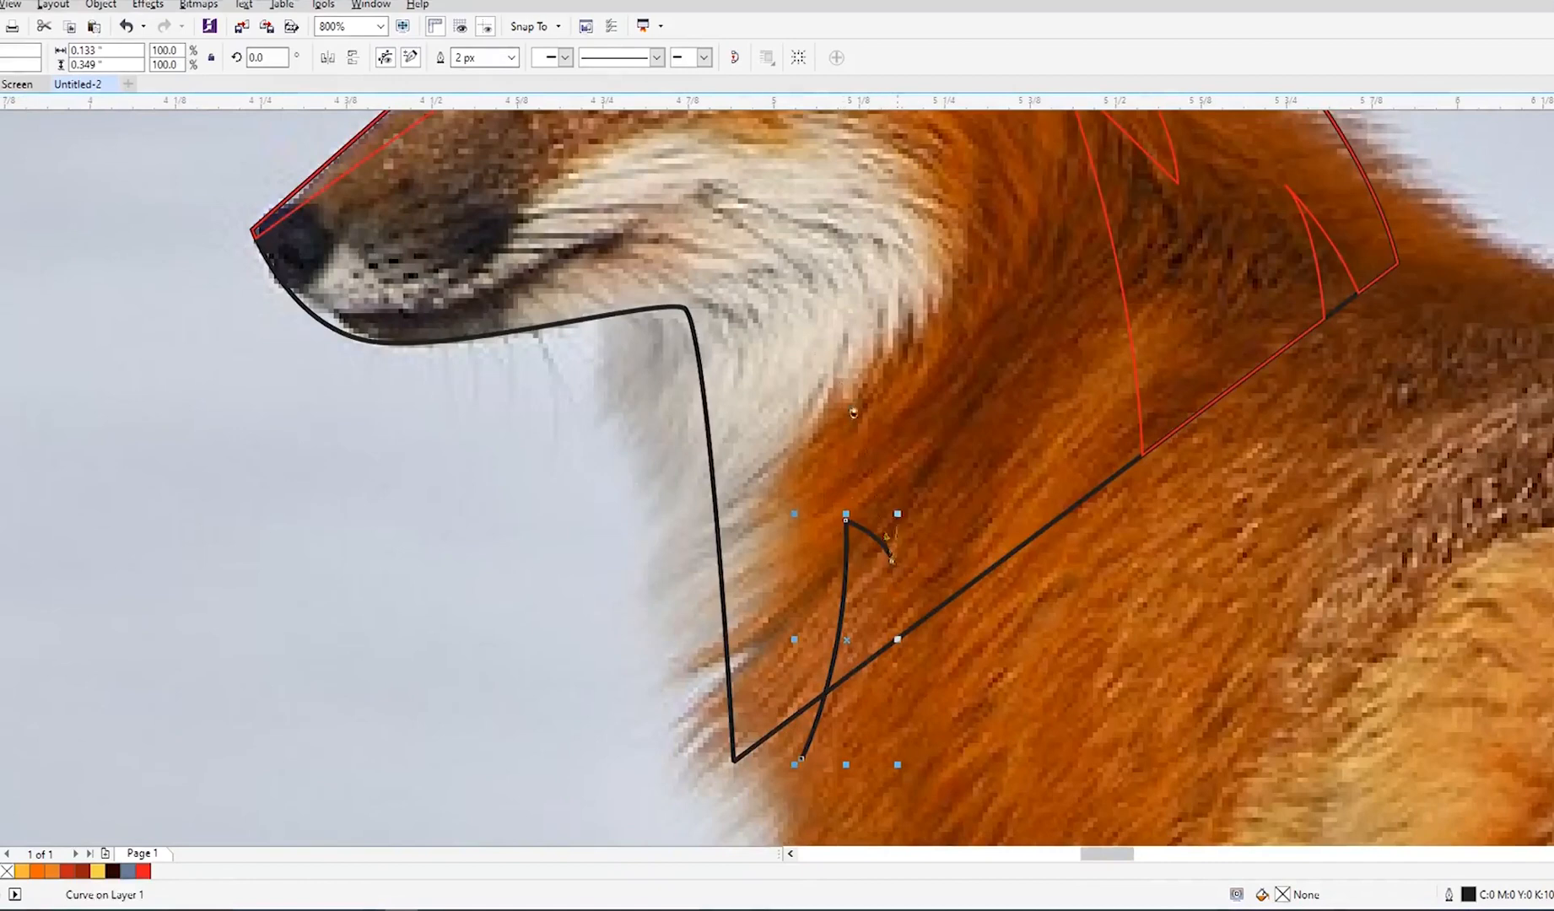
mouse_move(836, 330)
mouse_down()
mouse_move(817, 313)
mouse_move(860, 312)
mouse_move(839, 301)
mouse_up()
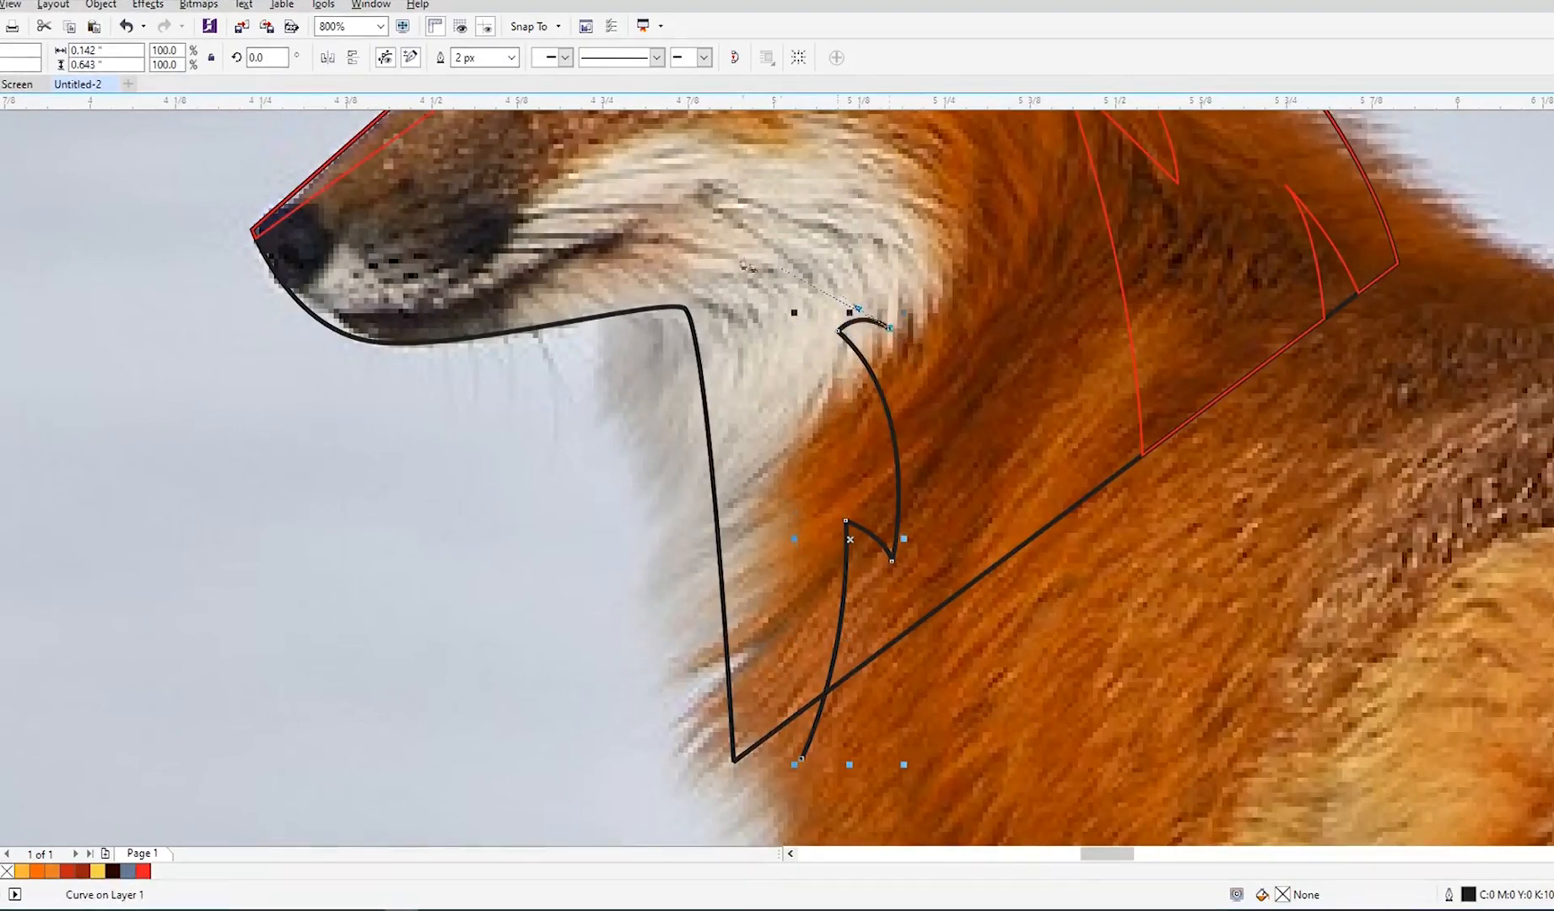
drag(759, 215, 666, 189)
Step: Extend the curve from the cheek along the mouth line to a point near the front of the lower jaw
drag(440, 255, 374, 262)
key(ctrl+z)
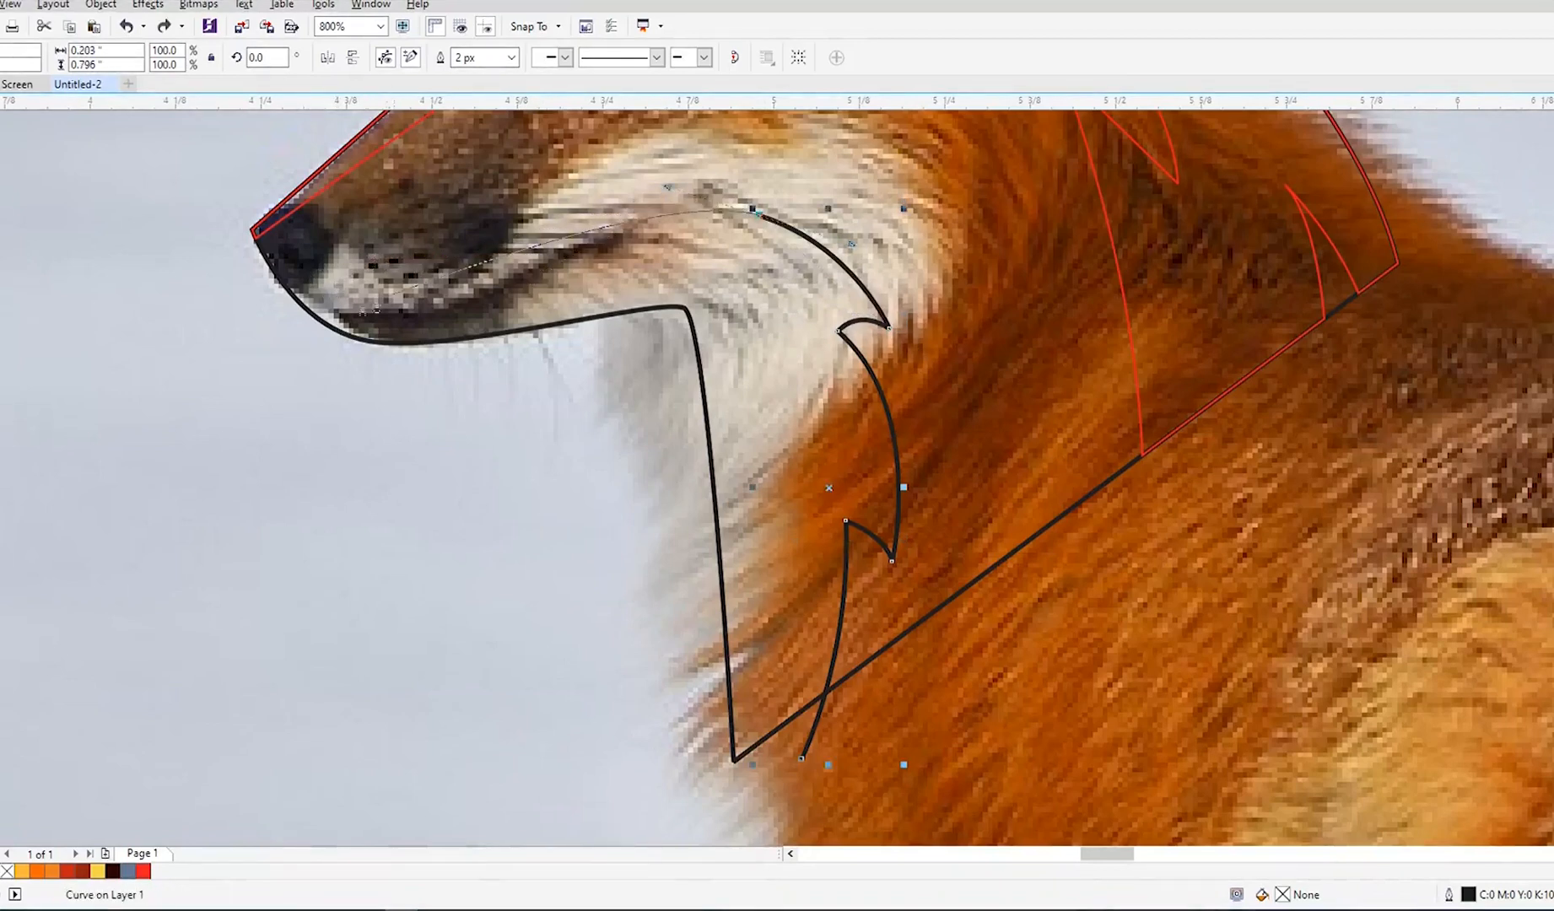
click(341, 310)
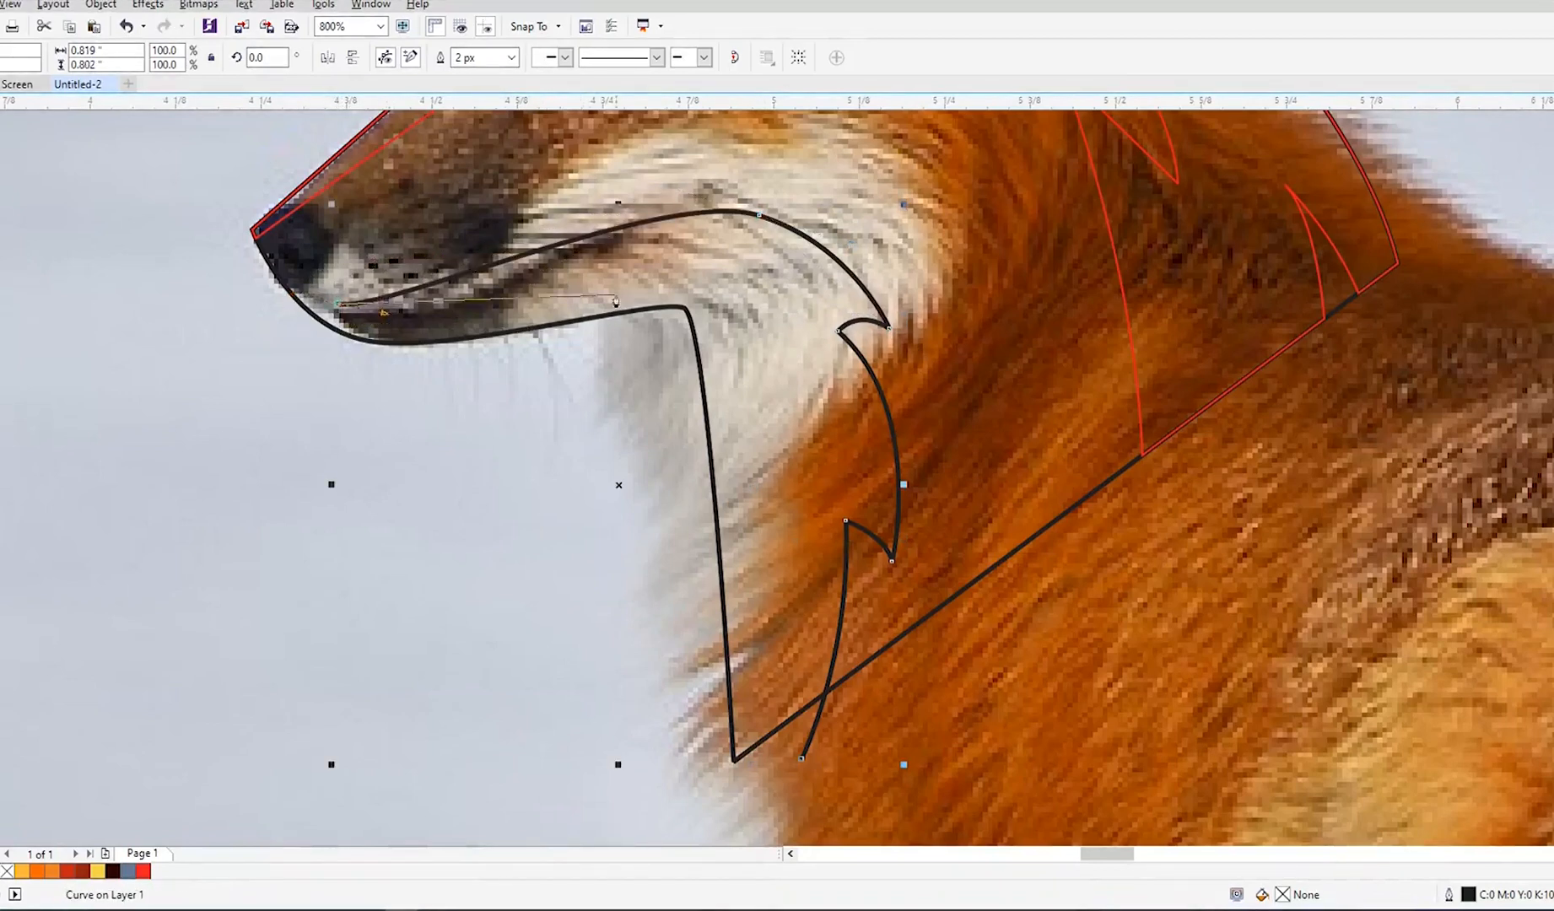
Step: Run the curve back along the lower jaw and down the front of the throat, ending past the head outline's bottom corner
drag(619, 271, 741, 222)
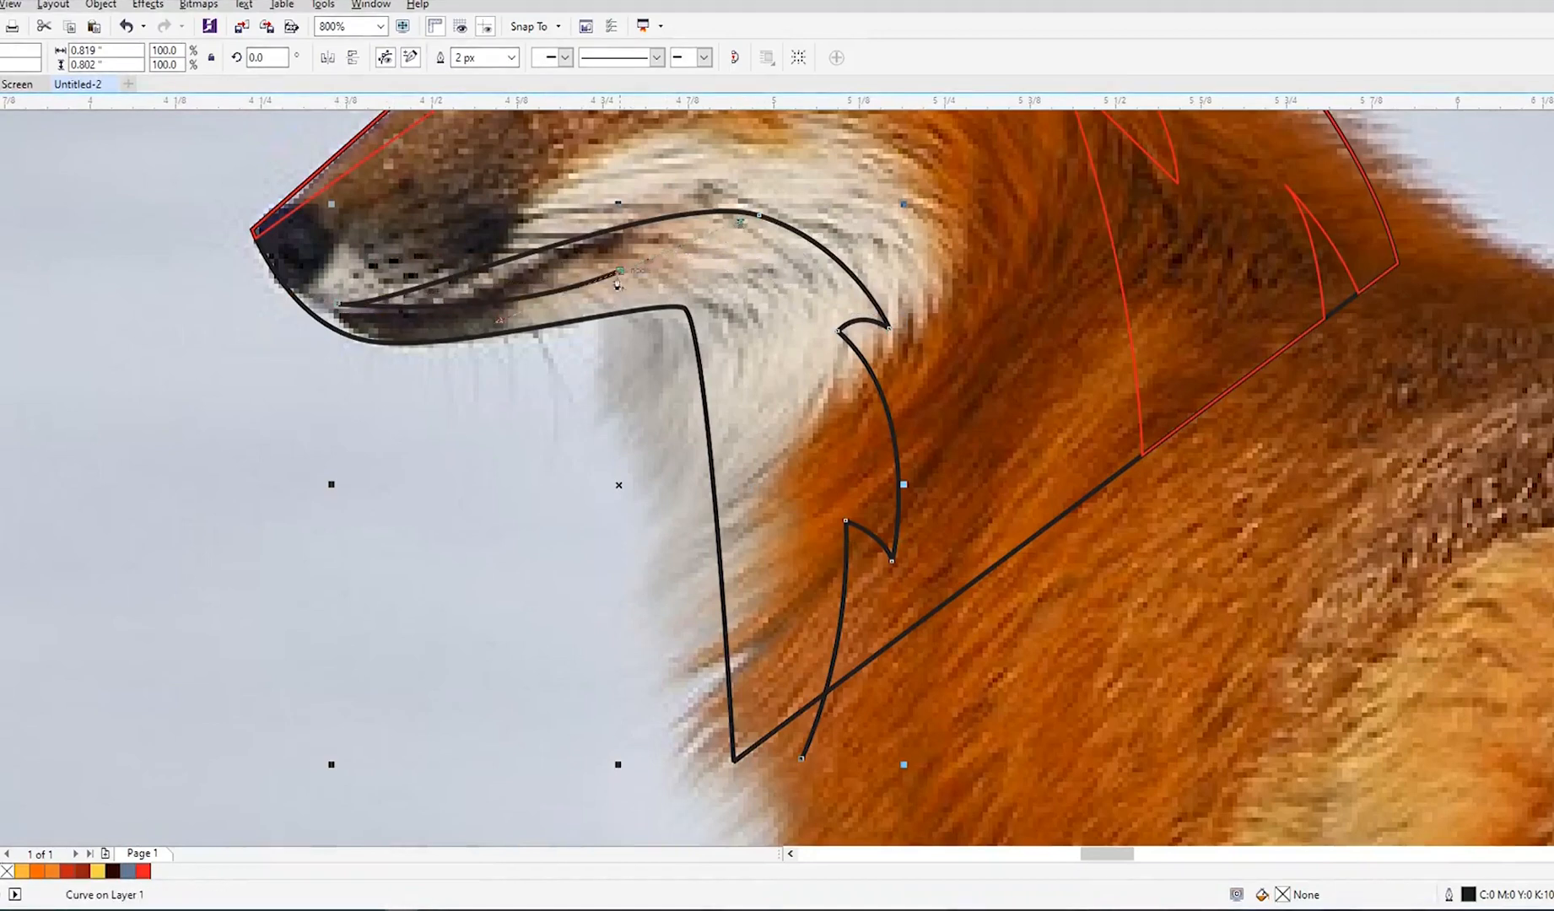
drag(748, 331, 754, 403)
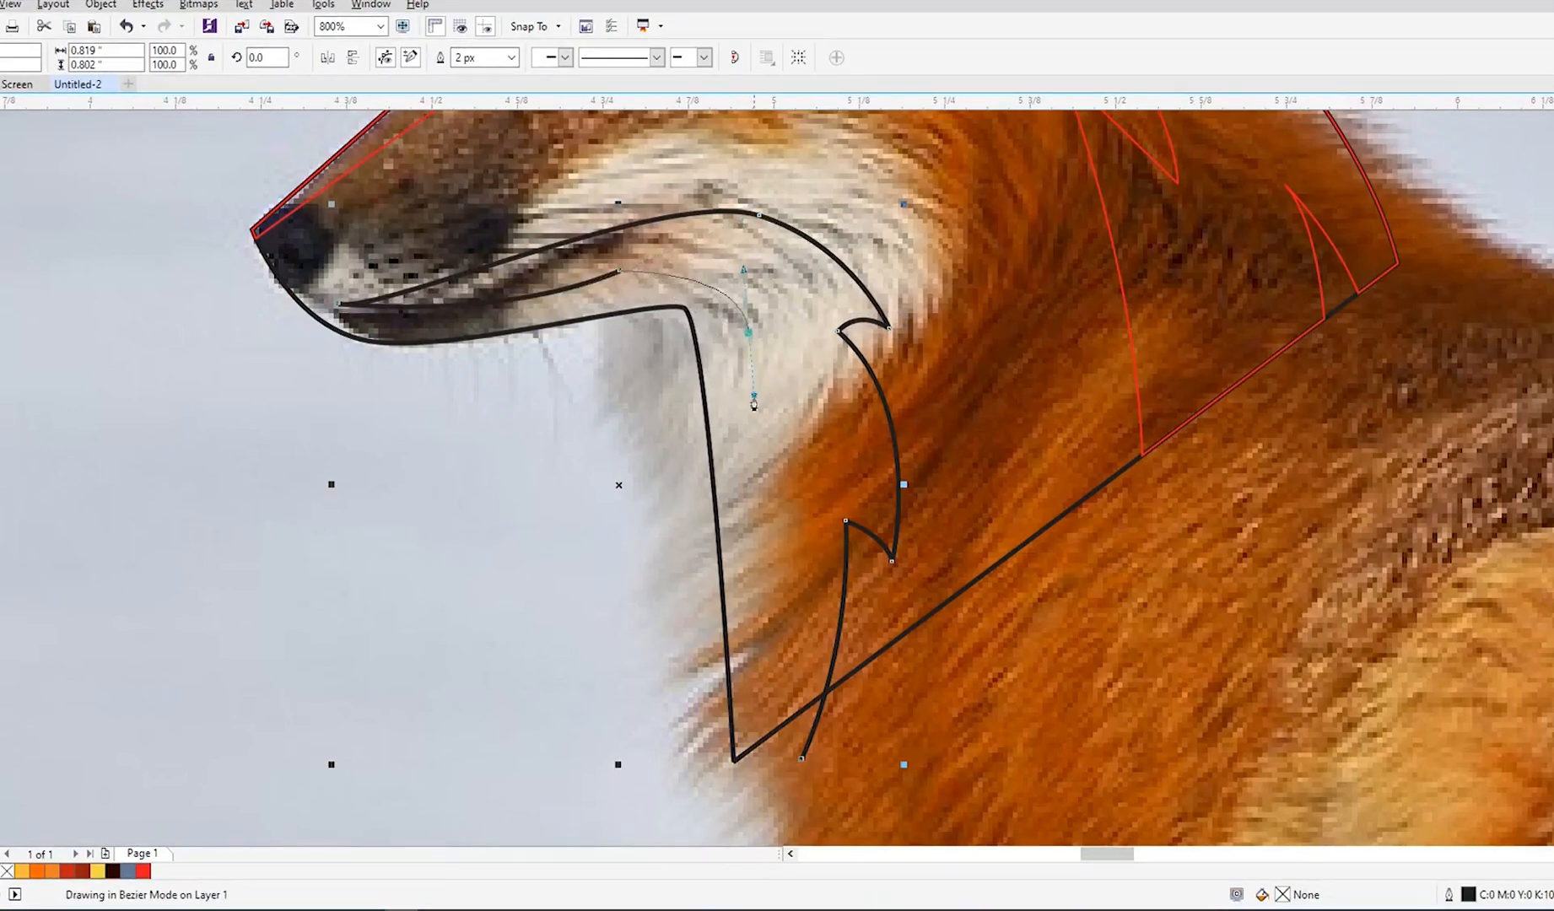
drag(736, 783, 699, 822)
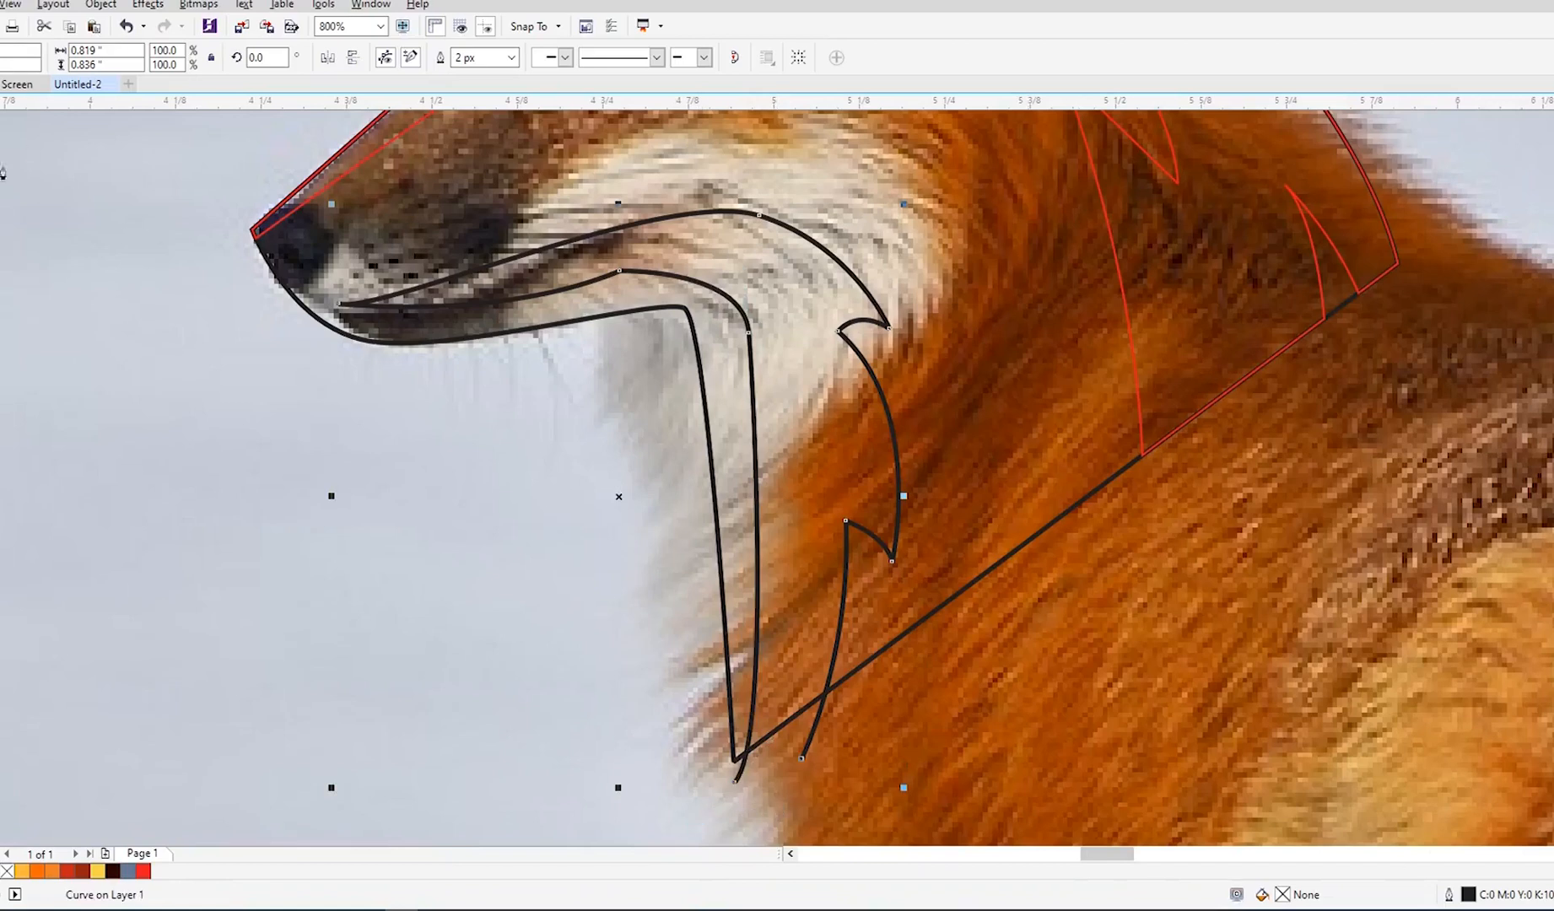
key(F10)
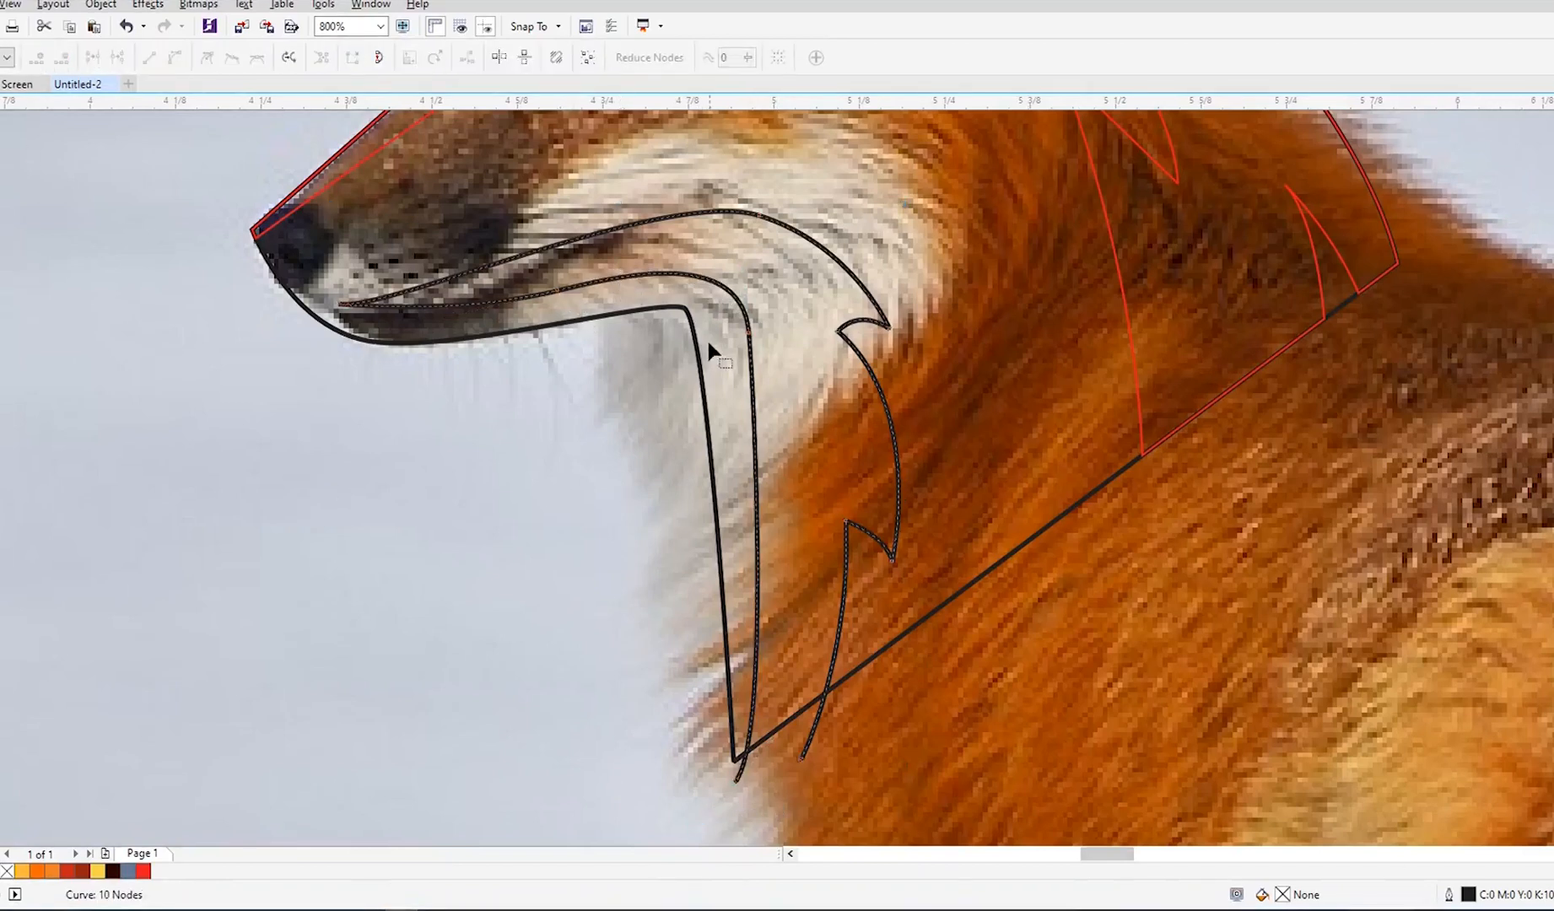
Step: Smart Fill the jaw and throat region without an outline and delete its construction curve
key(s)
click(779, 295)
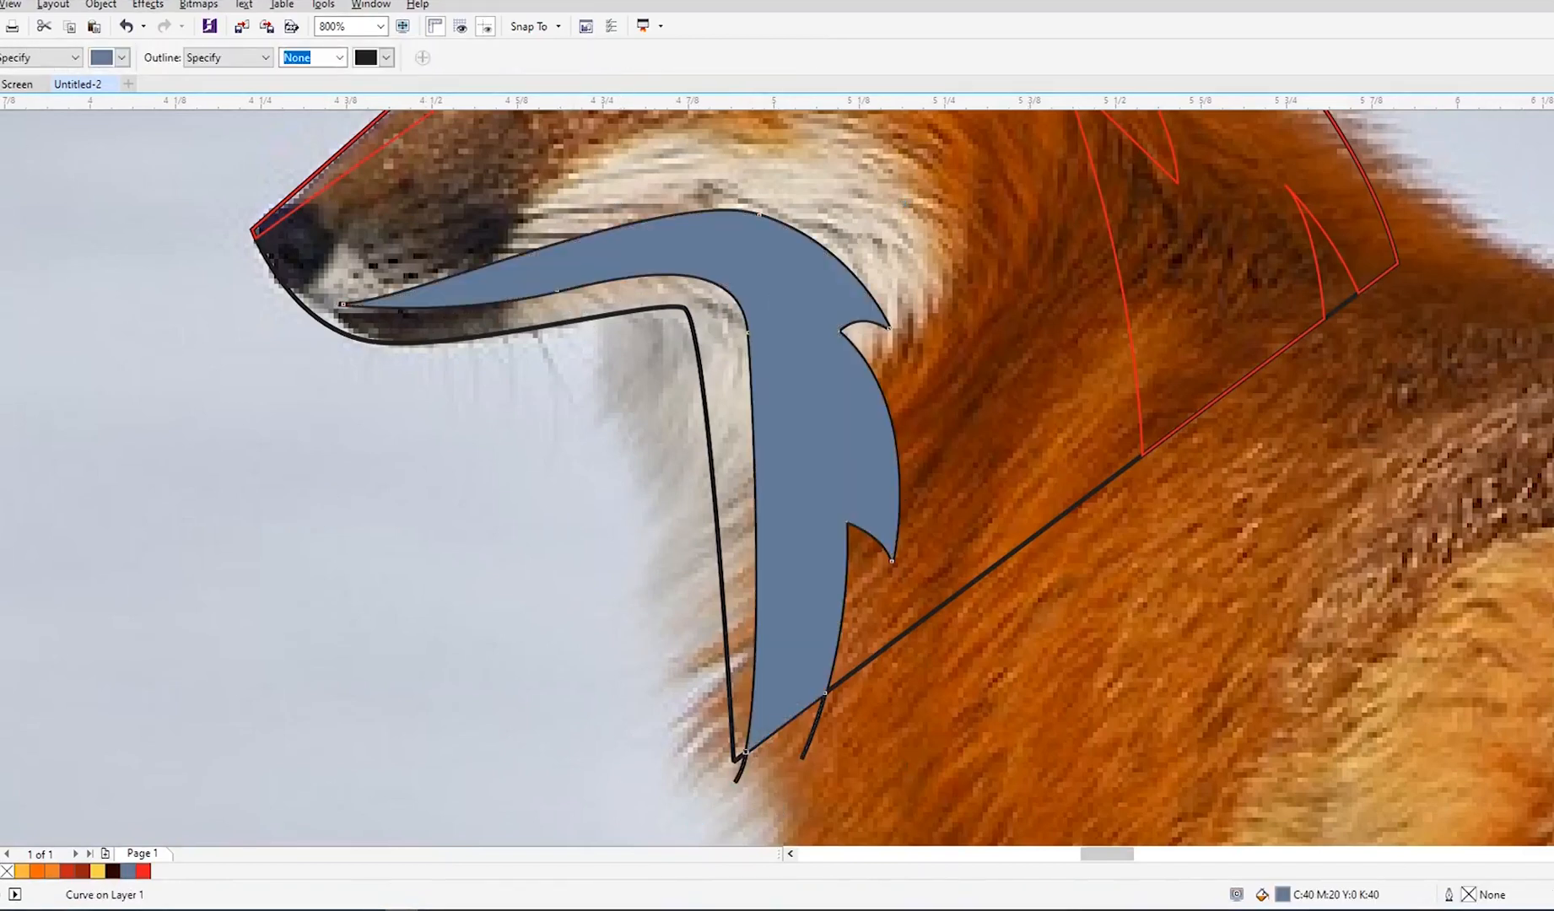
key(space)
click(806, 749)
key(Delete)
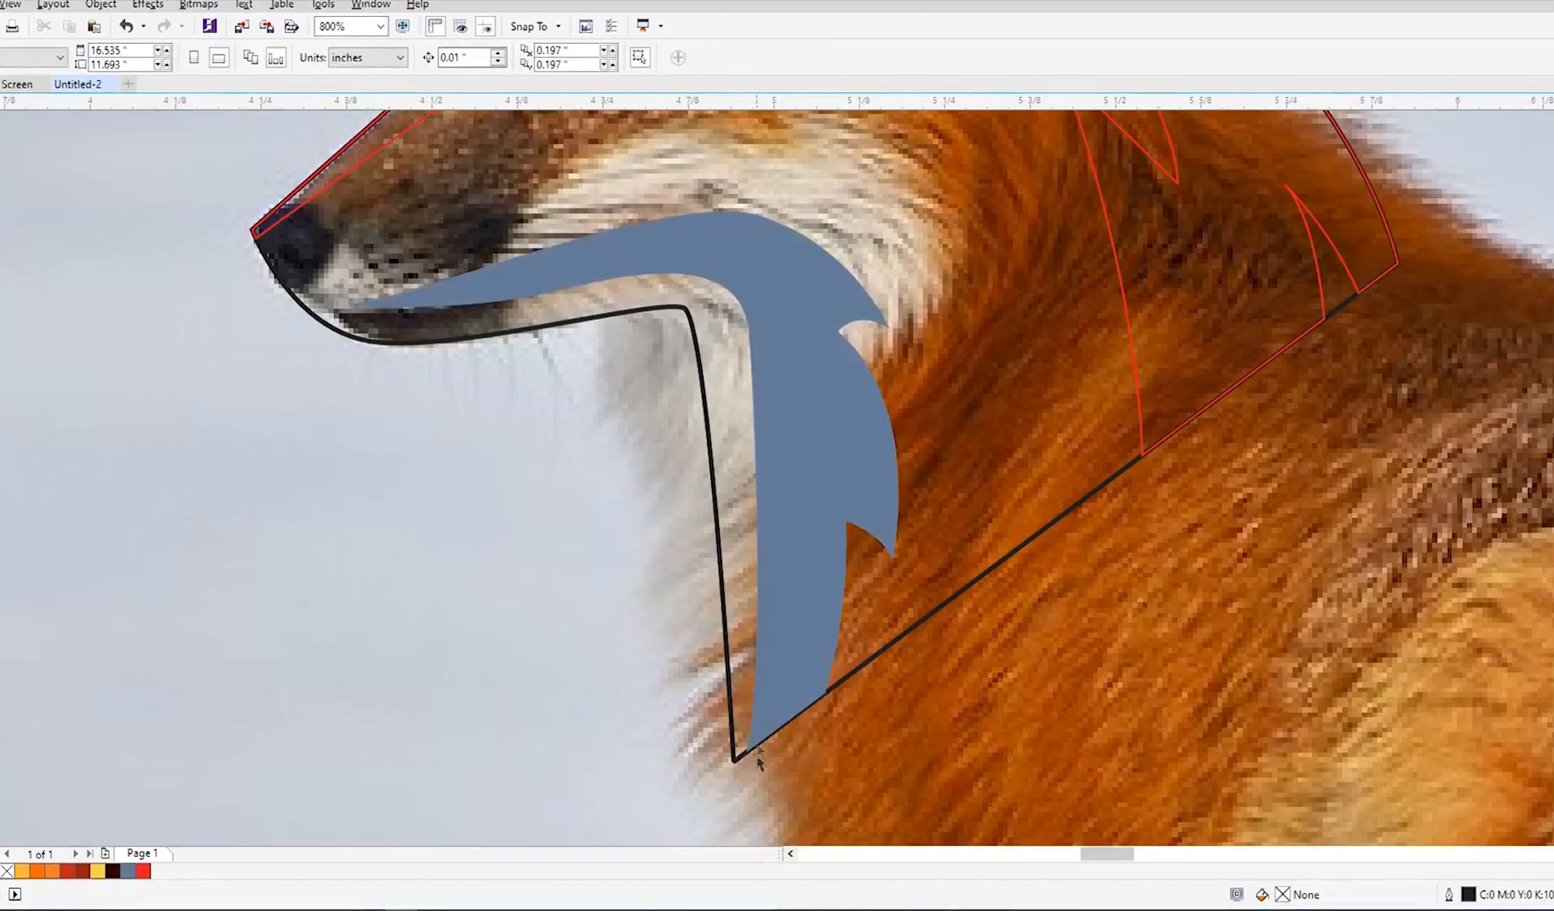
scroll(733, 574, down, 1)
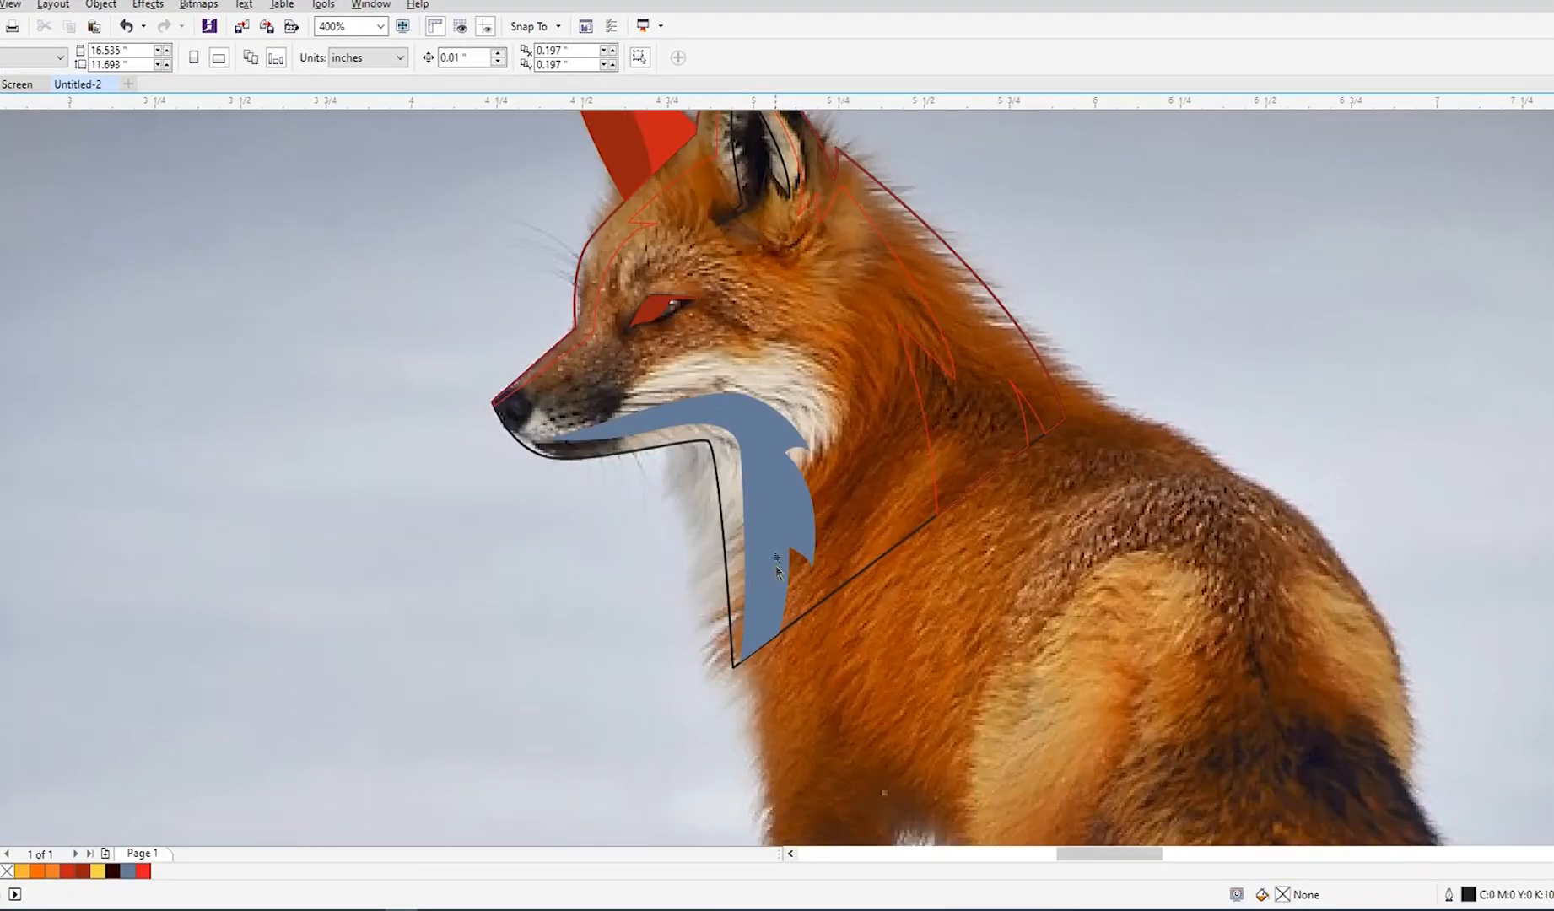
click(740, 417)
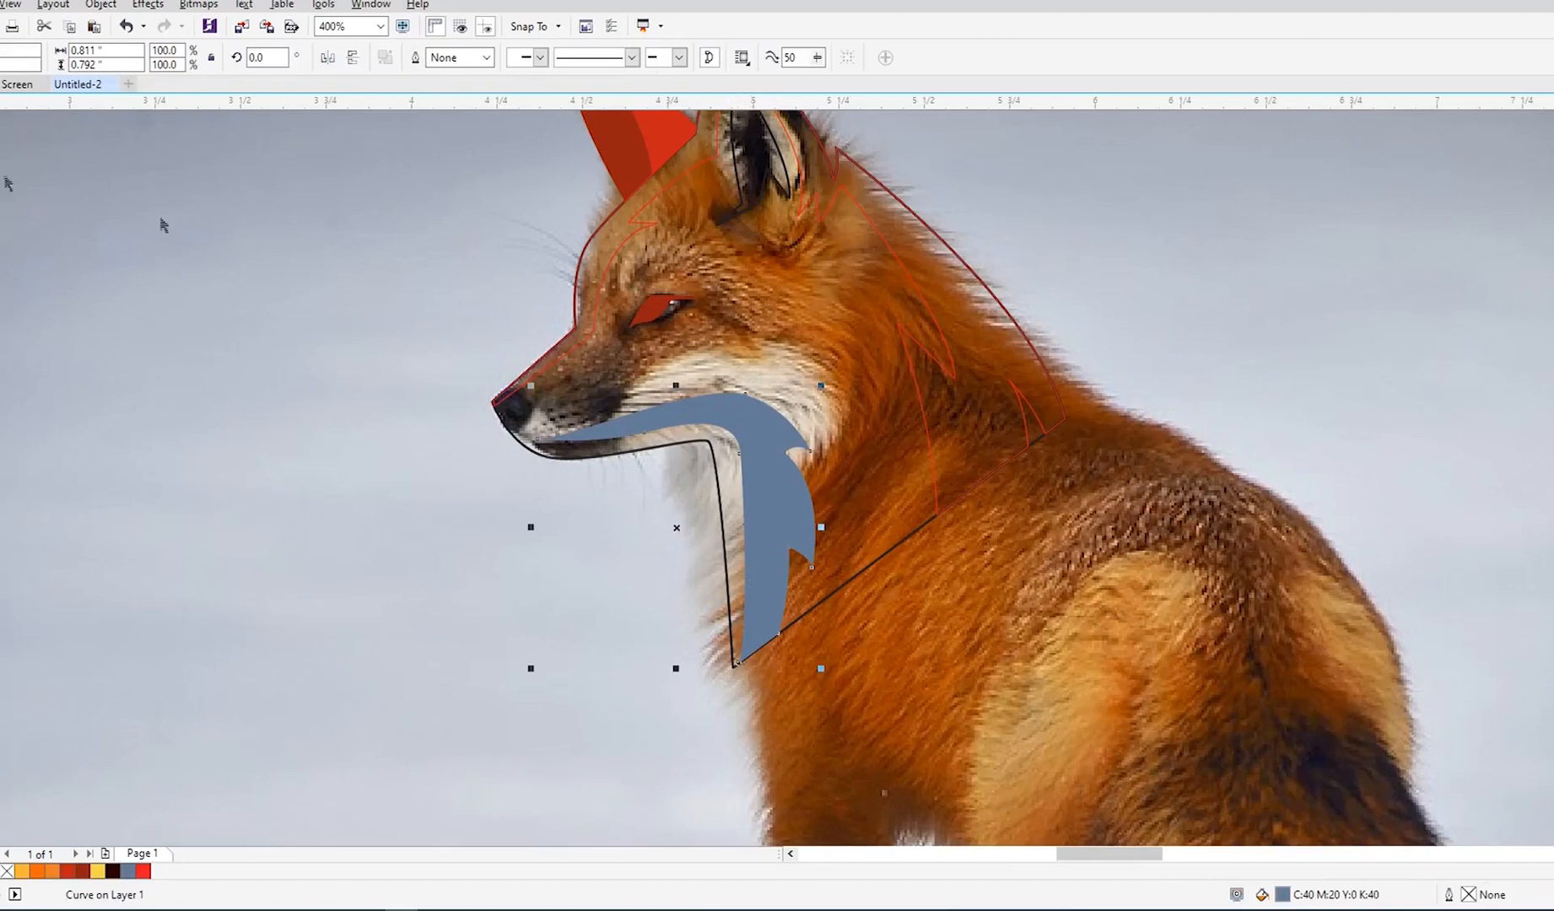
key(F10)
scroll(598, 442, up, 1)
click(604, 459)
drag(624, 408, 636, 381)
drag(754, 289, 801, 273)
drag(996, 272, 1026, 294)
drag(1078, 423, 968, 500)
scroll(959, 508, down, 1)
key(Escape)
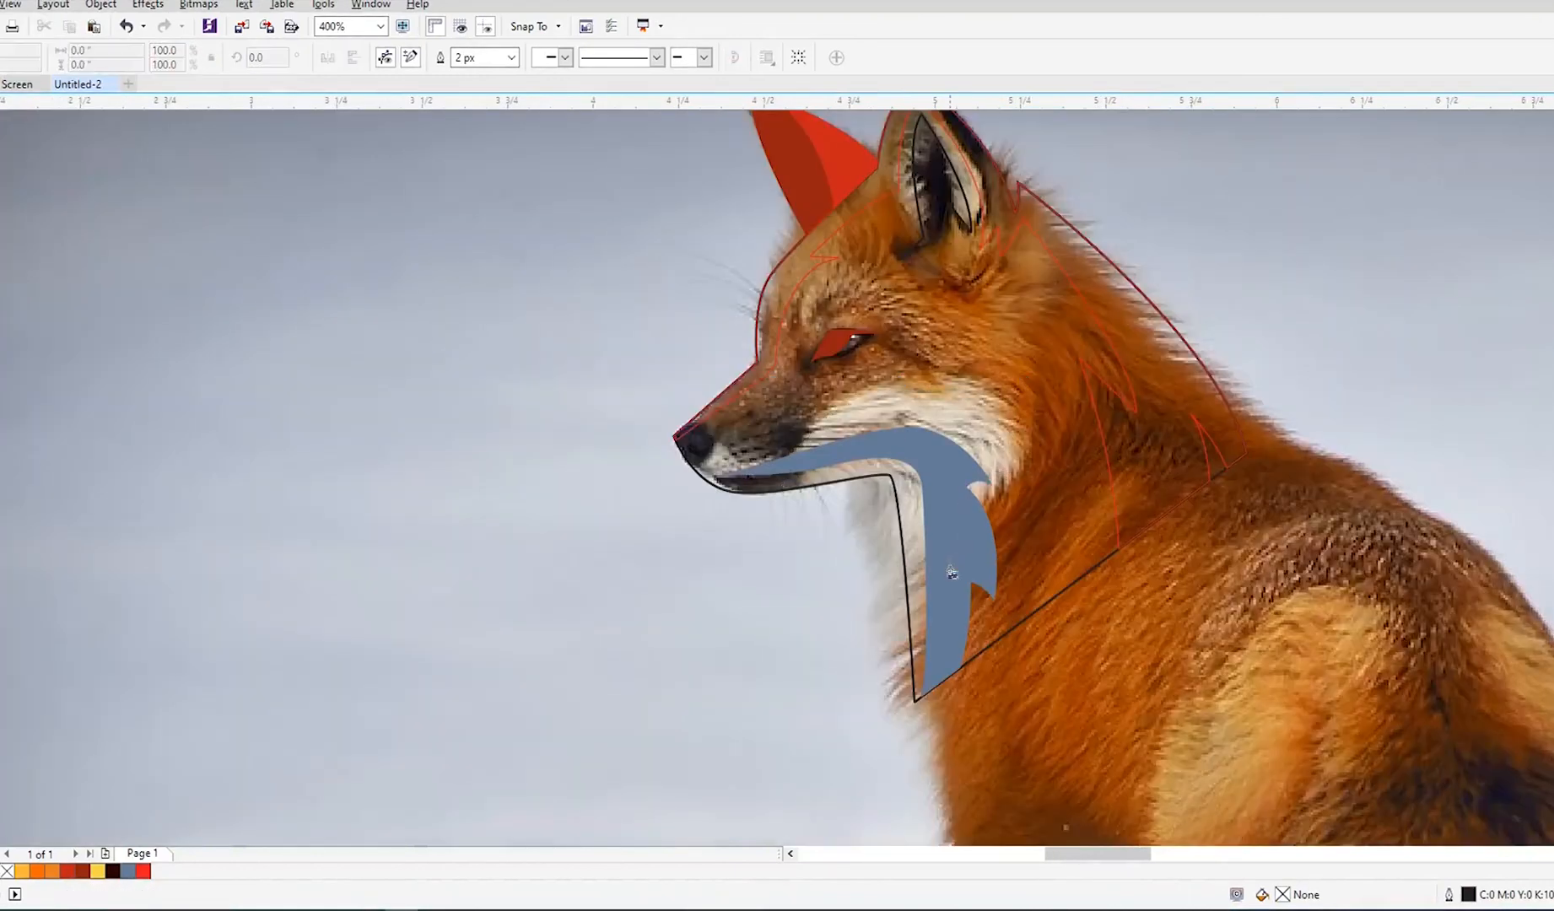
Step: Move the filled jaw shape's upper fur tip node slightly outward toward the back of the cheek
click(956, 469)
scroll(955, 469, up, 1)
drag(1021, 498, 1041, 498)
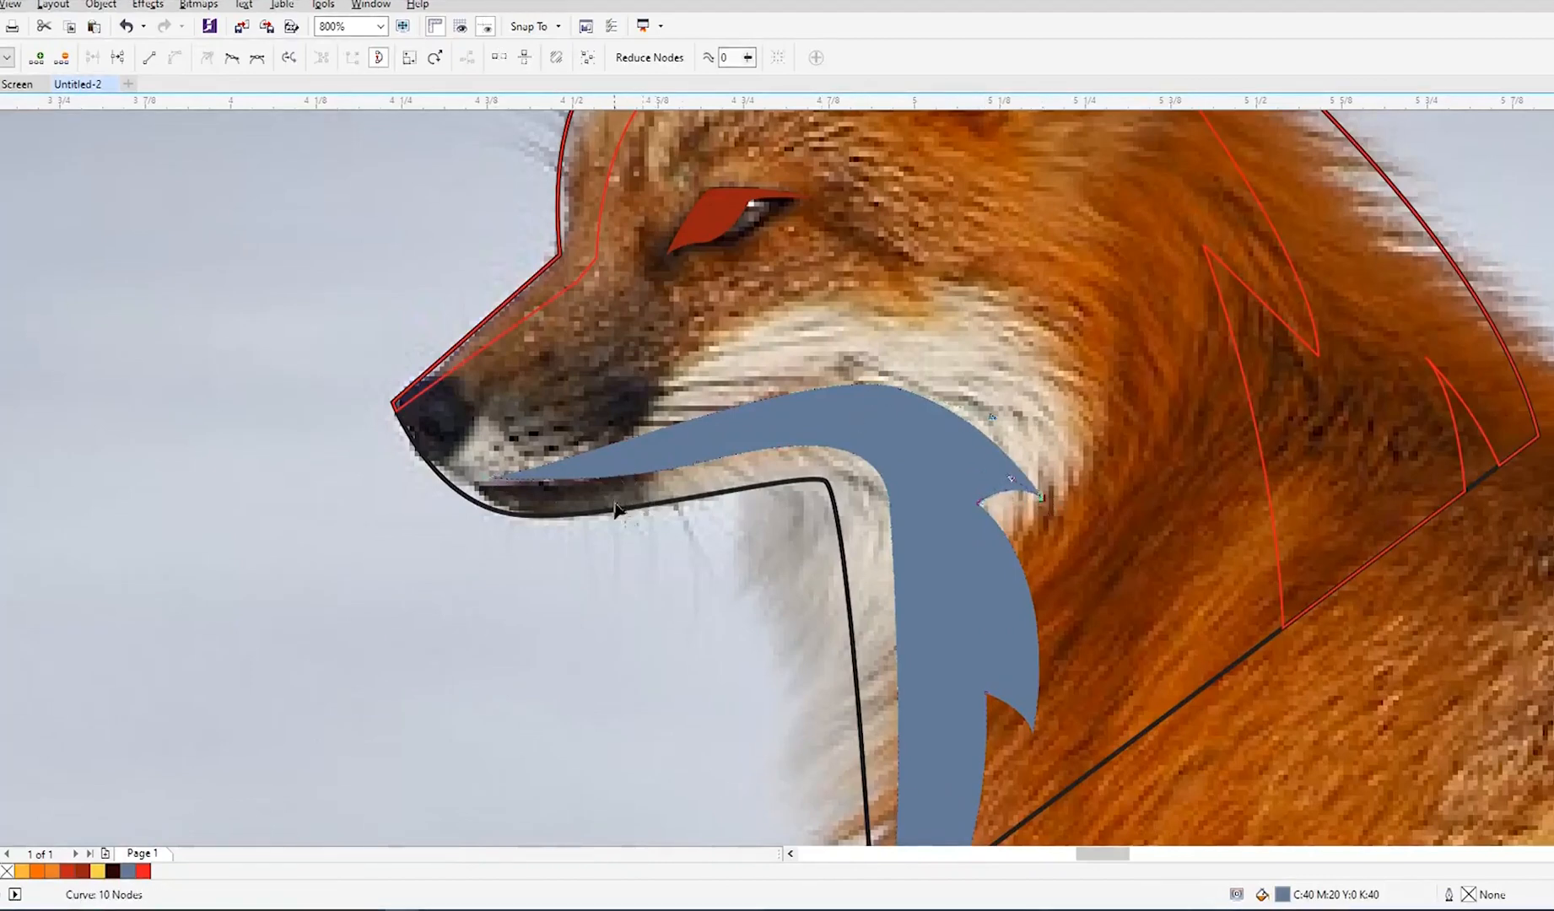
Step: Draw a curve from in front of the snout through the nose tip and along the mouth line, ending beyond the cheek fur shape's upper edge
key(F5)
click(316, 516)
click(401, 403)
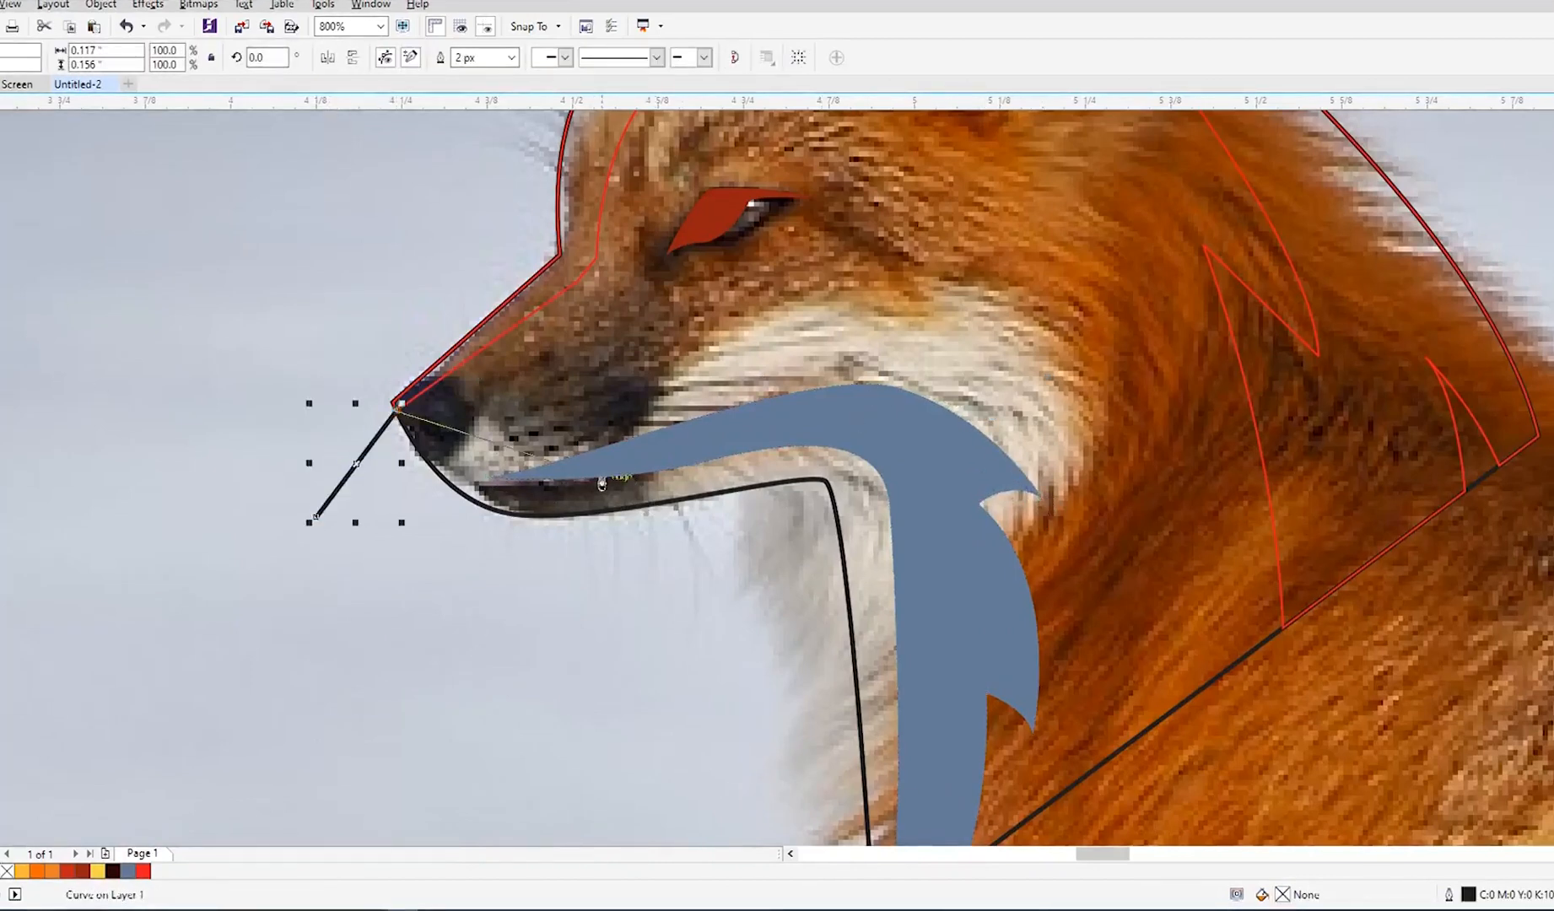
drag(813, 467, 812, 468)
scroll(633, 487, up, 1)
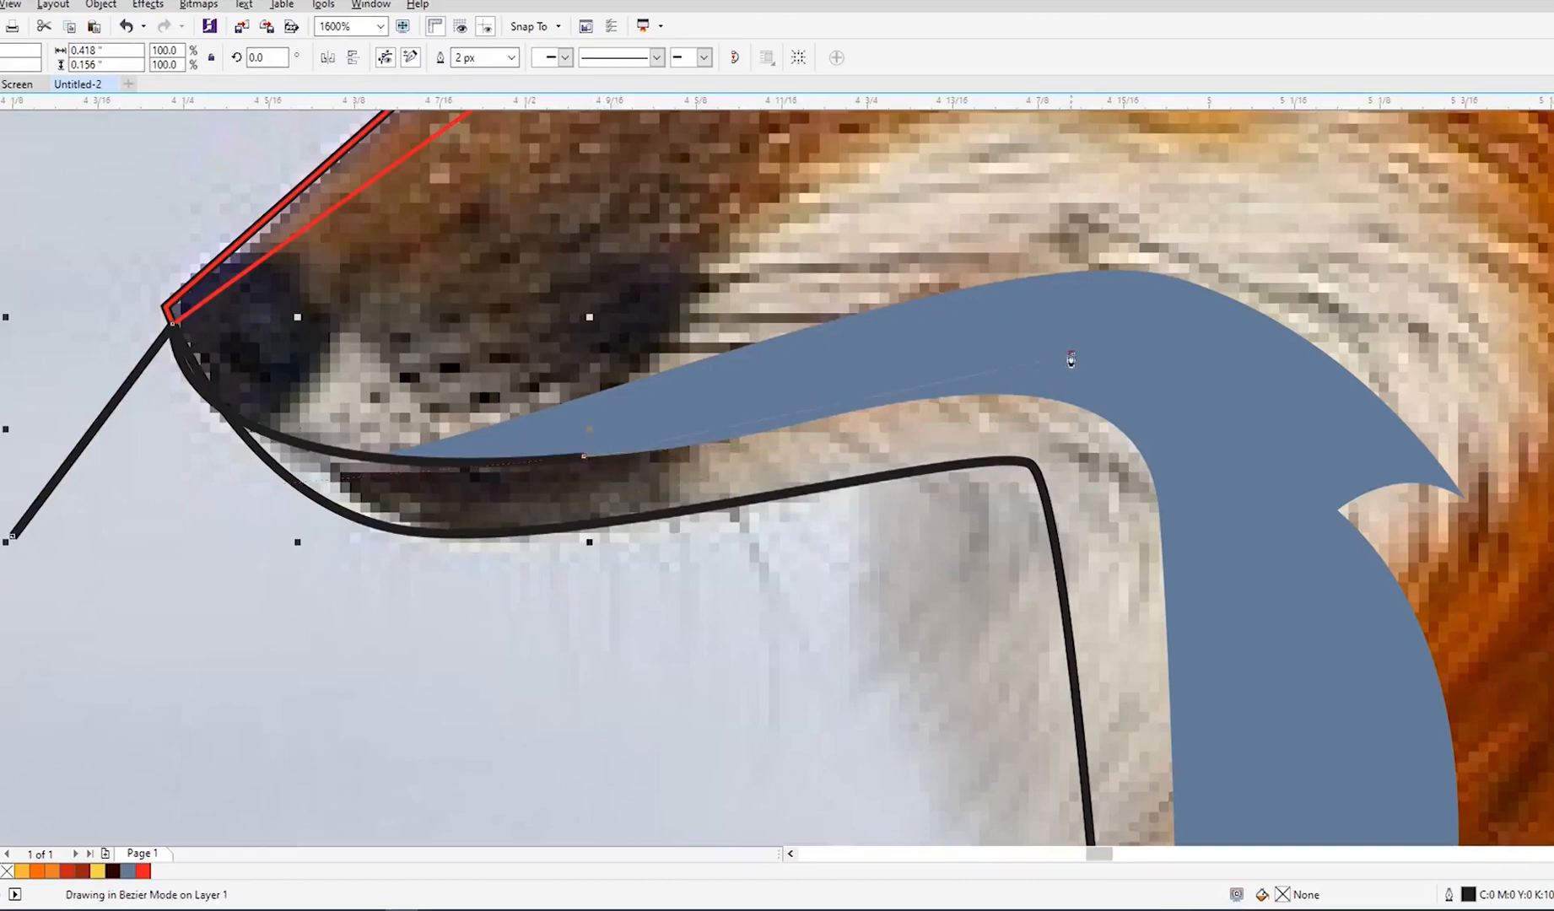
click(1071, 354)
click(1019, 190)
Step: Smart Fill the strip between the mouth curve and the jaw and throat outline, and color it dark red
key(s)
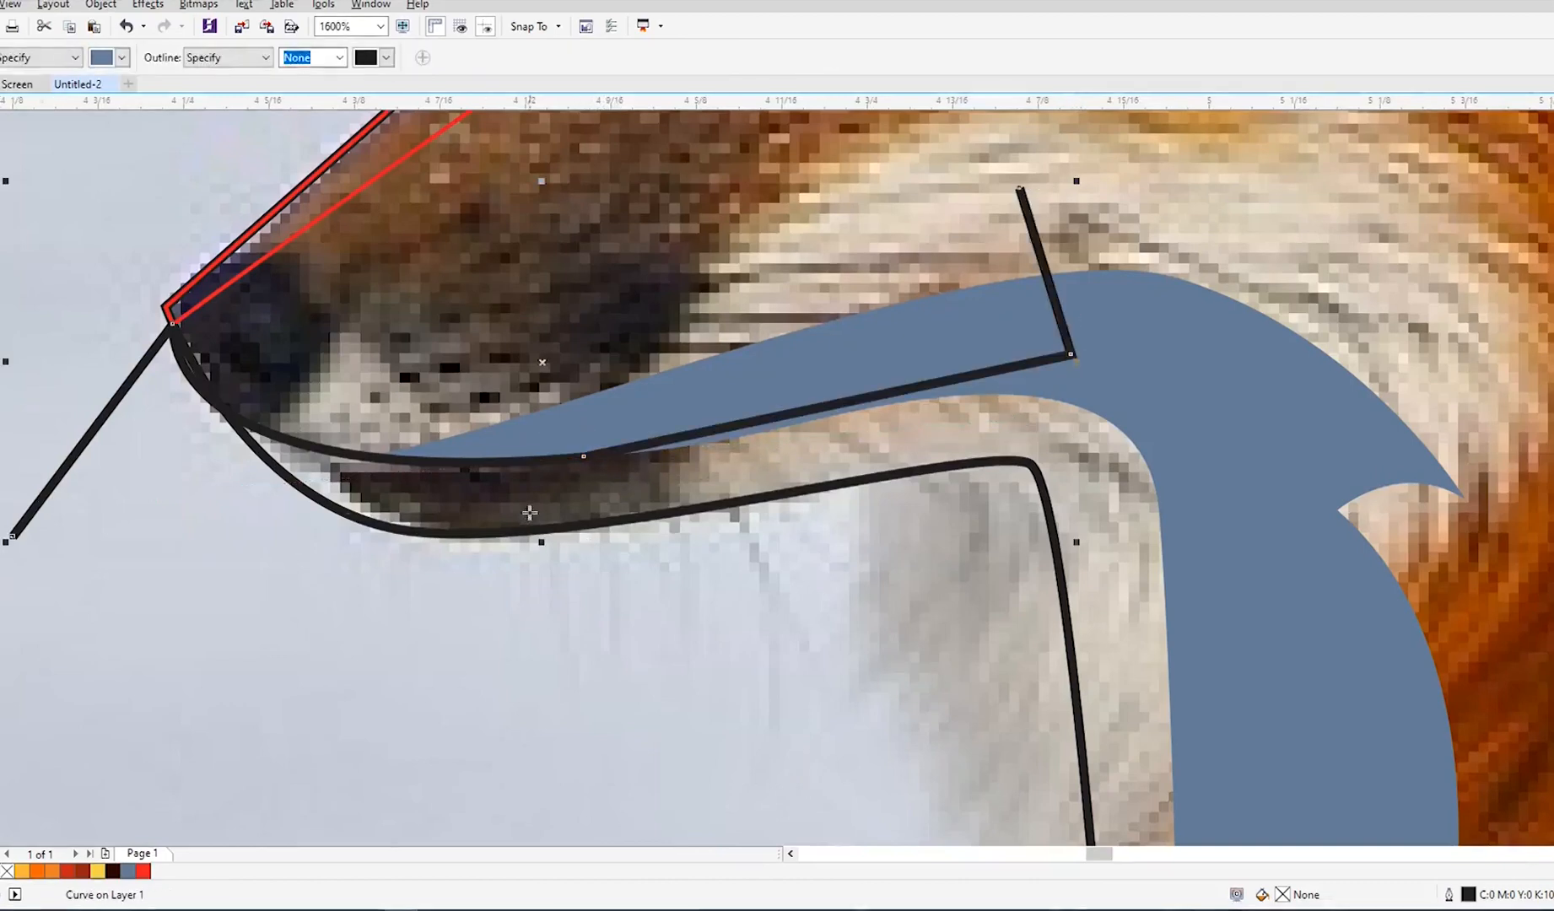
click(531, 510)
key(F5)
click(60, 474)
key(ctrl+z)
click(82, 870)
Step: Try white and 10% black on the cheek and throat fur shape, and give it the light blue-grey fill C:27 M:15 Y:9 K:0
click(1158, 417)
scroll(778, 645, down, 2)
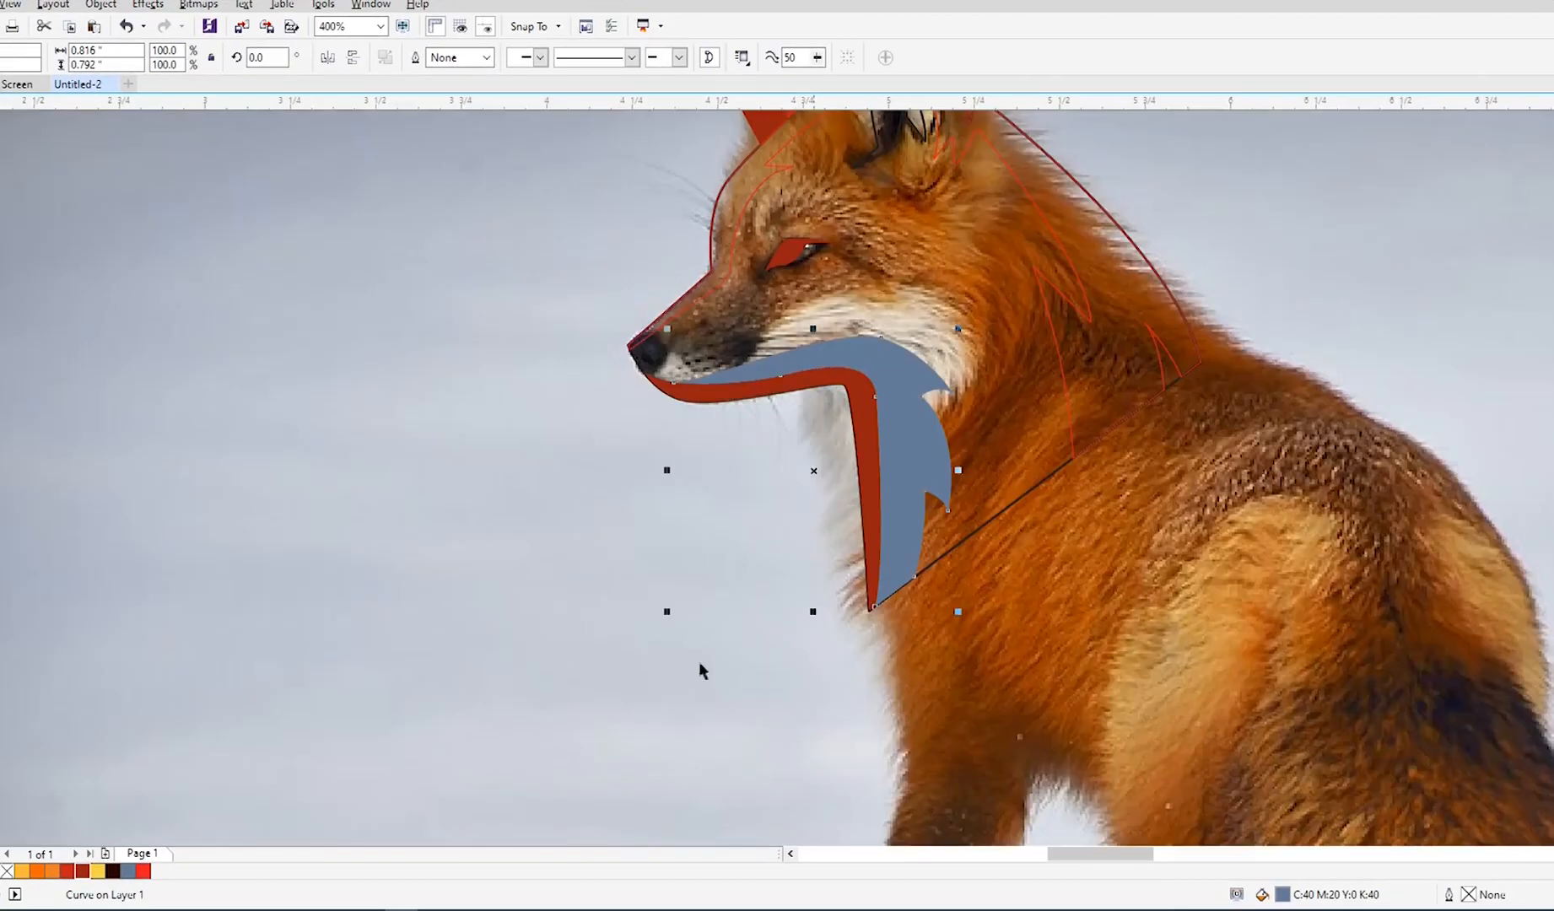
click(1550, 219)
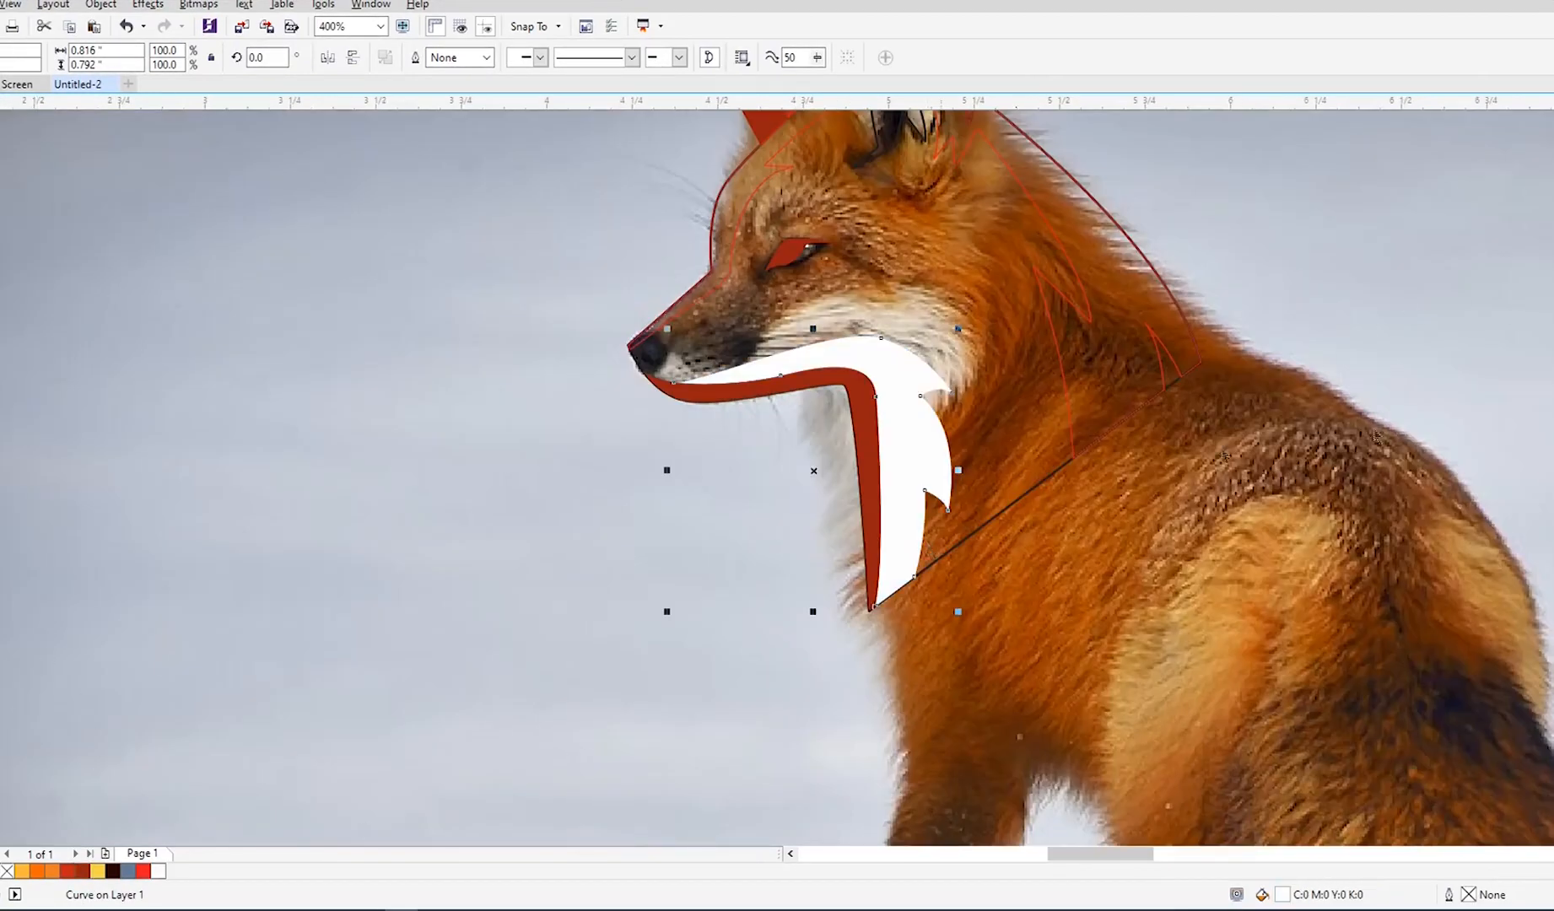
click(1550, 205)
double_click(1288, 893)
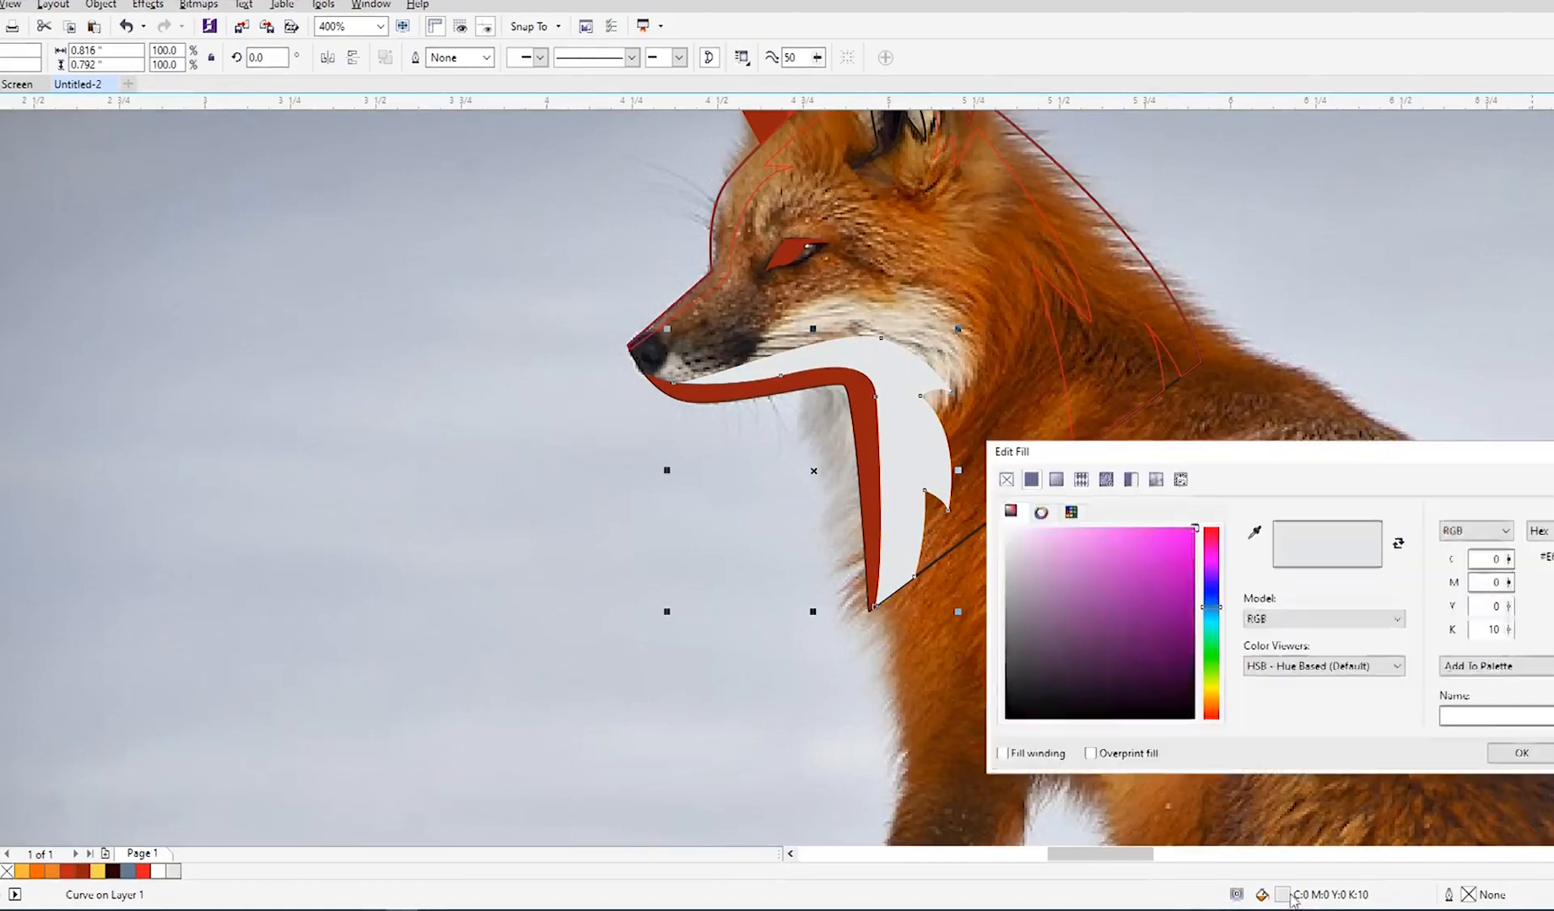
click(1027, 558)
click(1519, 751)
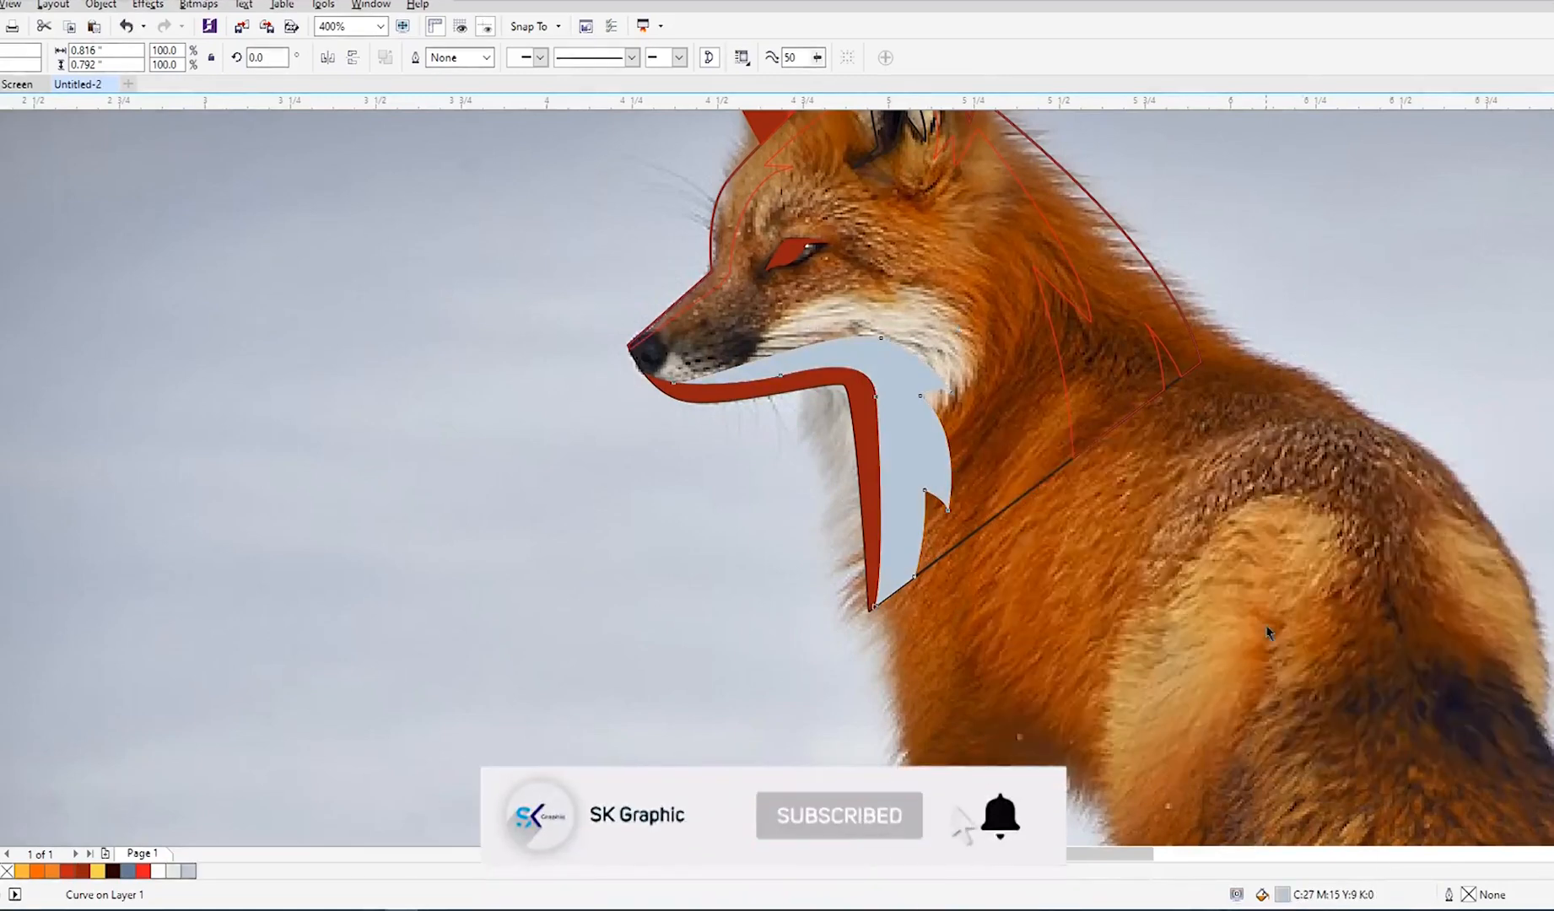
Step: Draw a jagged inner curve across the fur shape from the lower jaw around the cheek and down past the throat's bottom edge
scroll(968, 359, up, 1)
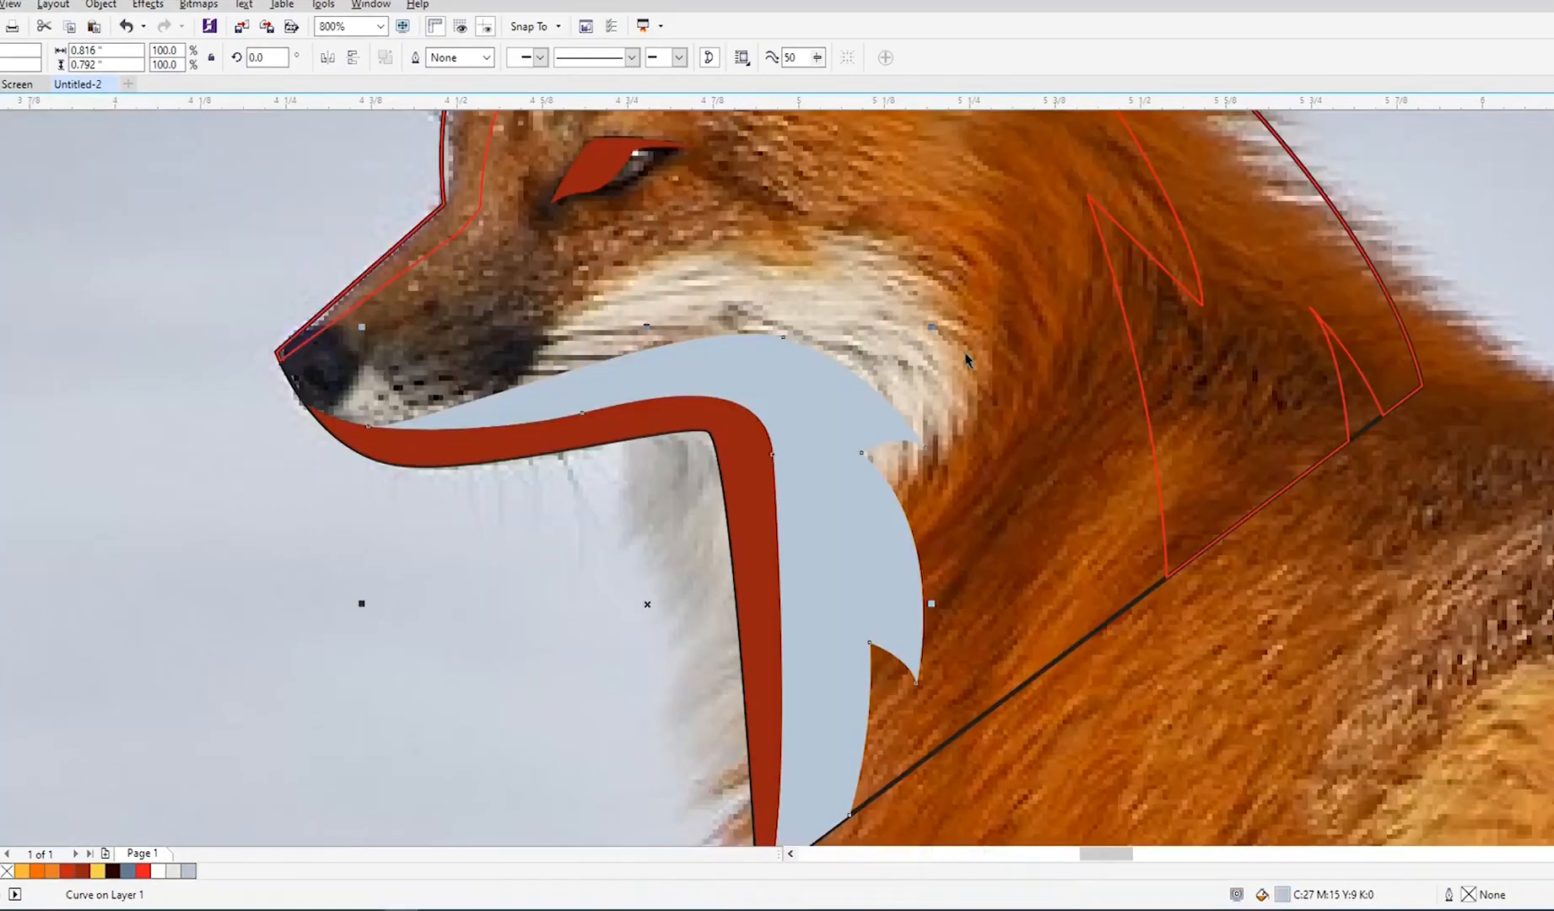
click(2, 195)
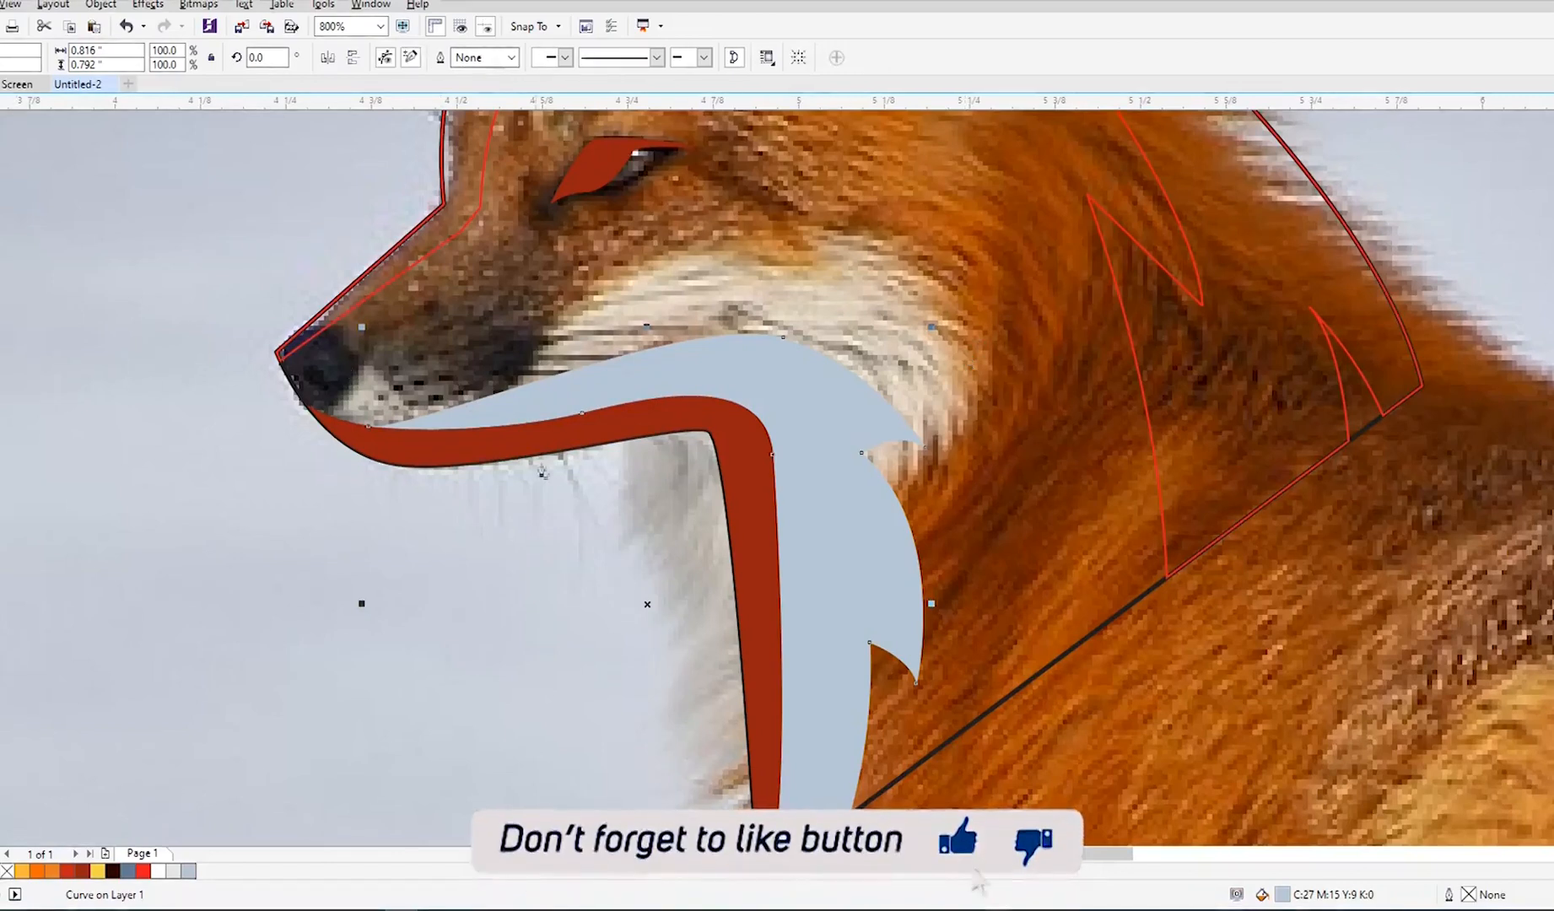
scroll(541, 426, up, 1)
click(535, 428)
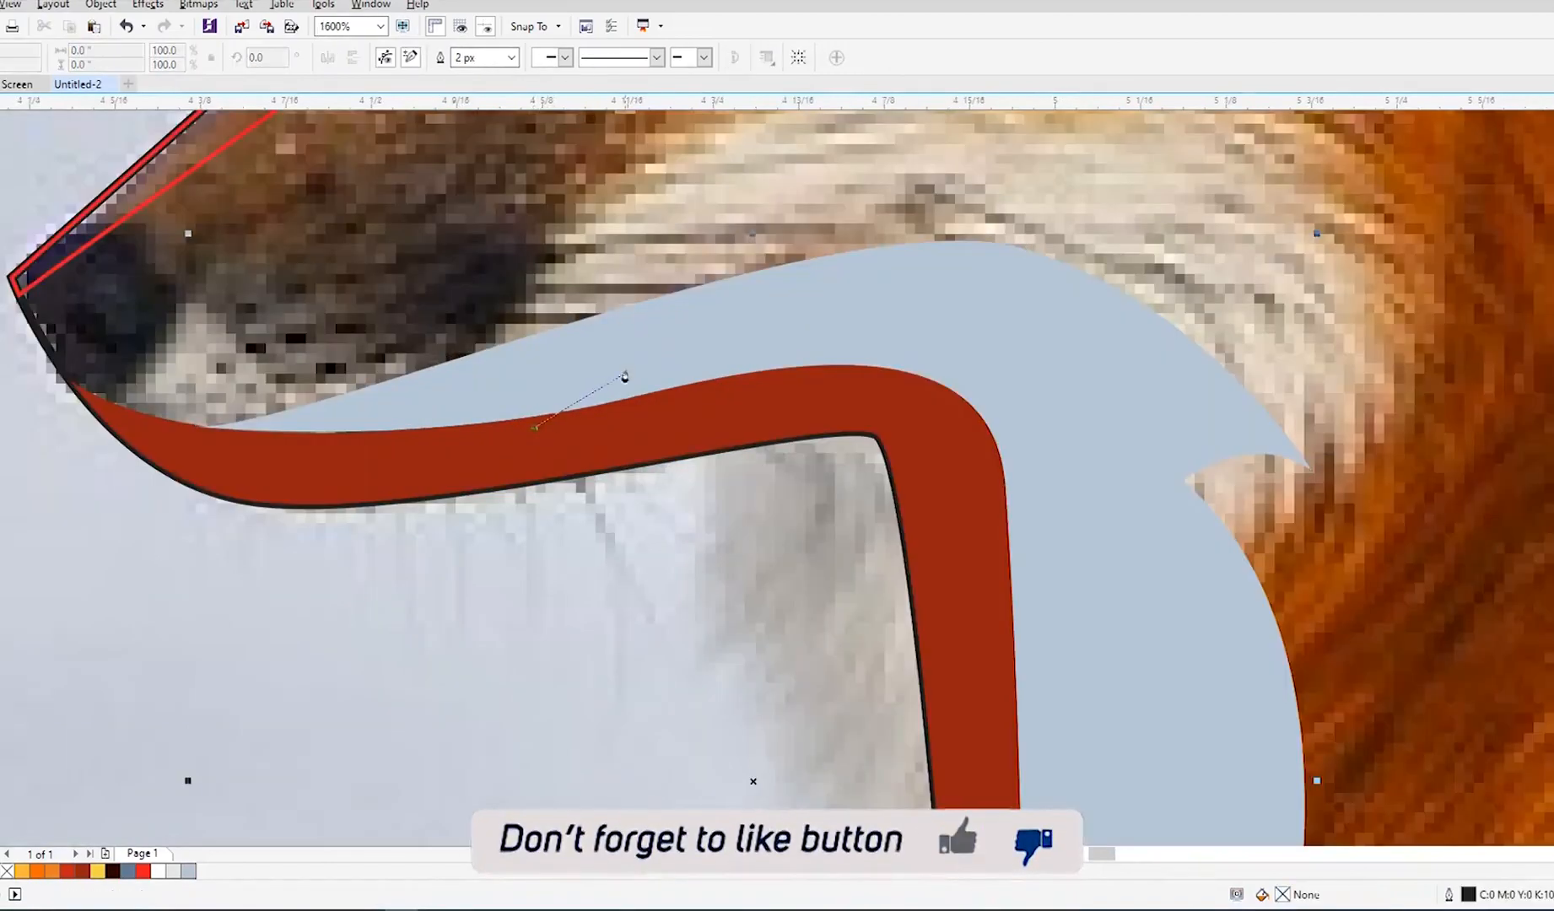
drag(736, 331, 791, 341)
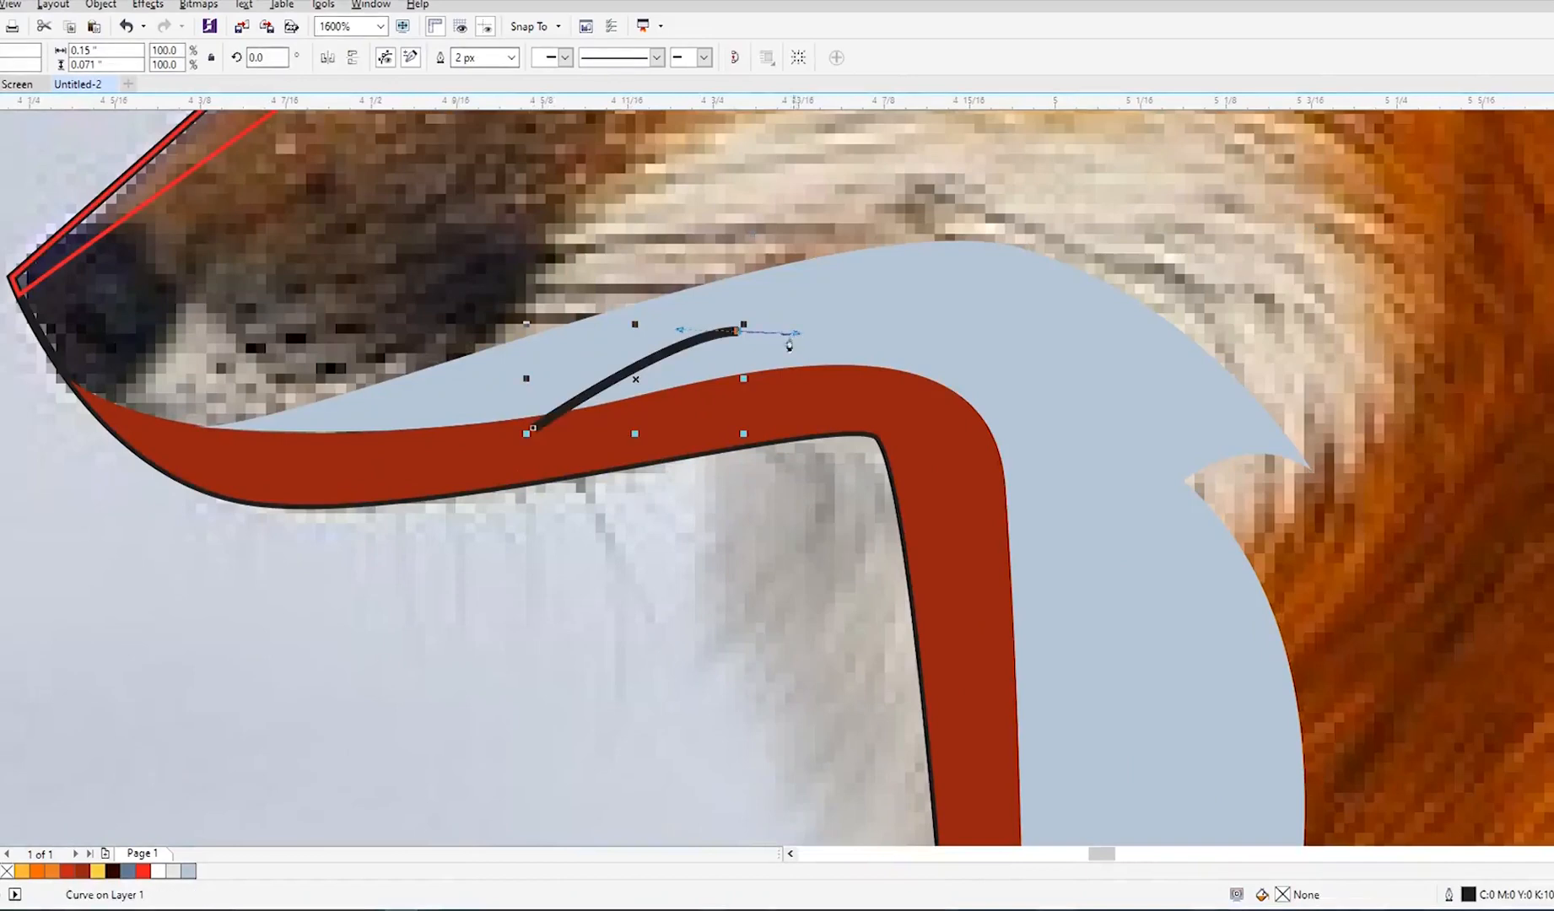
click(721, 299)
drag(1027, 371, 1150, 622)
click(1194, 619)
click(1120, 576)
scroll(1022, 453, down, 2)
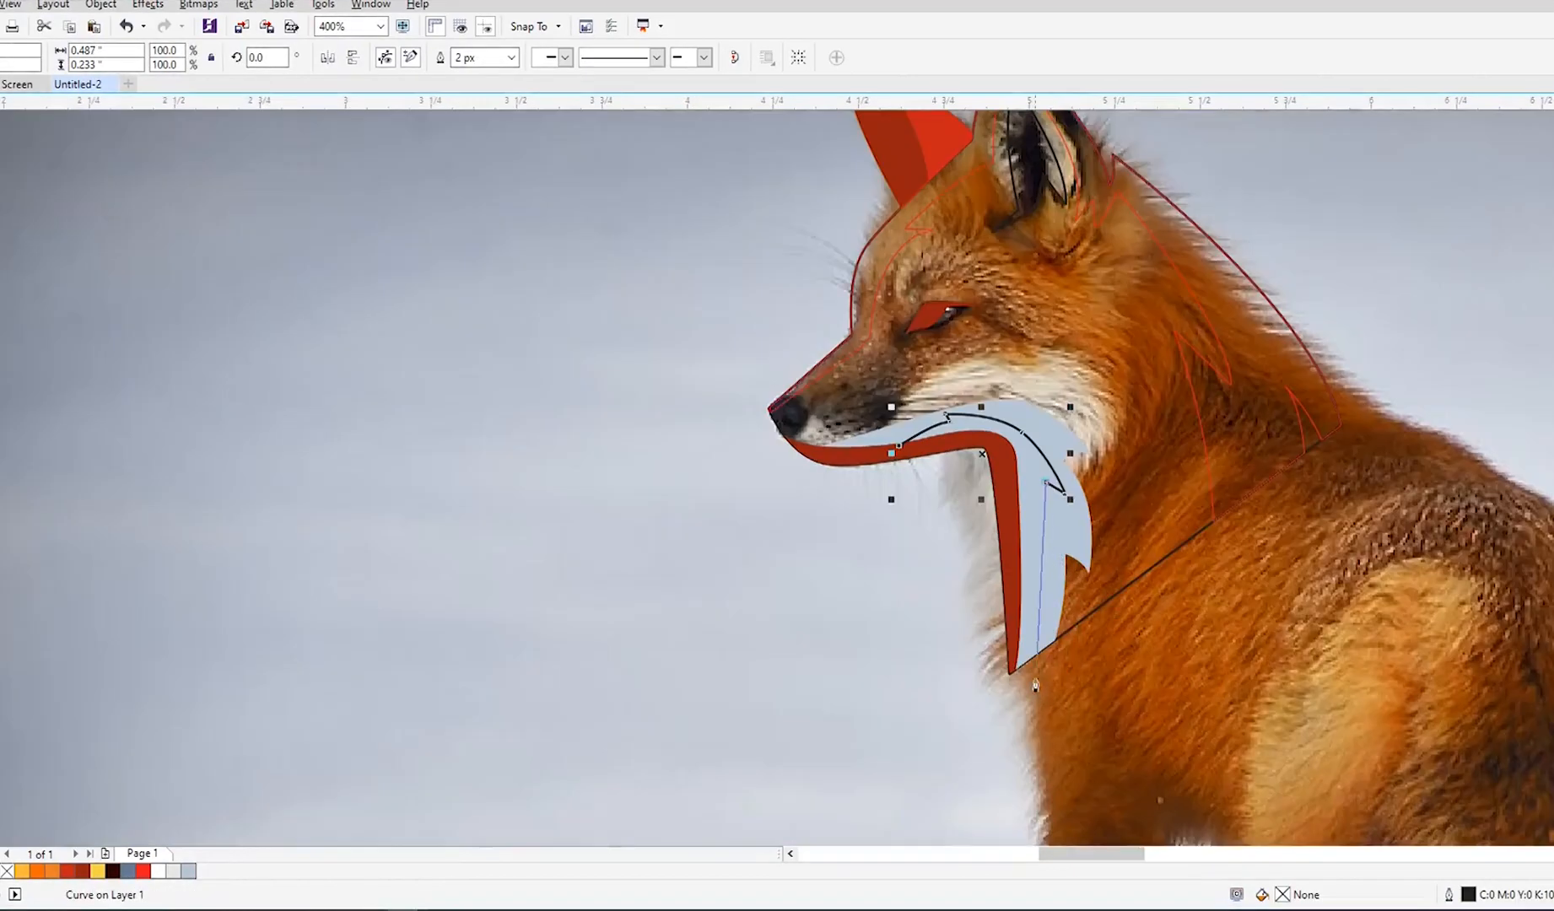
drag(1023, 708, 984, 744)
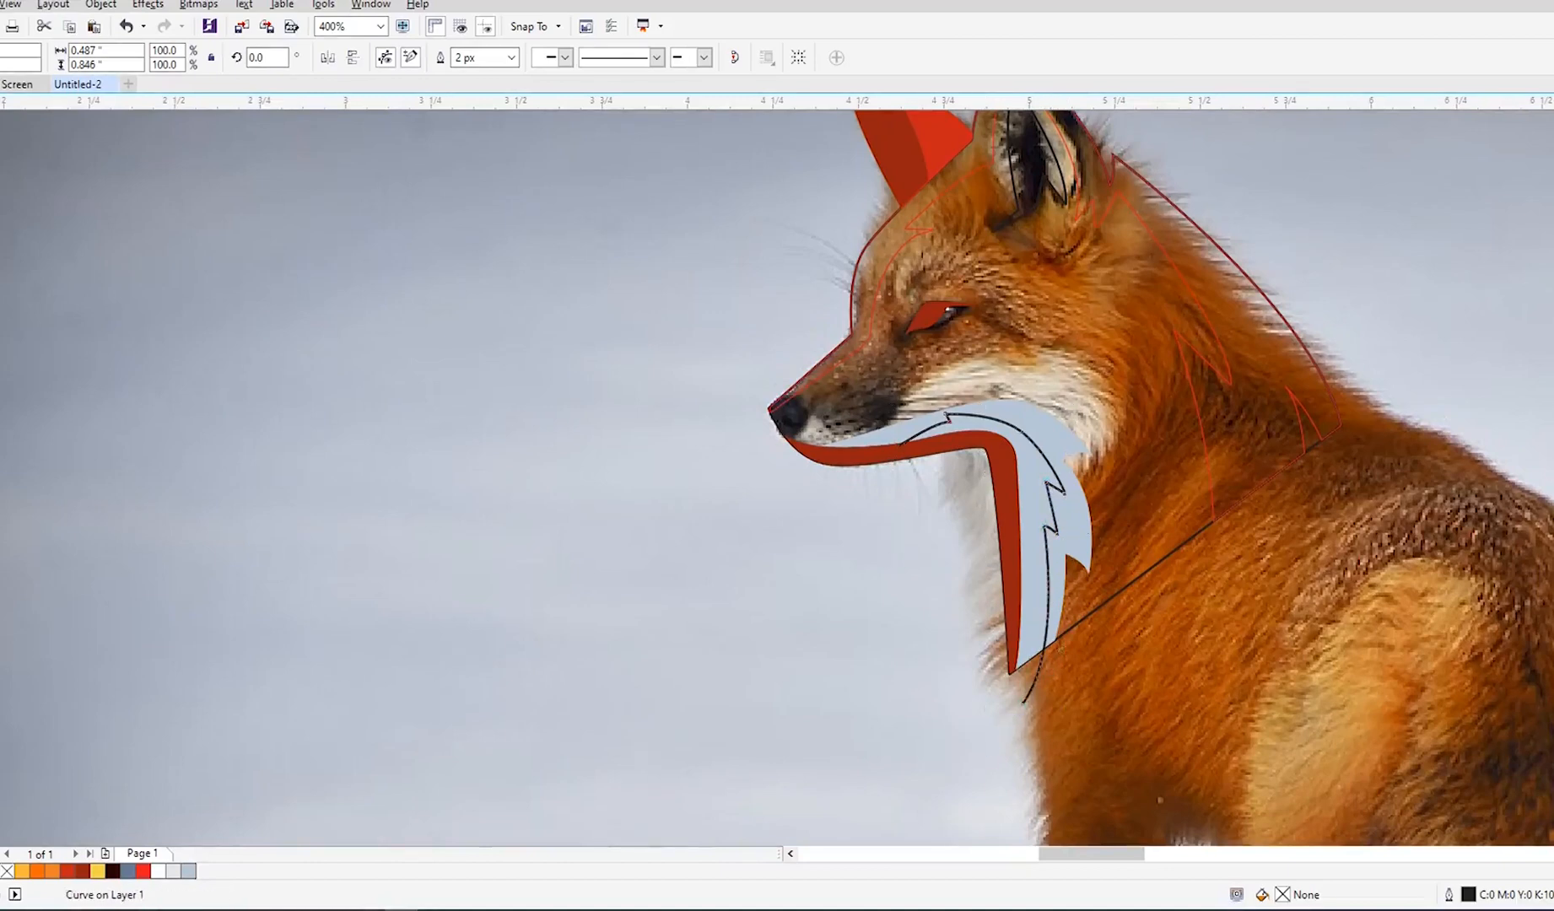
Step: Reshape the inner curve by moving the small notch's node over the jaw and adjusting the bend around the cheek
key(F10)
scroll(956, 407, up, 2)
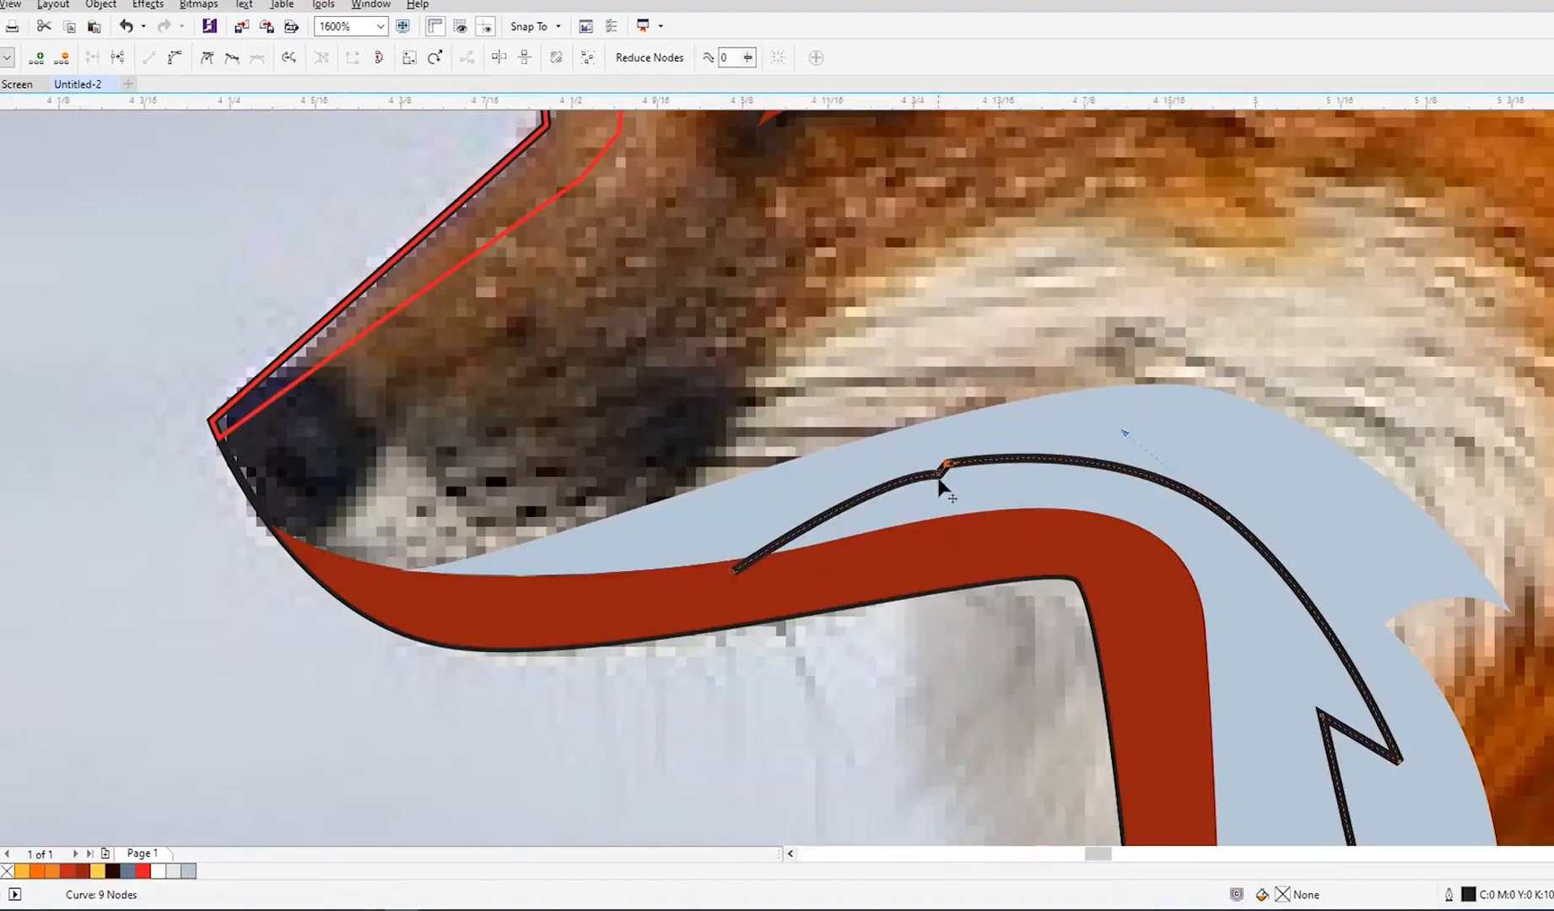
drag(939, 475, 964, 492)
drag(1228, 517, 1221, 527)
scroll(1164, 485, down, 2)
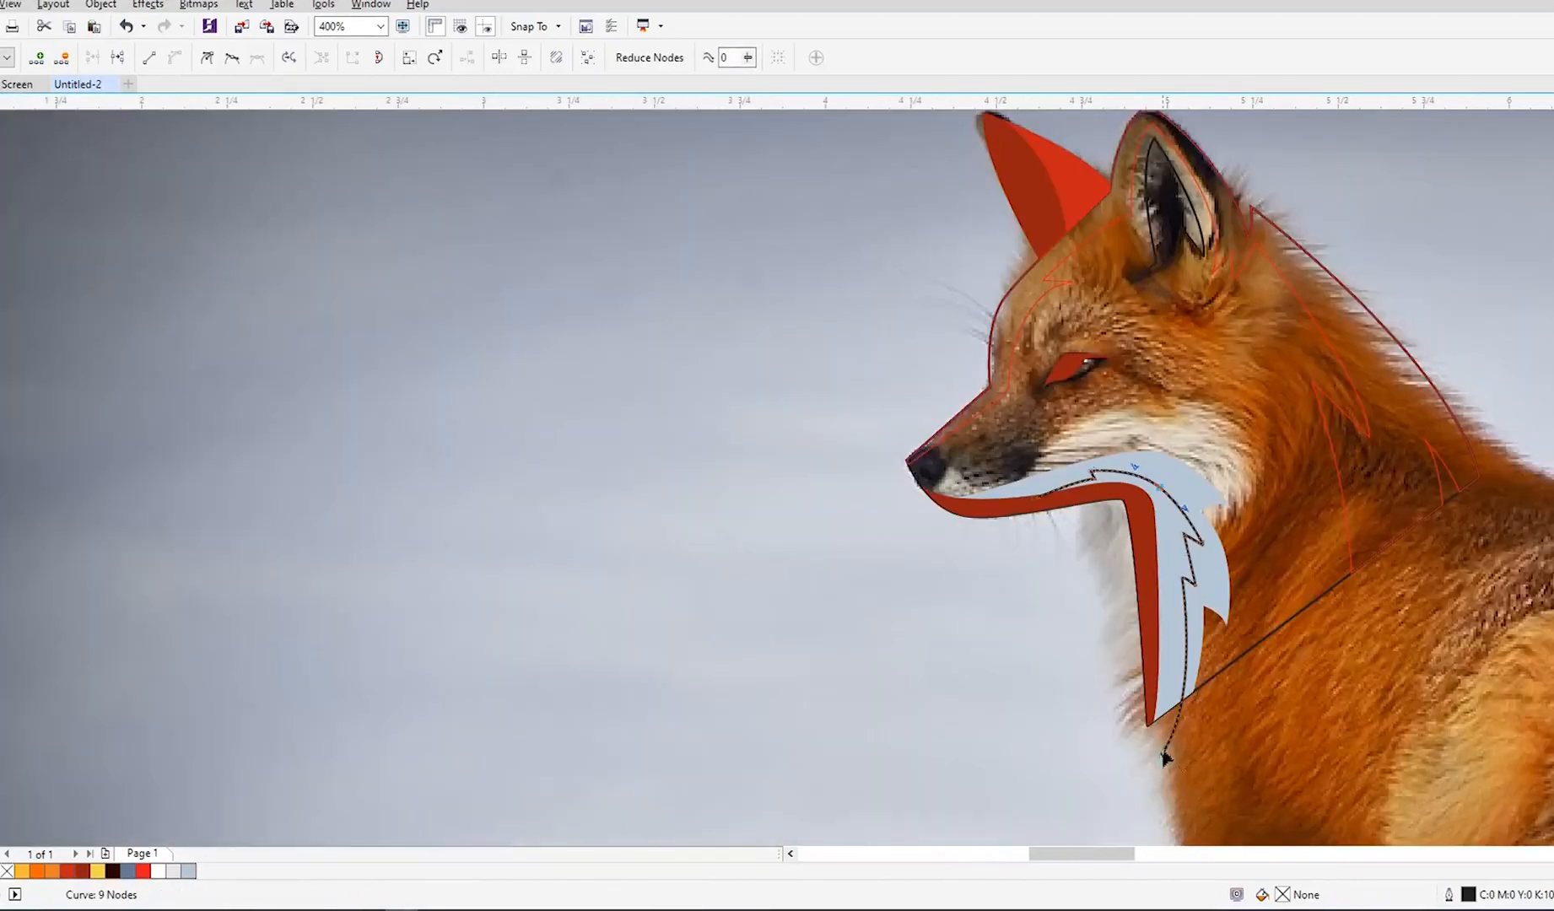
Step: Smart Fill the area between the jagged curve and the dark red strip, and delete the construction curve
key(s)
click(1171, 582)
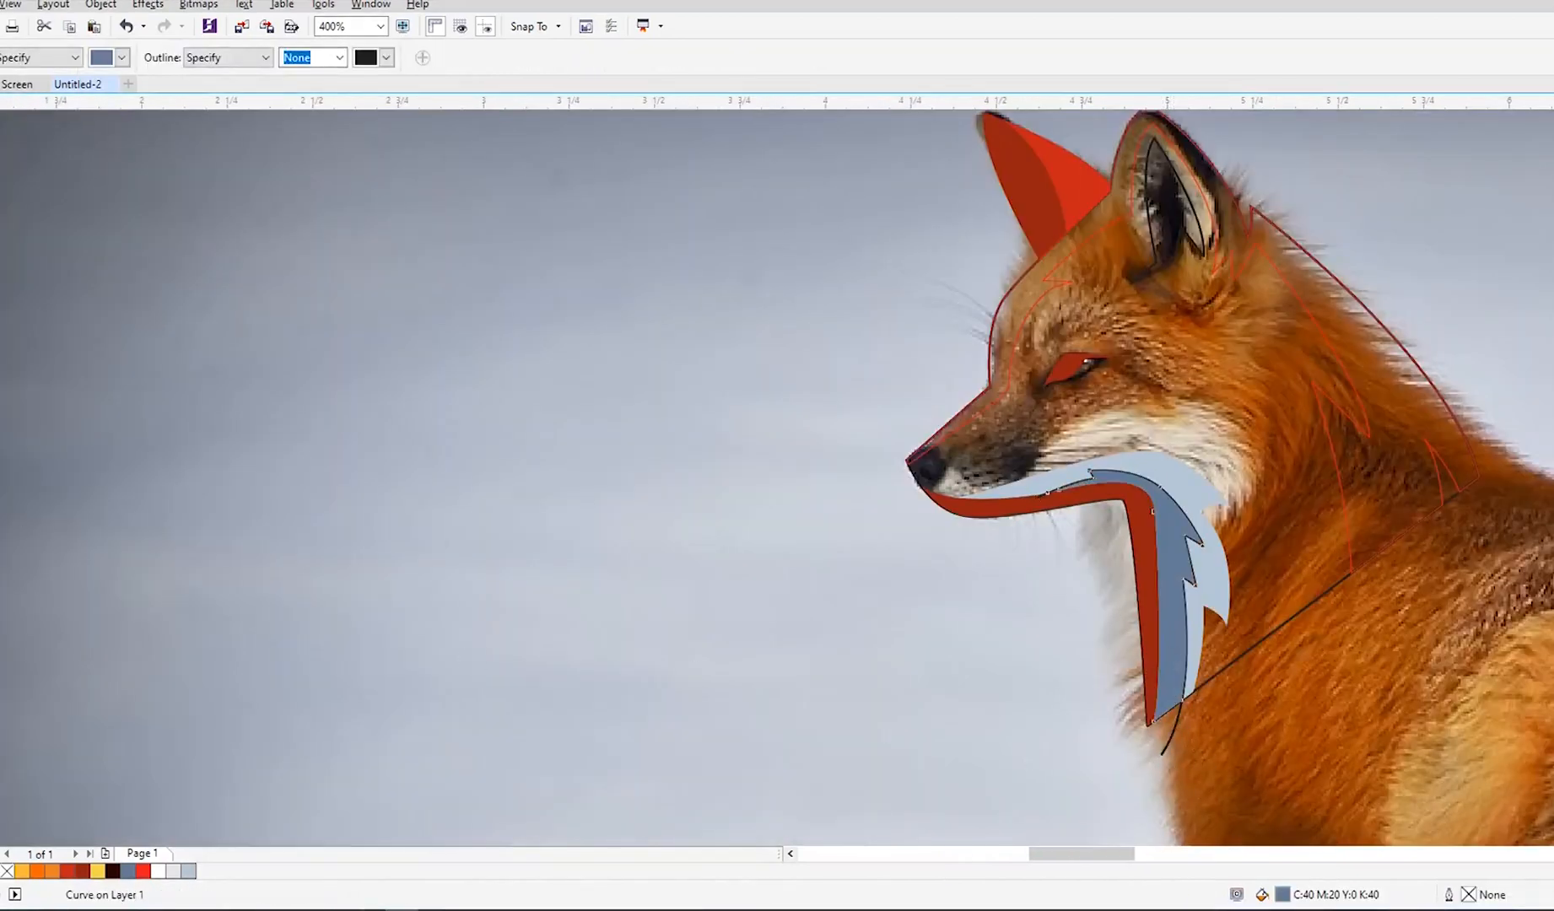
key(space)
scroll(1194, 735, up, 1)
click(1149, 735)
key(Delete)
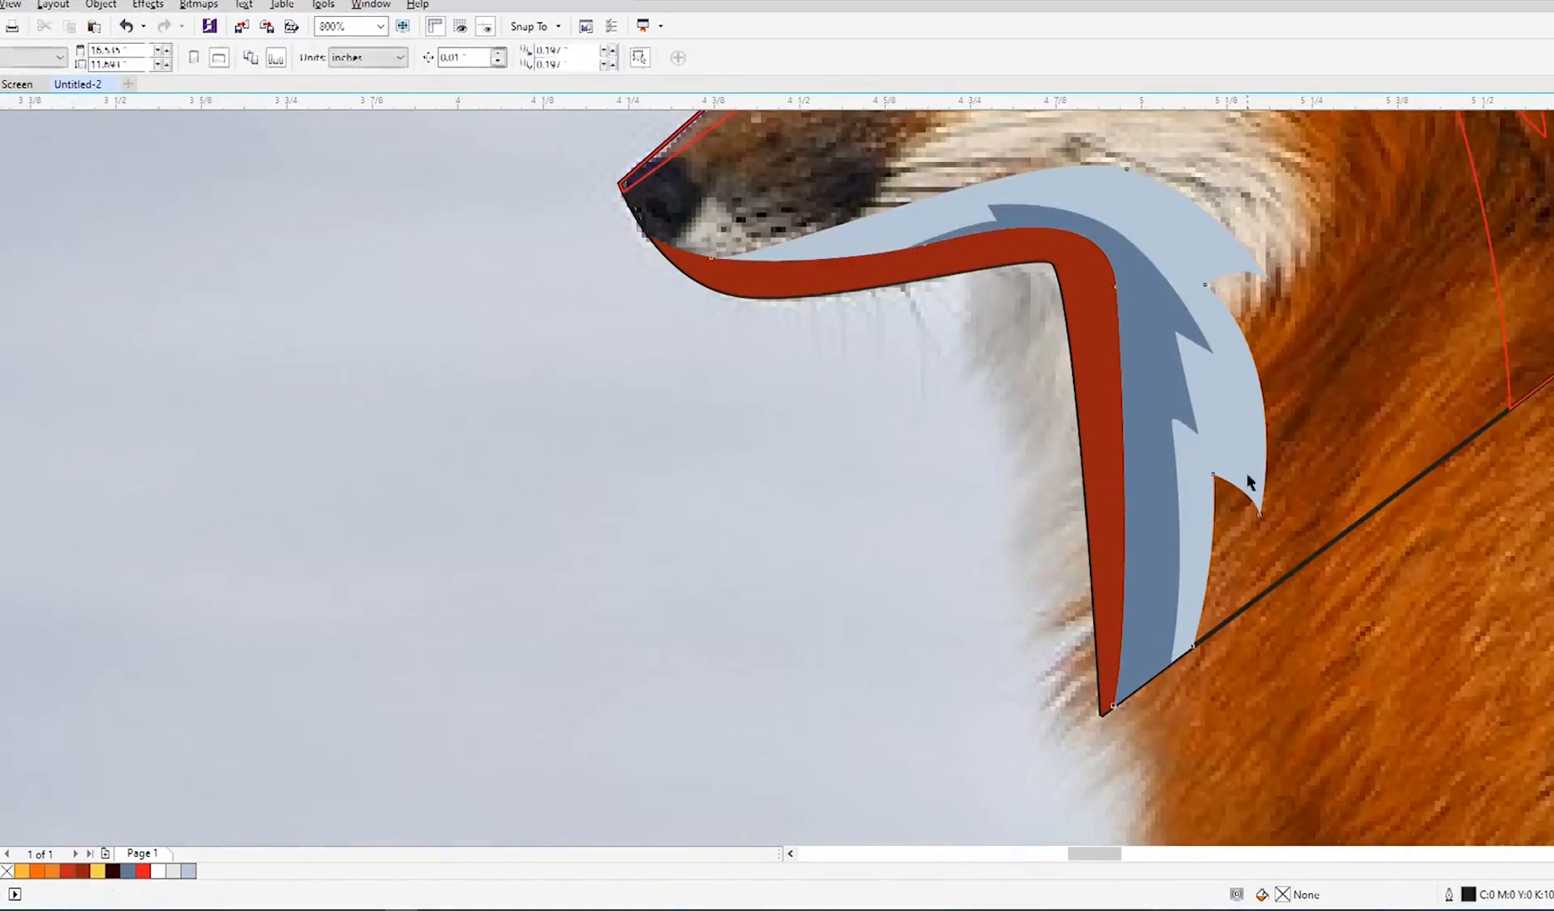
Step: Recolor the outer fur shape 10% Black and the inner jagged shading shape light blue-grey
click(1245, 472)
click(174, 873)
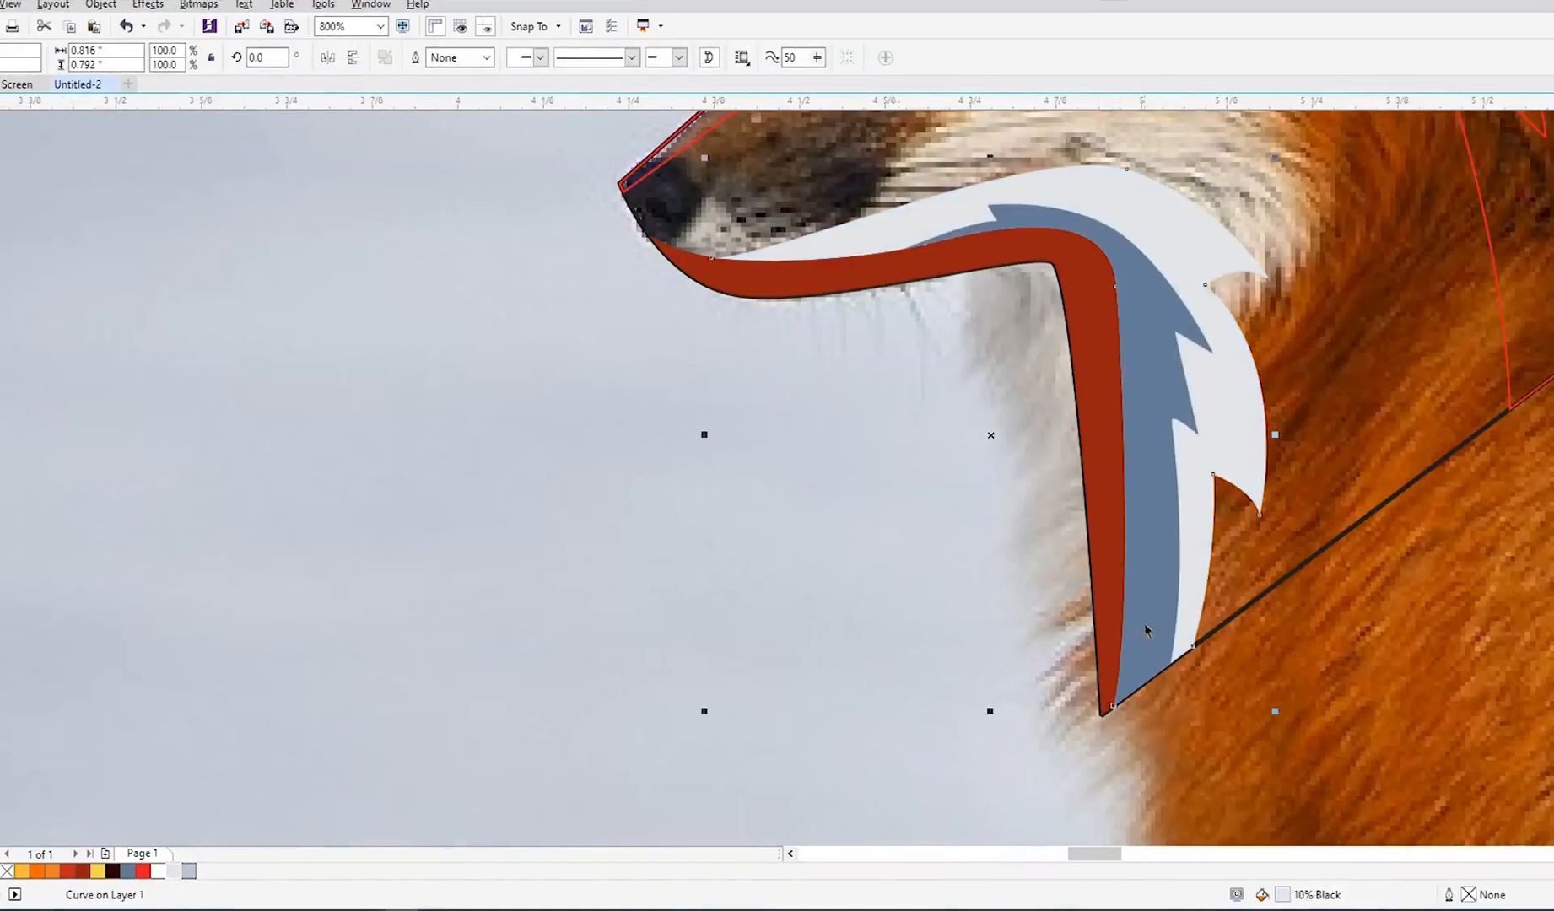
scroll(852, 618, down, 1)
click(885, 713)
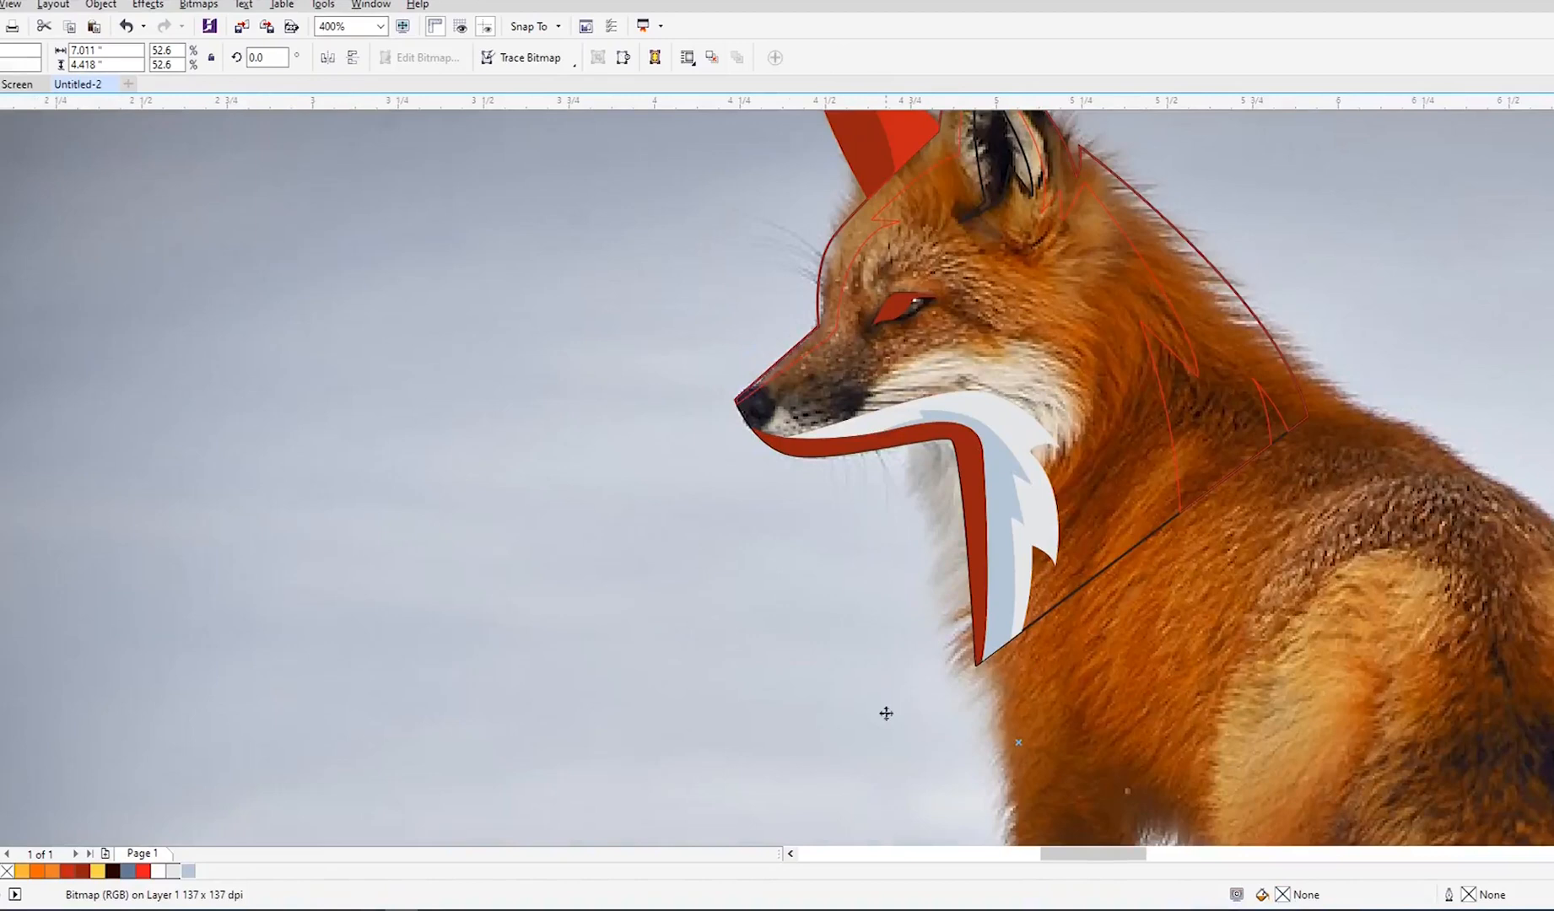
Step: Fill the inner shape of the front ear with dark red (#942011)
scroll(870, 668, down, 1)
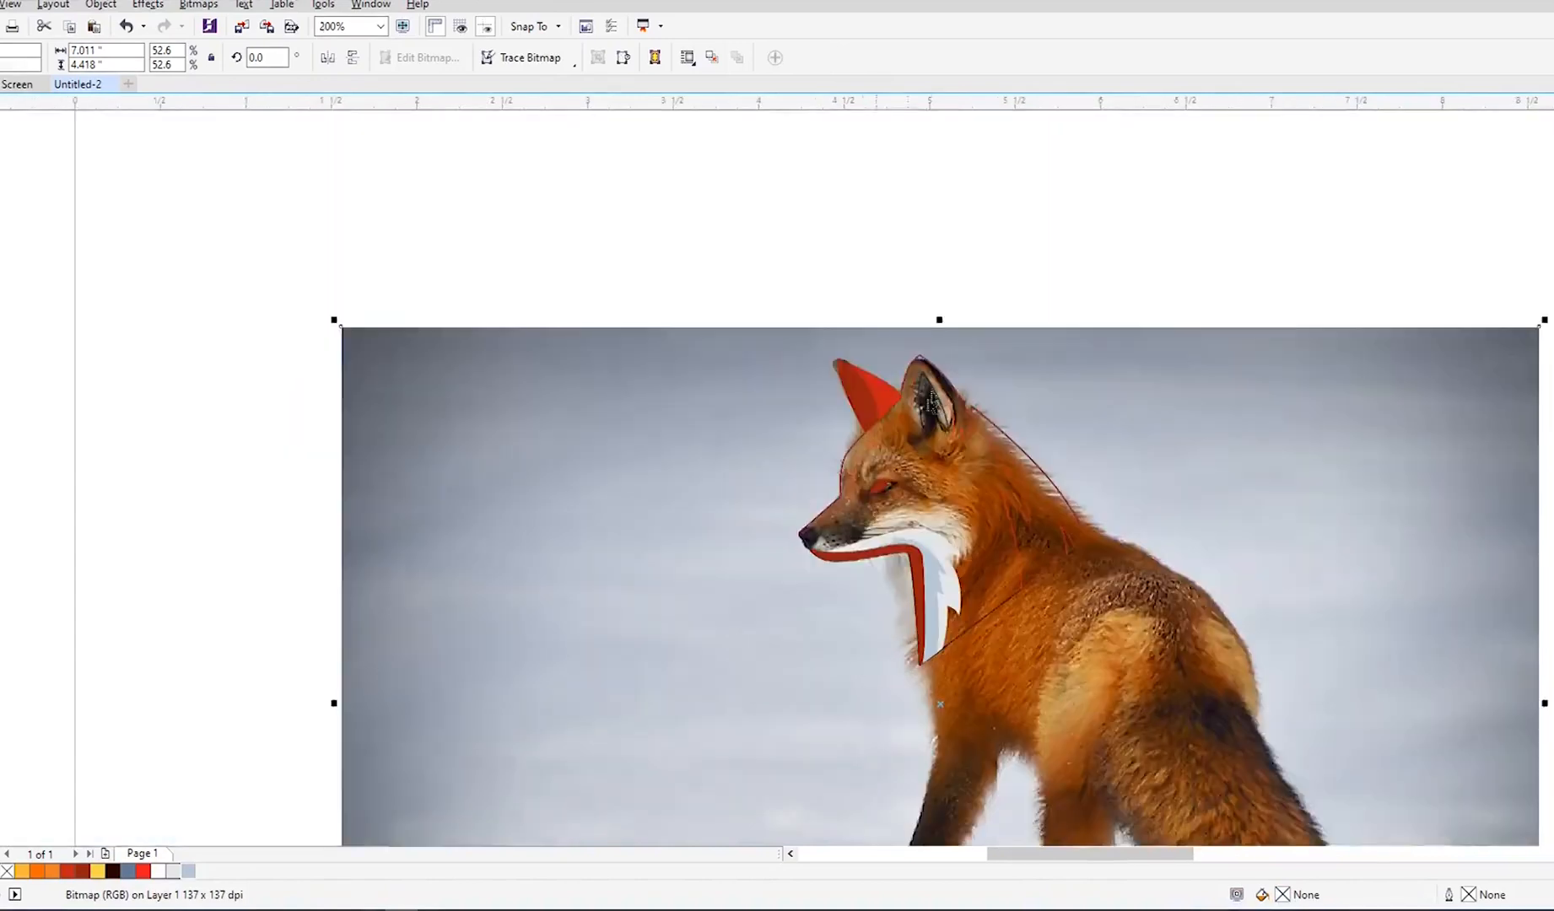
scroll(948, 405, up, 1)
click(941, 411)
click(82, 872)
Step: Select all the fox-head artwork and move it off the photo onto the blank area to its right
scroll(421, 597, down, 1)
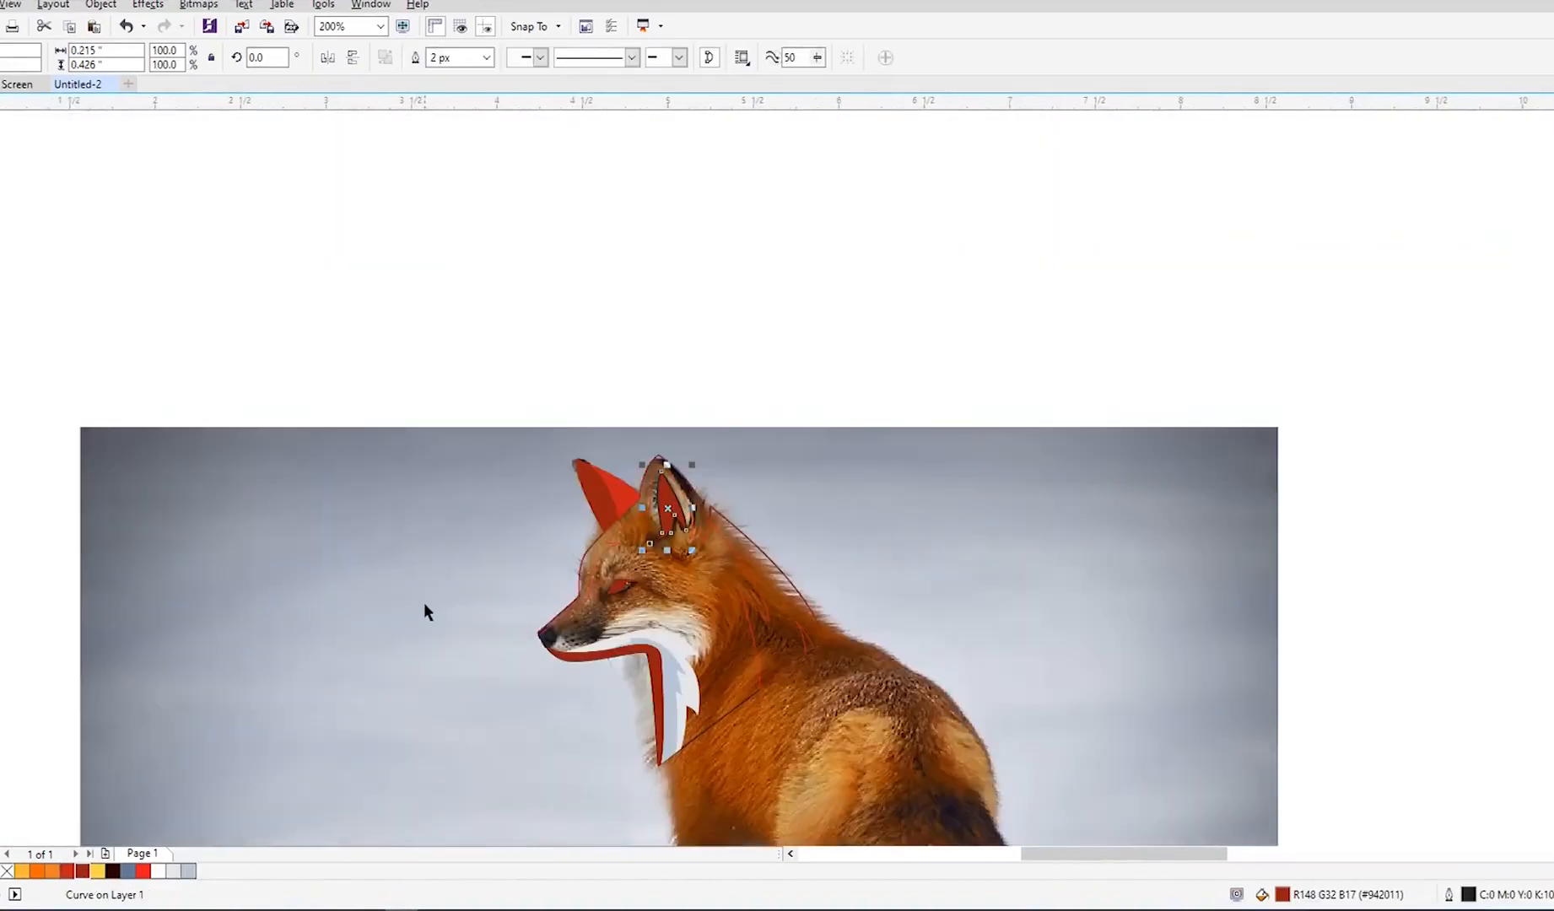
scroll(551, 563, down, 1)
drag(500, 462, 727, 696)
drag(632, 649, 1046, 656)
scroll(1065, 666, up, 2)
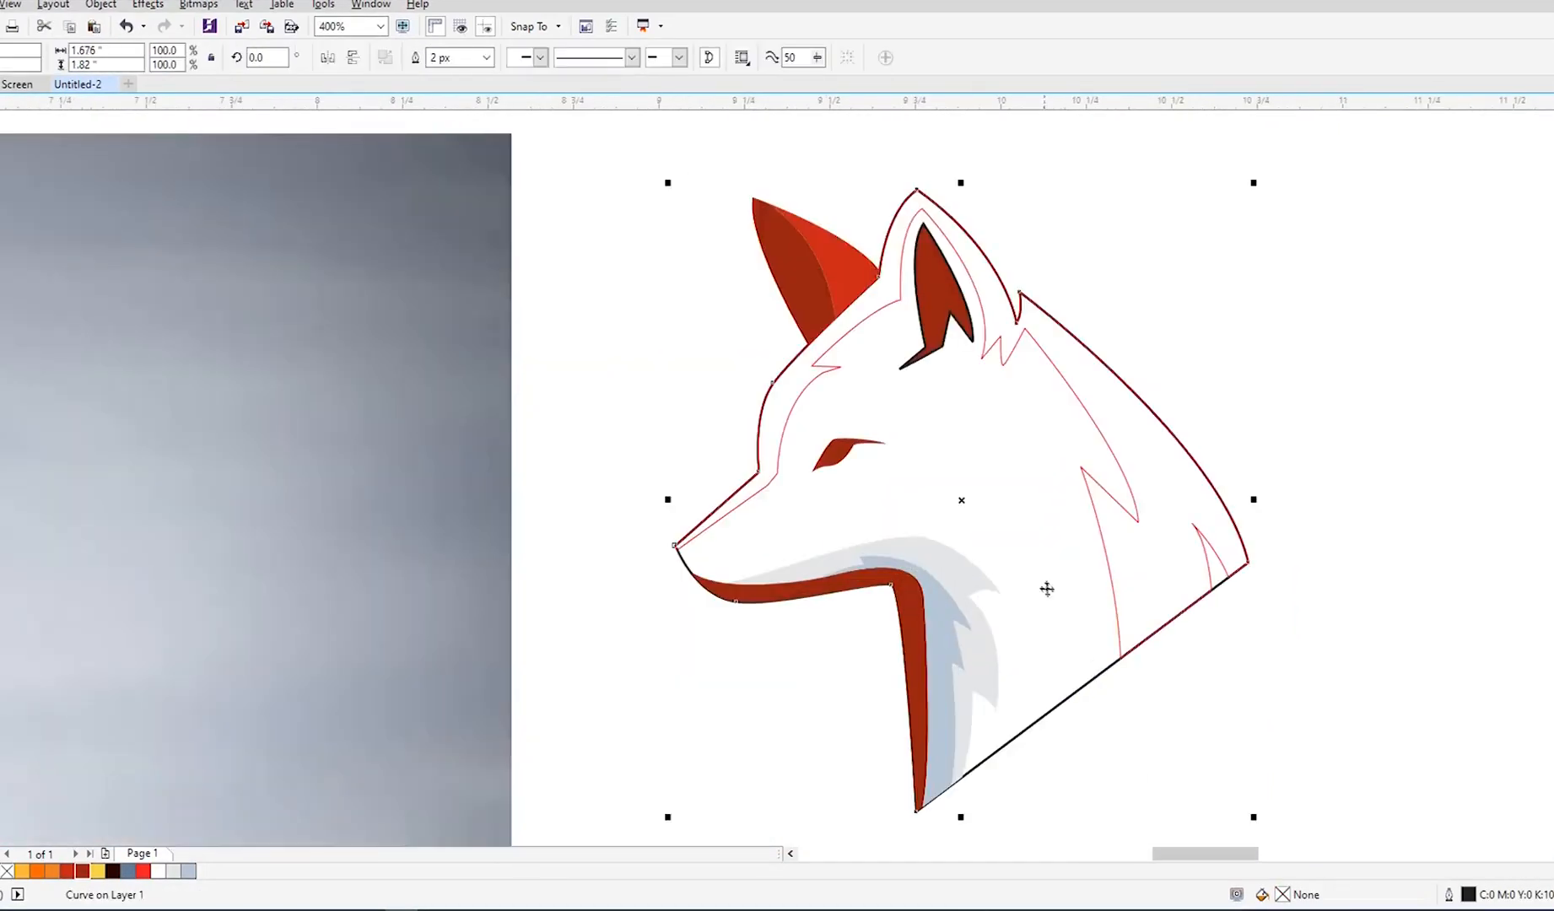
click(68, 874)
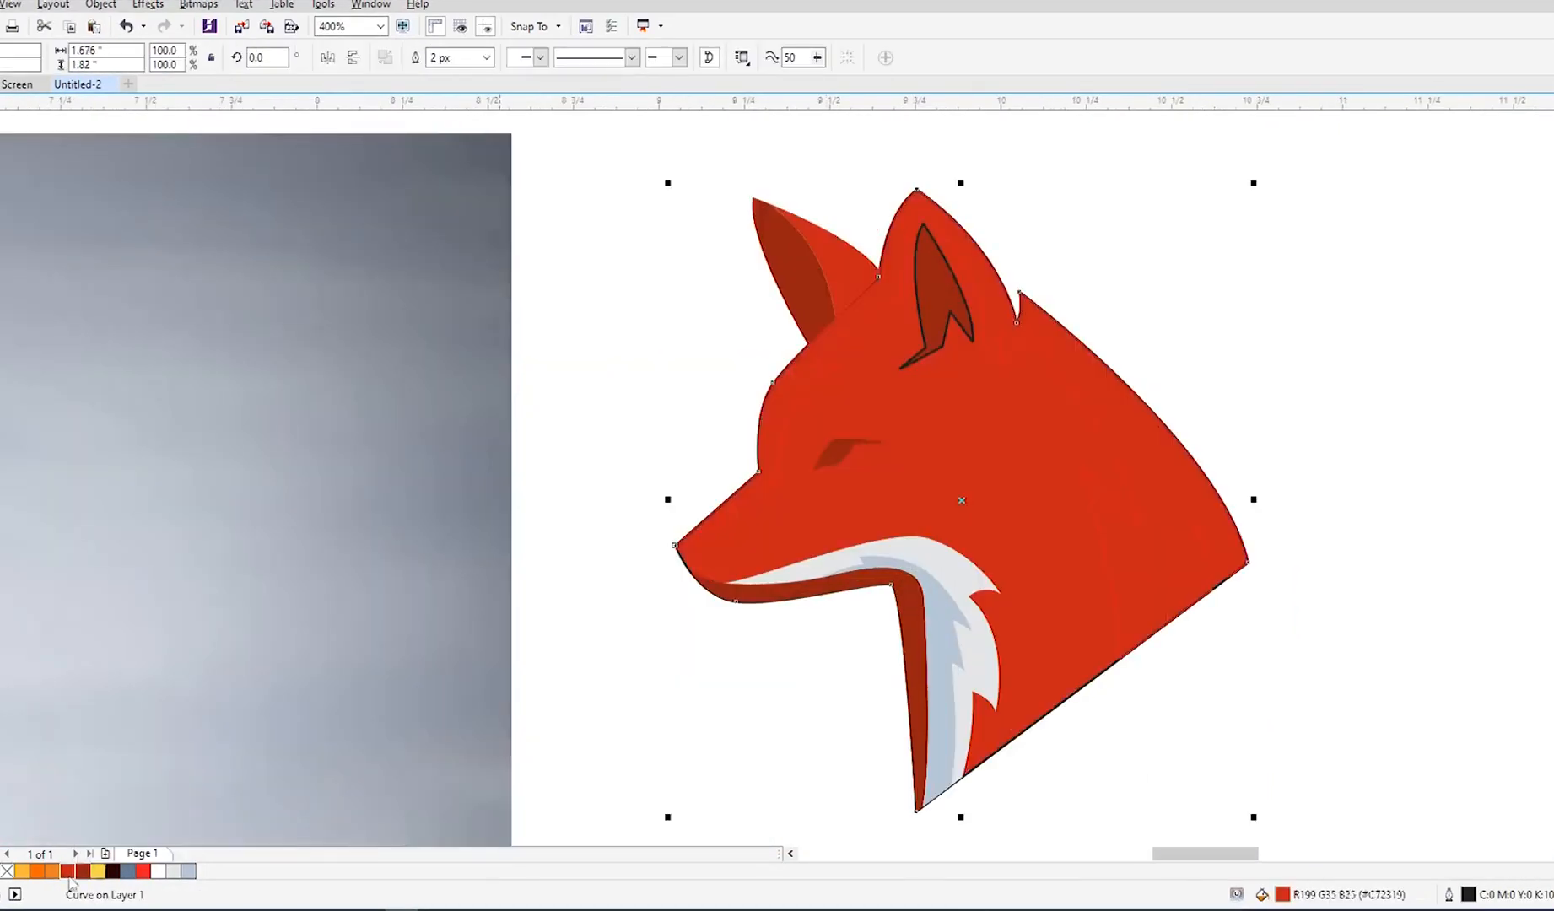
key(ctrl+z)
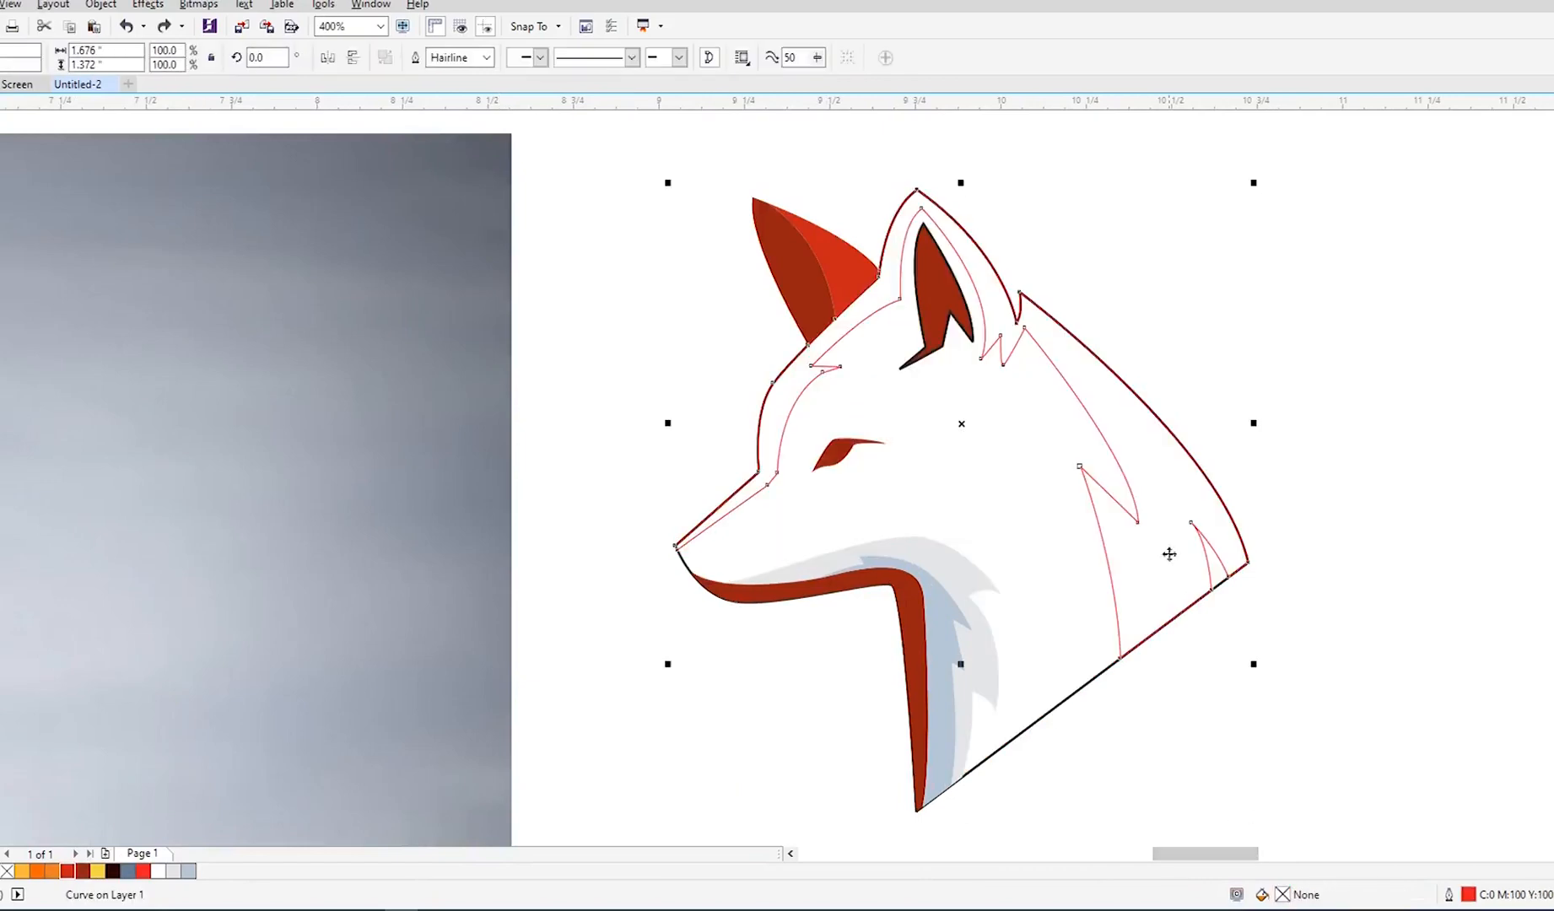
click(53, 871)
click(1152, 677)
click(1154, 611)
double_click(1282, 894)
click(1056, 479)
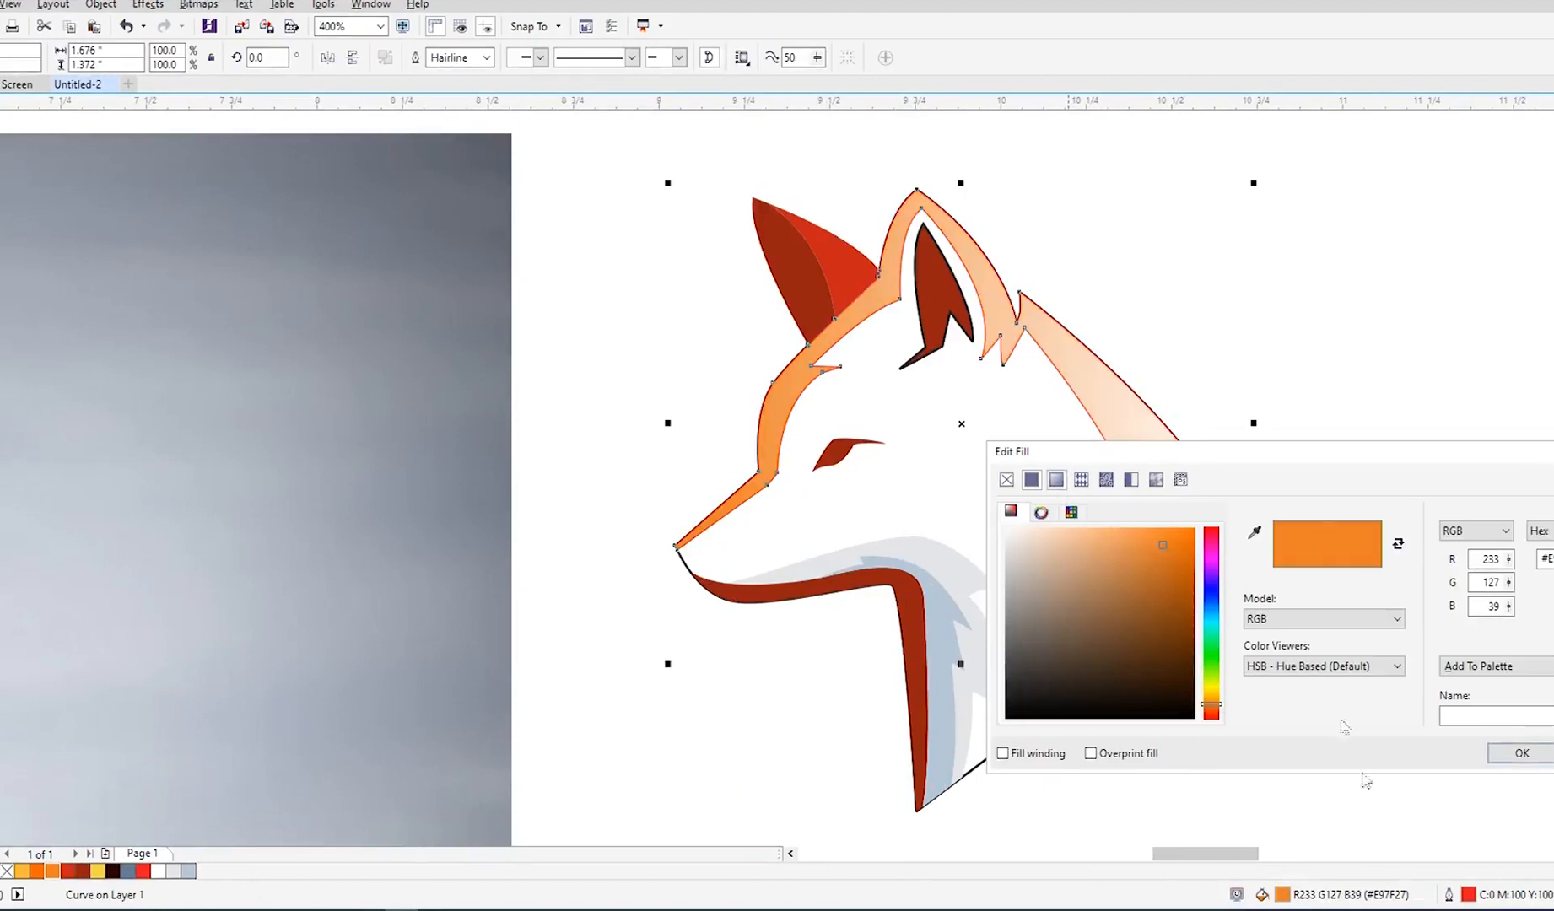
click(1030, 718)
click(1069, 530)
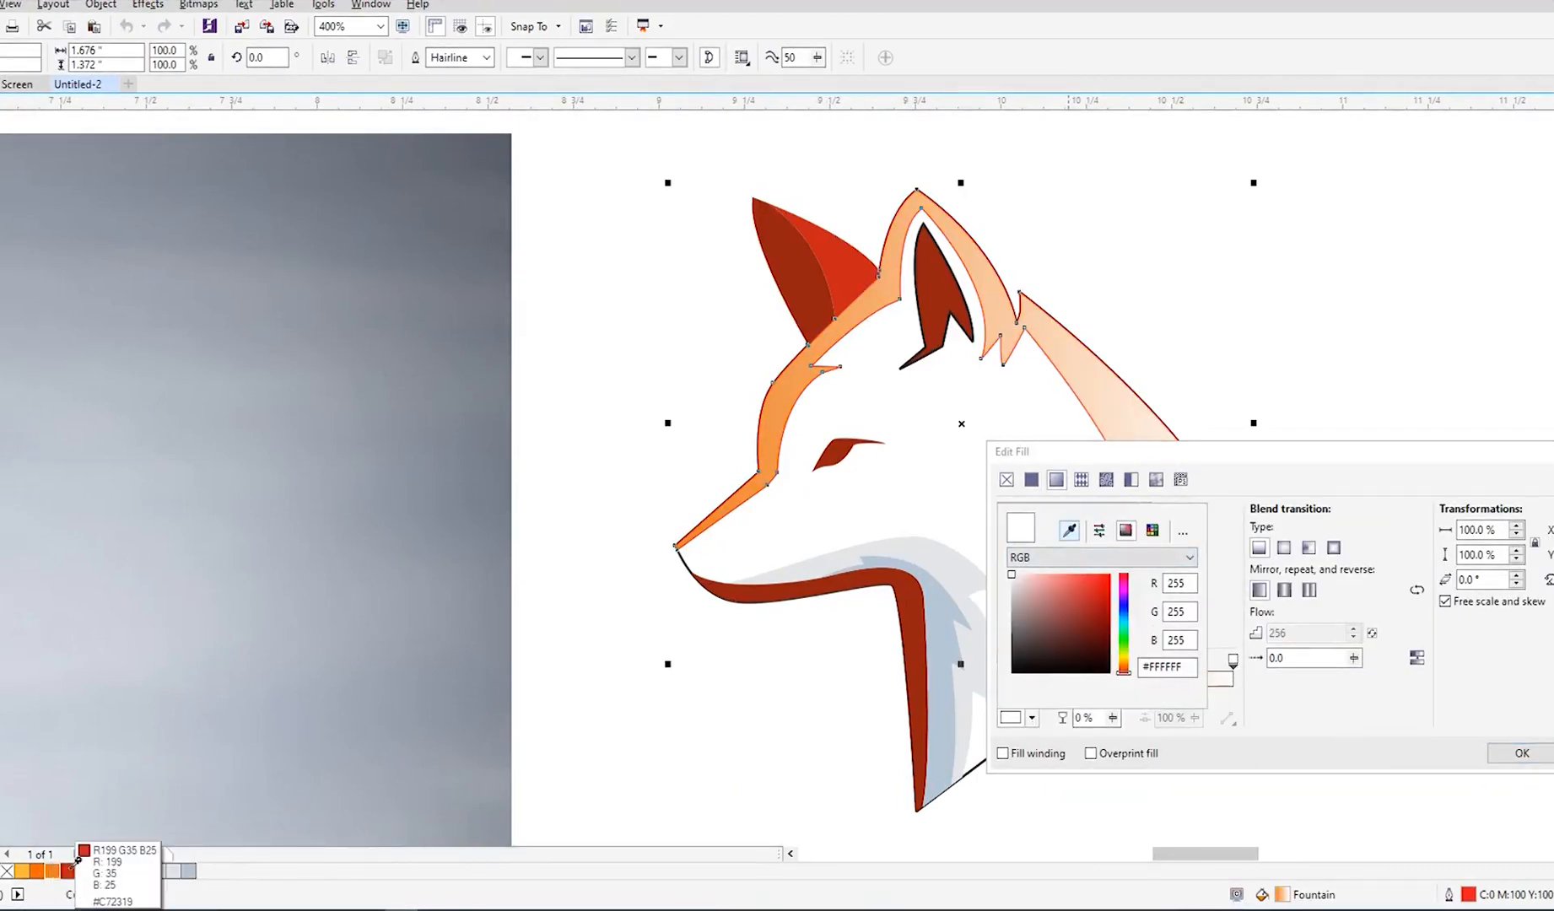
click(22, 870)
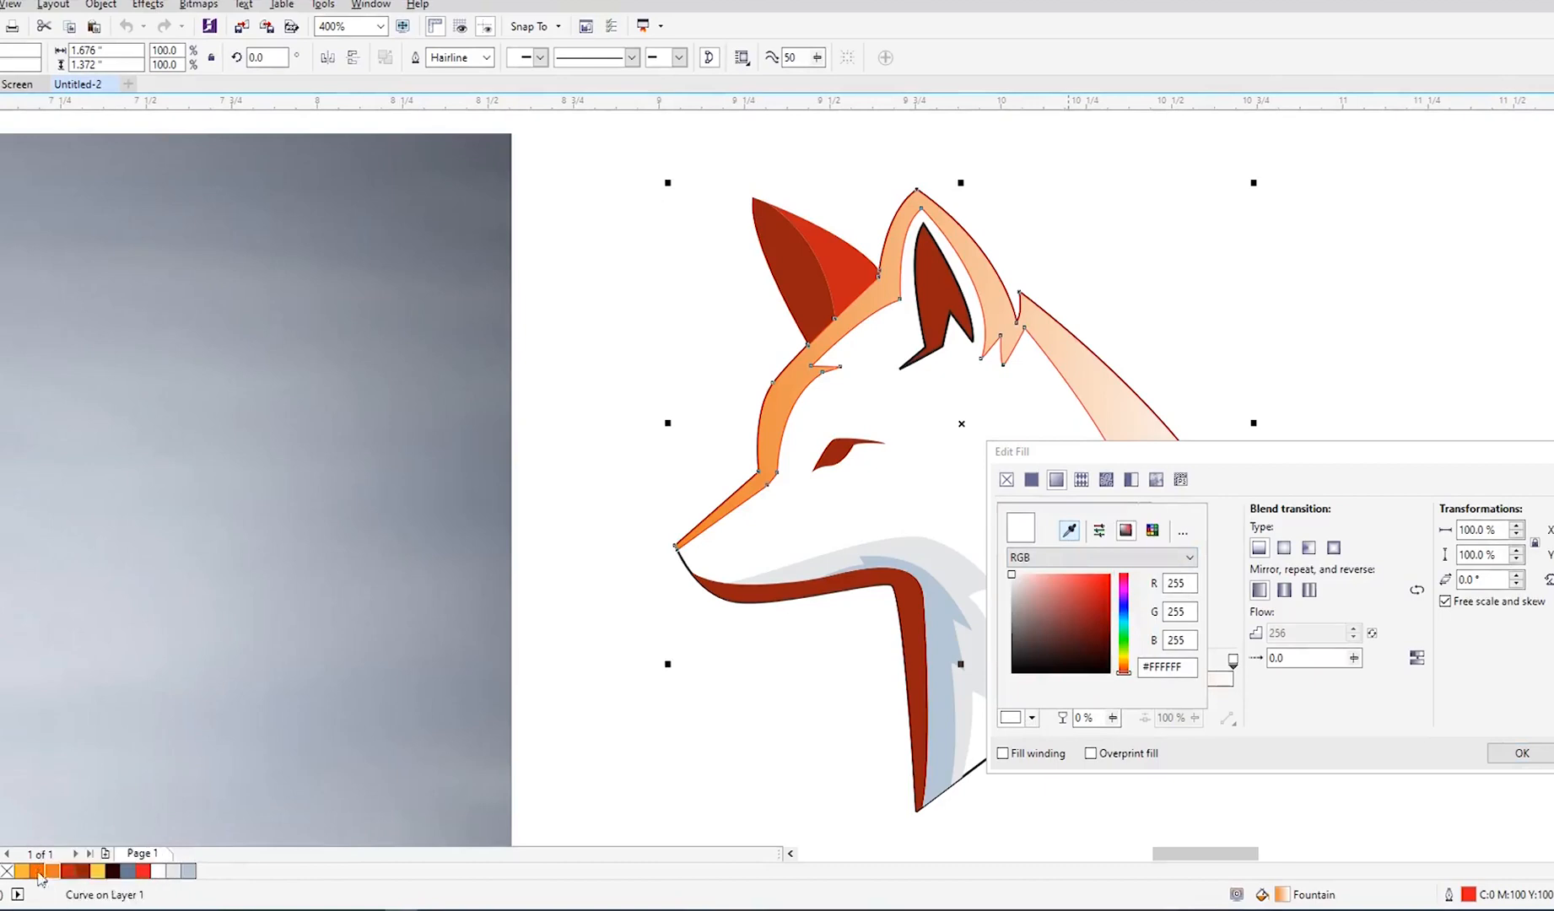
click(1527, 757)
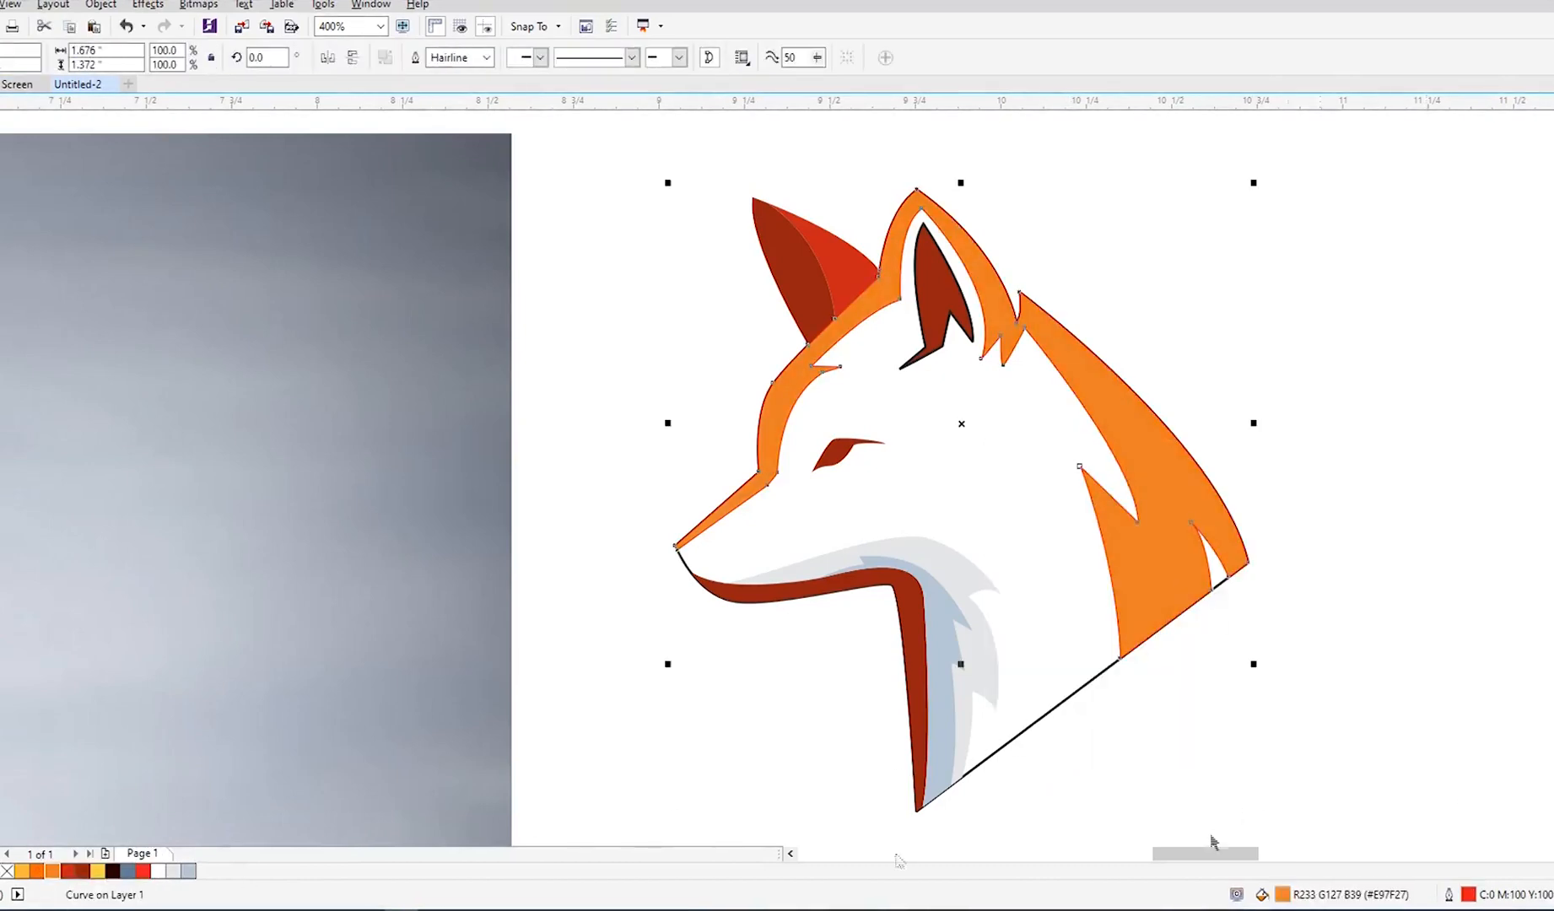
Step: Give the forehead, ear and neck band a fountain fill blending from orange #FE6700 to yellow-orange
click(38, 873)
click(1174, 690)
click(1162, 606)
double_click(1283, 895)
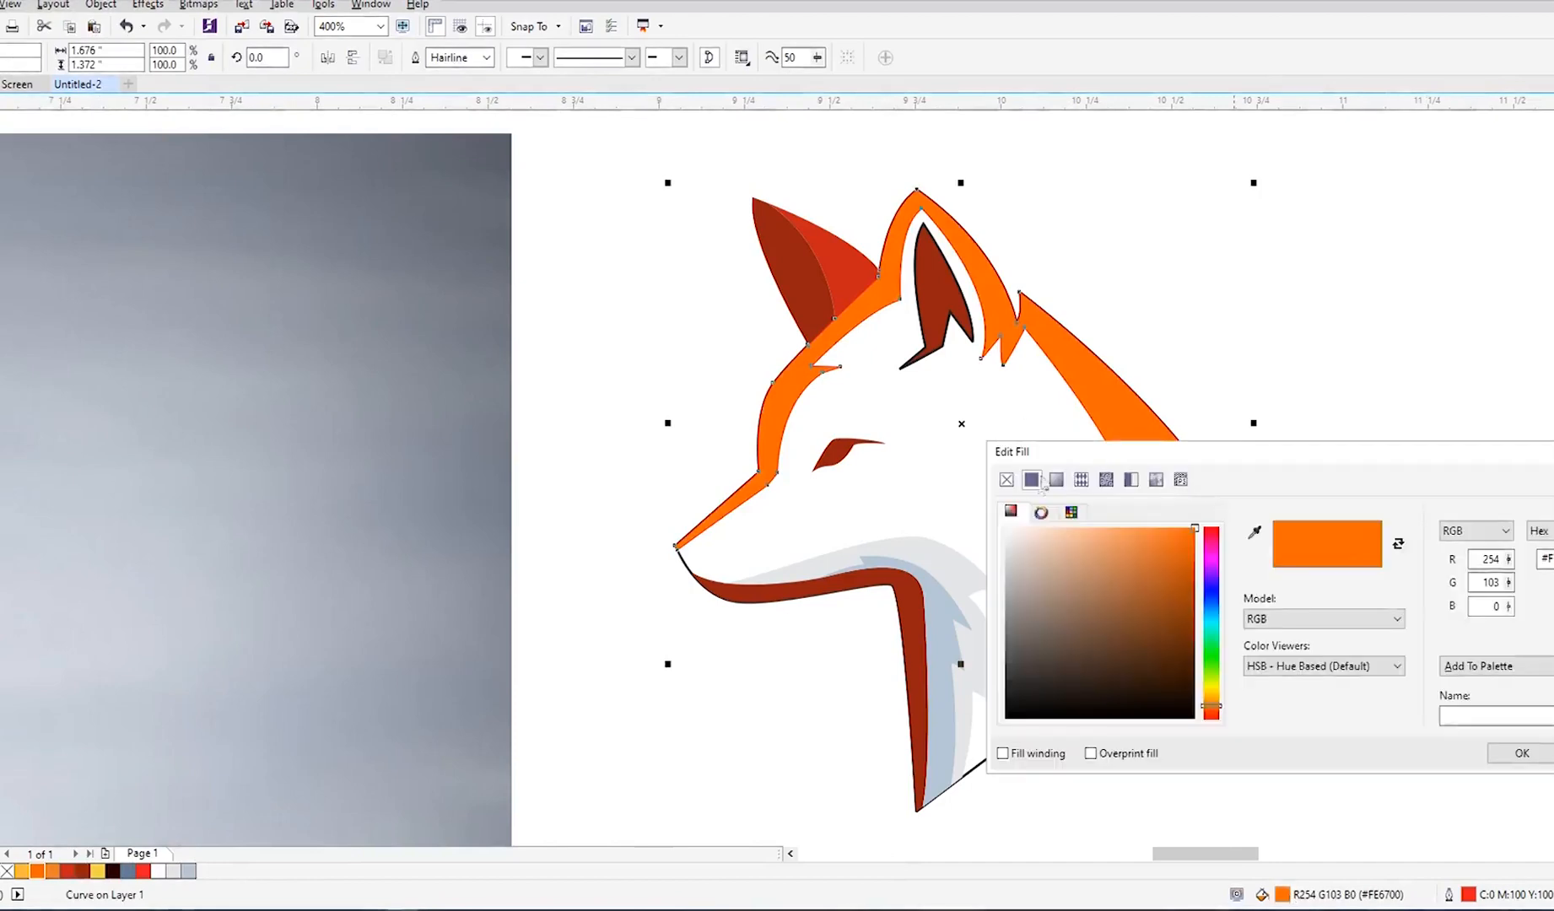
click(1056, 480)
click(1031, 717)
click(1068, 530)
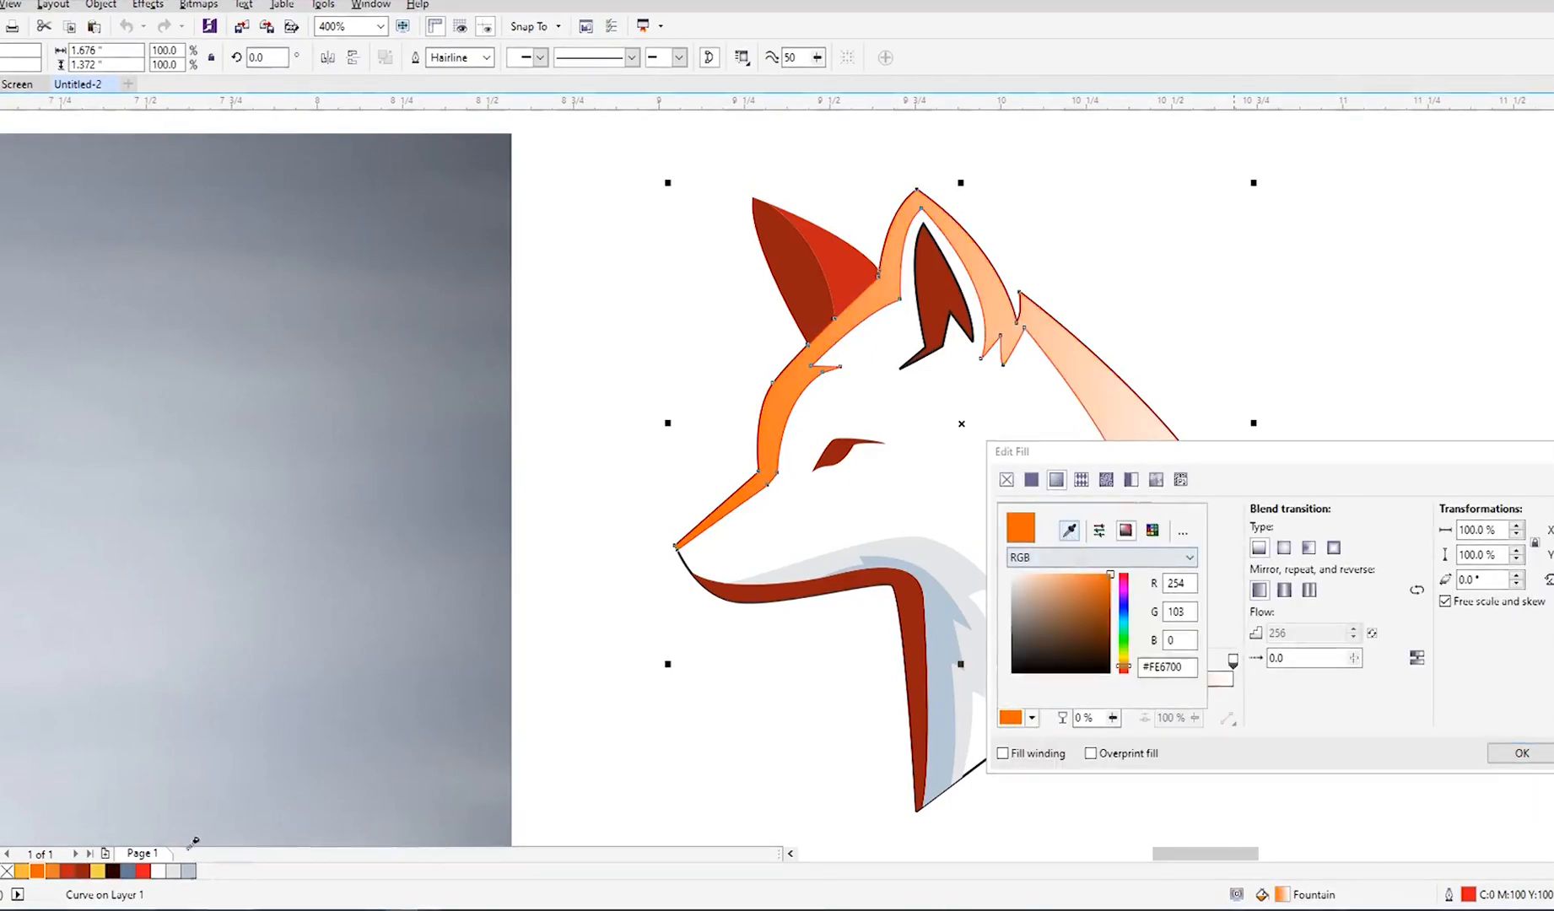
click(26, 870)
click(1502, 761)
Step: Redirect the band's gradient so orange starts at the neck's lower back corner and yellow-orange ends beside the front ear's base
scroll(796, 584, down, 1)
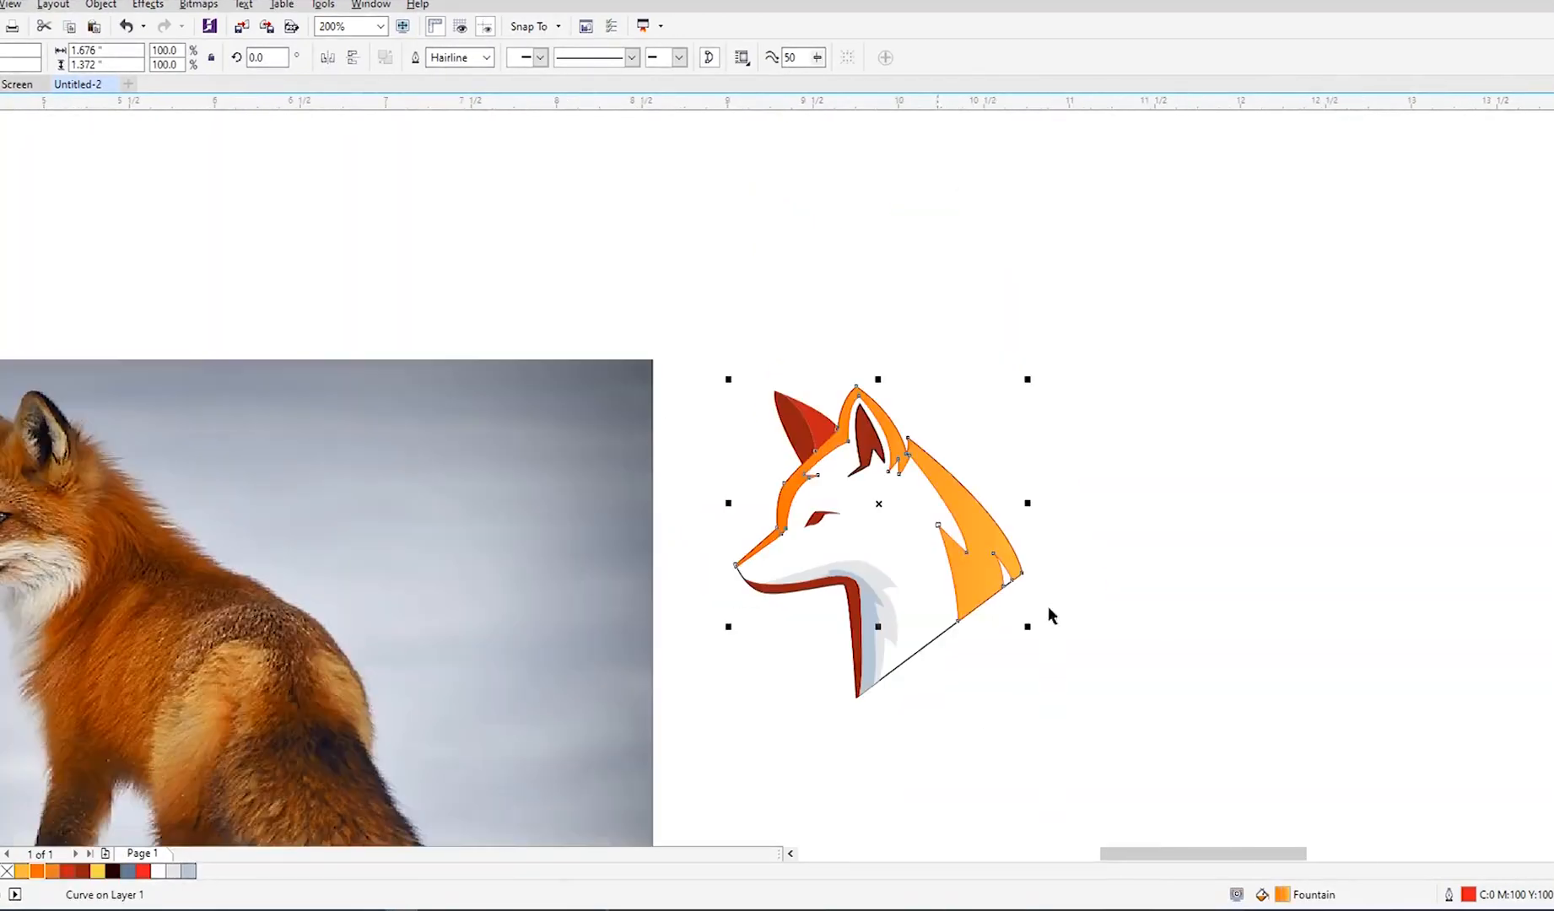
key(g)
drag(735, 504, 985, 594)
drag(1019, 503, 841, 406)
drag(985, 596, 998, 596)
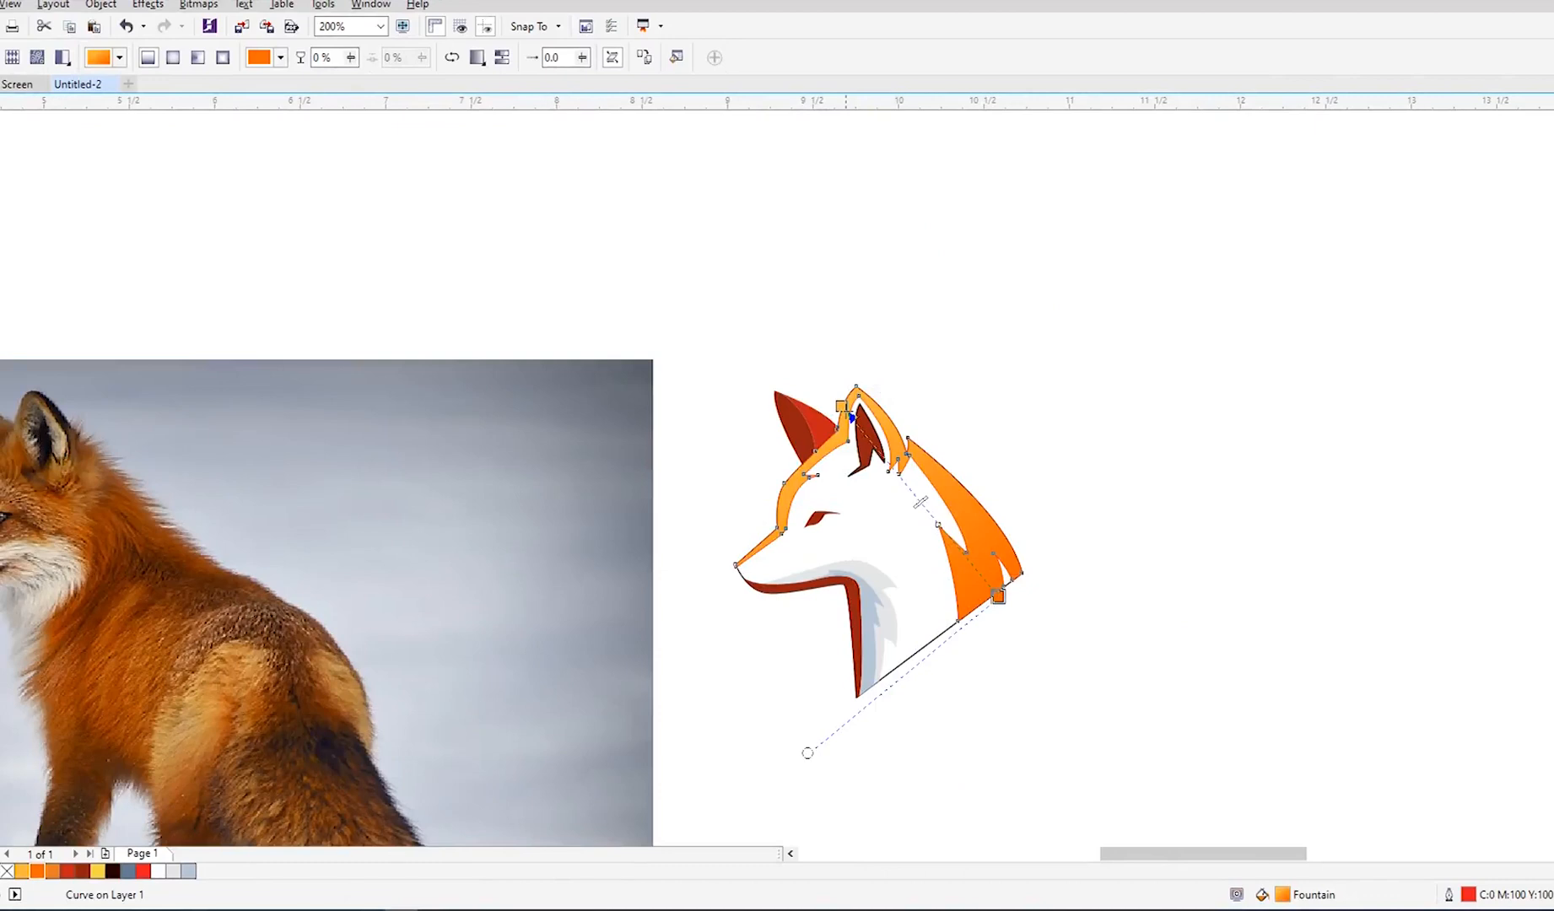
Step: Change the yellow-orange end colour of the forehead, ear and neck band's gradient to yellow #F6D647
scroll(851, 417, up, 3)
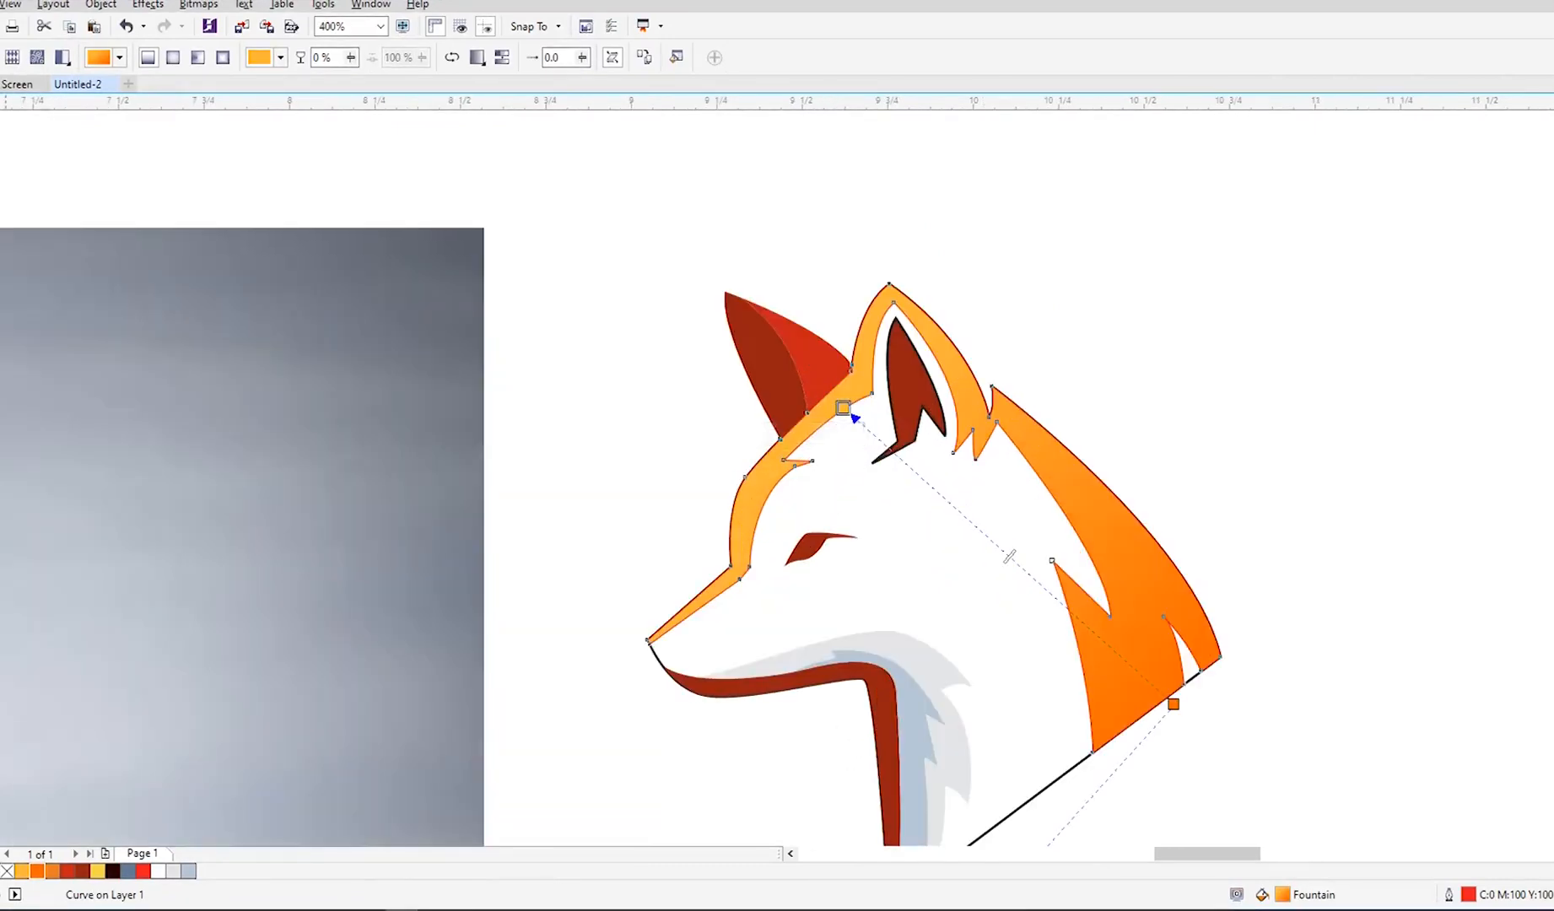
key(space)
double_click(1282, 895)
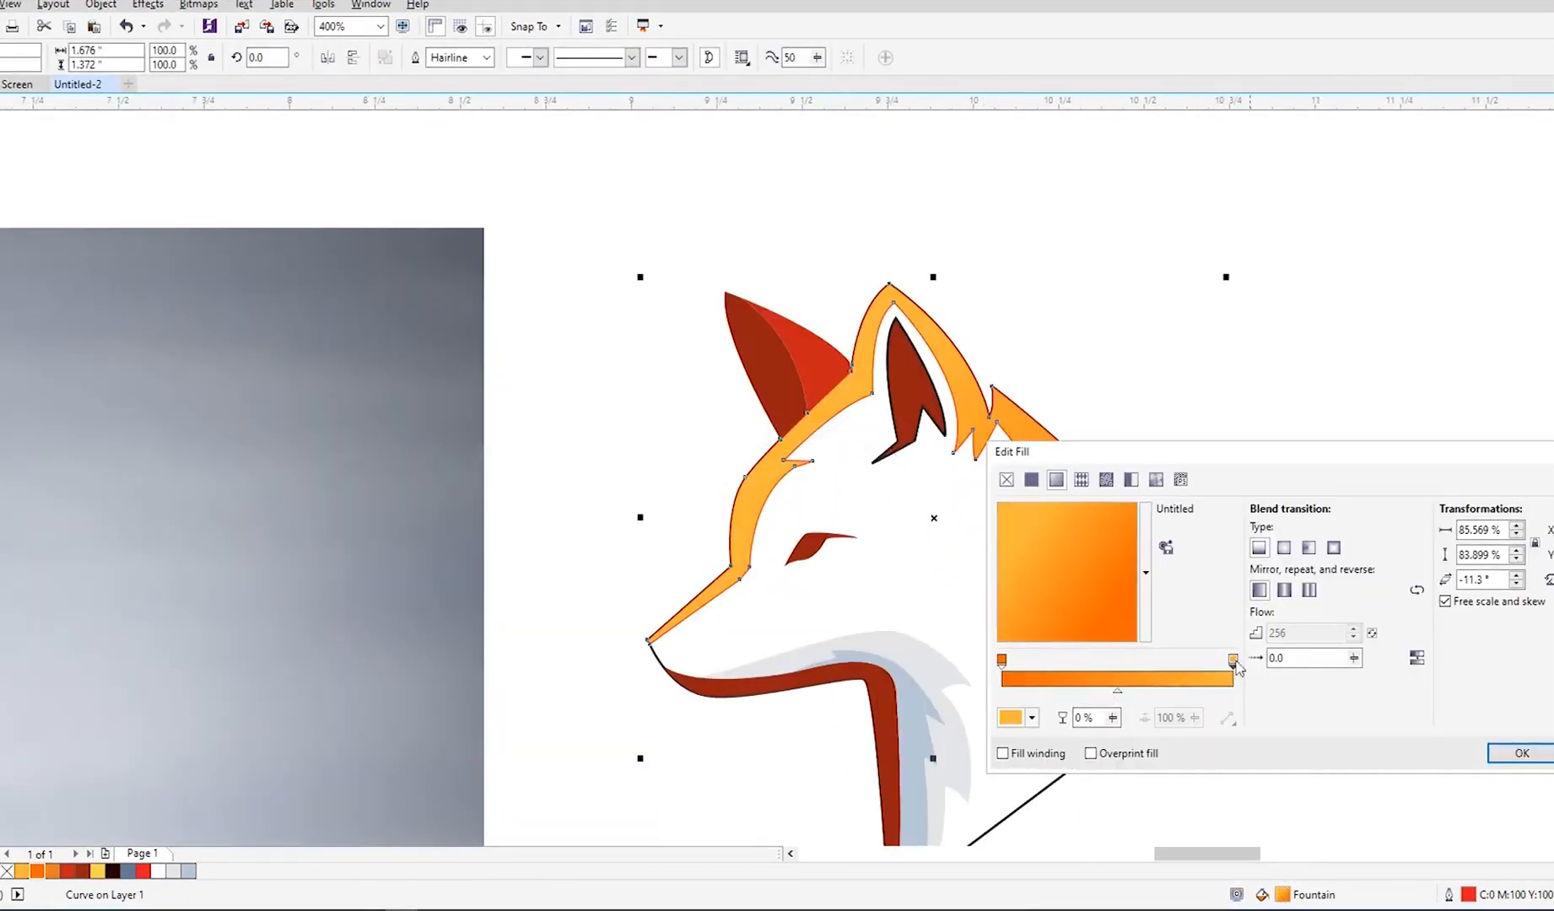
click(1031, 717)
click(1068, 531)
click(99, 871)
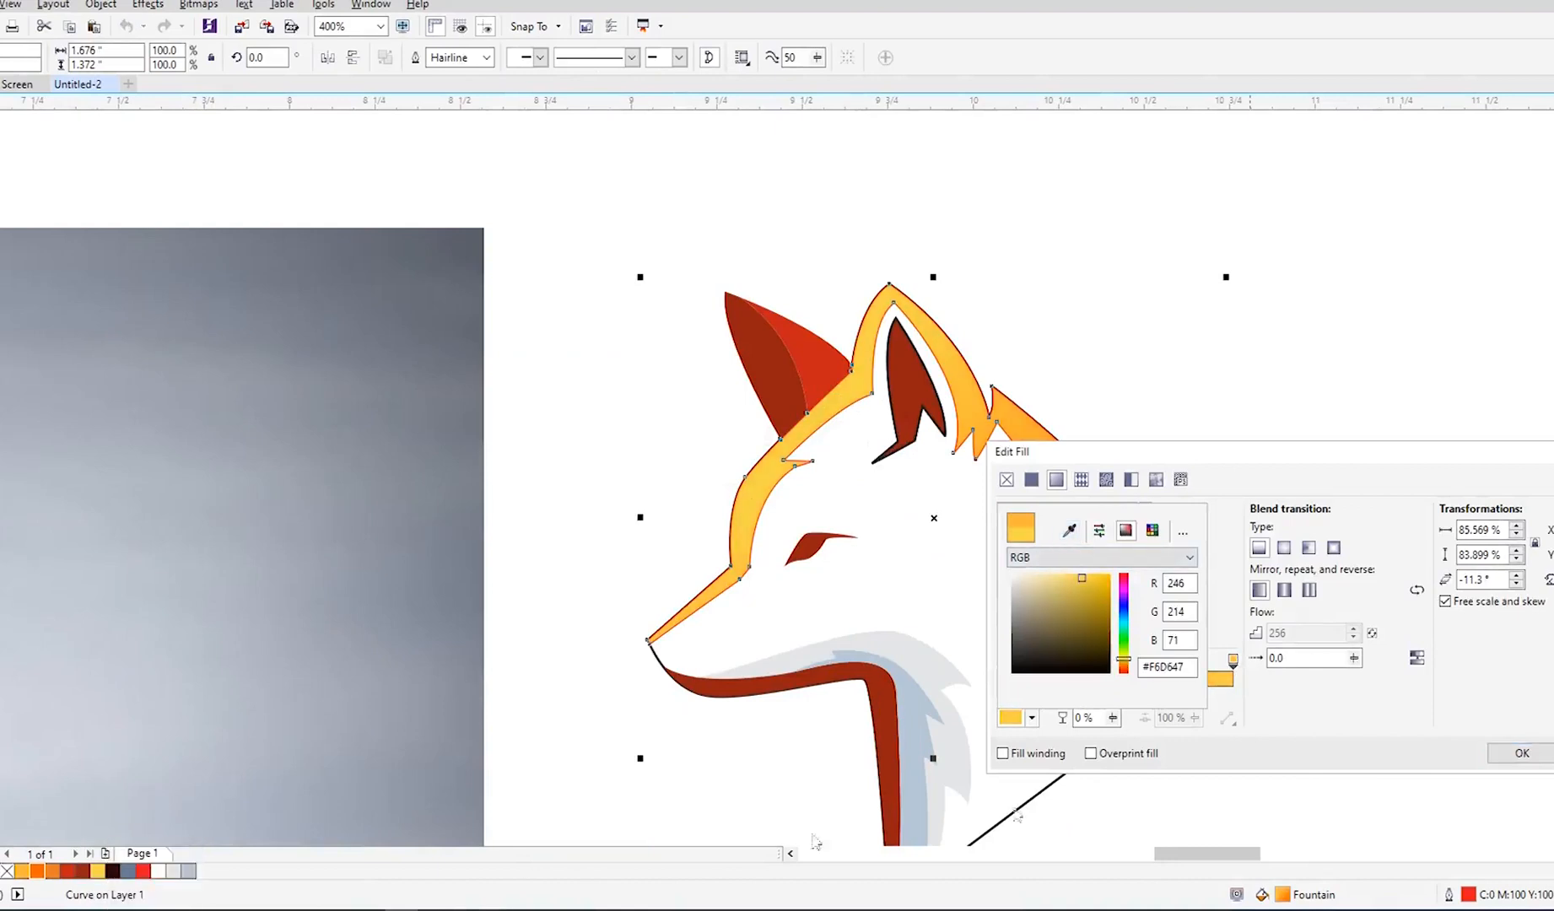
click(1514, 753)
Step: Give the main head shape a fountain fill blending from red #C72319 to orange #E97F27
scroll(744, 530, down, 1)
drag(652, 382, 1177, 739)
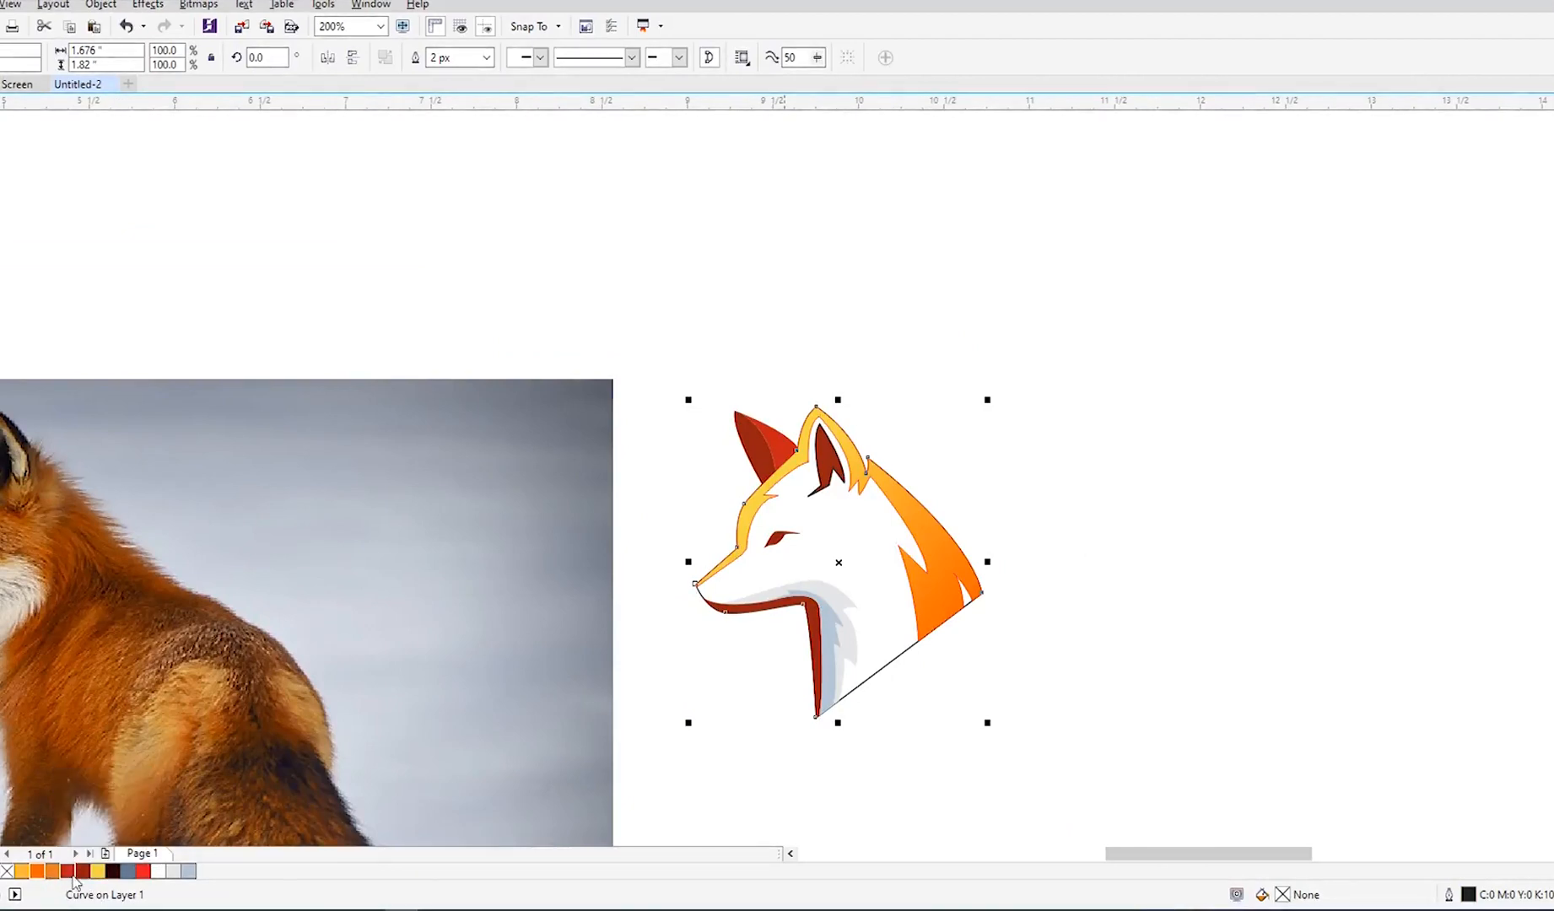
click(68, 873)
double_click(1281, 898)
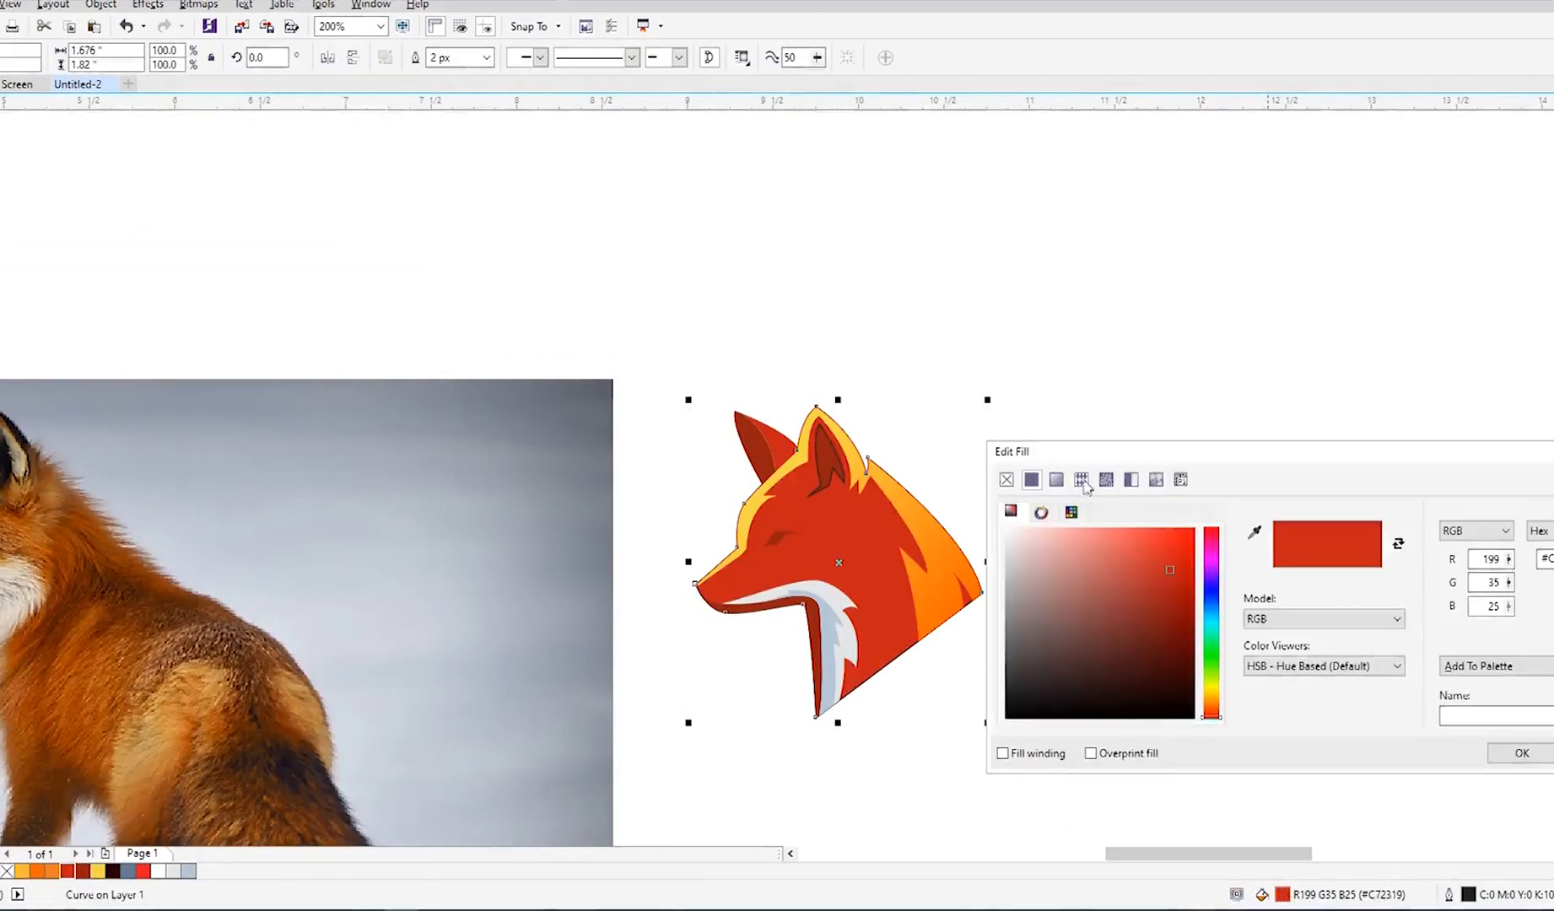
click(1056, 479)
click(1031, 718)
click(1069, 529)
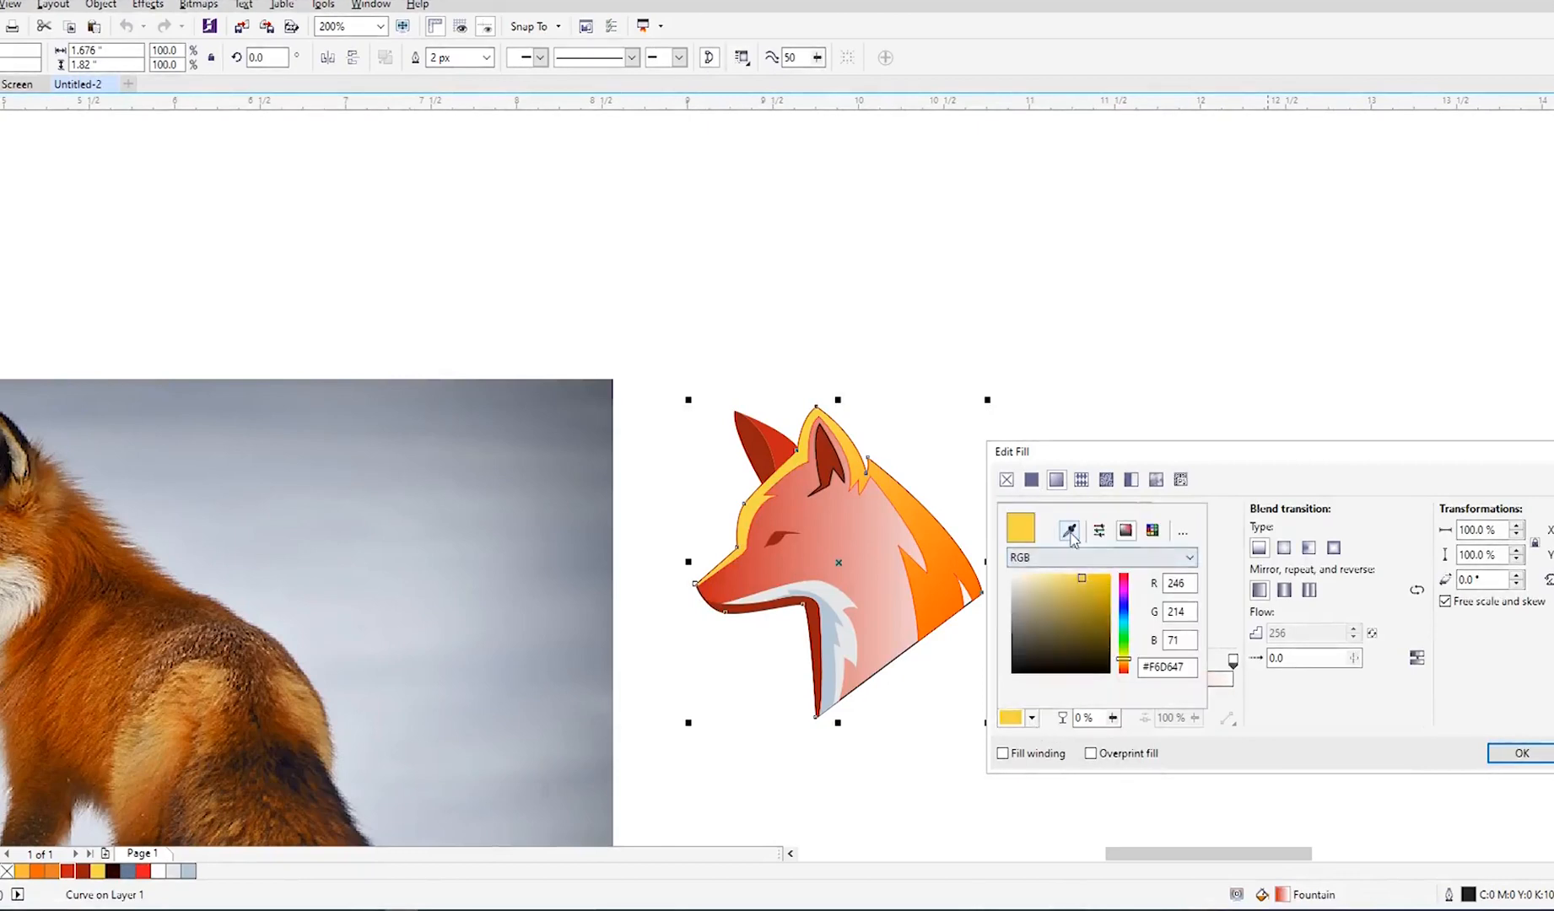
click(61, 831)
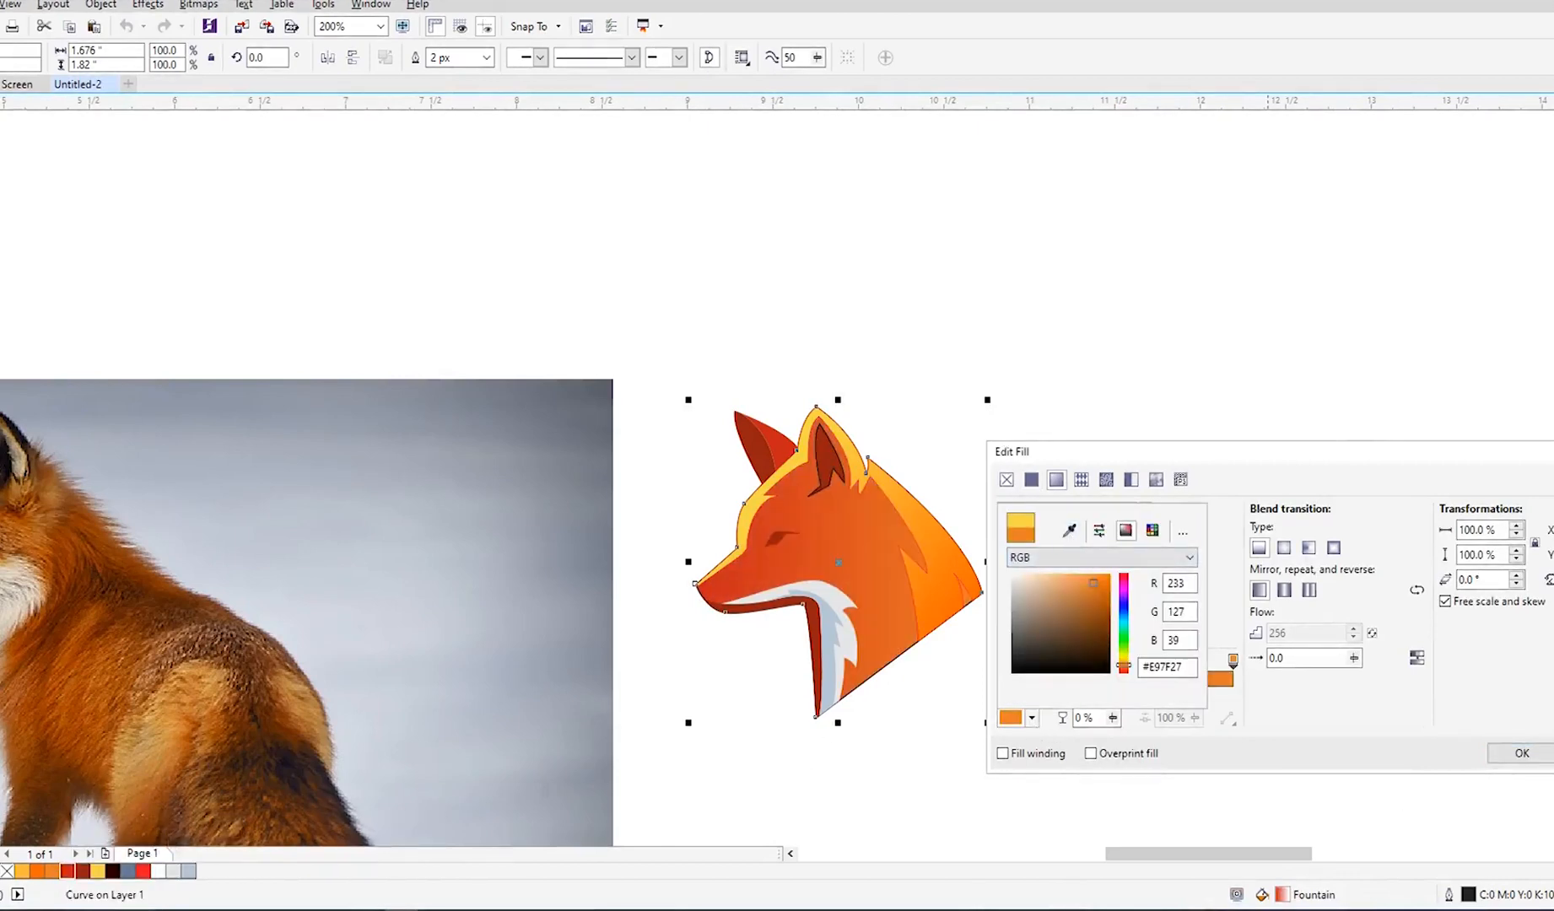
click(1521, 754)
Step: Redirect the head's gradient so red starts at the neck's lower edge and orange ends on the forehead beside the front ear
key(g)
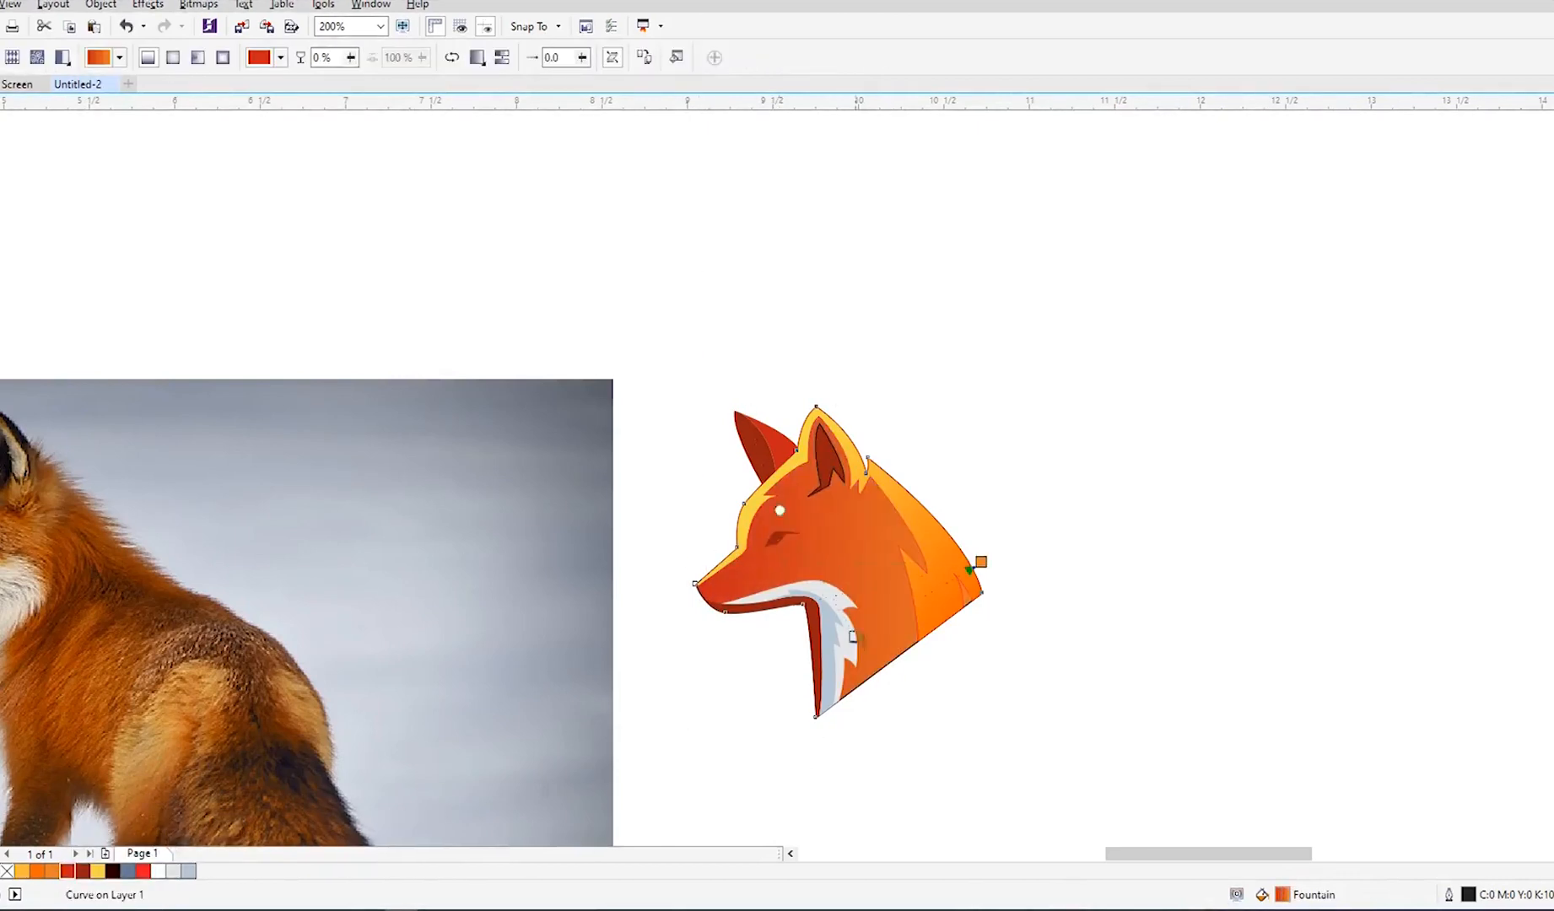
drag(981, 562, 795, 467)
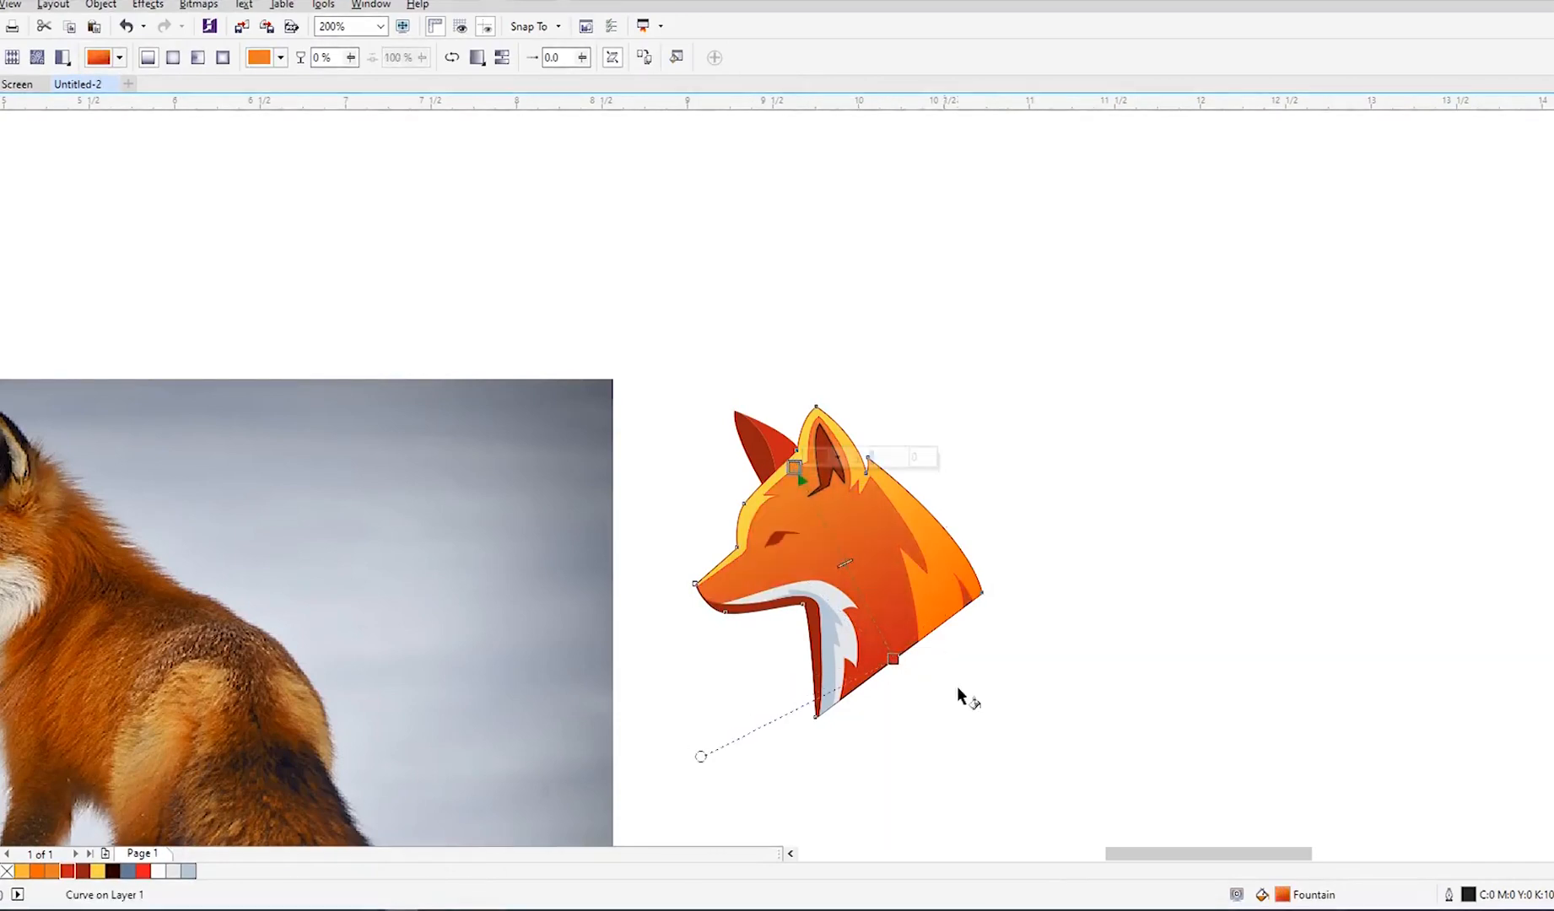
drag(899, 655, 898, 654)
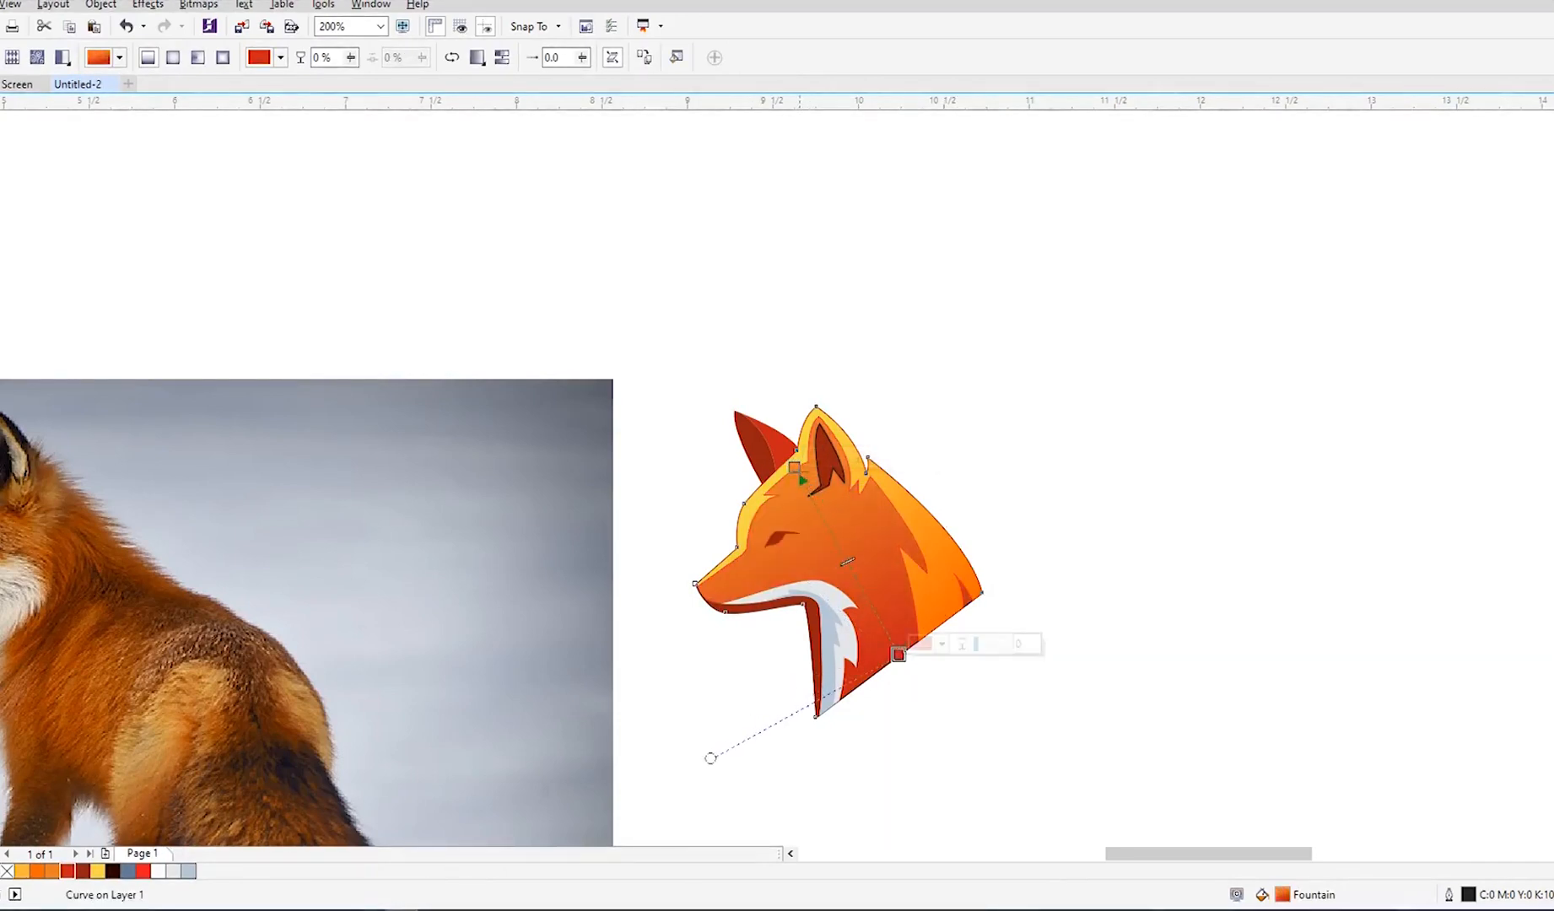
drag(804, 483, 805, 484)
key(space)
click(1054, 713)
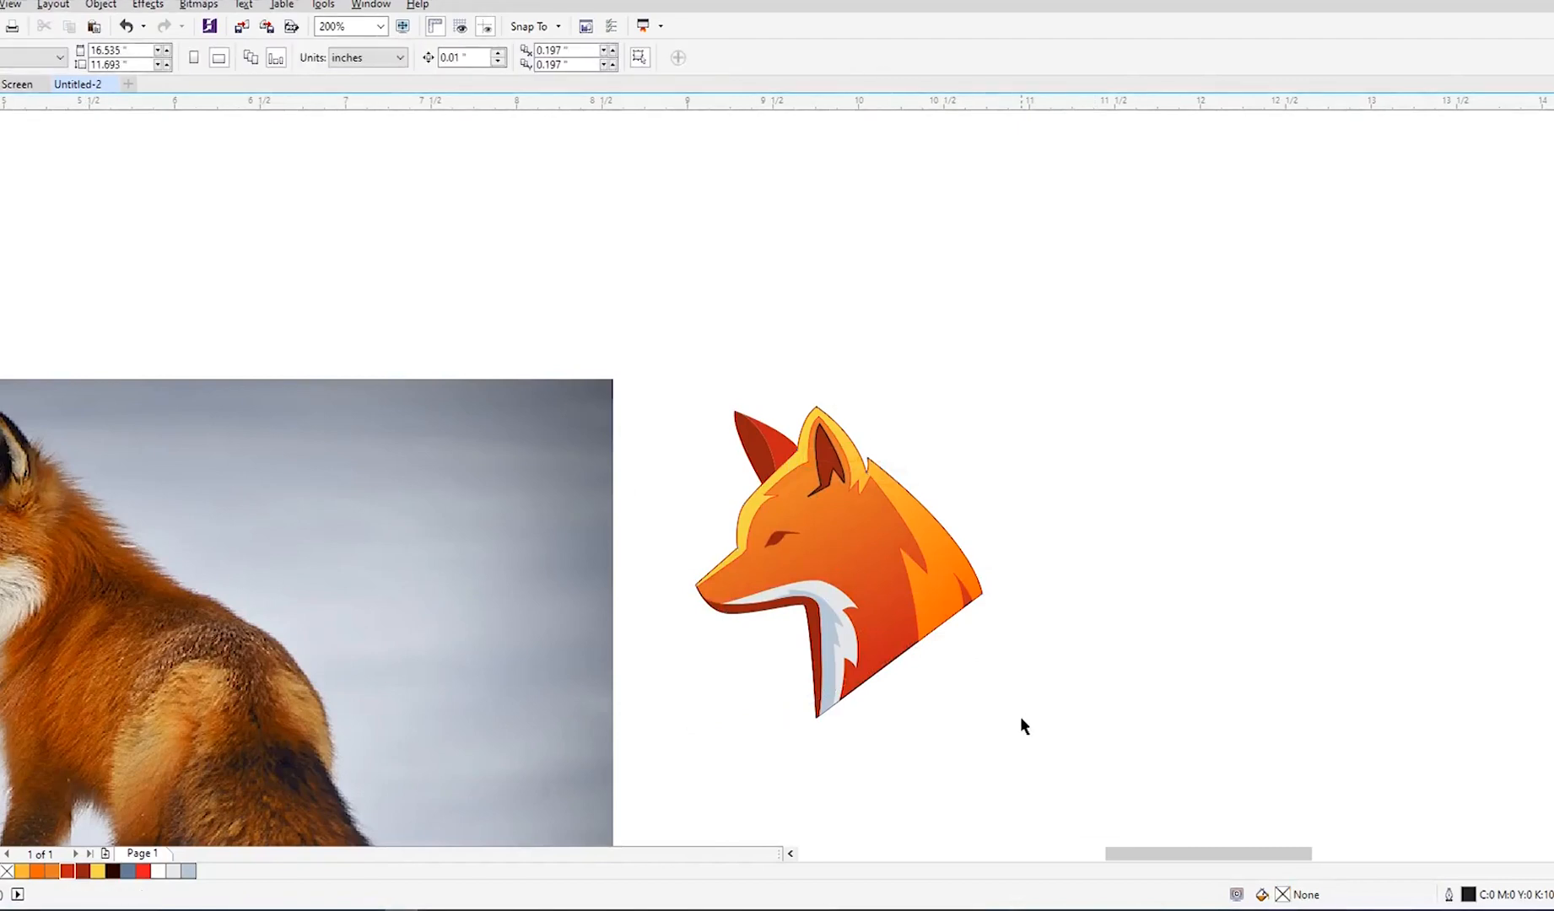
Step: Select all the fox-head artwork and remove its outlines
scroll(909, 646, up, 1)
click(839, 625)
scroll(838, 625, down, 1)
click(1103, 771)
drag(1103, 772, 643, 306)
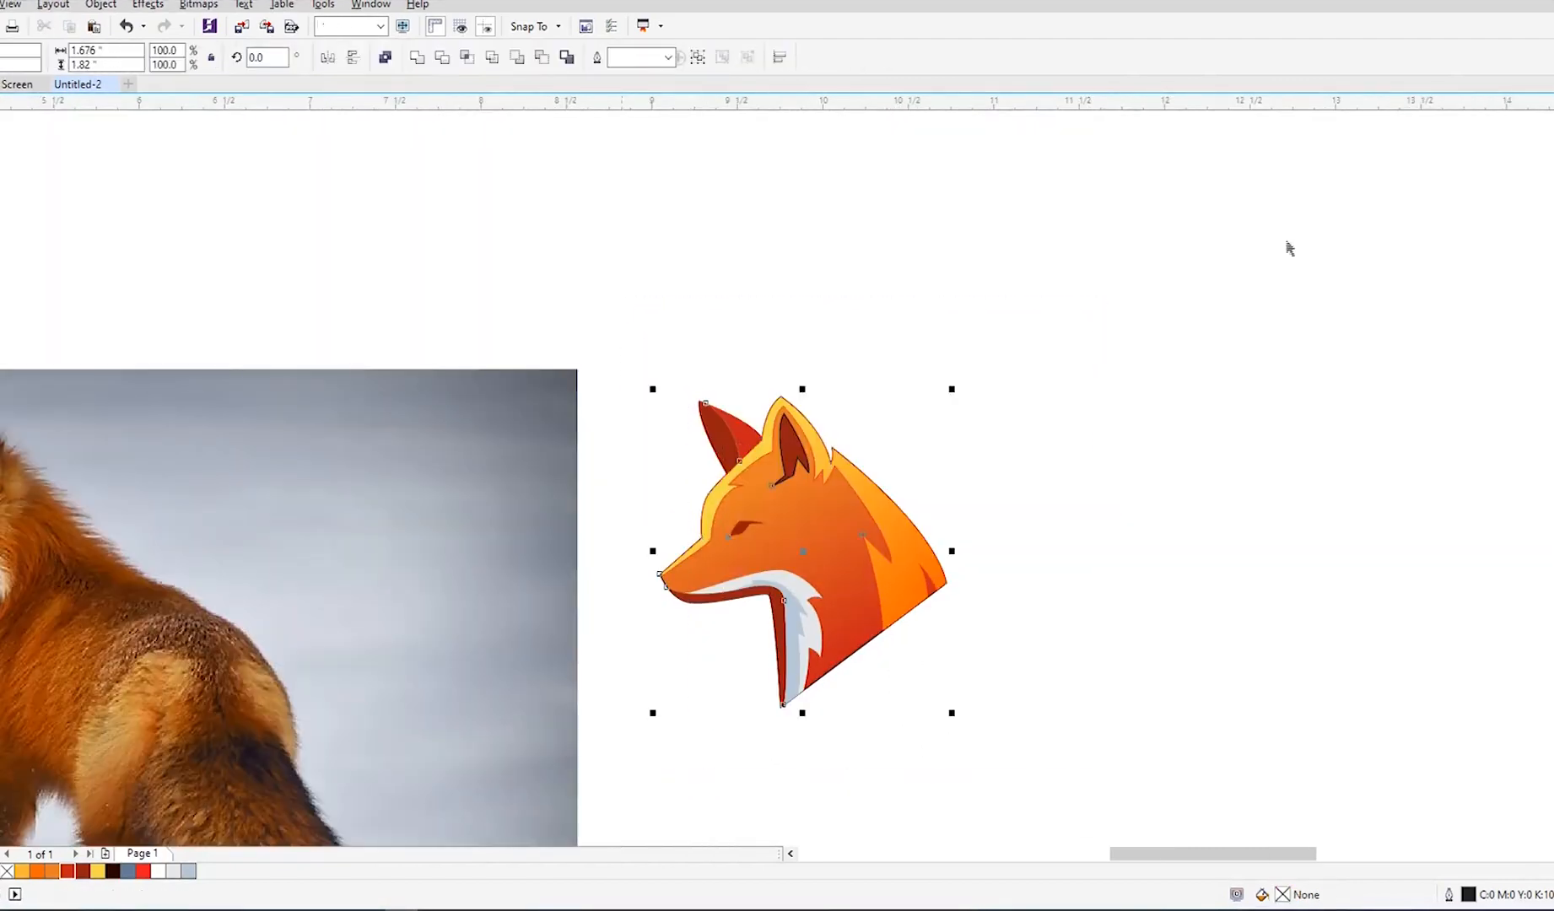
right_click(7, 870)
click(1019, 509)
Step: Change the orange end colour of the main head shape's gradient to yellow-orange #FEB73B
click(852, 606)
double_click(1282, 894)
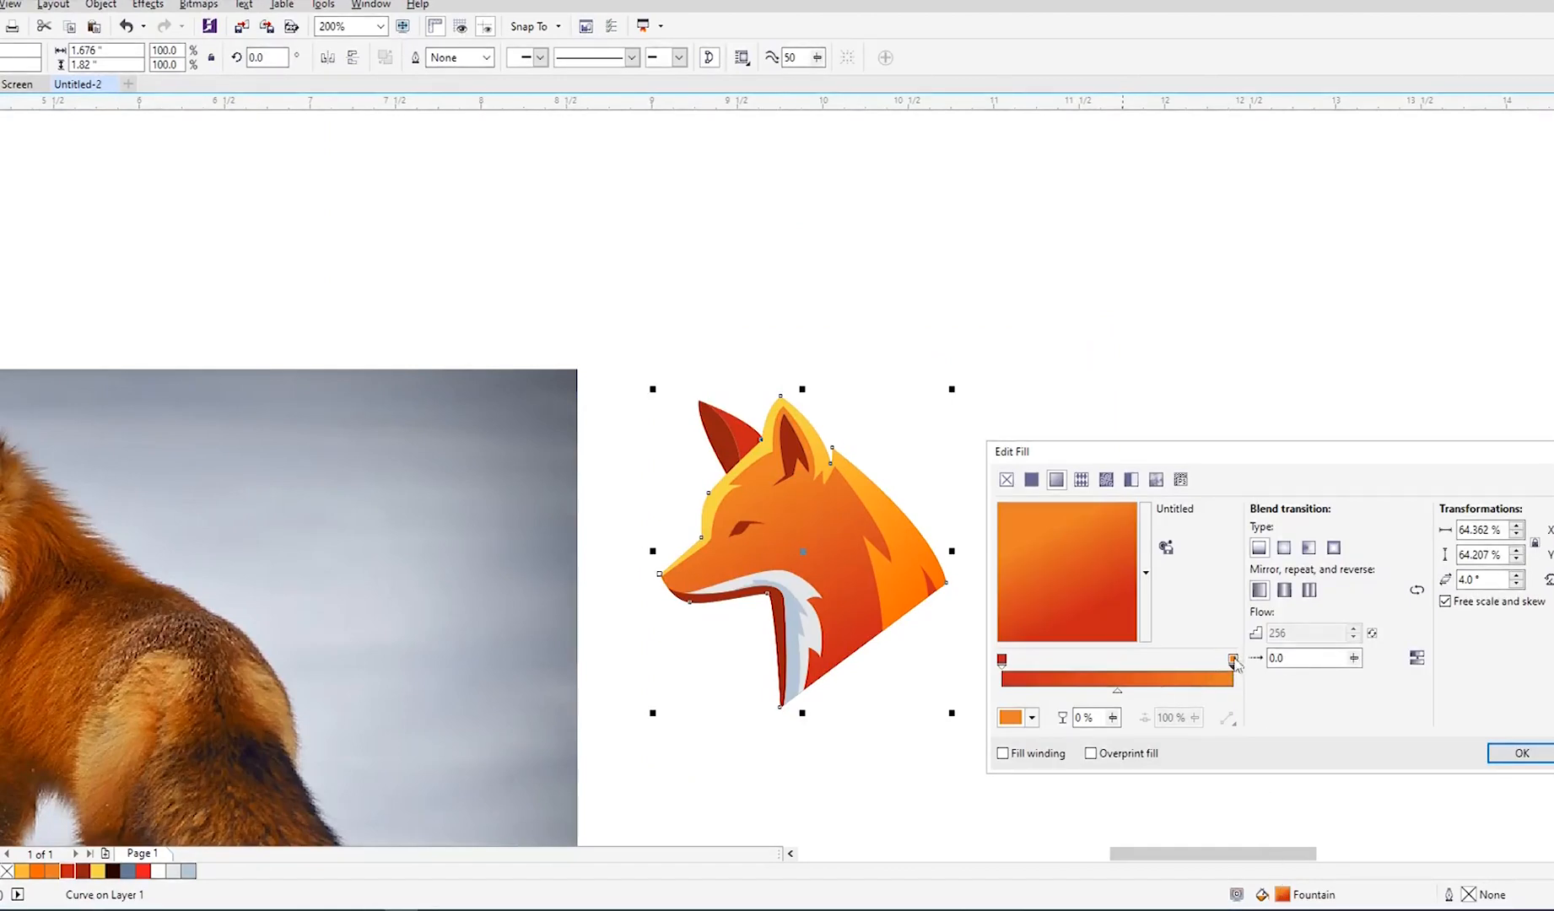
click(1521, 753)
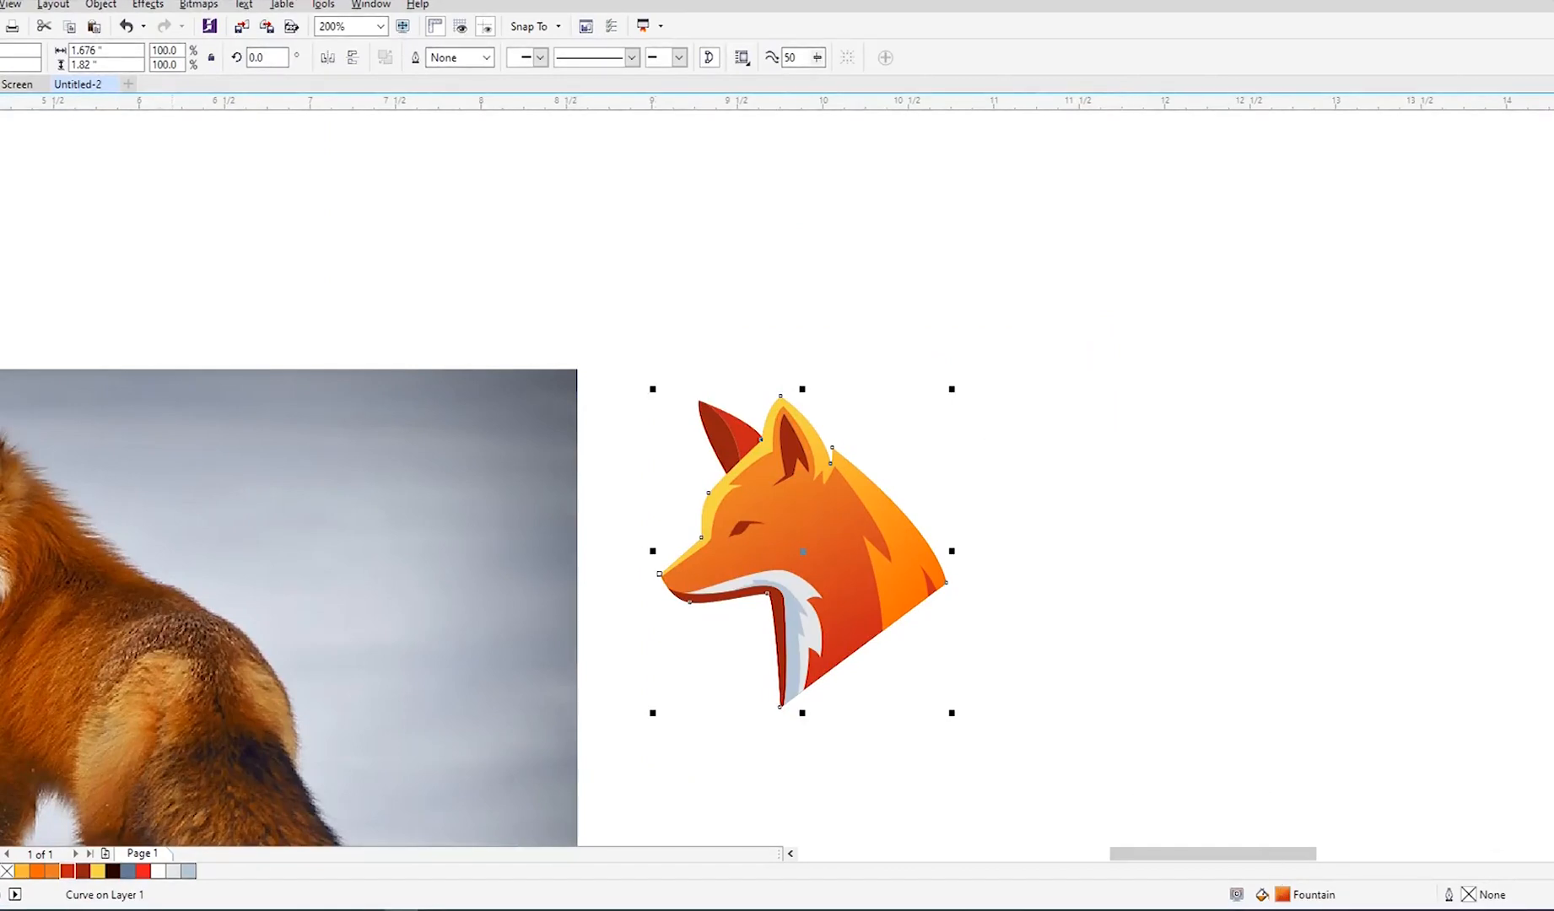
key(g)
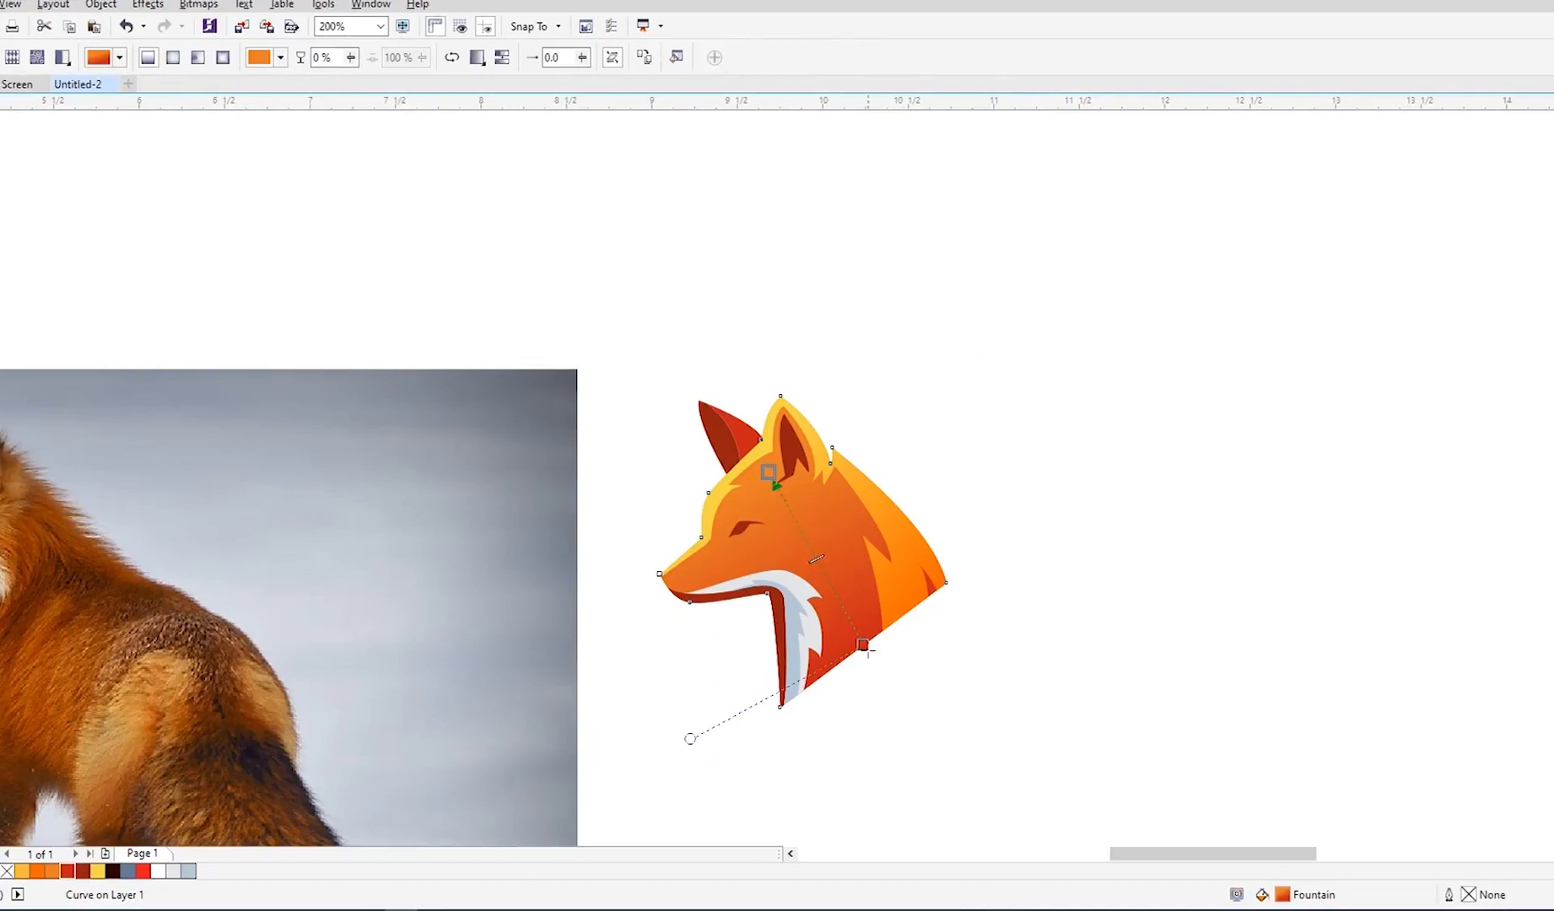
key(space)
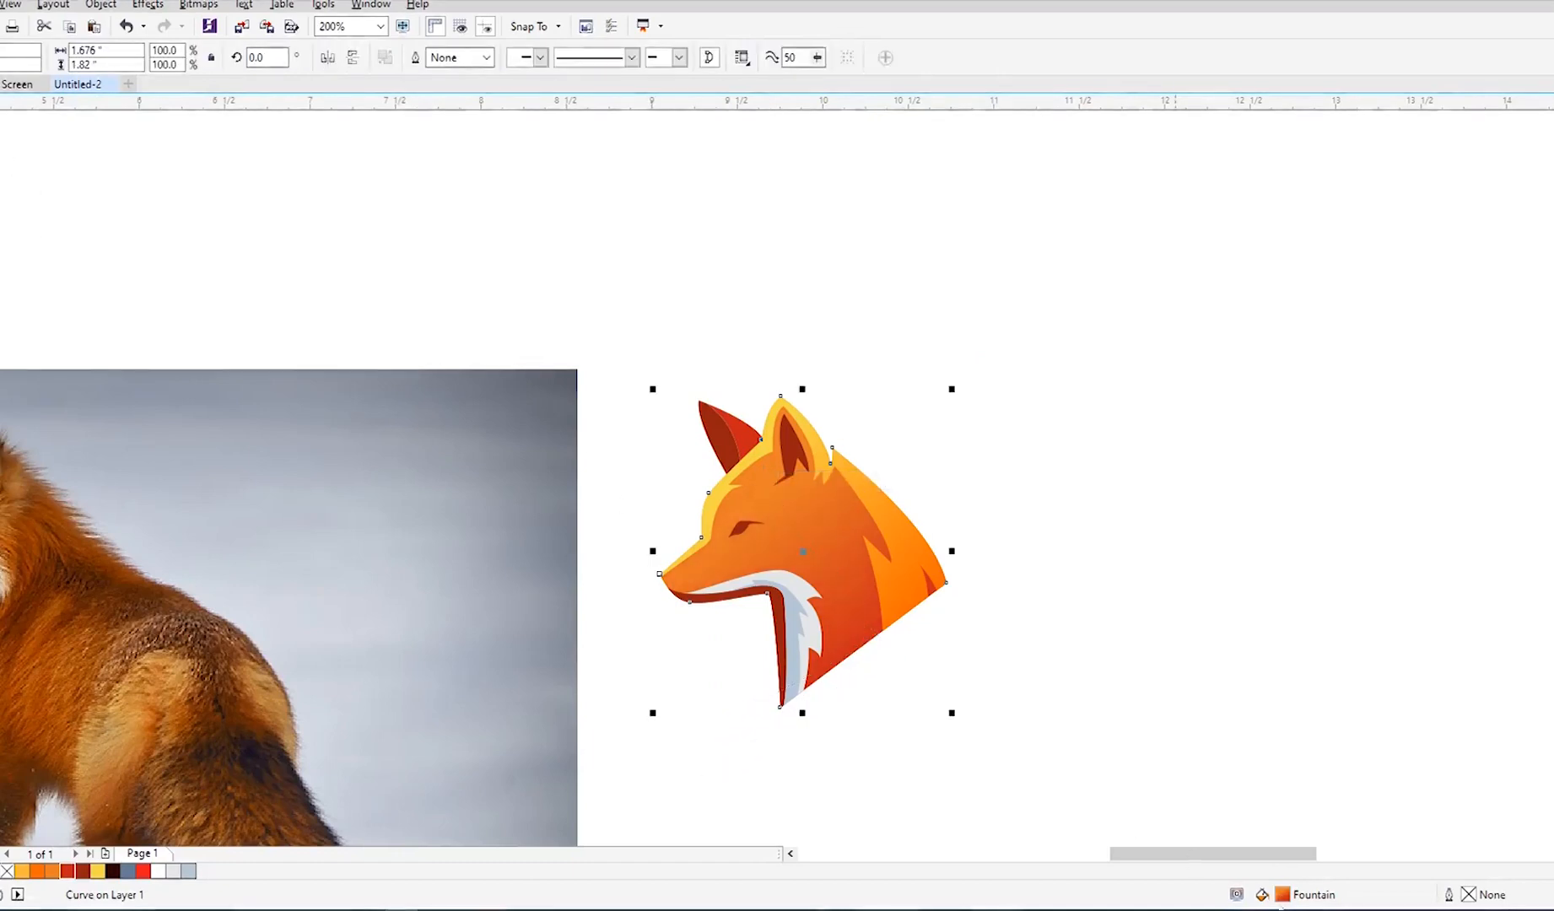
key(F11)
click(1031, 718)
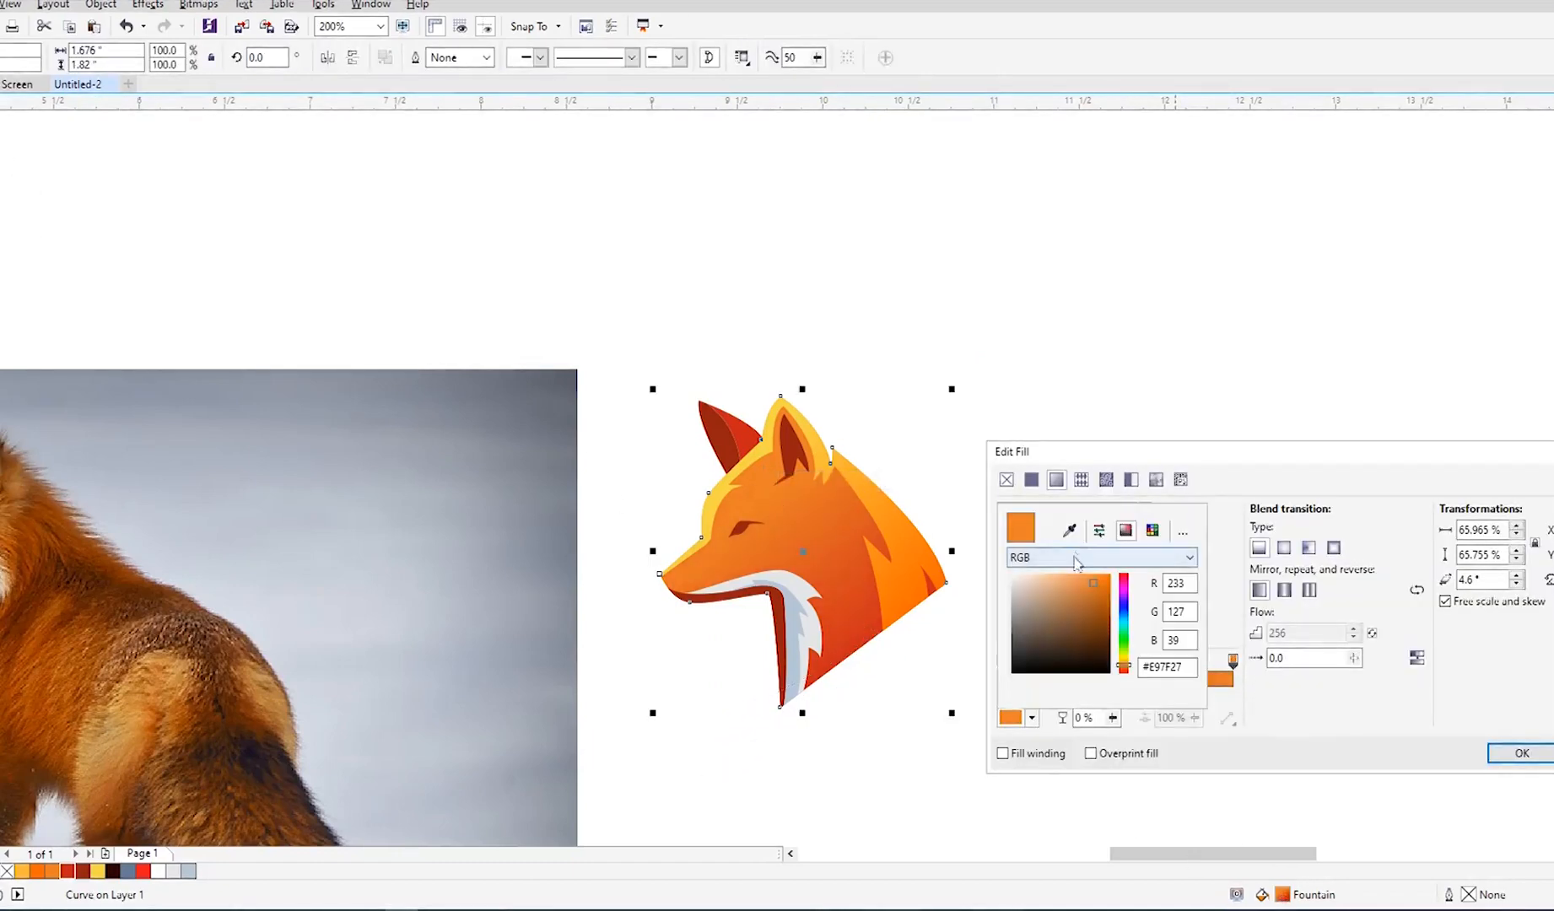
click(26, 872)
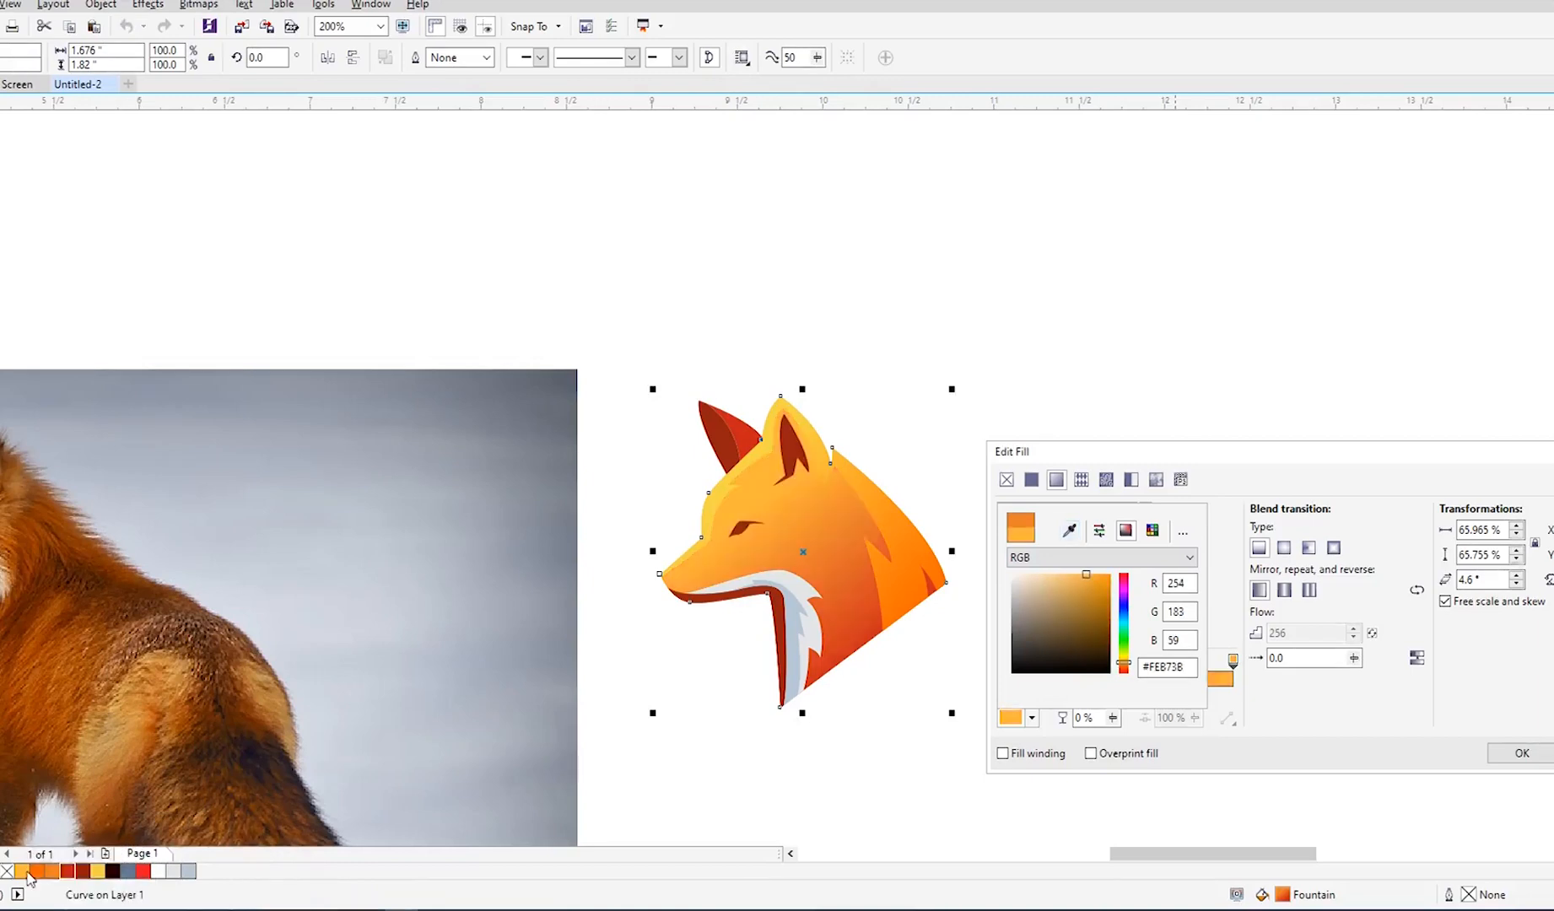
click(1533, 757)
click(1534, 757)
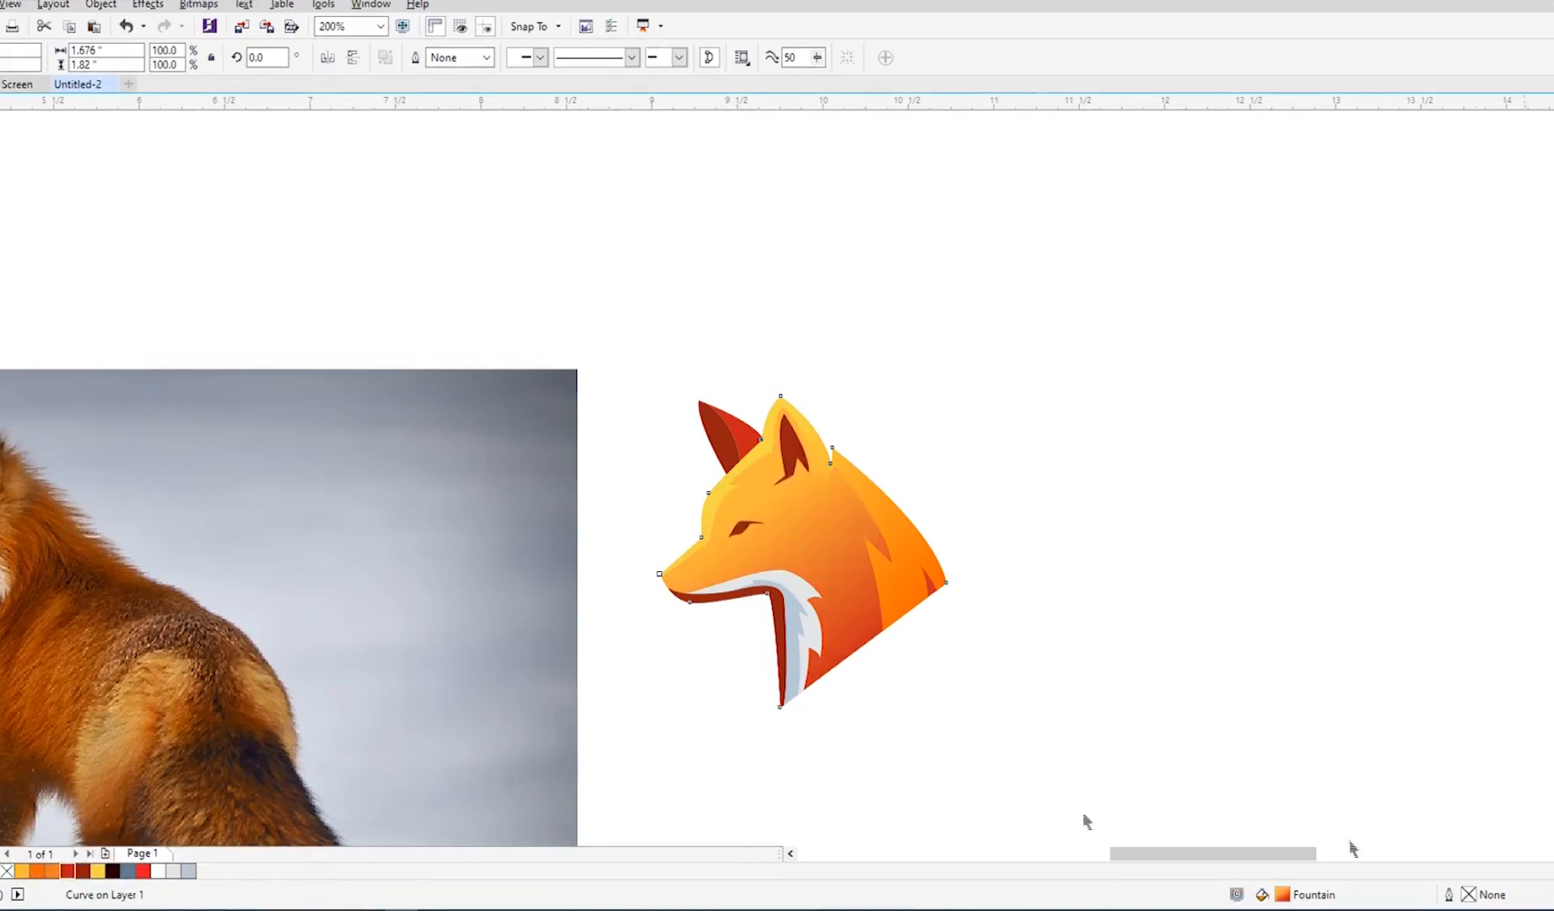
Step: Stretch the head's gradient from just outside the forehead by the rear ear to the neck's lower edge
key(g)
drag(767, 494, 728, 455)
drag(887, 651, 909, 634)
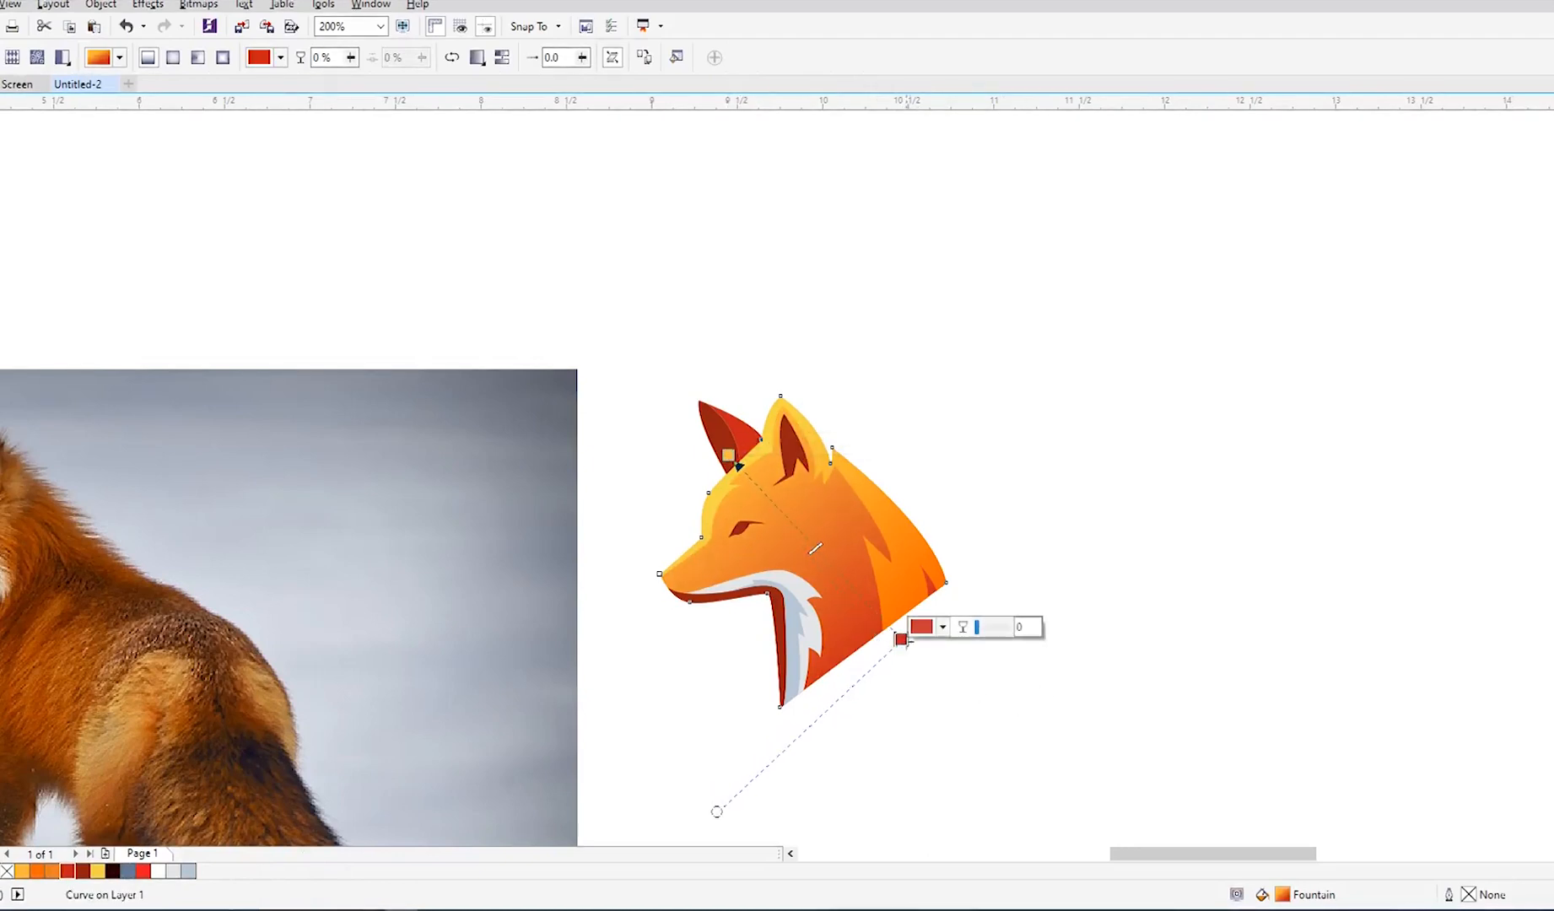
click(1030, 646)
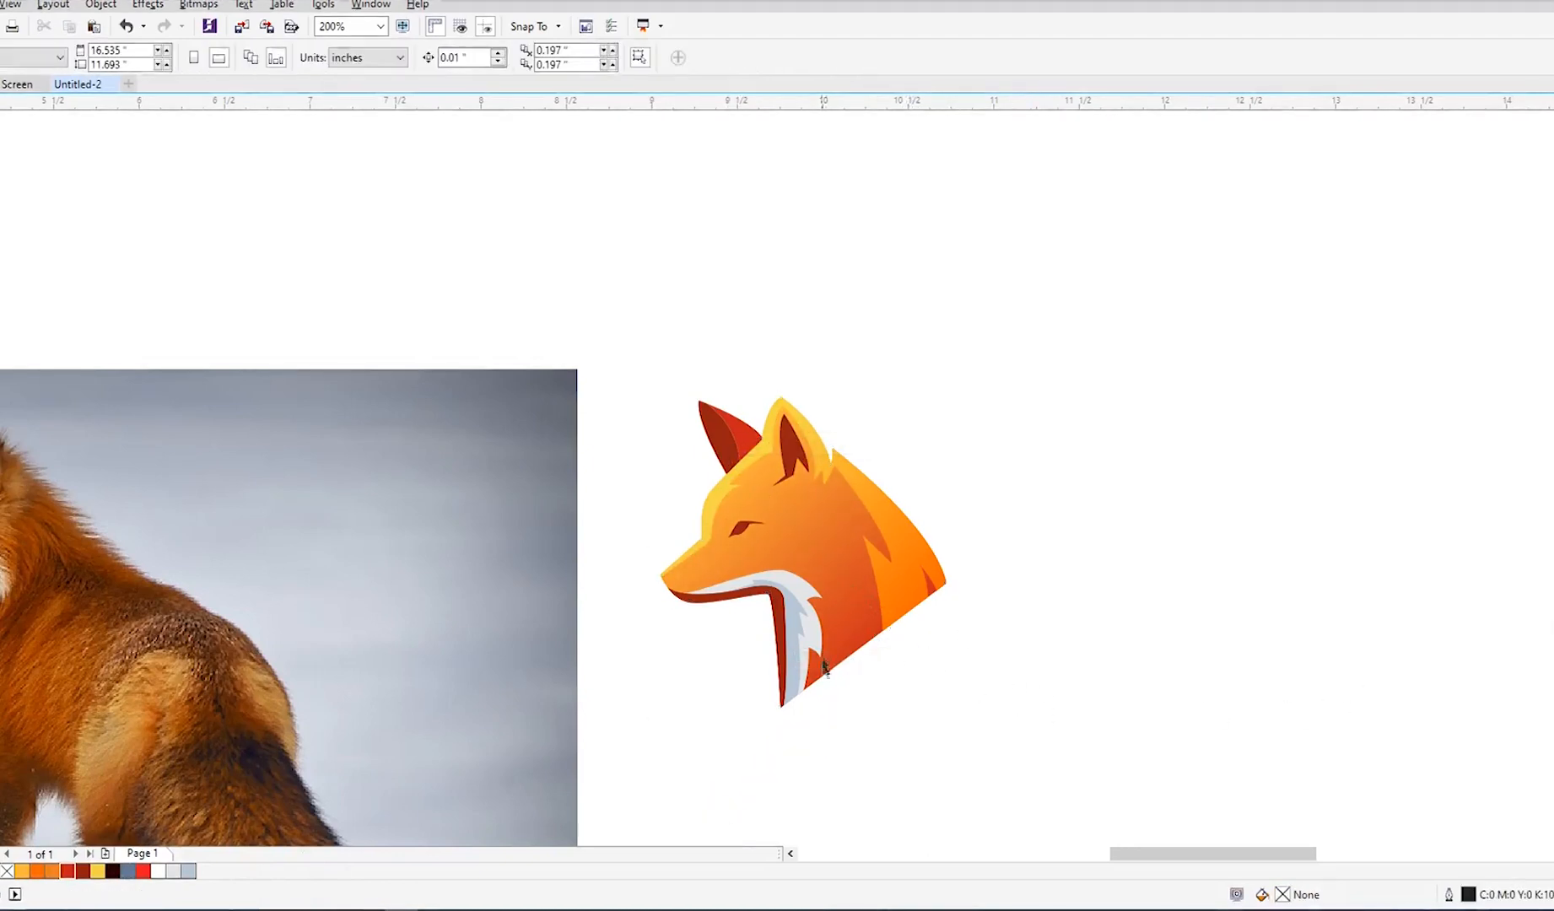
Step: Draw a guide curve from outside the nose tip through the tip, across the front of the snout and out below the jaw
scroll(693, 604, up, 2)
scroll(660, 597, up, 1)
click(660, 597)
key(p)
click(249, 459)
click(485, 412)
drag(782, 567, 950, 589)
drag(791, 692, 725, 765)
Step: Use Smart Fill to create the nose region below the guide curve, and delete the curve
key(s)
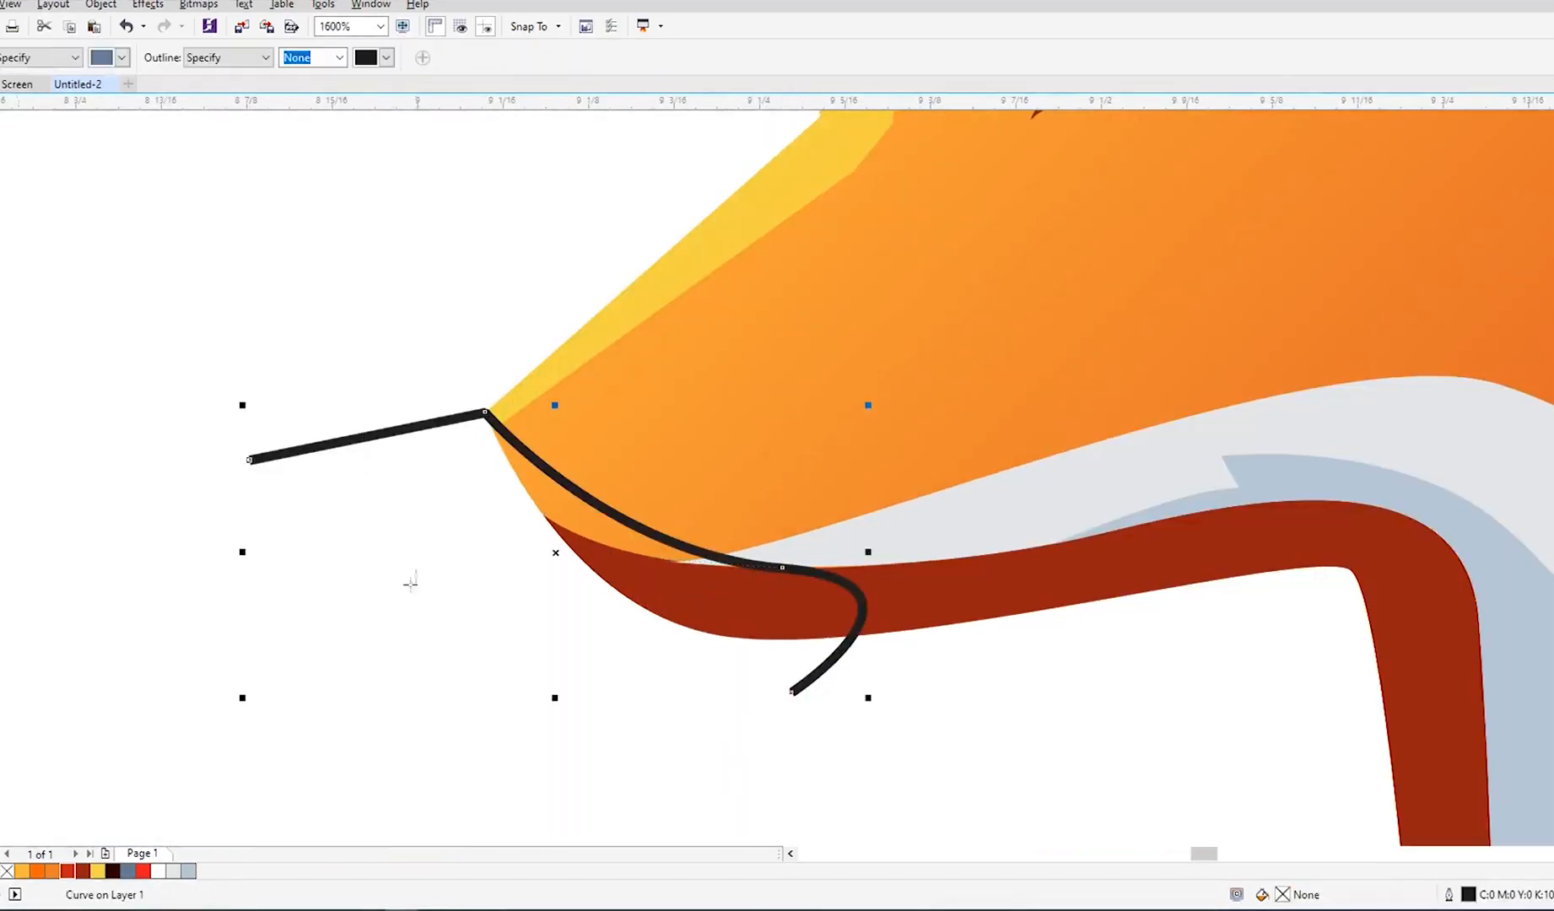
click(574, 514)
key(space)
click(284, 454)
key(Delete)
Step: Weld the new nose piece to the dark red mouth and throat band
click(621, 532)
shift+click(654, 587)
click(418, 58)
click(486, 536)
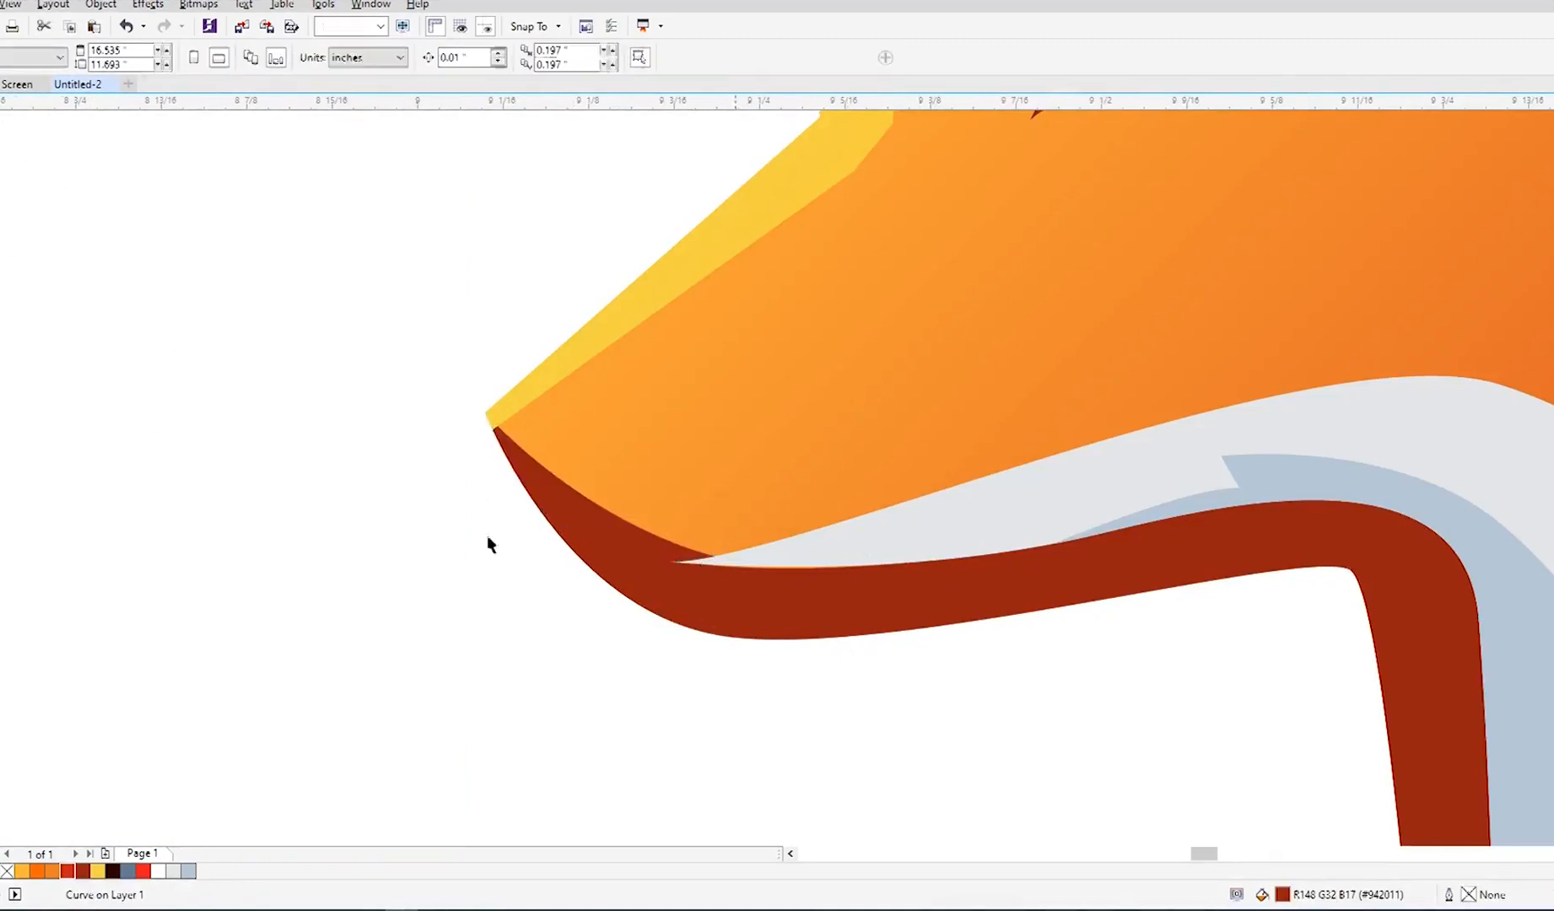
Step: Draw a closed sliver about 0.257 by 0.049 inches under the eye, filled with yellow #F6D647 and without an outline
scroll(485, 541, down, 2)
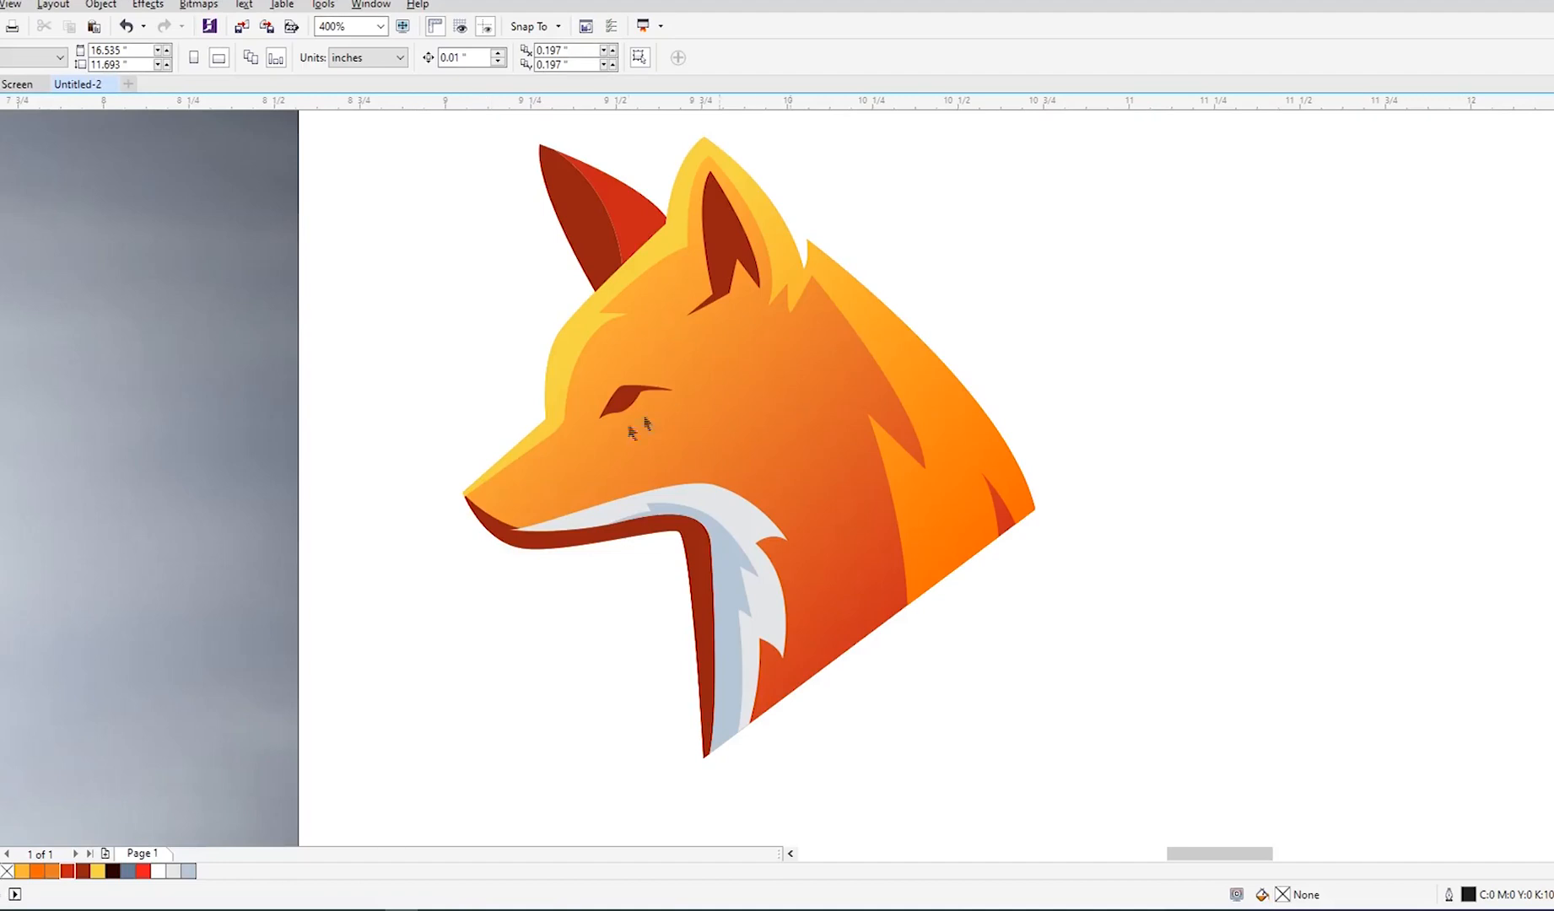
key(p)
scroll(554, 420, up, 1)
click(630, 433)
drag(805, 410, 926, 415)
scroll(925, 415, up, 1)
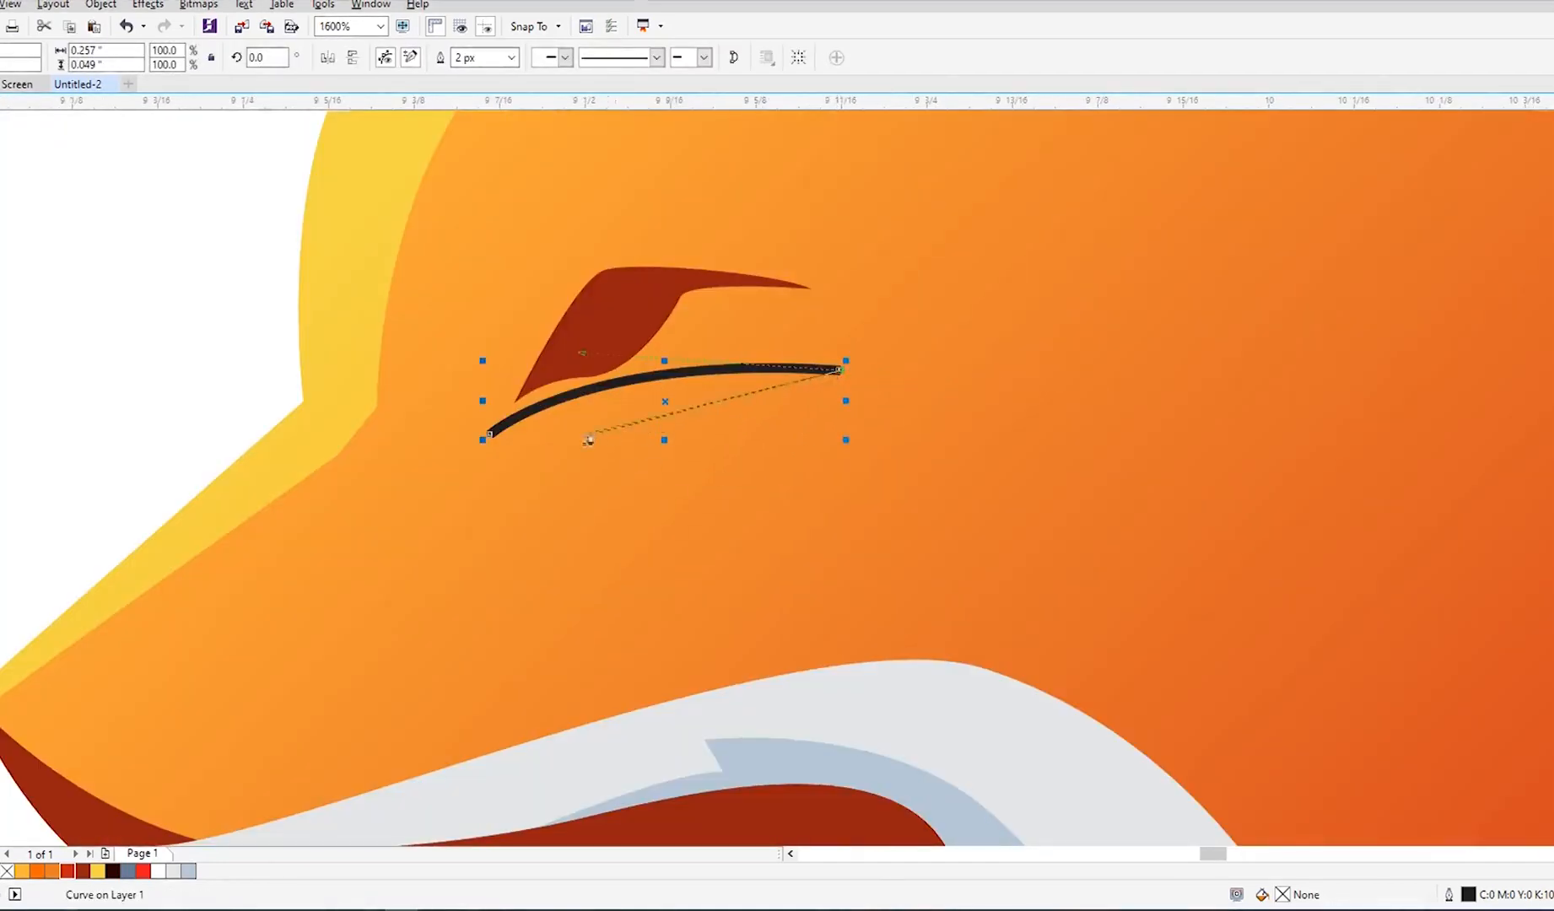
click(490, 433)
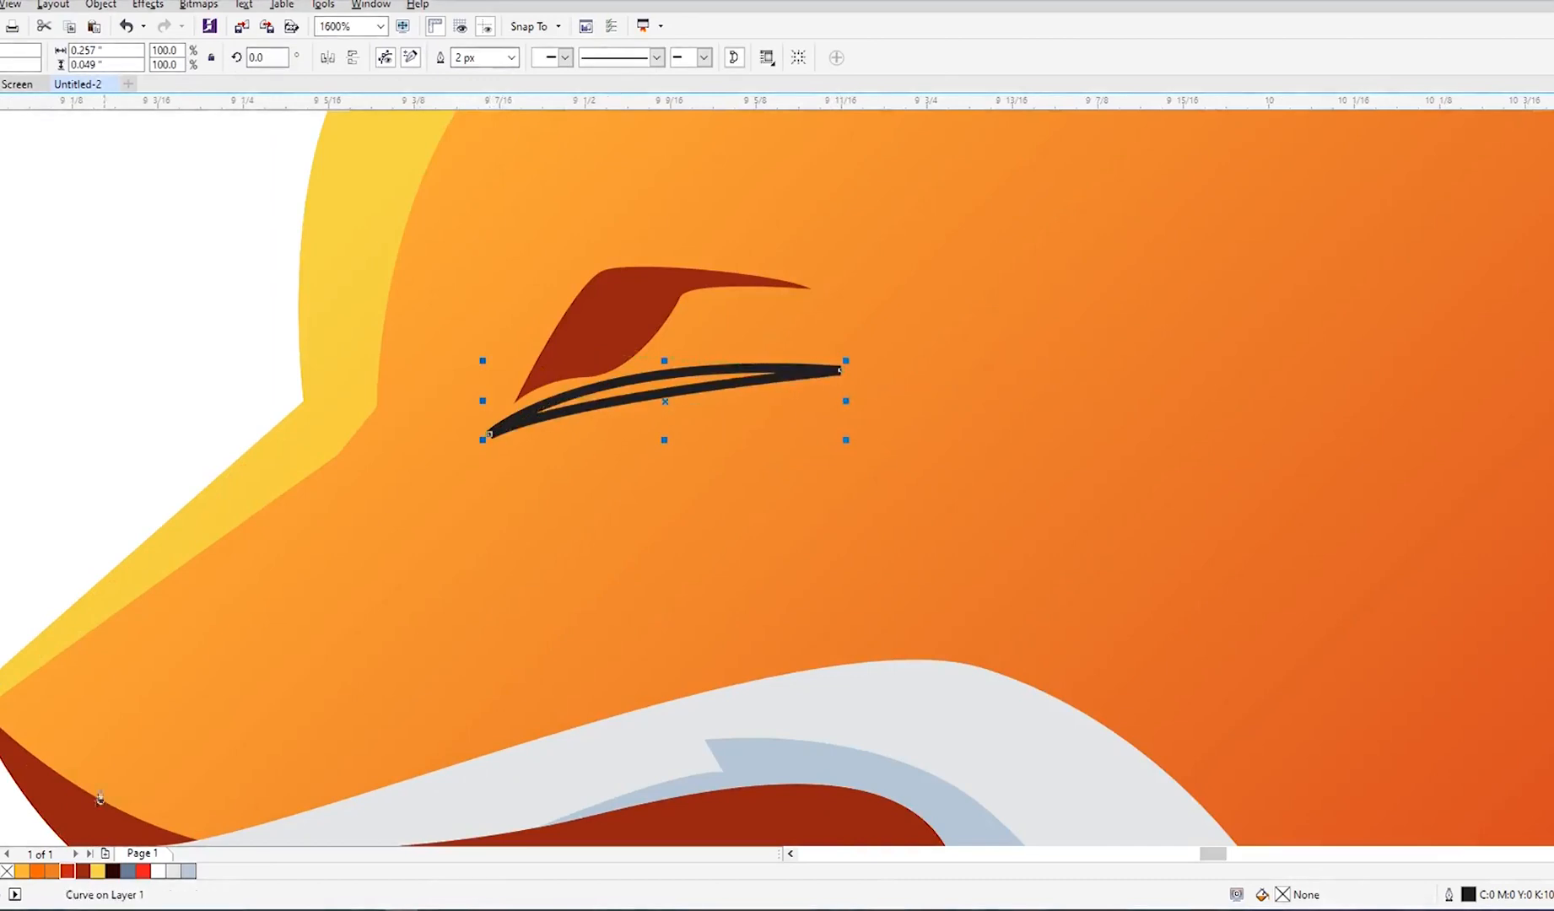
click(99, 873)
right_click(7, 871)
Step: Reshape the curvature of the yellow sliver under the eye with the Shape tool
key(F10)
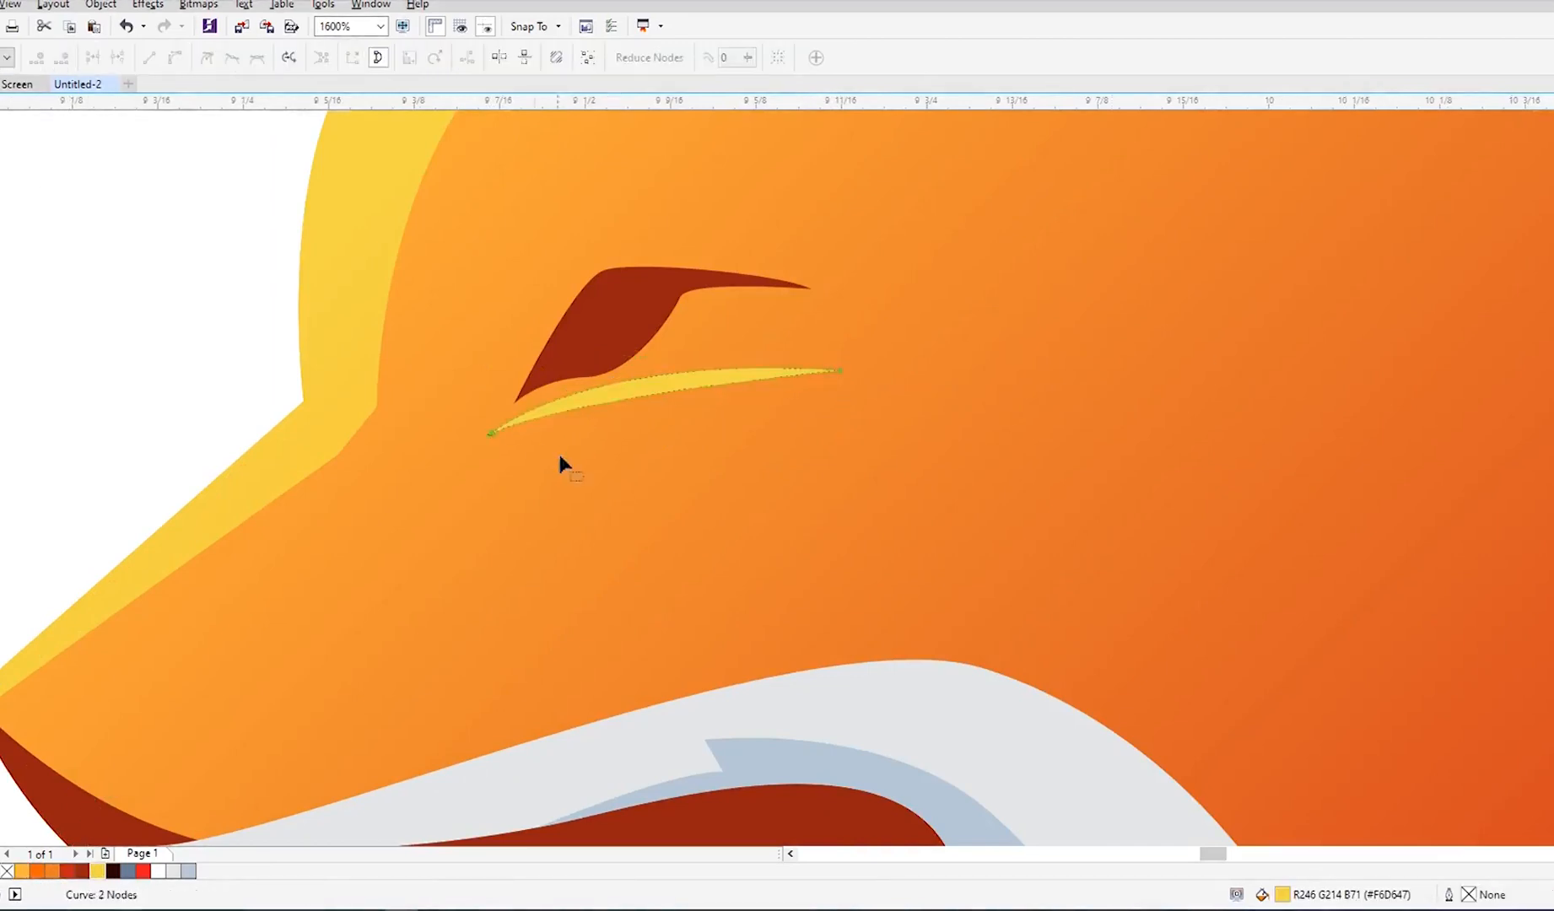
click(825, 372)
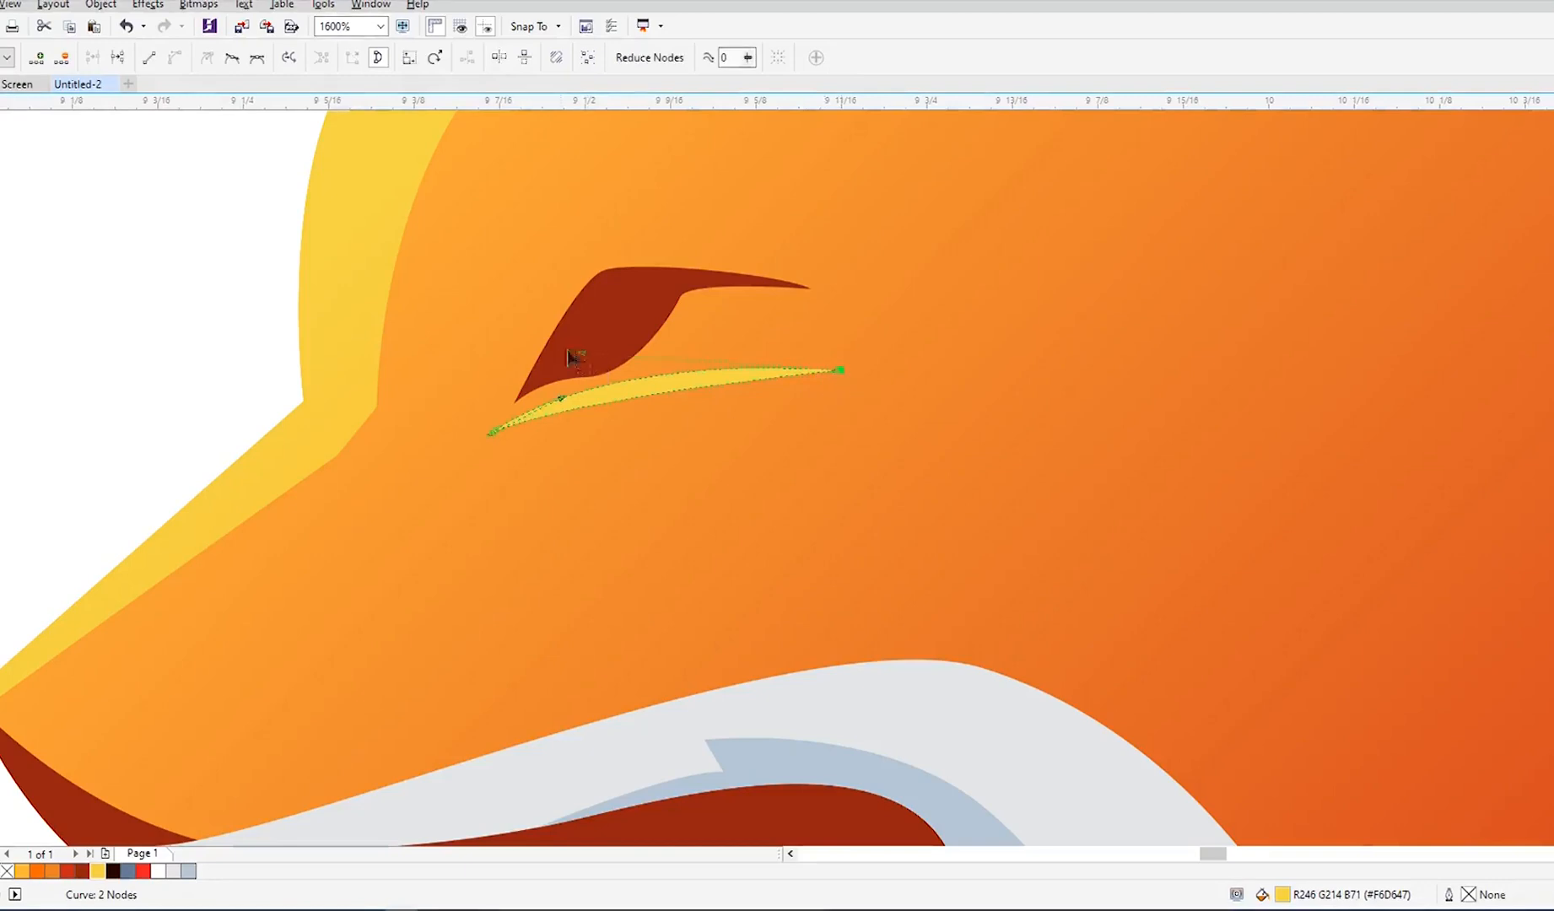
click(841, 368)
drag(561, 399, 591, 376)
click(571, 359)
scroll(525, 383, up, 1)
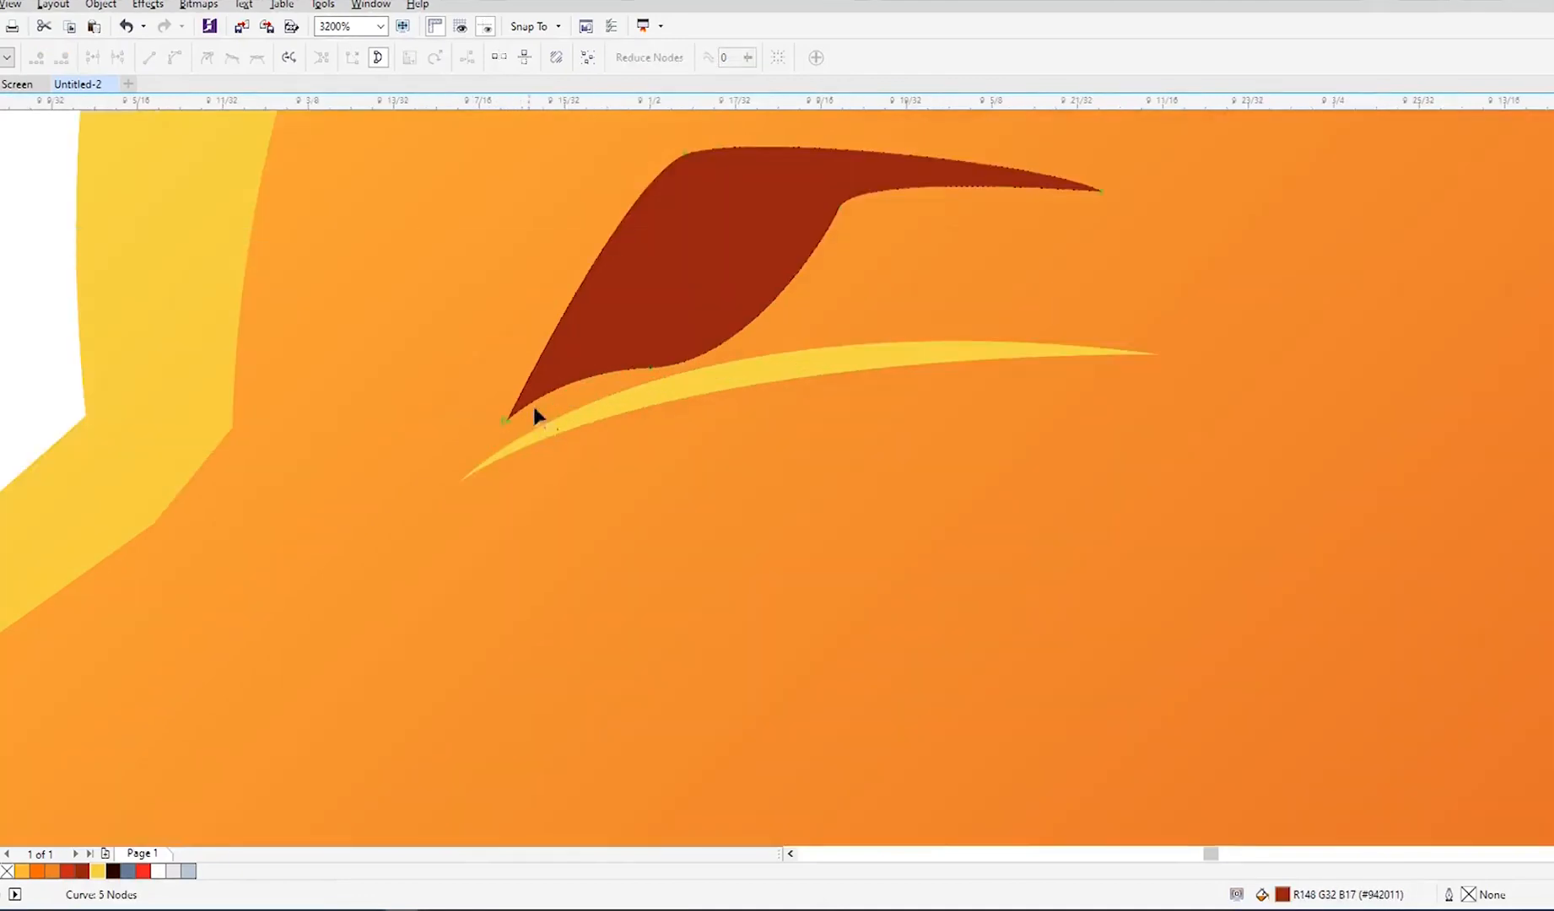
key(space)
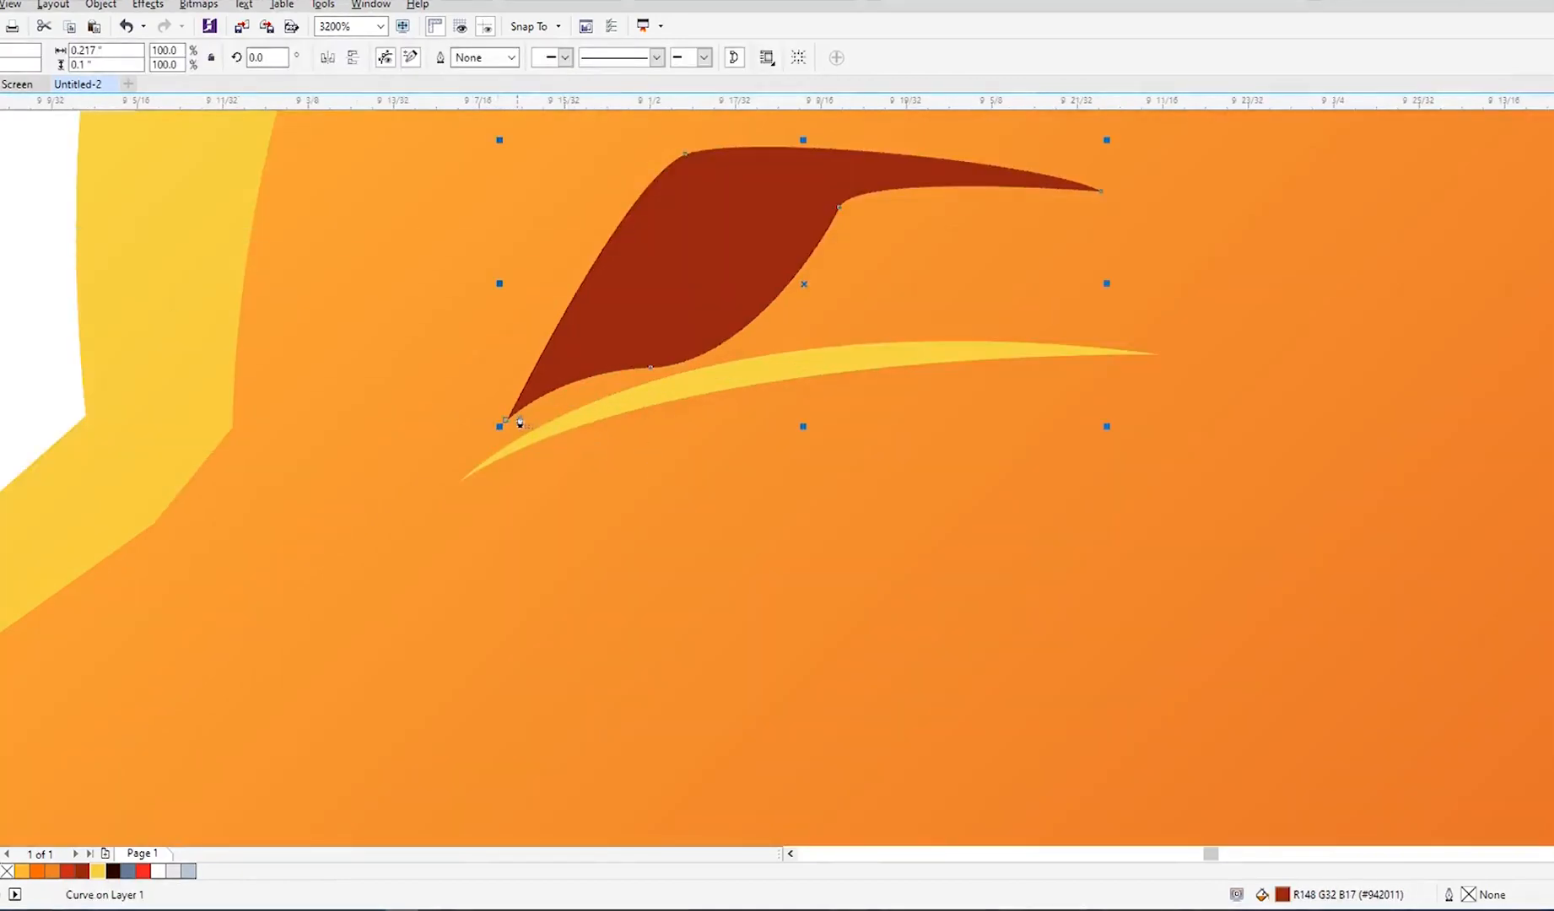
key(F5)
click(519, 413)
drag(828, 338, 927, 345)
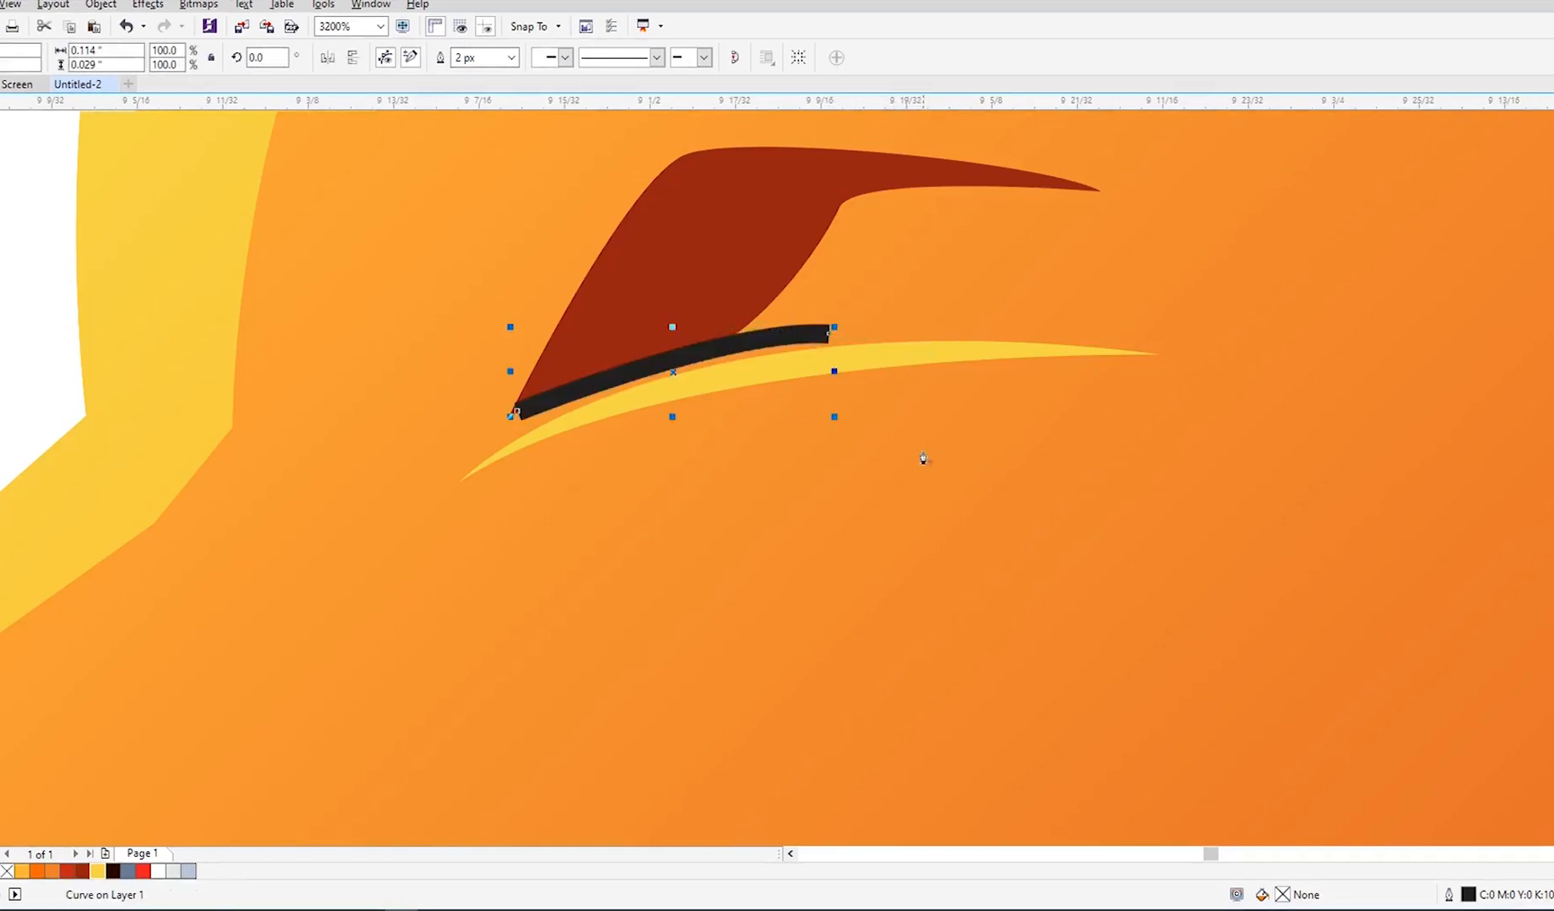
key(Delete)
Step: Draw an open zigzag guide curve with one low and one high point from the white cheek fur across the lower neck edge
scroll(638, 447, down, 2)
scroll(492, 456, down, 2)
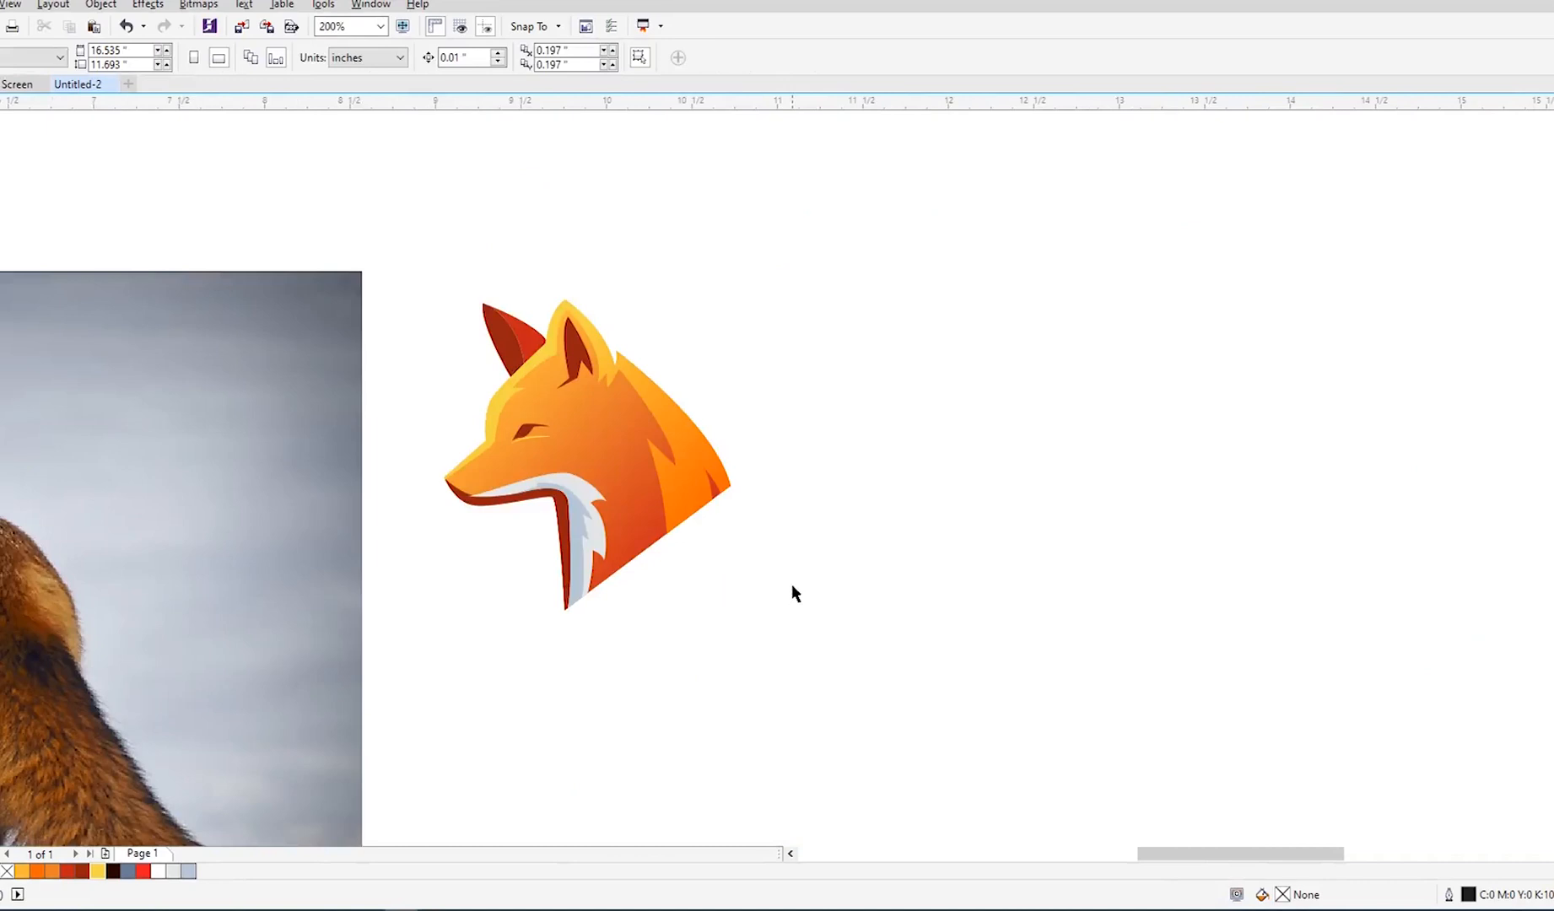
scroll(792, 583, down, 1)
scroll(693, 561, up, 1)
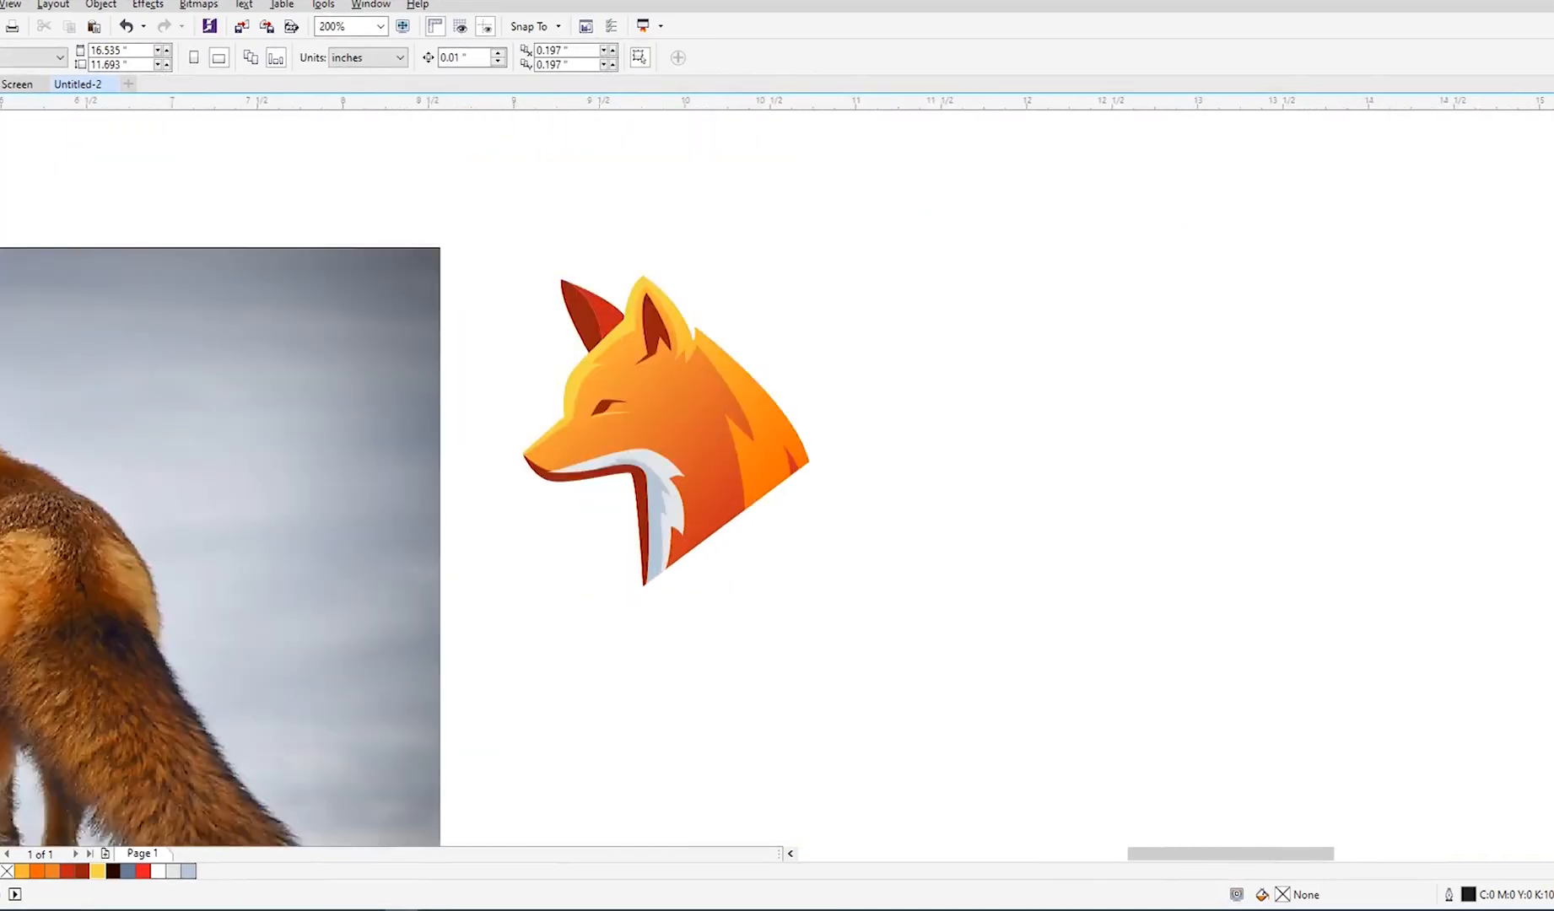
key(p)
scroll(622, 493, up, 2)
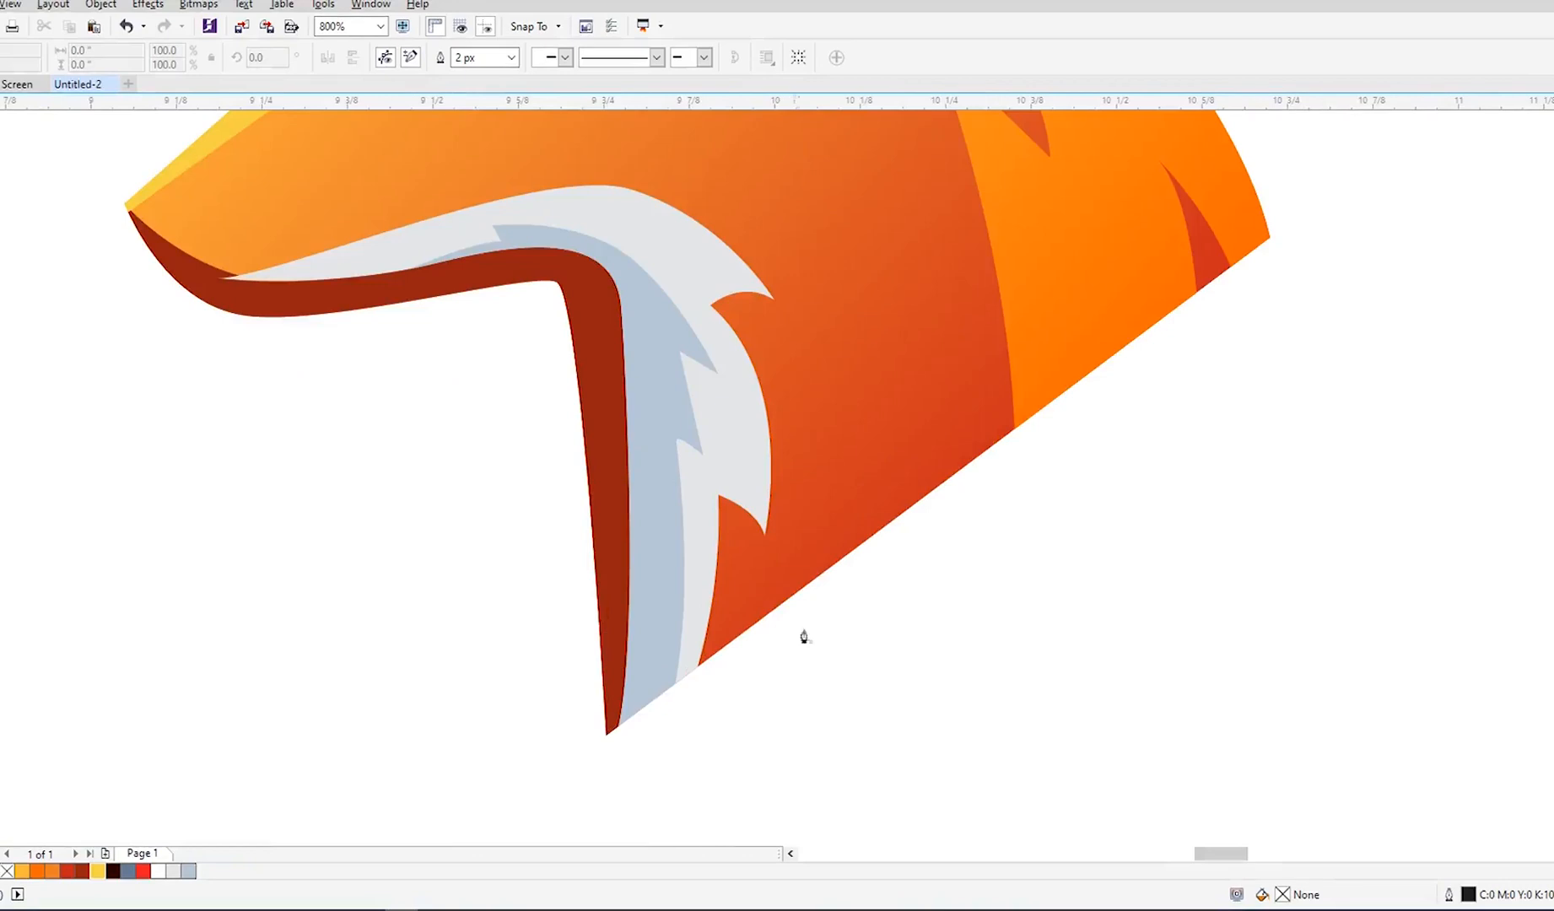
drag(739, 559, 761, 651)
click(748, 603)
drag(829, 356, 834, 246)
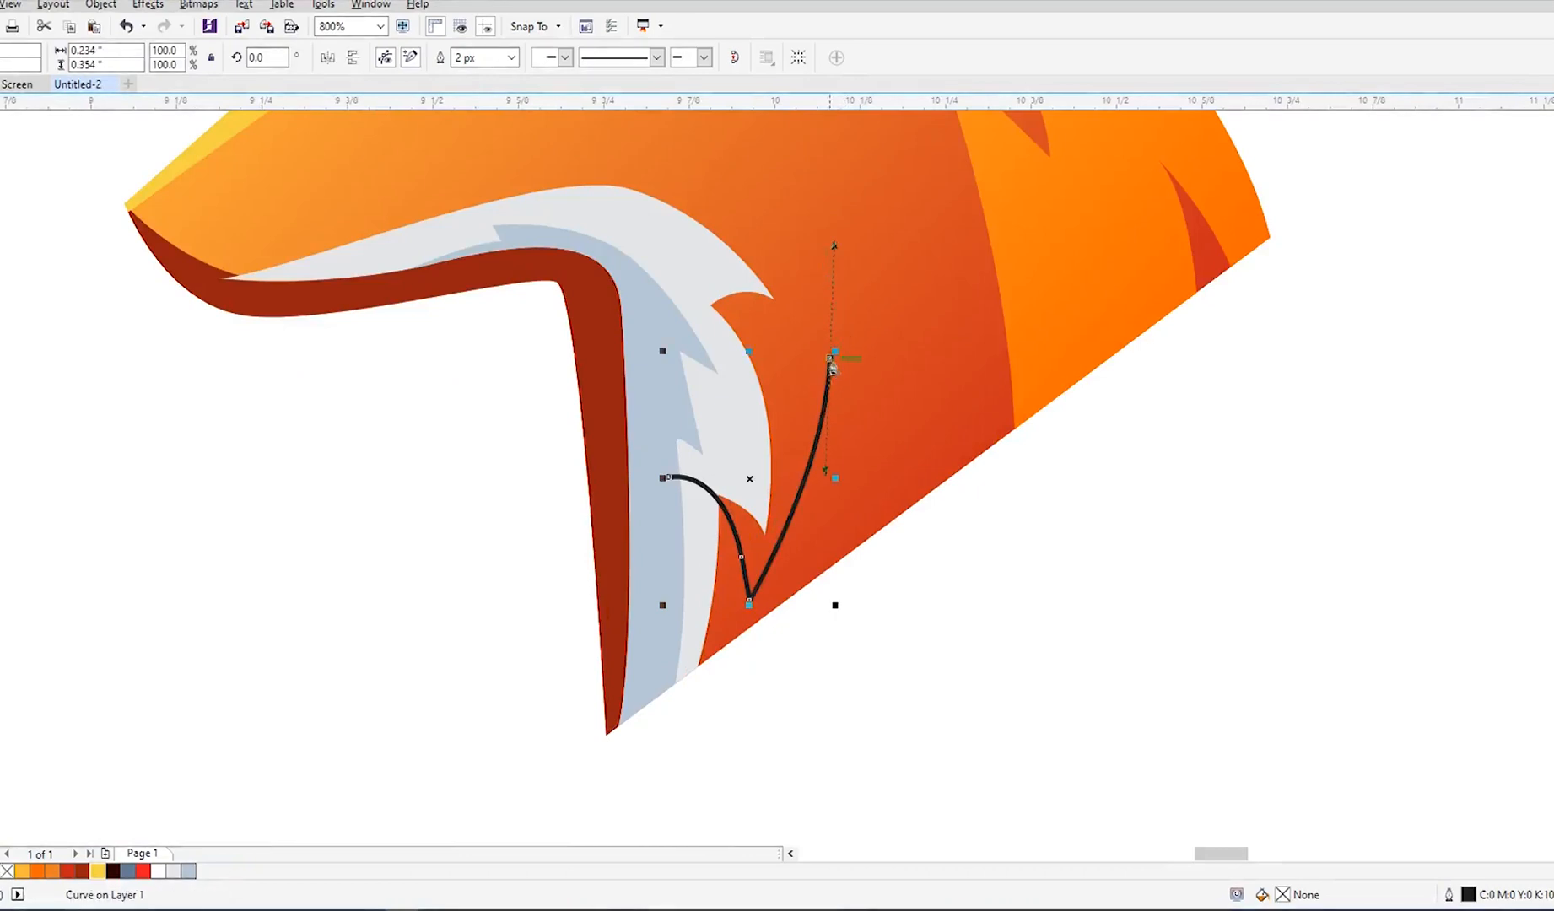
drag(824, 609, 801, 702)
Step: Reshape the zigzag guide curve by repositioning its lower and upper corner nodes and adjusting the adjoining curvature
key(F10)
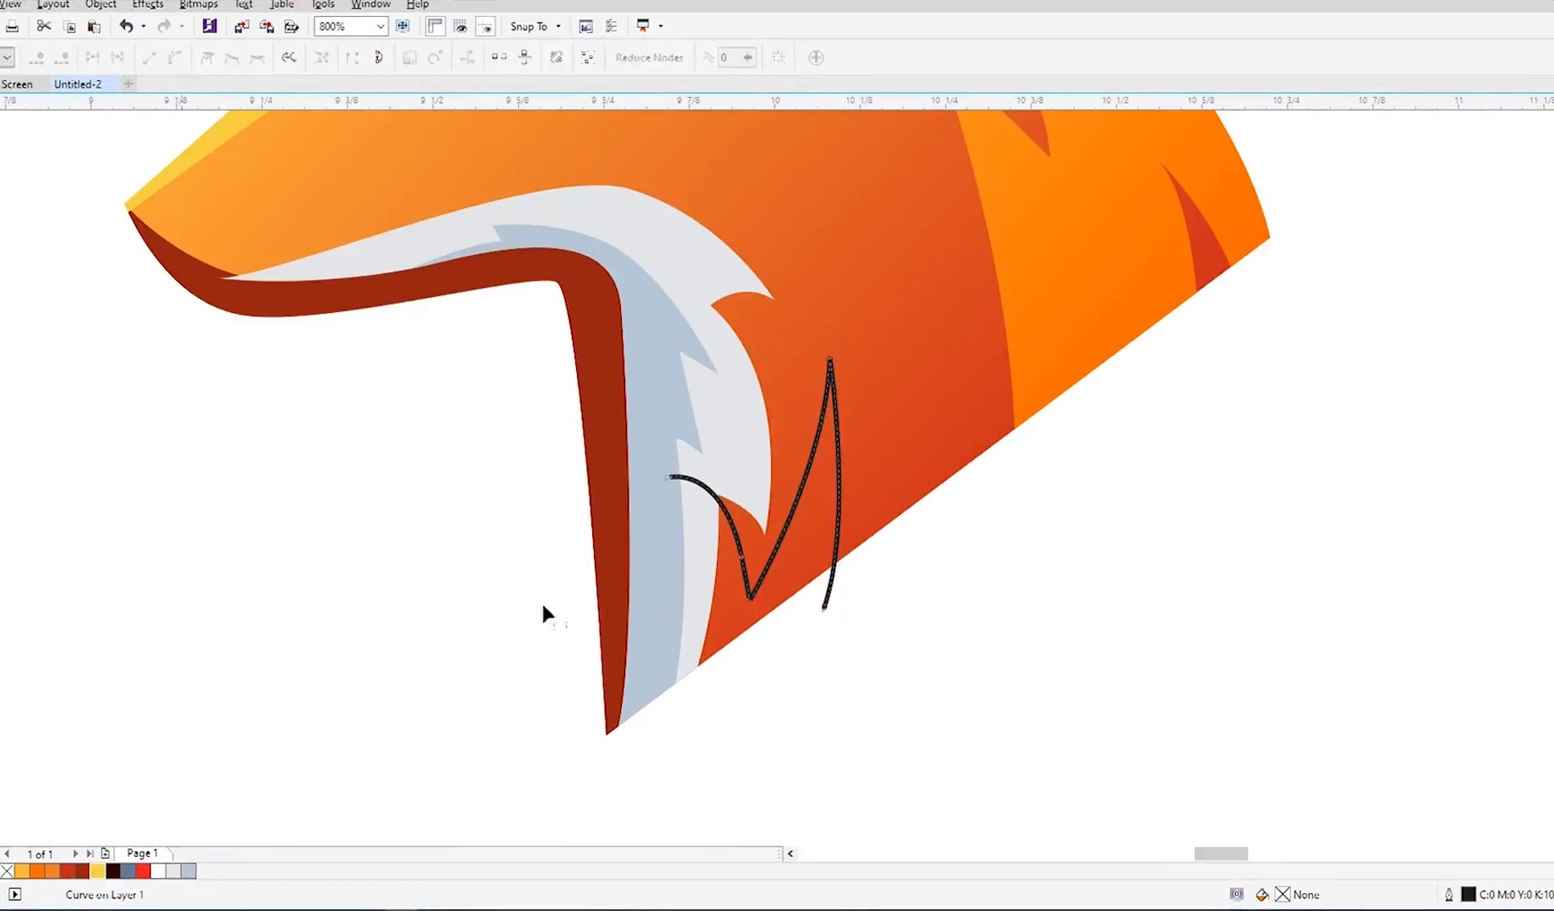
drag(750, 598, 763, 589)
double_click(741, 558)
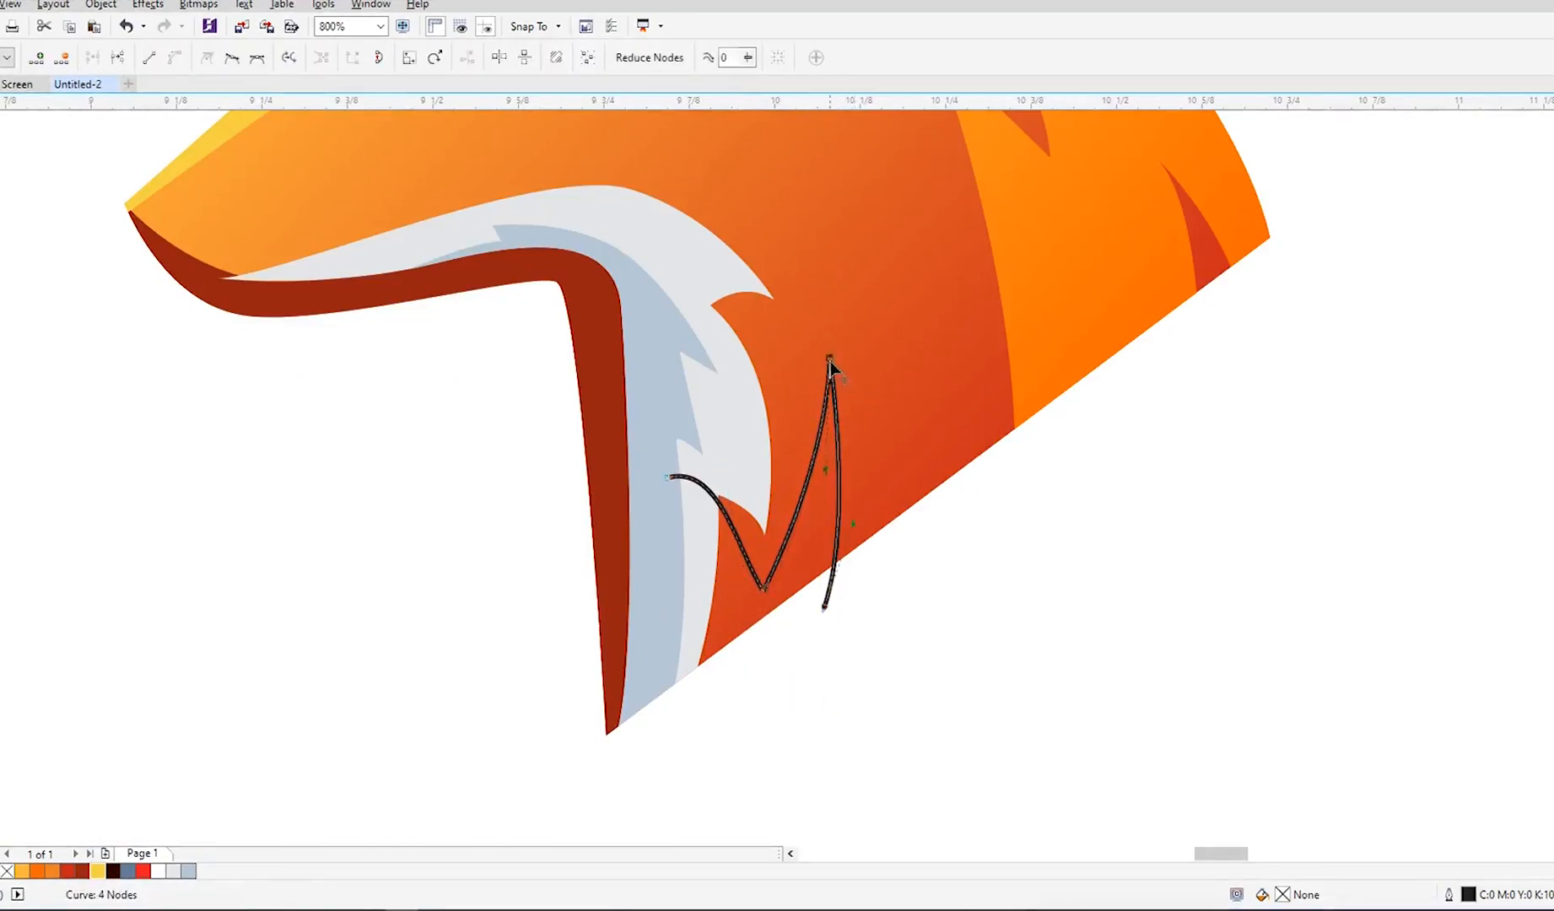
drag(830, 360, 805, 359)
drag(801, 469, 815, 487)
drag(805, 360, 794, 399)
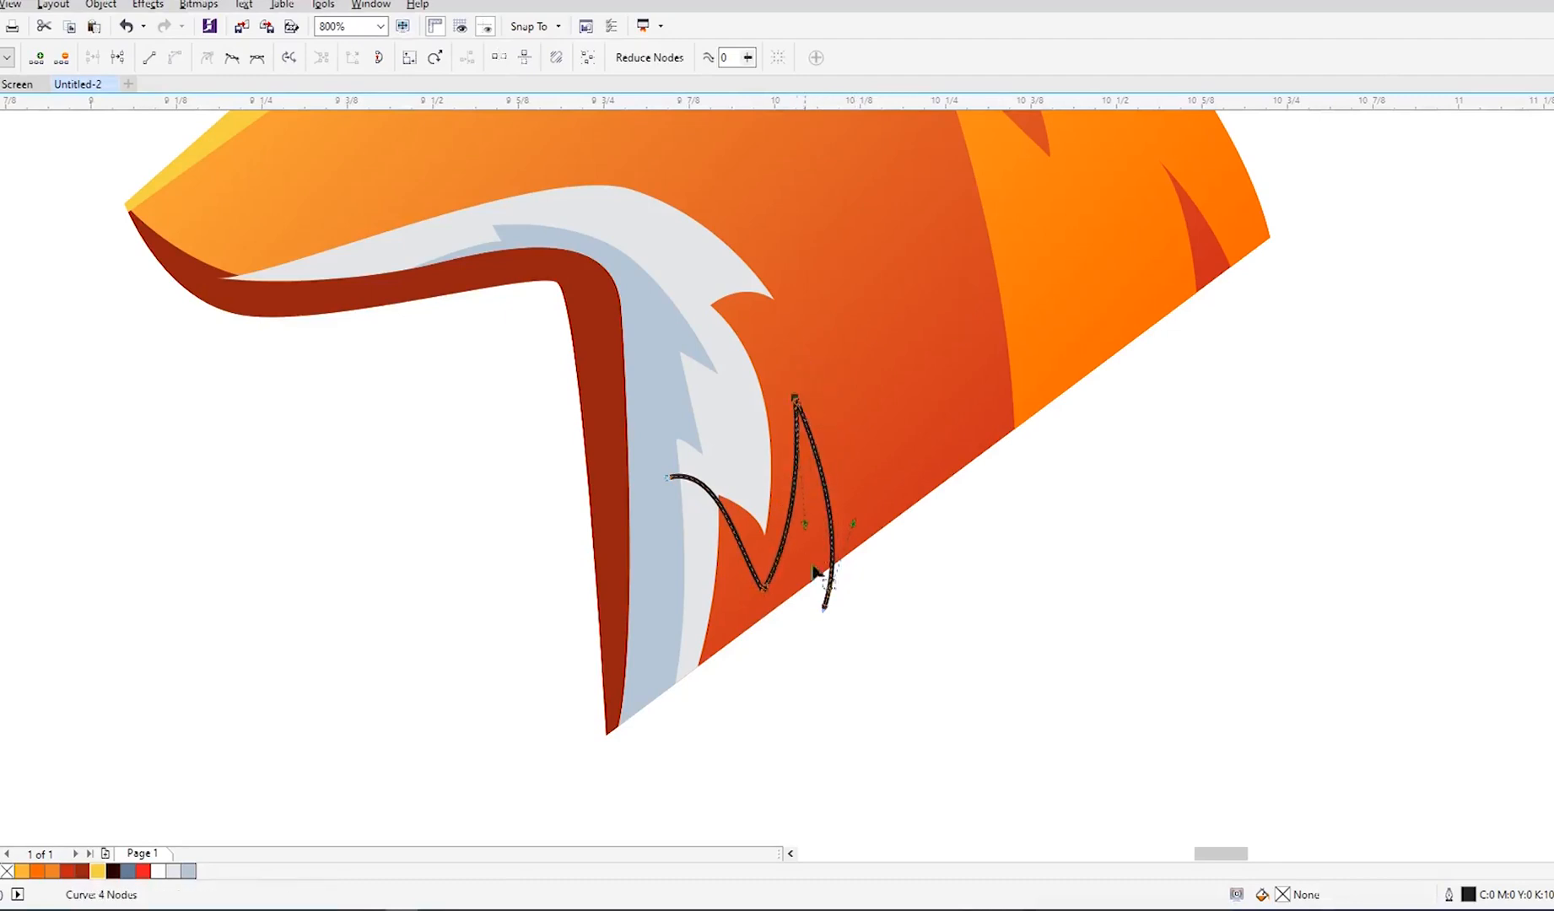
Step: Smart Fill the neck area below the zigzag curve, delete the curve, and color the new fur piece dark red #942011
key(s)
click(745, 614)
key(space)
click(824, 609)
key(Delete)
click(799, 563)
double_click(81, 874)
click(883, 672)
click(879, 661)
scroll(784, 616, down, 2)
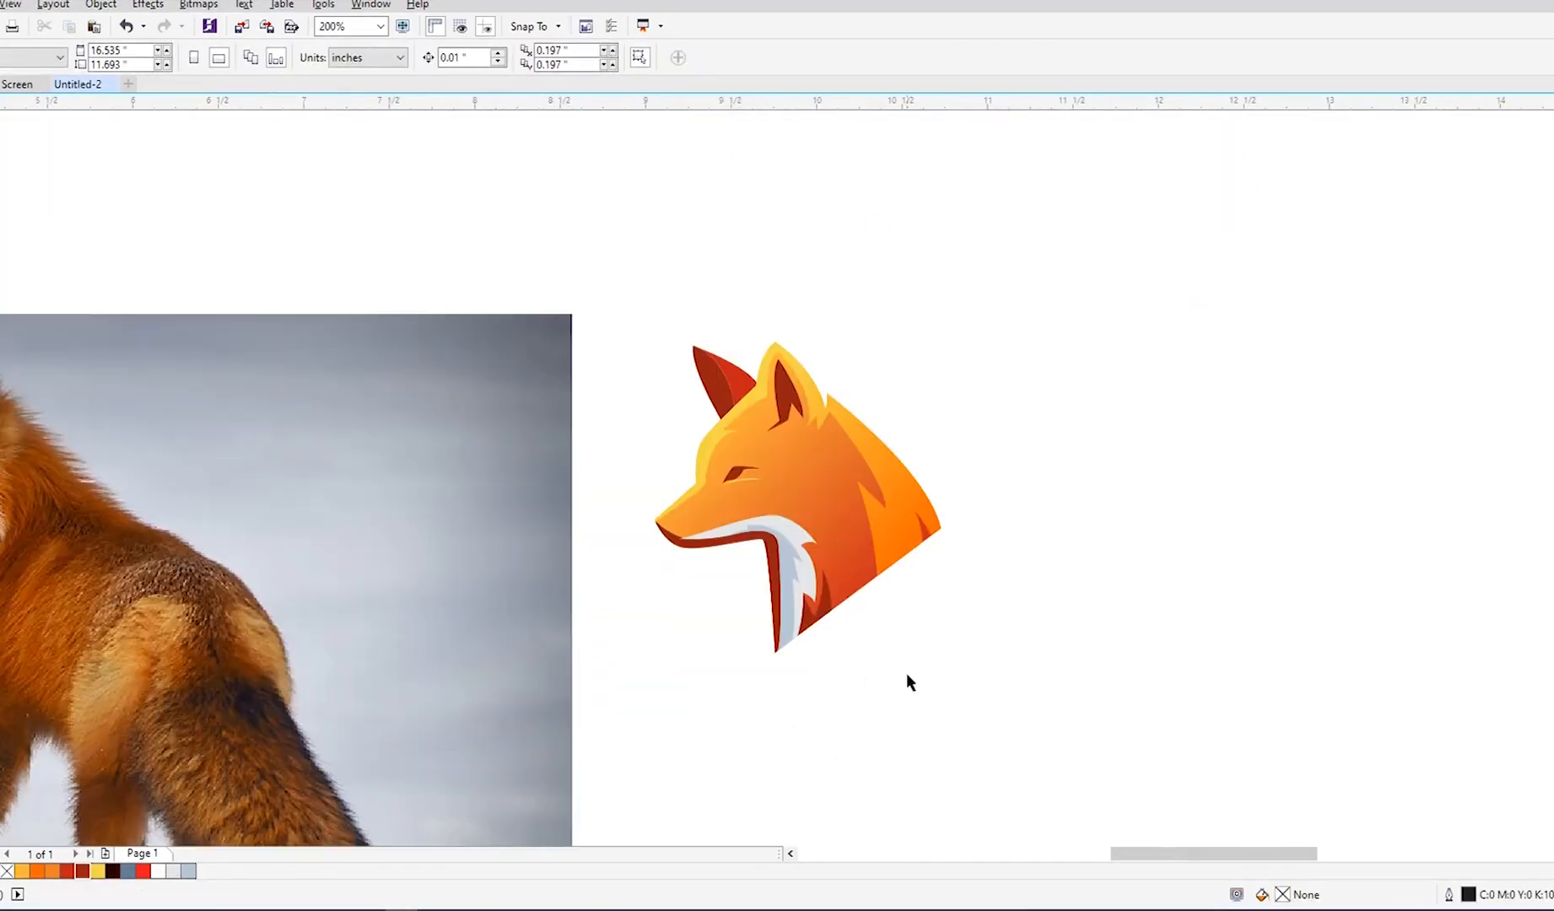
Step: Move the pointed fur-tip node behind the near ear slightly toward the ear with the Shape tool
scroll(780, 509, down, 1)
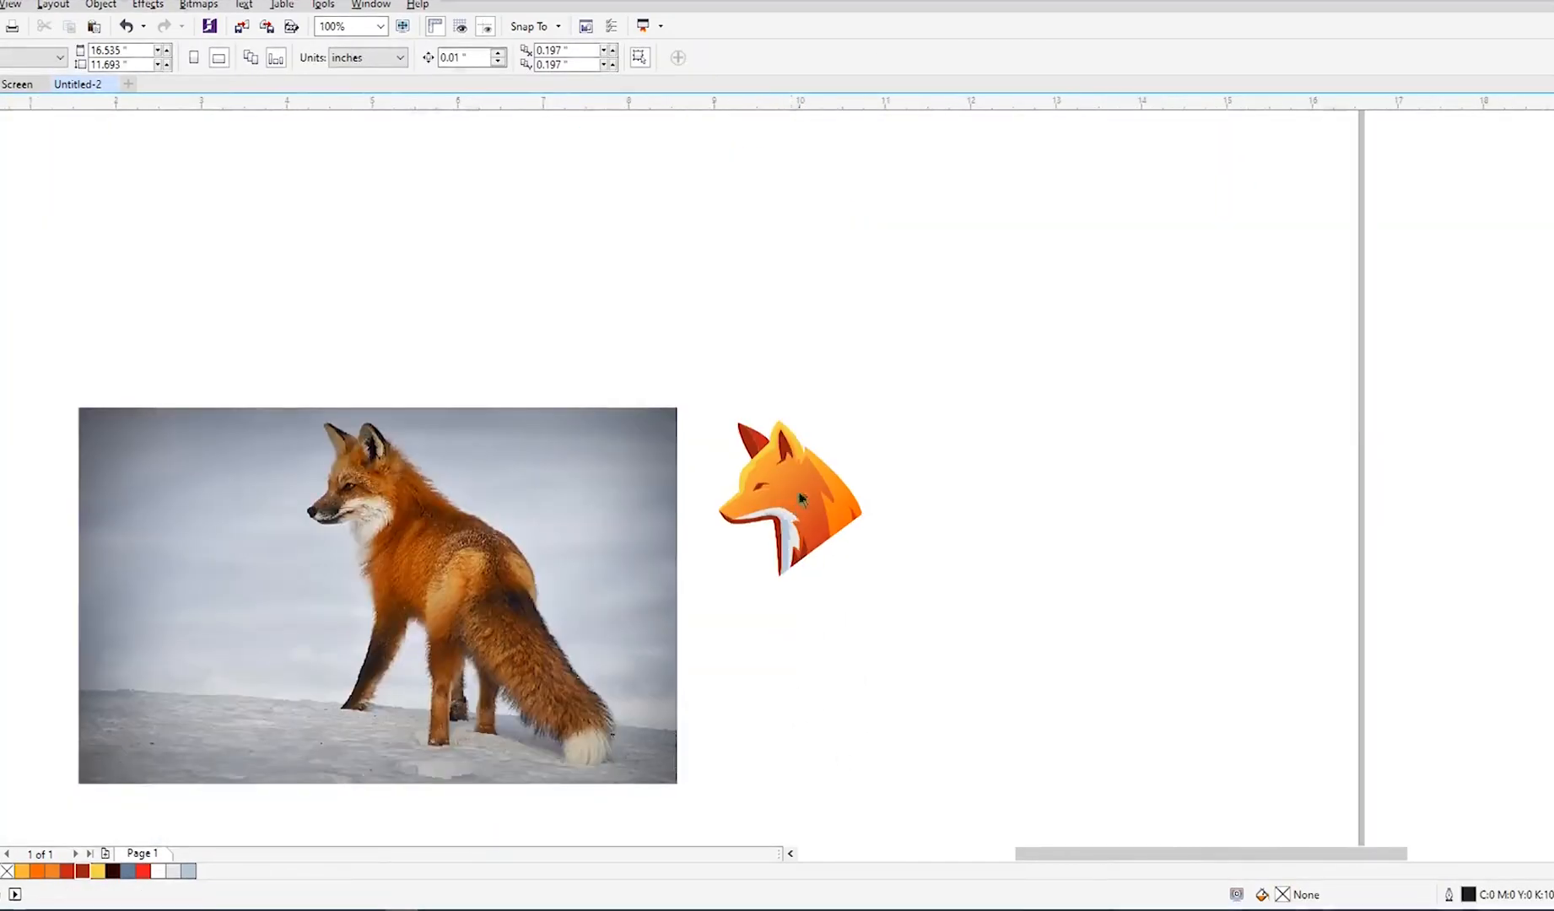
scroll(811, 468, up, 3)
click(776, 428)
key(F10)
scroll(778, 435, up, 1)
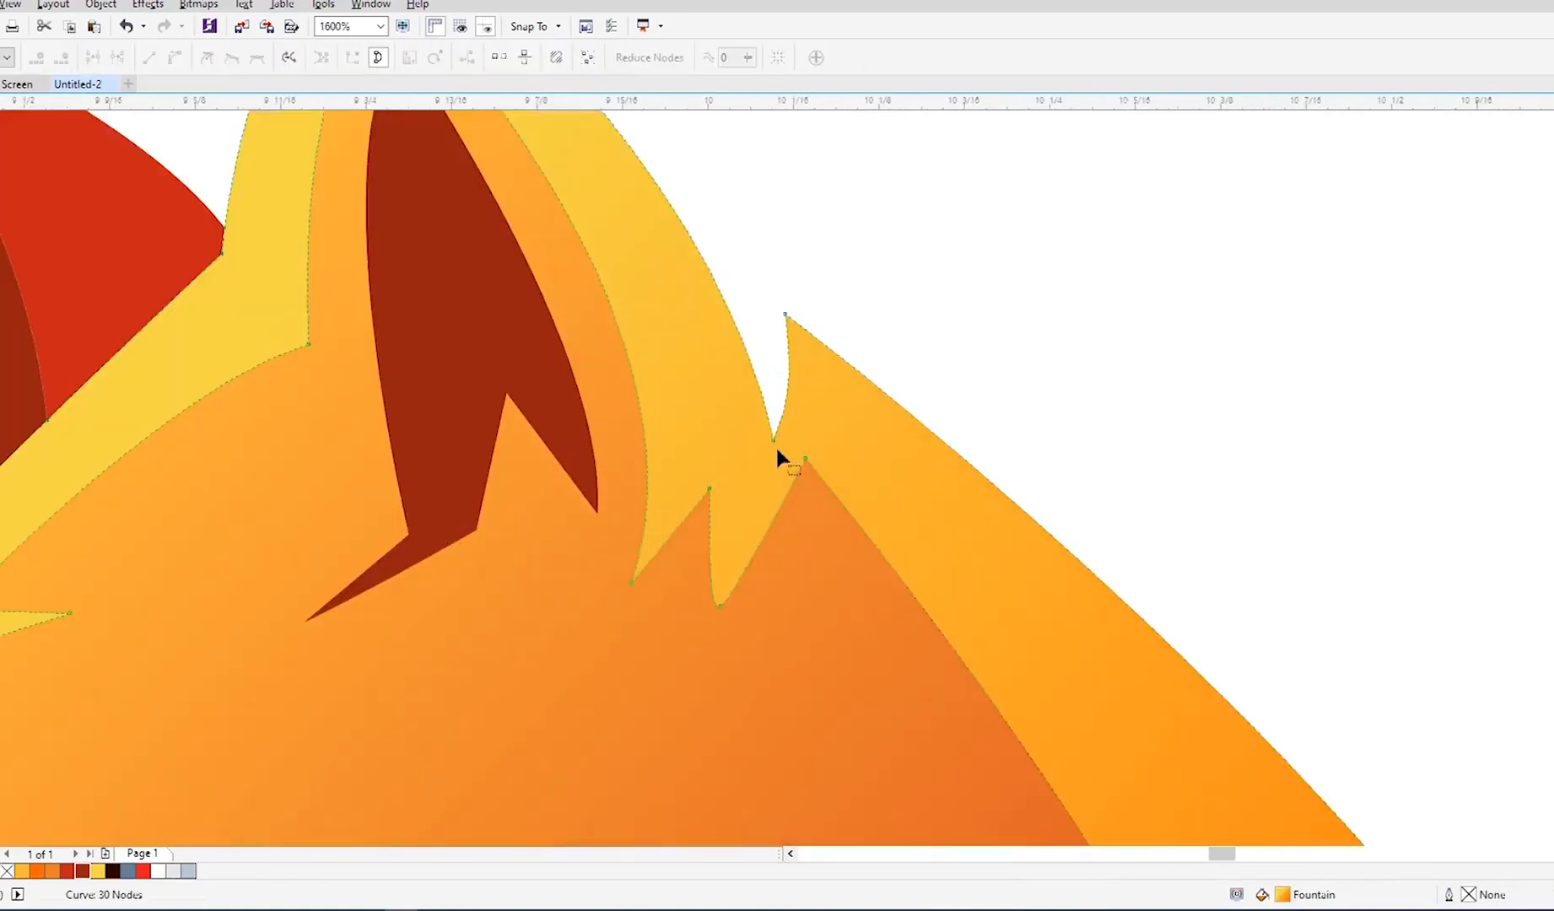
drag(785, 315, 769, 304)
drag(777, 398, 756, 301)
key(ctrl+z)
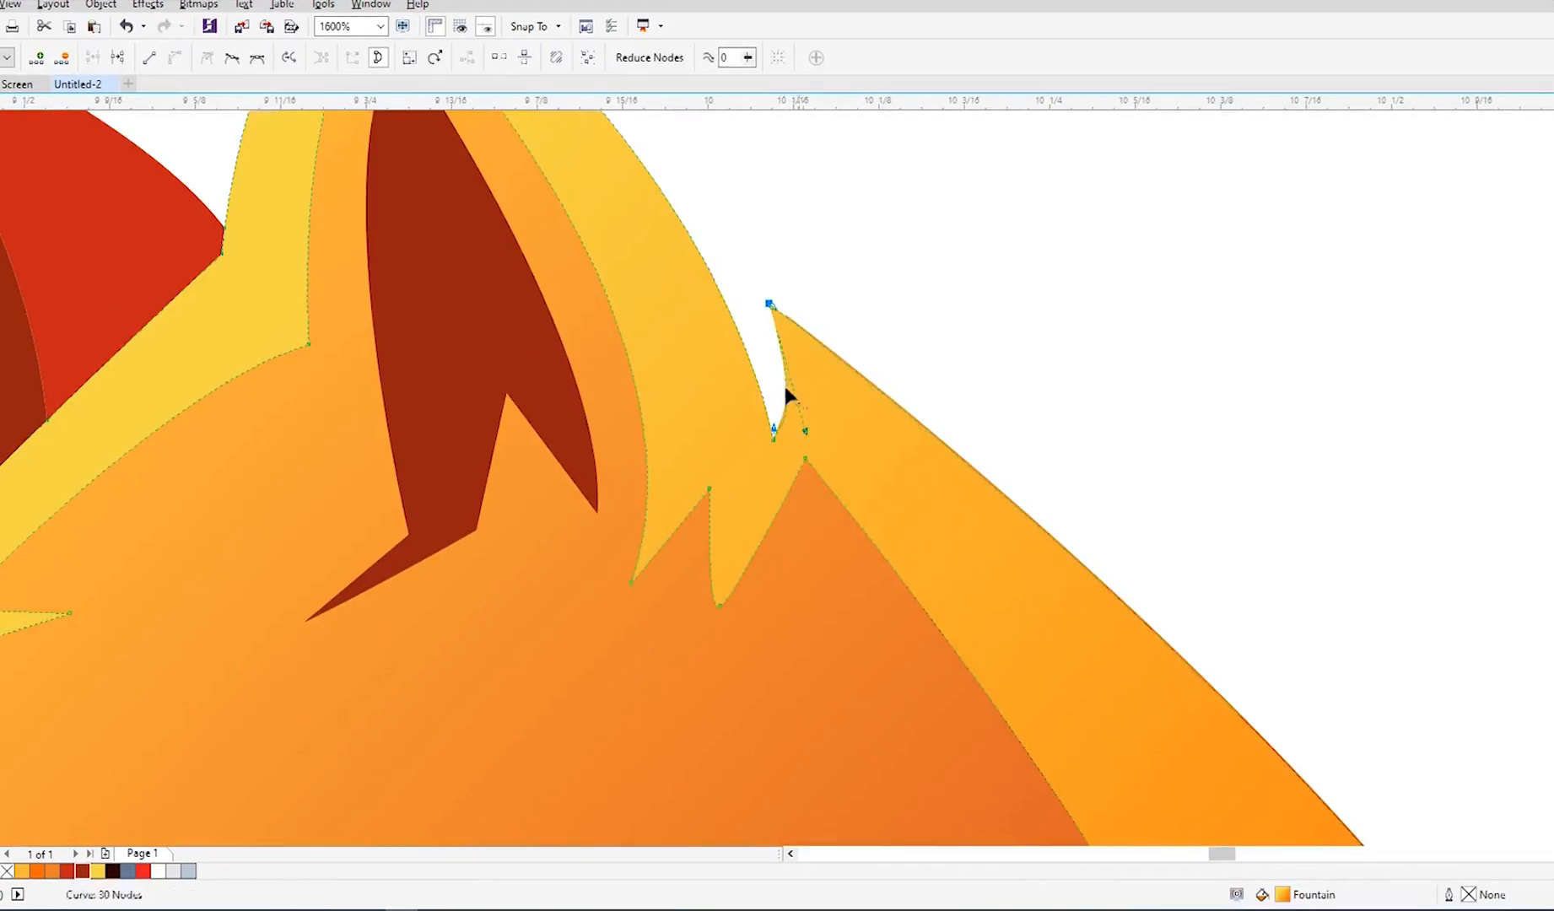
scroll(790, 434, down, 1)
scroll(758, 472, down, 1)
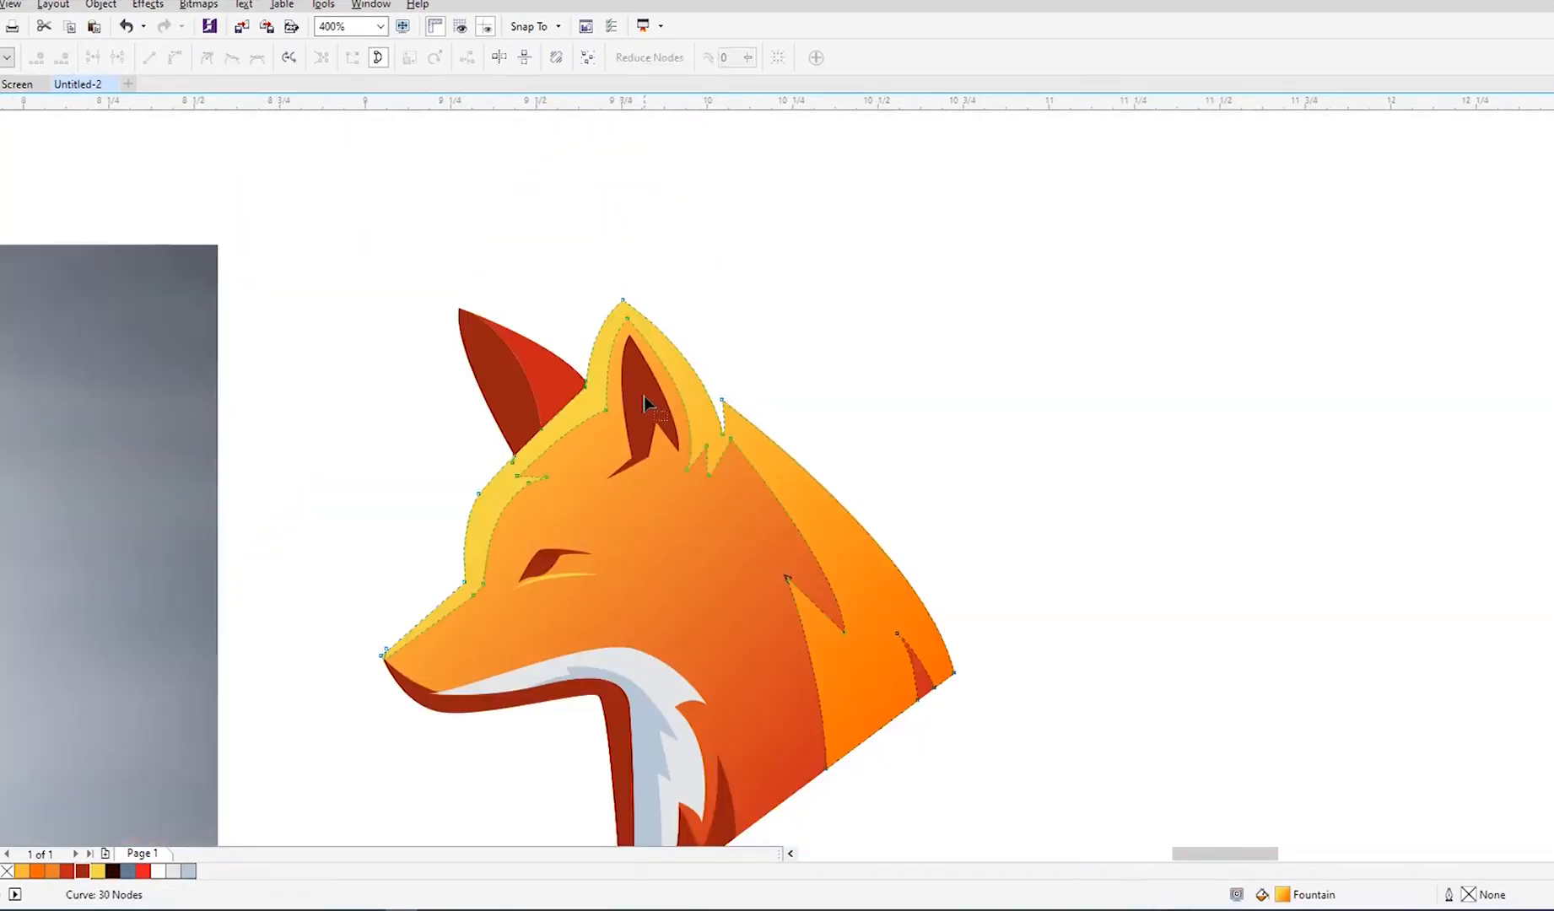
key(space)
click(1102, 572)
Step: Draw a circle beside the fox head, copy it smaller and concentric, and trim the two into a ring outline
scroll(784, 439, down, 2)
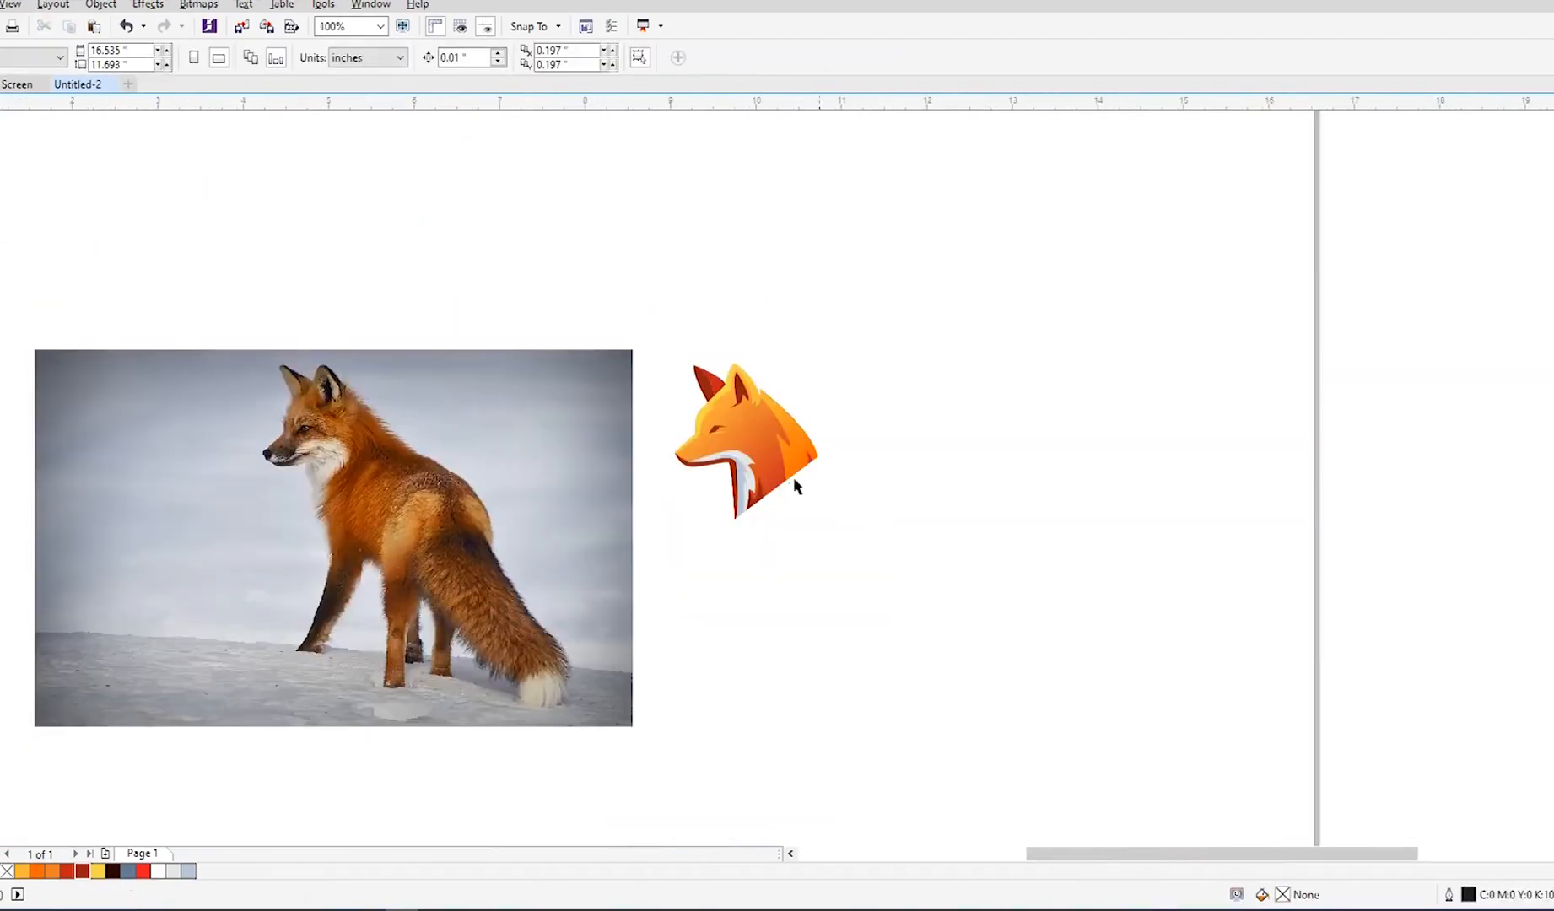
key(F7)
drag(830, 302, 1094, 566)
drag(830, 303, 853, 325)
right_click(854, 325)
key(space)
shift+click(987, 558)
click(442, 57)
click(982, 524)
key(Delete)
click(972, 546)
Step: Move the whole fox head into the ring, and scale the ring to about 2.438 inches around it
drag(660, 341, 825, 510)
drag(989, 462, 989, 462)
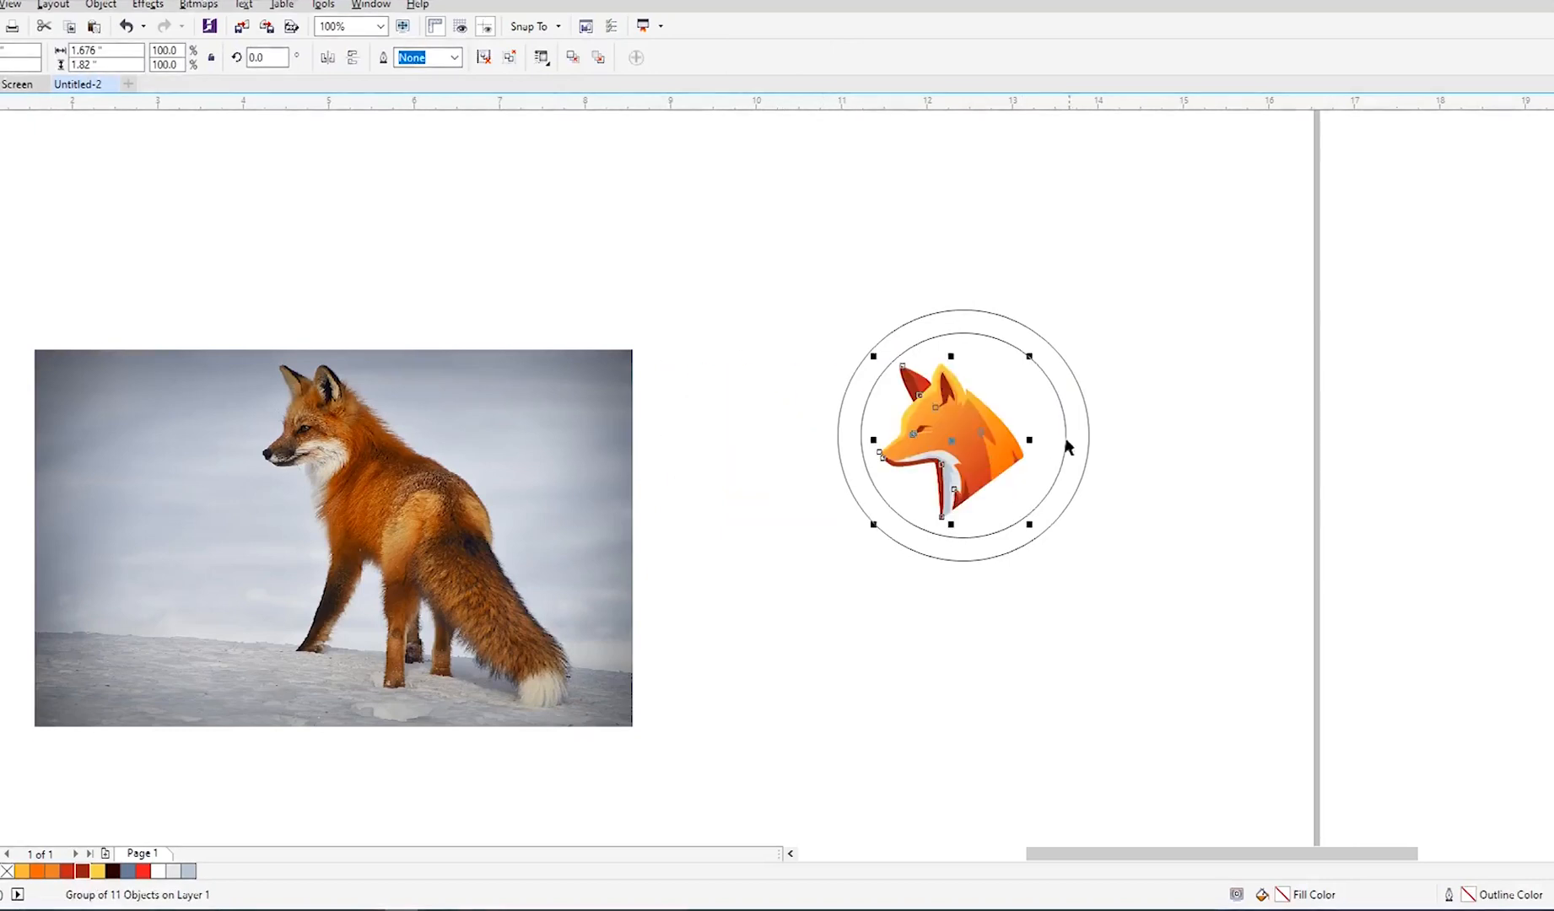
click(1066, 444)
scroll(1049, 510, up, 1)
click(1053, 538)
drag(1134, 618, 1091, 583)
drag(1009, 521, 959, 496)
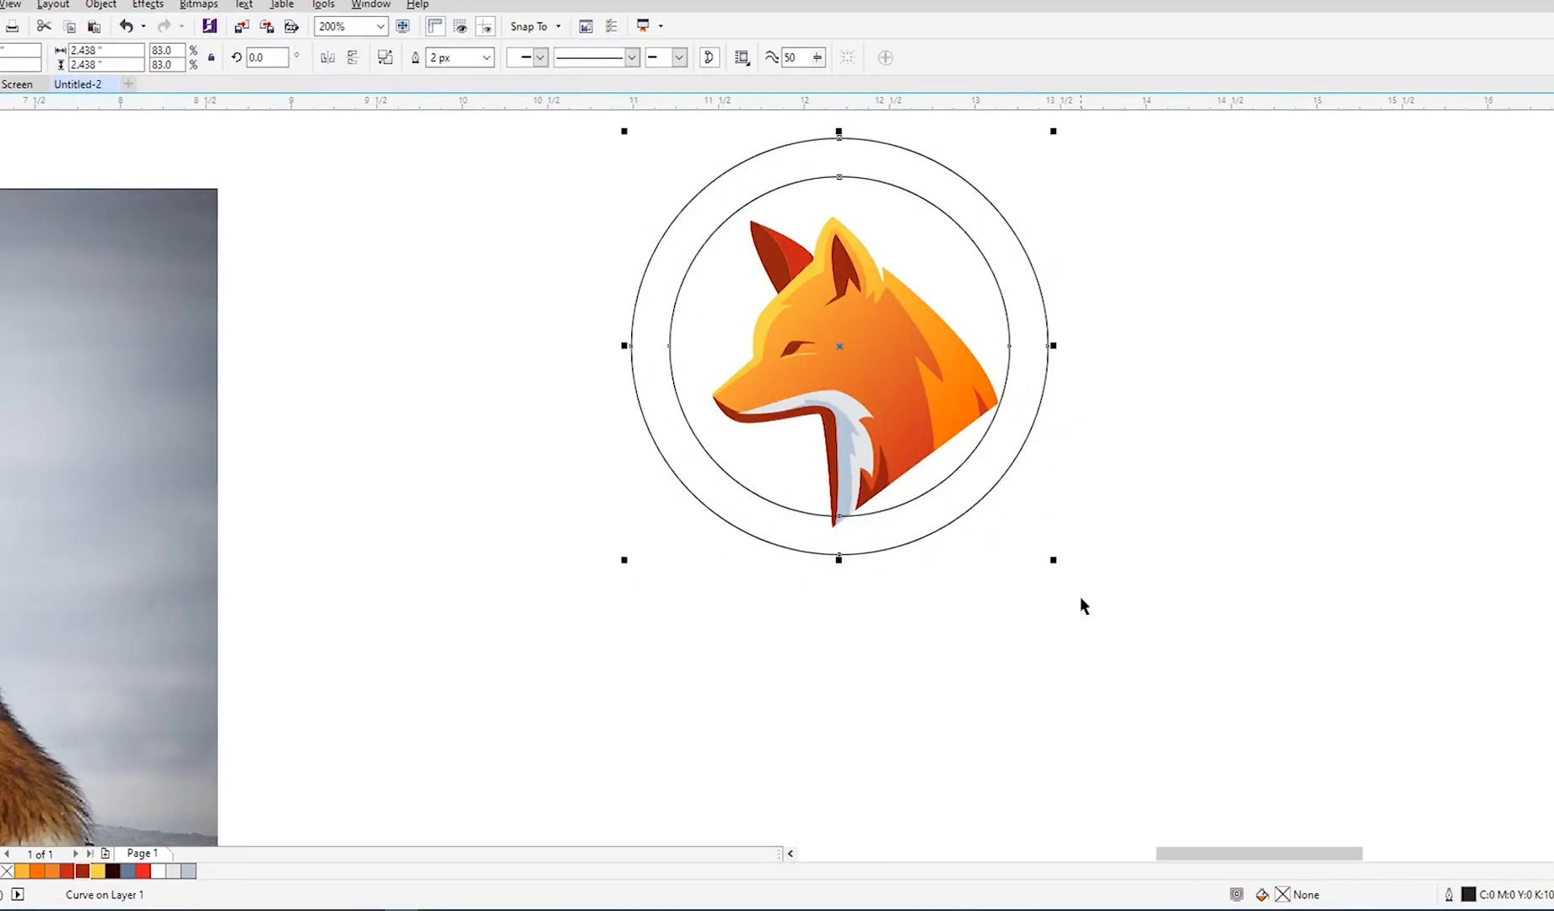
Step: Thin the ring by breaking it apart, enlarging the inner circle, and trimming the outer circle with it again
key(ctrl+k)
click(1079, 598)
click(1026, 438)
scroll(1021, 466, up, 1)
click(1062, 654)
click(770, 548)
drag(1003, 571, 1021, 593)
shift+click(812, 613)
click(441, 59)
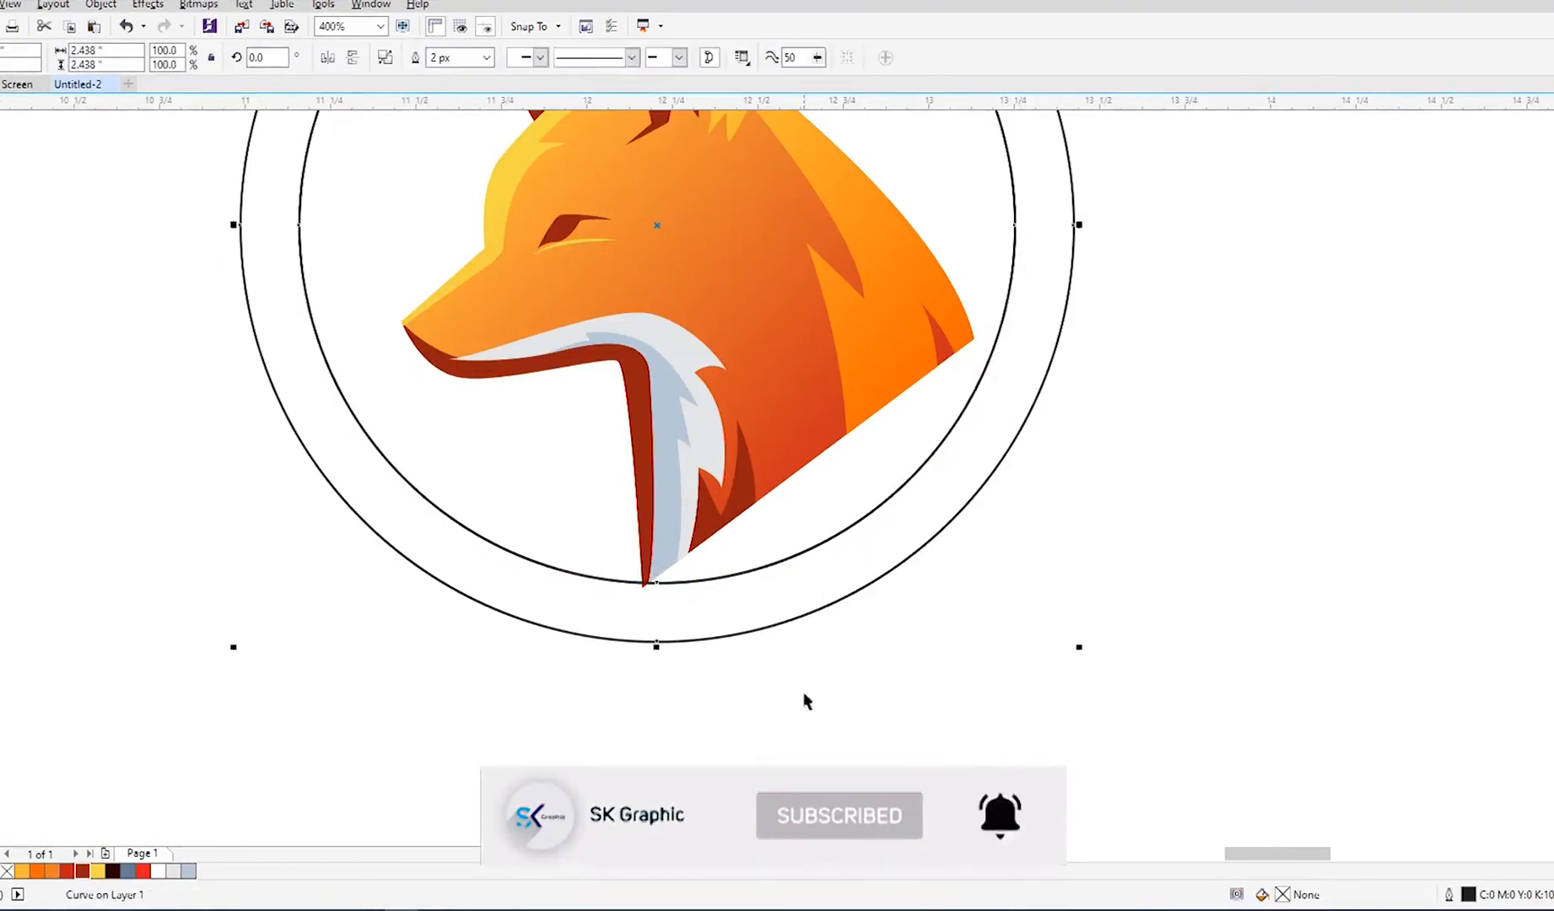
Step: Scale the ring down to about 2.307 inches and nudge it two steps left around the fox head
drag(1079, 646, 1056, 643)
scroll(972, 685, down, 2)
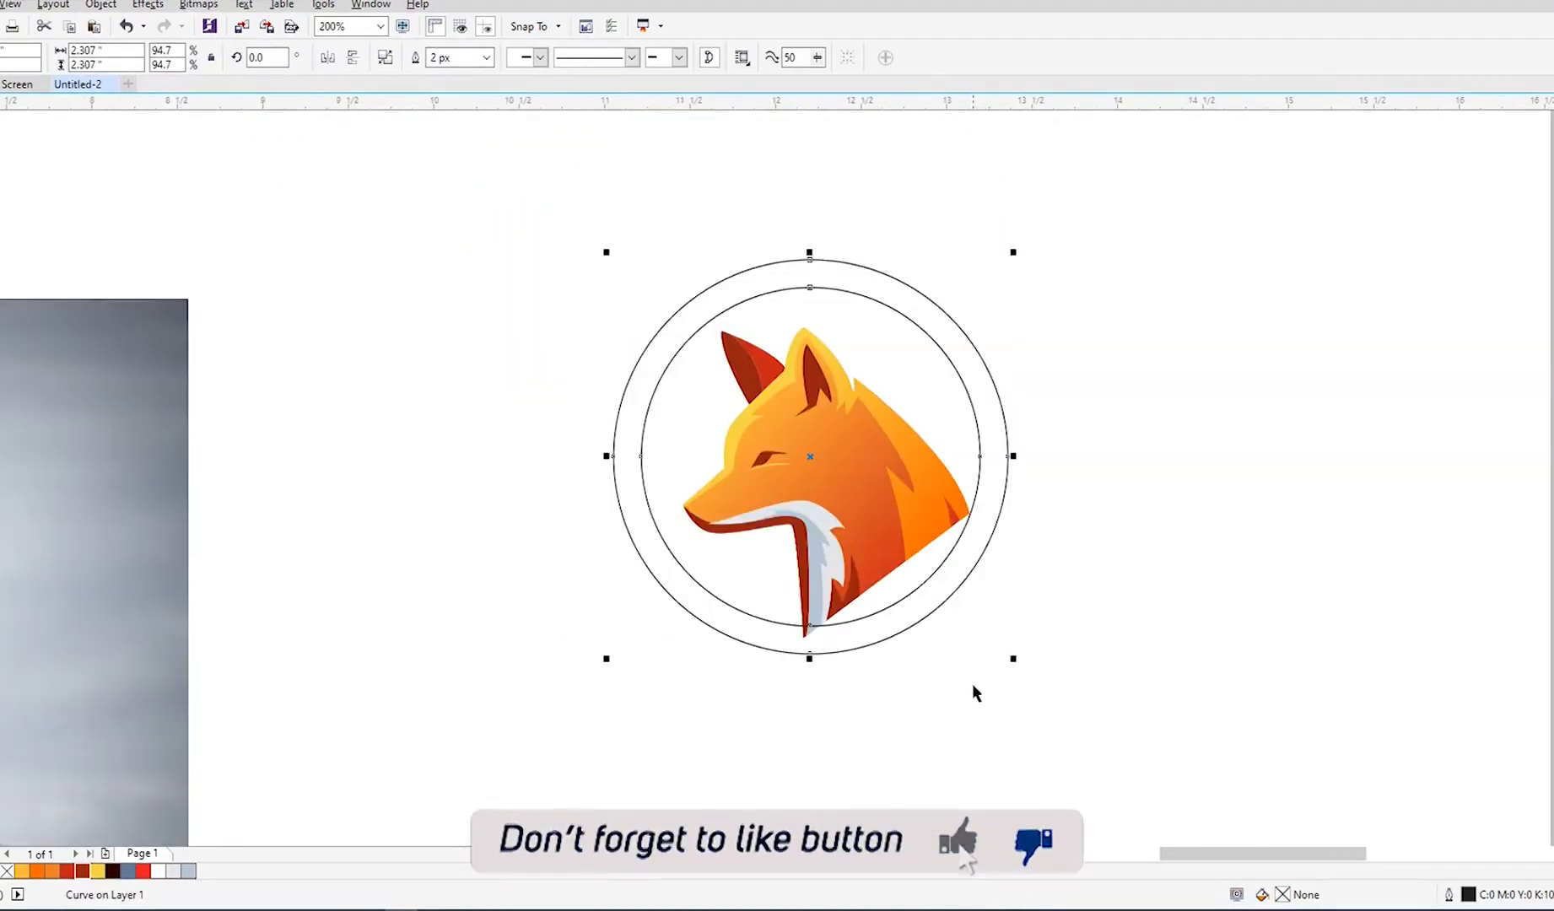
key(Left)
key(Left)
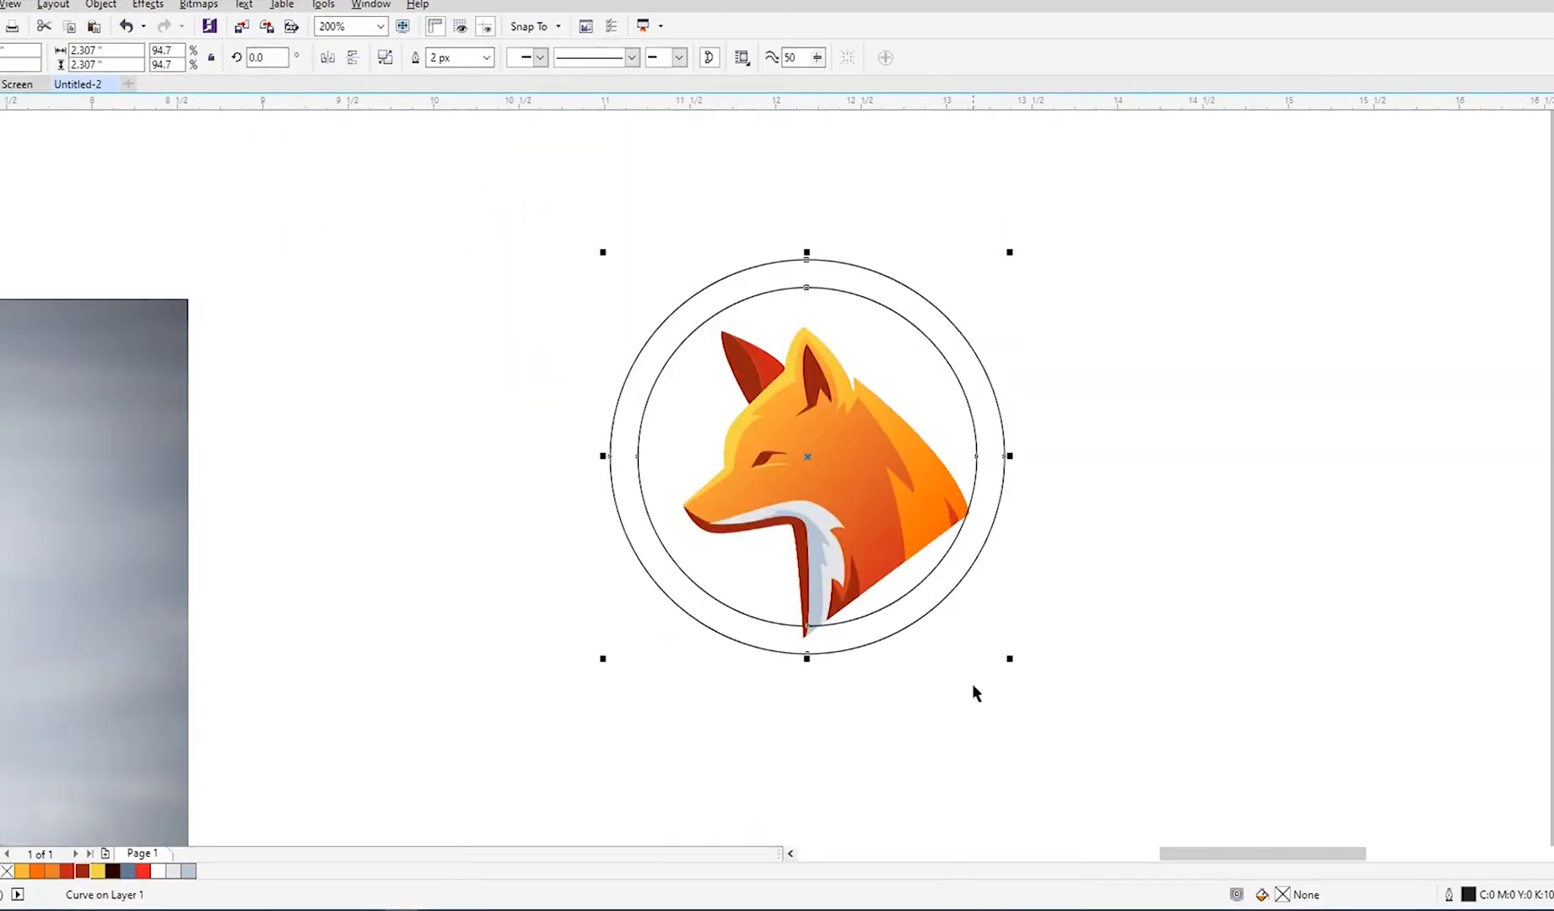
click(973, 685)
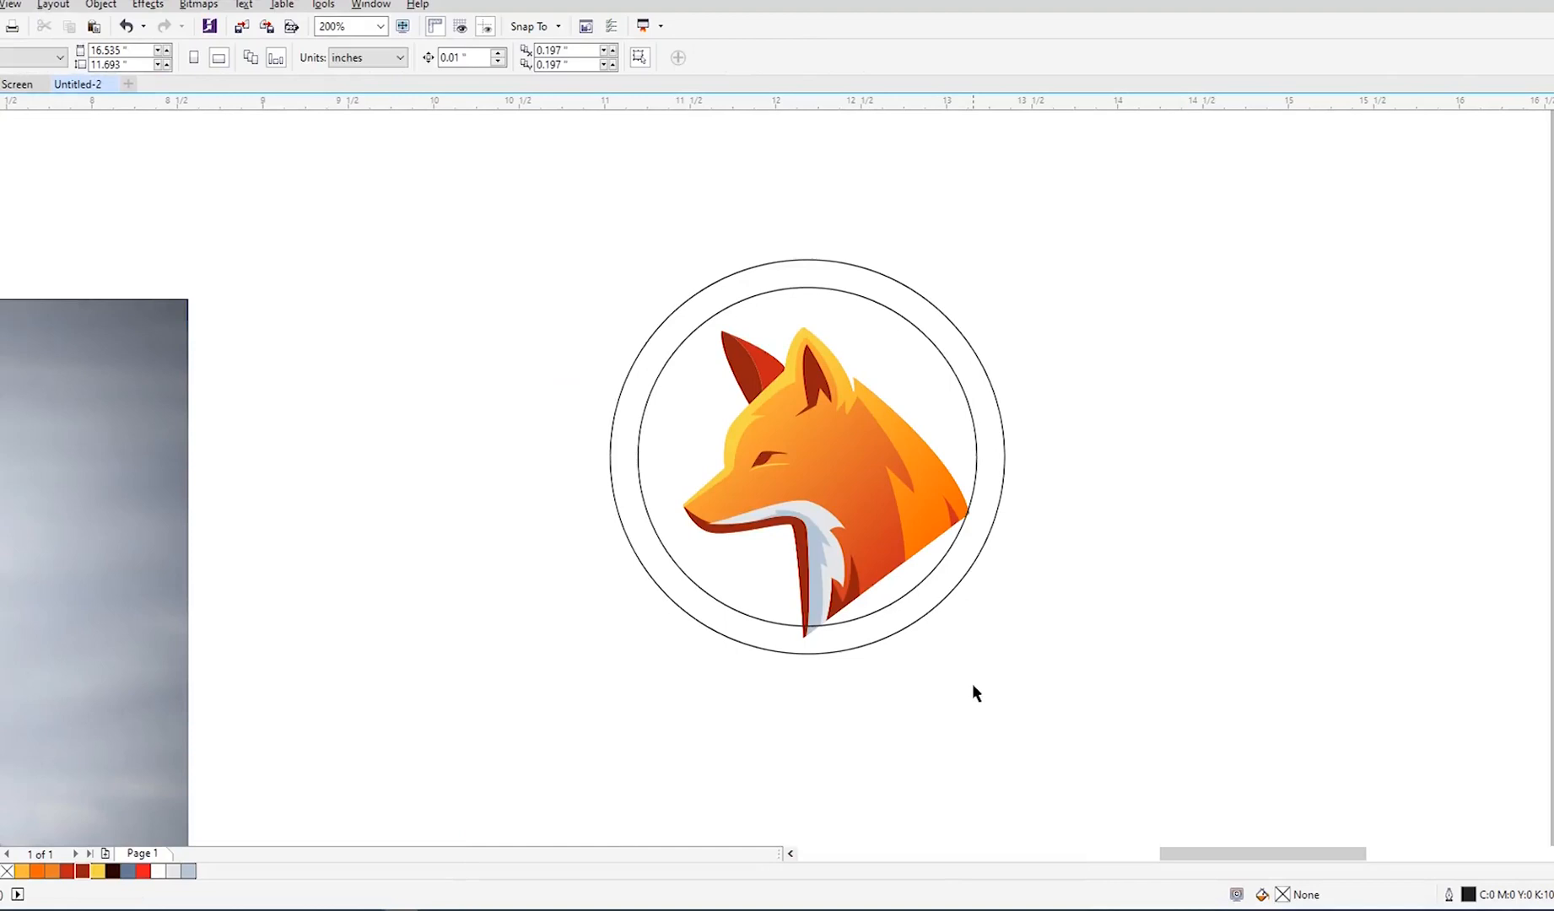
Step: Copy the yellow-to-orange gradient fill without outline from the fox onto the ring with the eyedropper
click(942, 598)
click(981, 609)
scroll(983, 545, up, 1)
click(947, 477)
click(1033, 609)
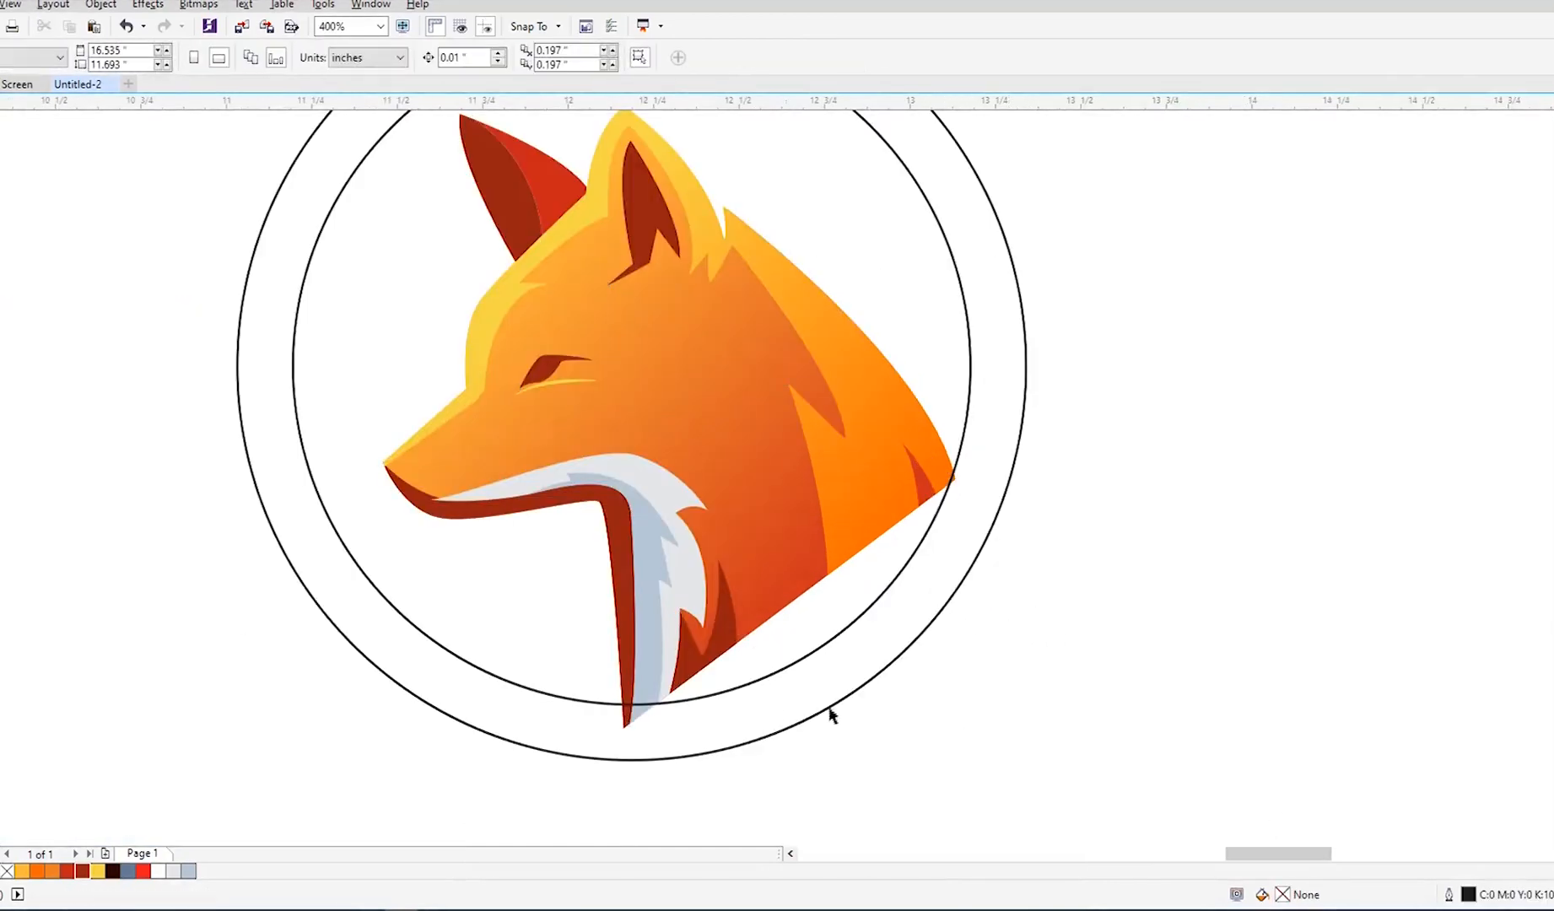
click(34, 479)
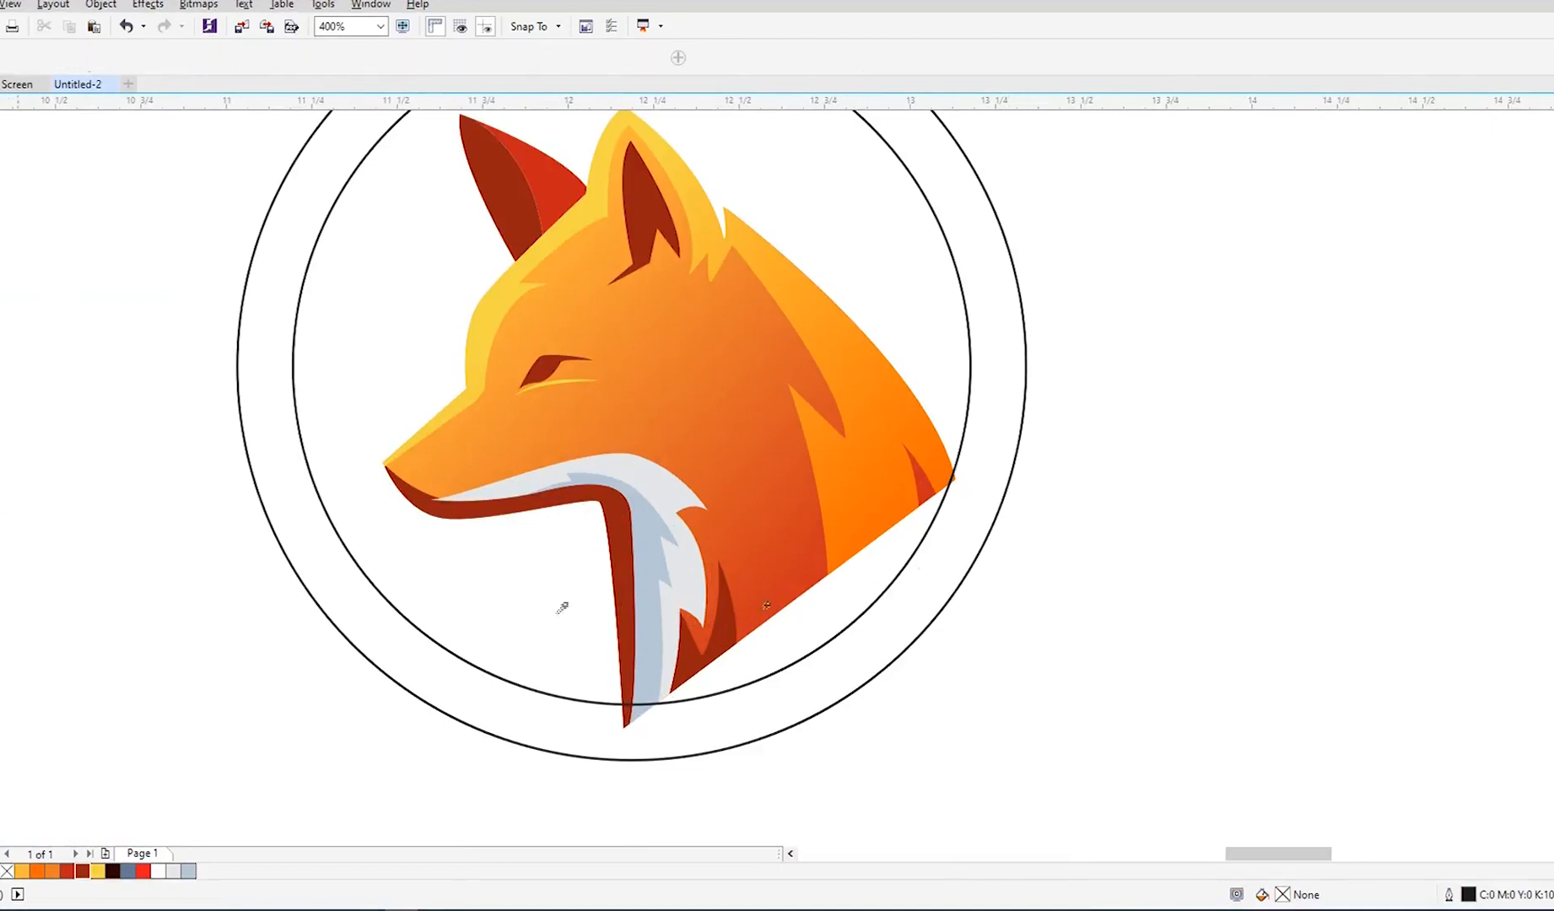
click(837, 659)
scroll(844, 666, down, 1)
key(space)
click(899, 435)
click(834, 724)
Step: Draw an open guide curve from the lower neck edge down past the ring, back up to the mane's tip and outward
scroll(834, 616, up, 1)
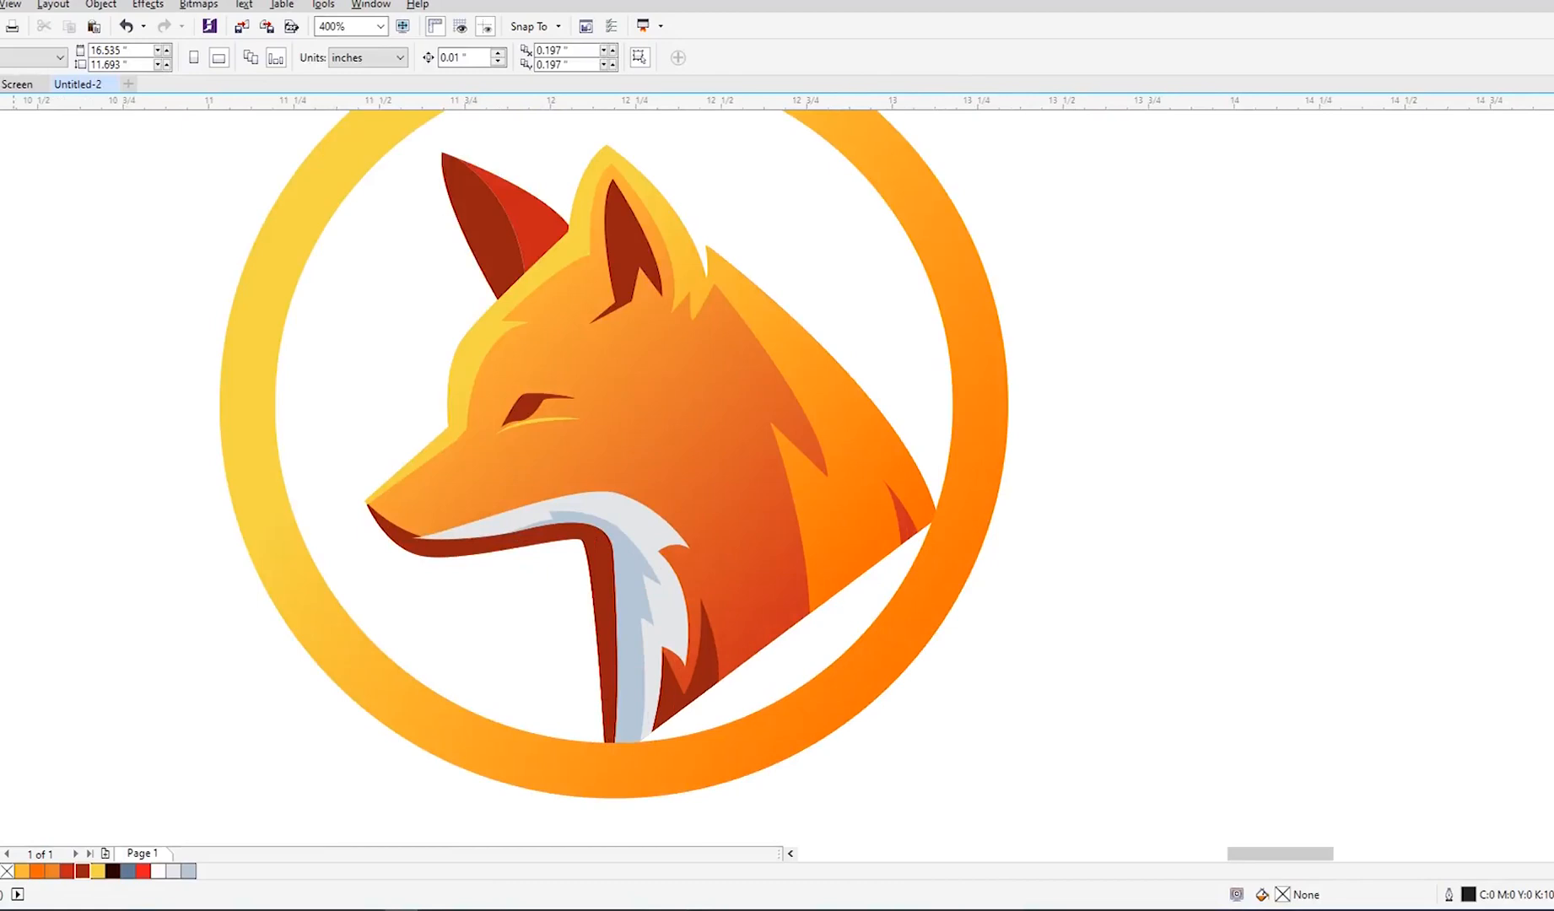
click(2, 213)
scroll(739, 579, up, 1)
click(732, 534)
click(882, 648)
scroll(887, 639, down, 1)
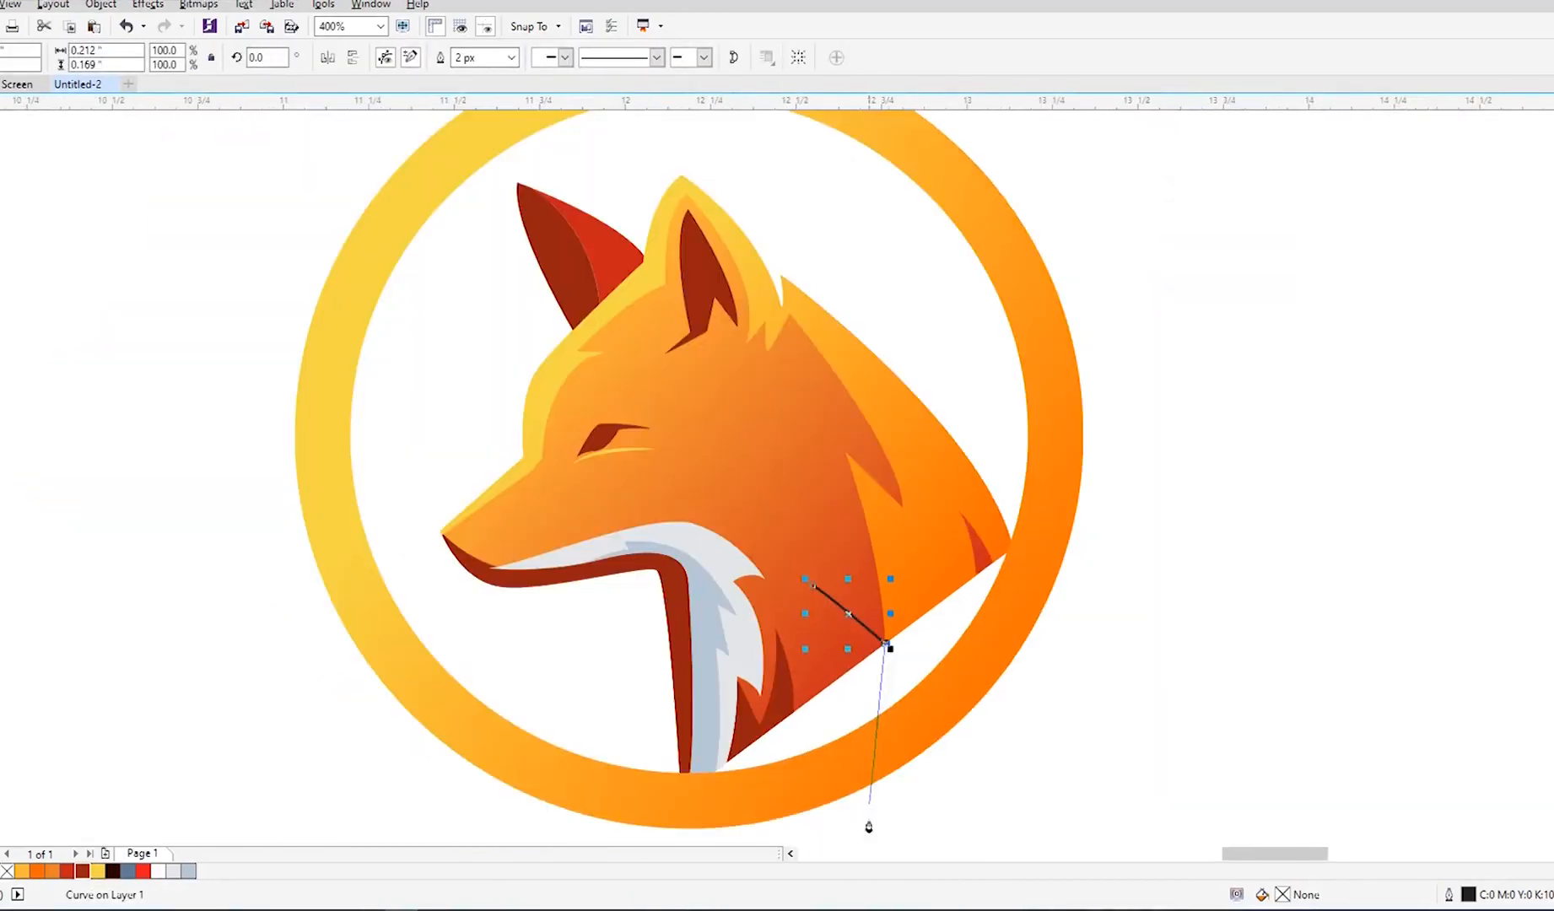
drag(879, 807, 876, 829)
click(1109, 710)
click(1012, 445)
click(1239, 513)
Step: Smart Fill the regions enclosed by the guide curve, between the mane's lower edge and the ring's outer edge, and delete the curve
click(2, 478)
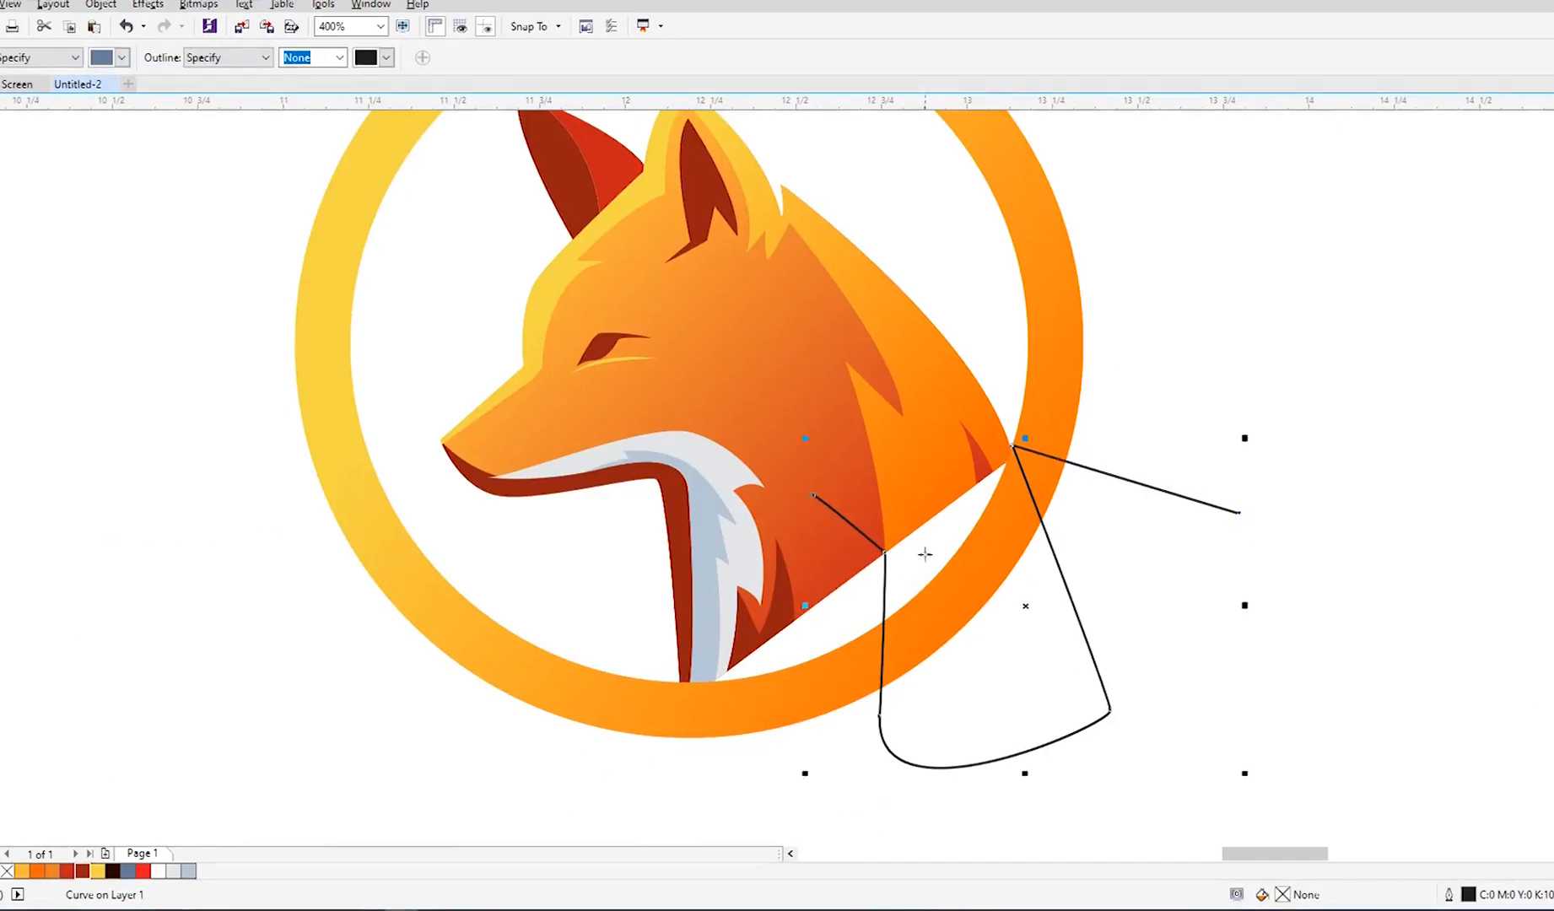
click(926, 555)
click(948, 599)
key(space)
click(1033, 711)
key(Delete)
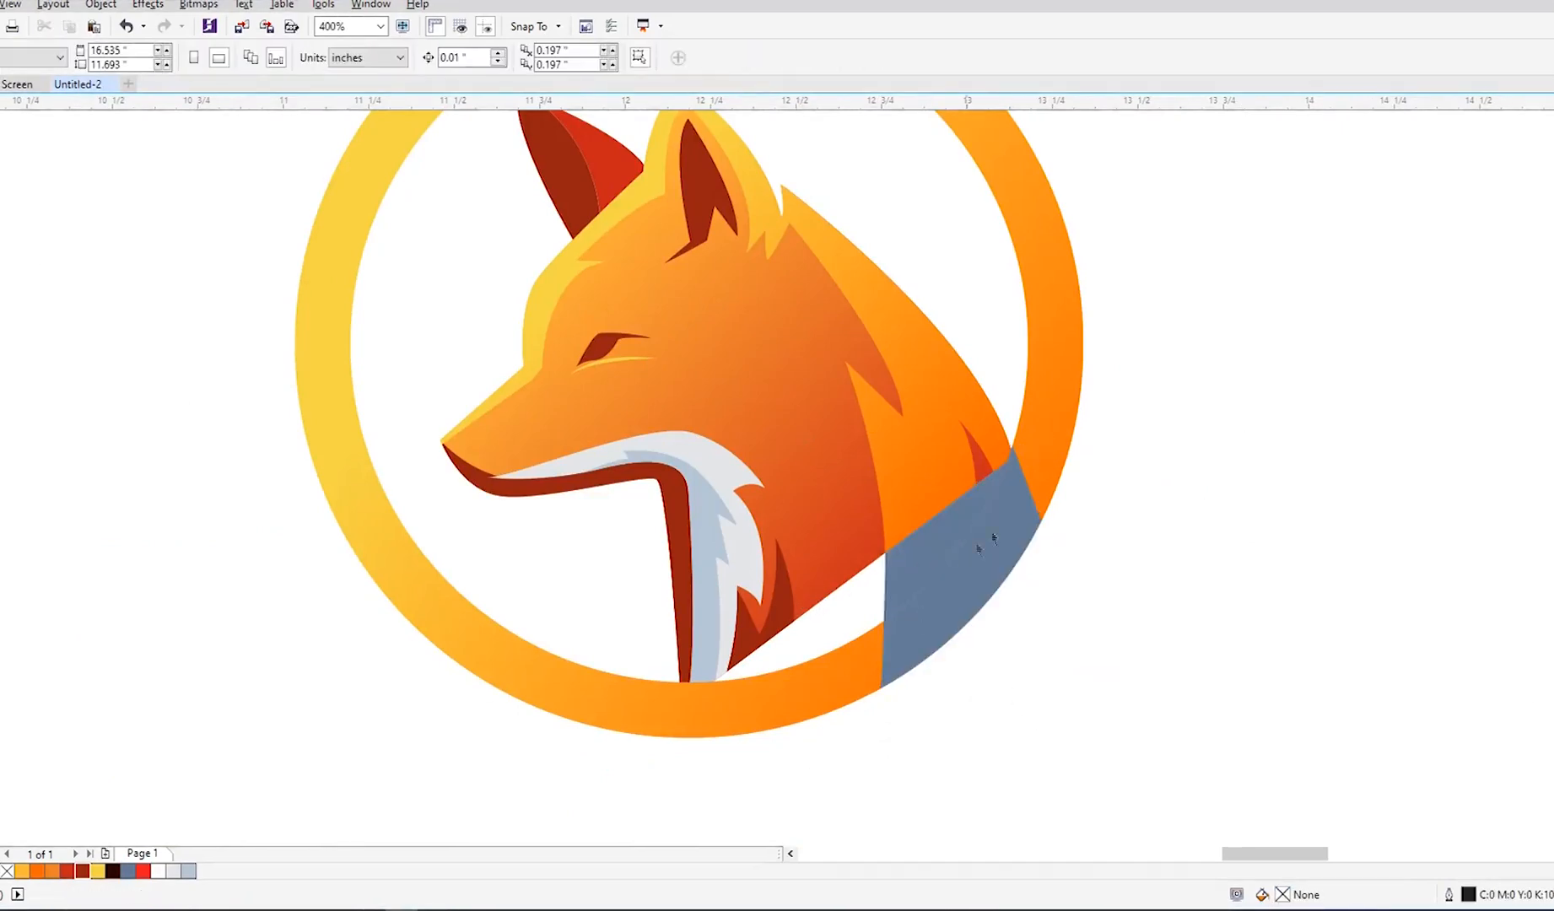
Step: Weld the grey-blue filled regions below the mane into one connecting piece
scroll(1009, 521, up, 1)
click(1009, 521)
shift+click(953, 655)
shift+click(953, 654)
shift+click(882, 553)
shift+click(811, 421)
click(418, 61)
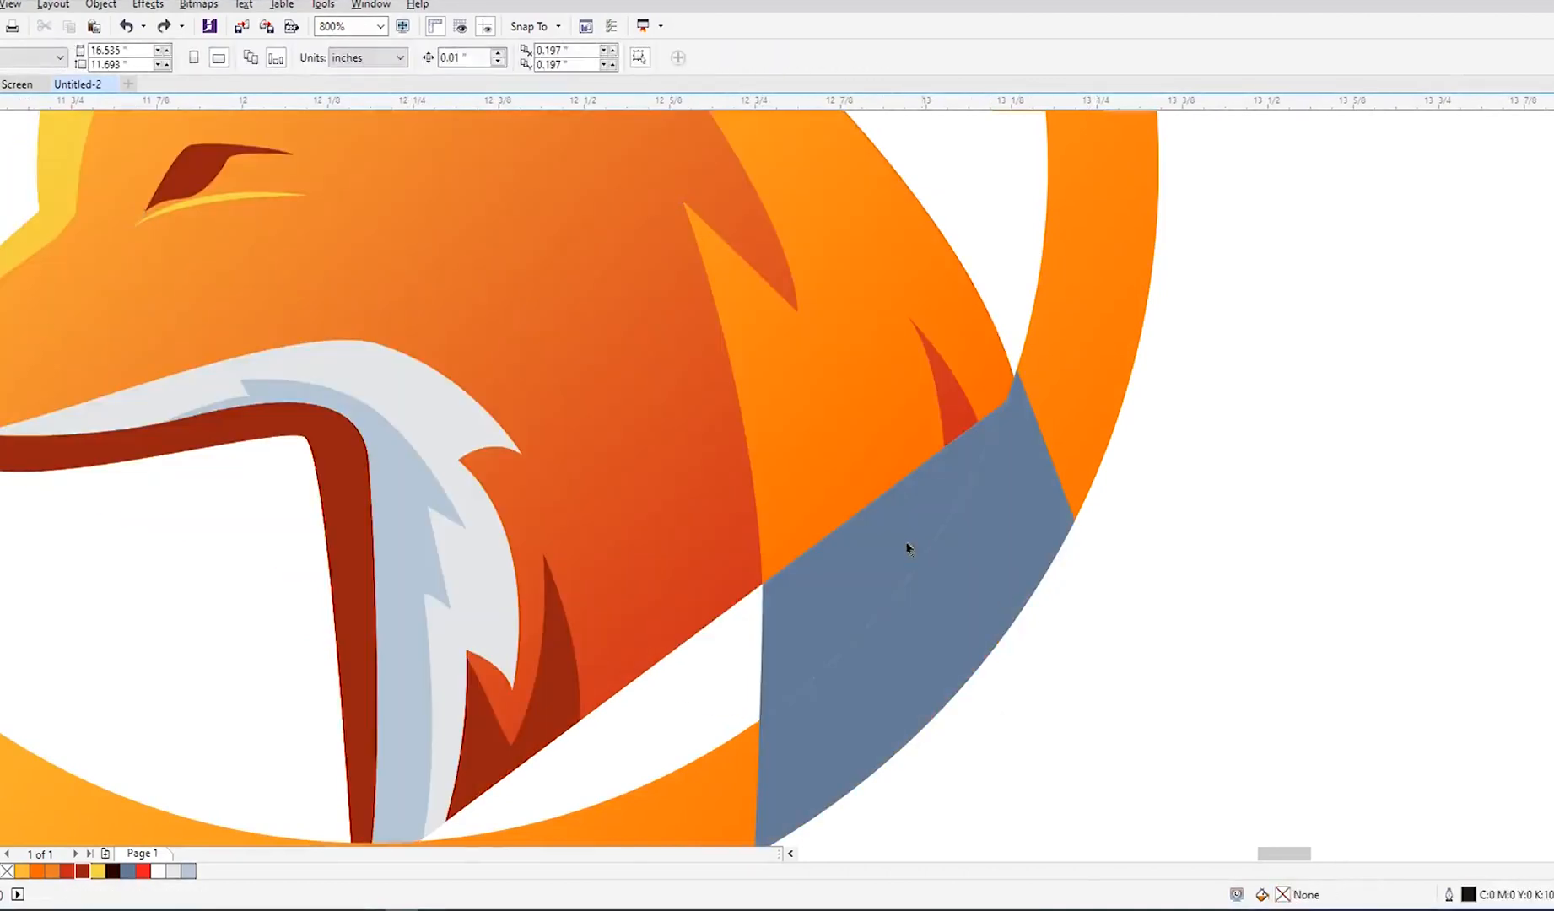
Step: Delete the extra node at the connecting piece's upper tip and bend its edge along the ring into a slight curve
click(1009, 675)
key(F10)
scroll(1019, 382, up, 2)
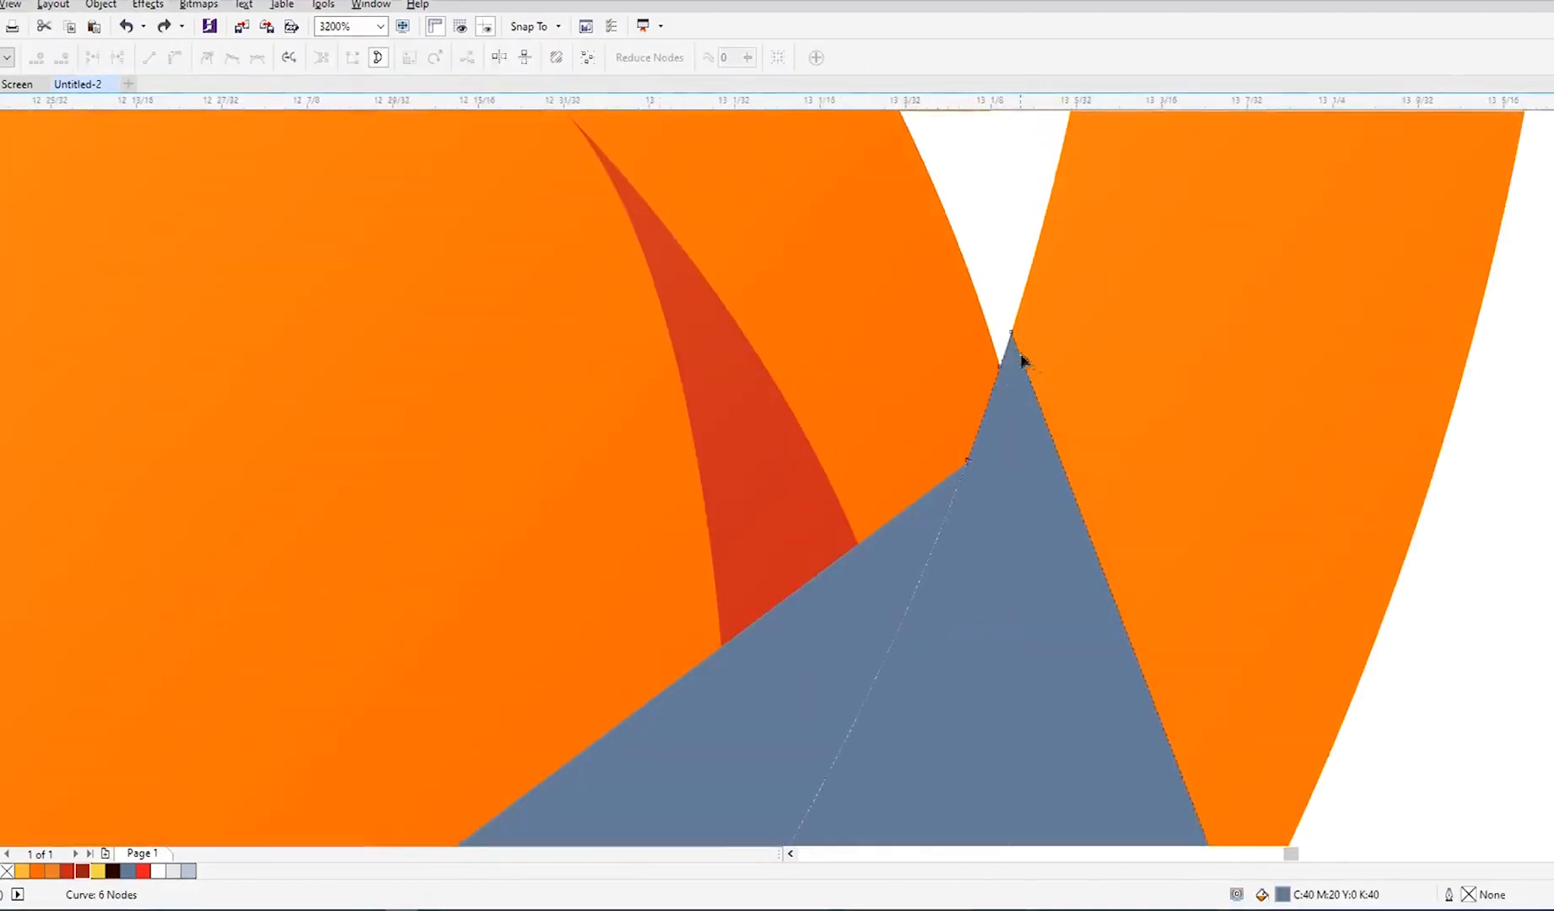
double_click(1013, 335)
click(999, 364)
scroll(960, 361, down, 1)
drag(995, 317, 1031, 494)
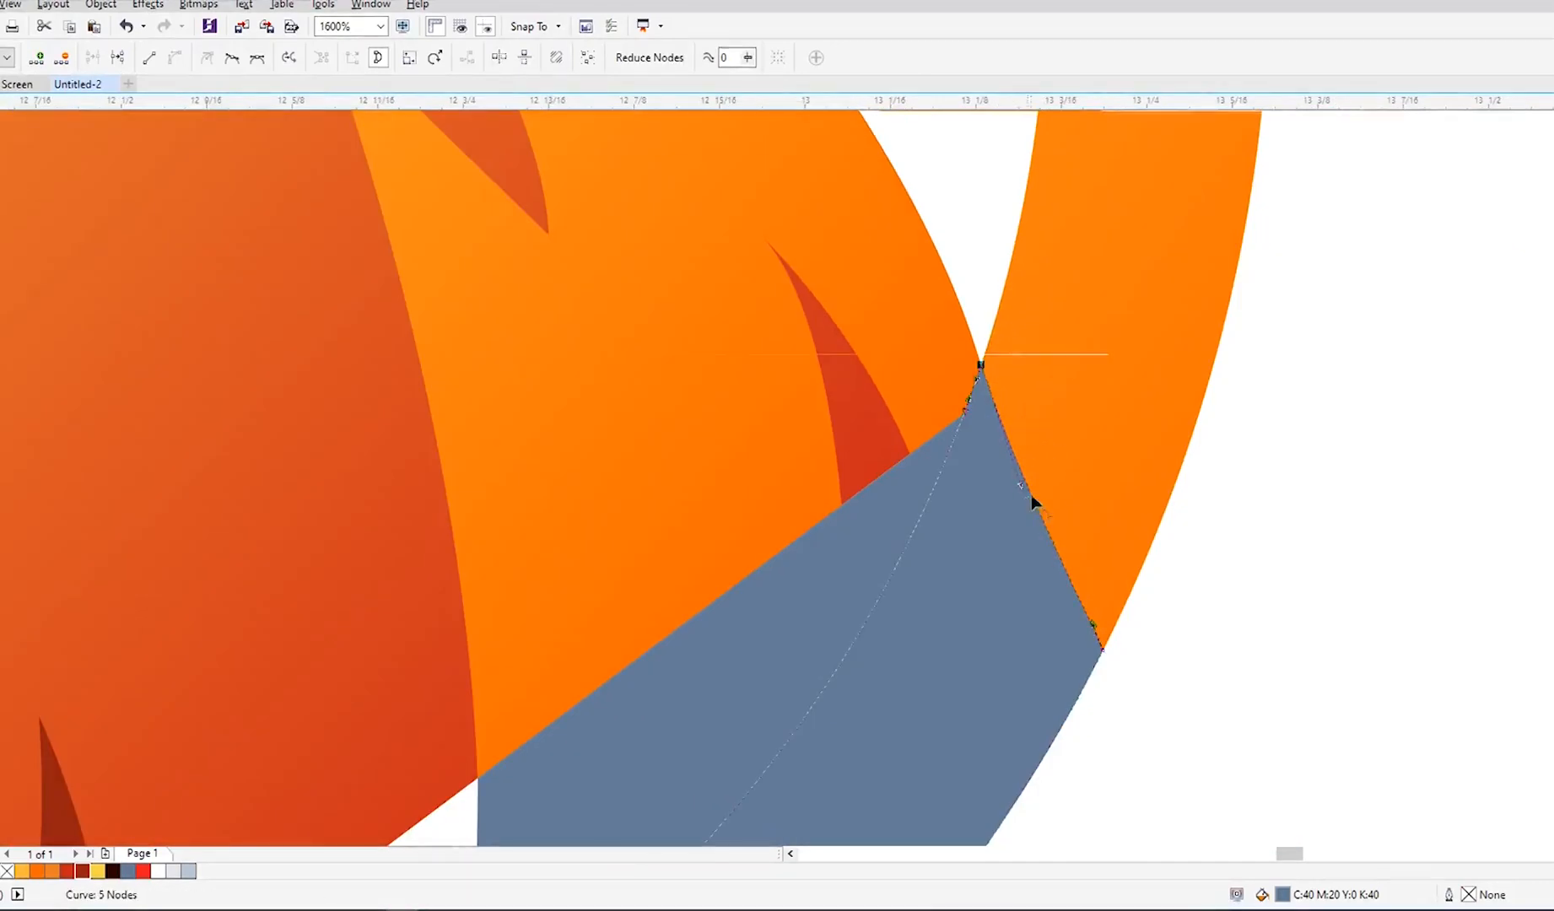
scroll(1030, 495, down, 1)
click(1034, 509)
scroll(1037, 458, up, 2)
scroll(943, 420, down, 1)
click(910, 430)
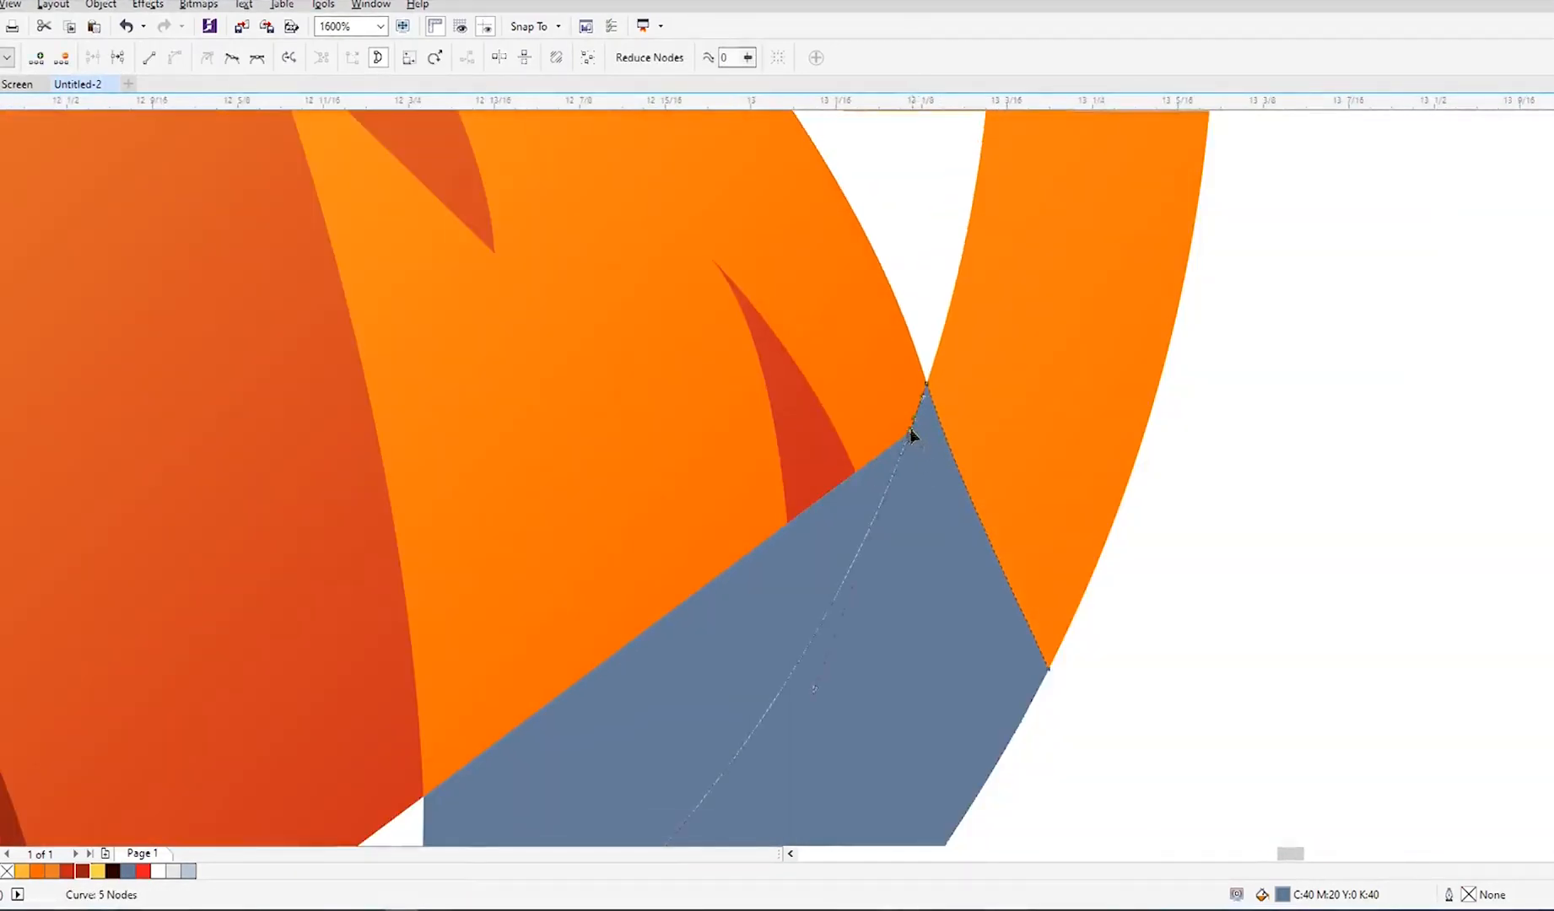
Step: Weld the grey-blue connecting piece to the fox's orange mane shape so it takes over the gradient fill
scroll(919, 447, down, 2)
key(space)
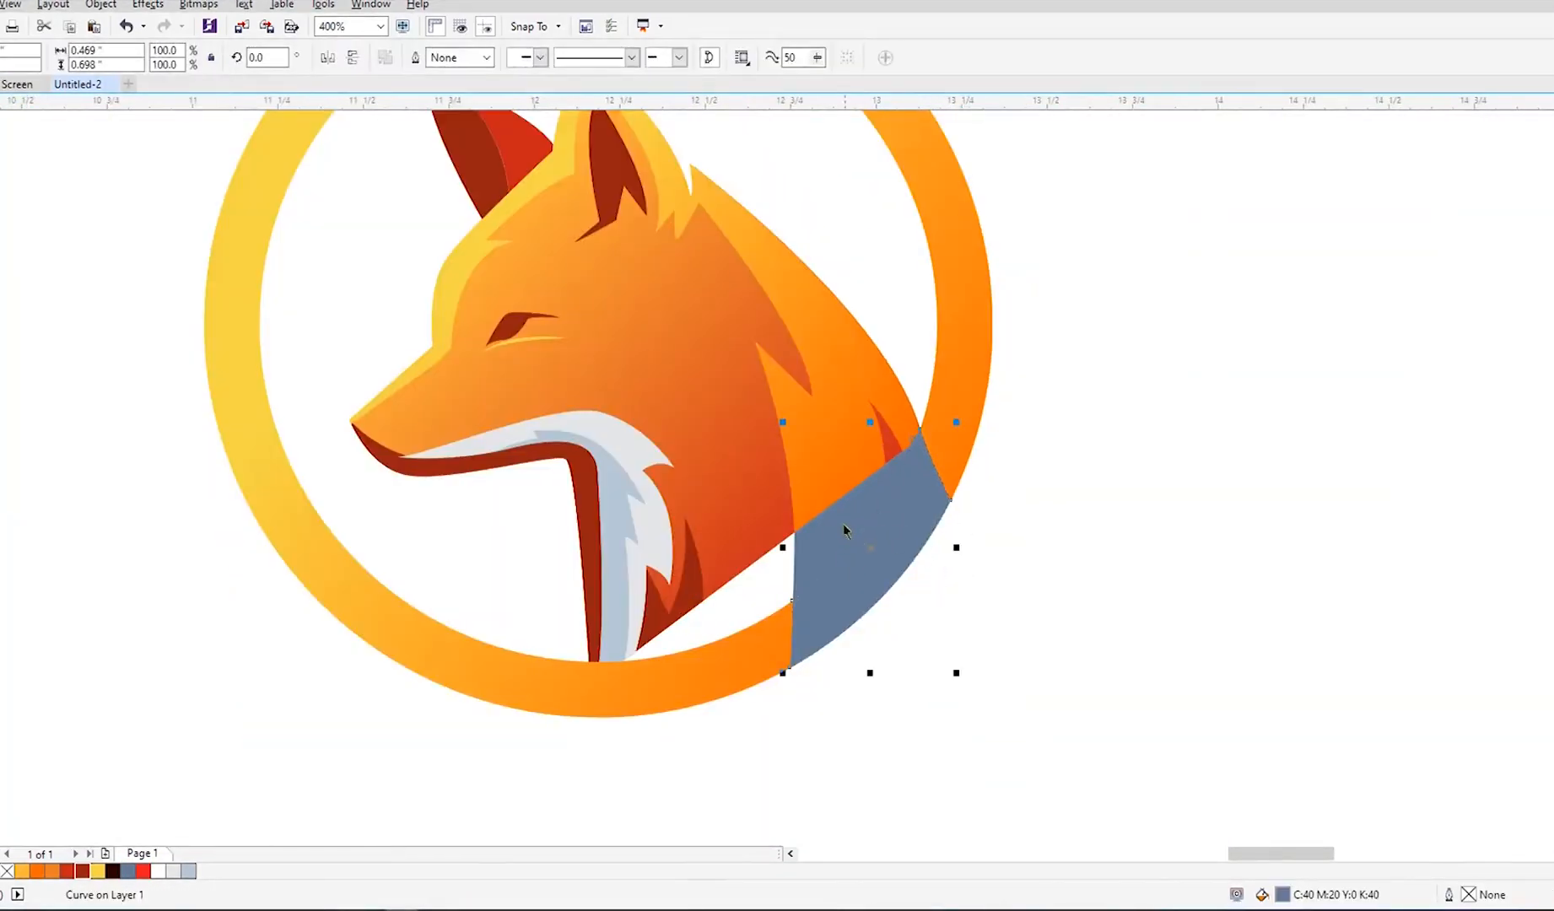
shift+click(831, 453)
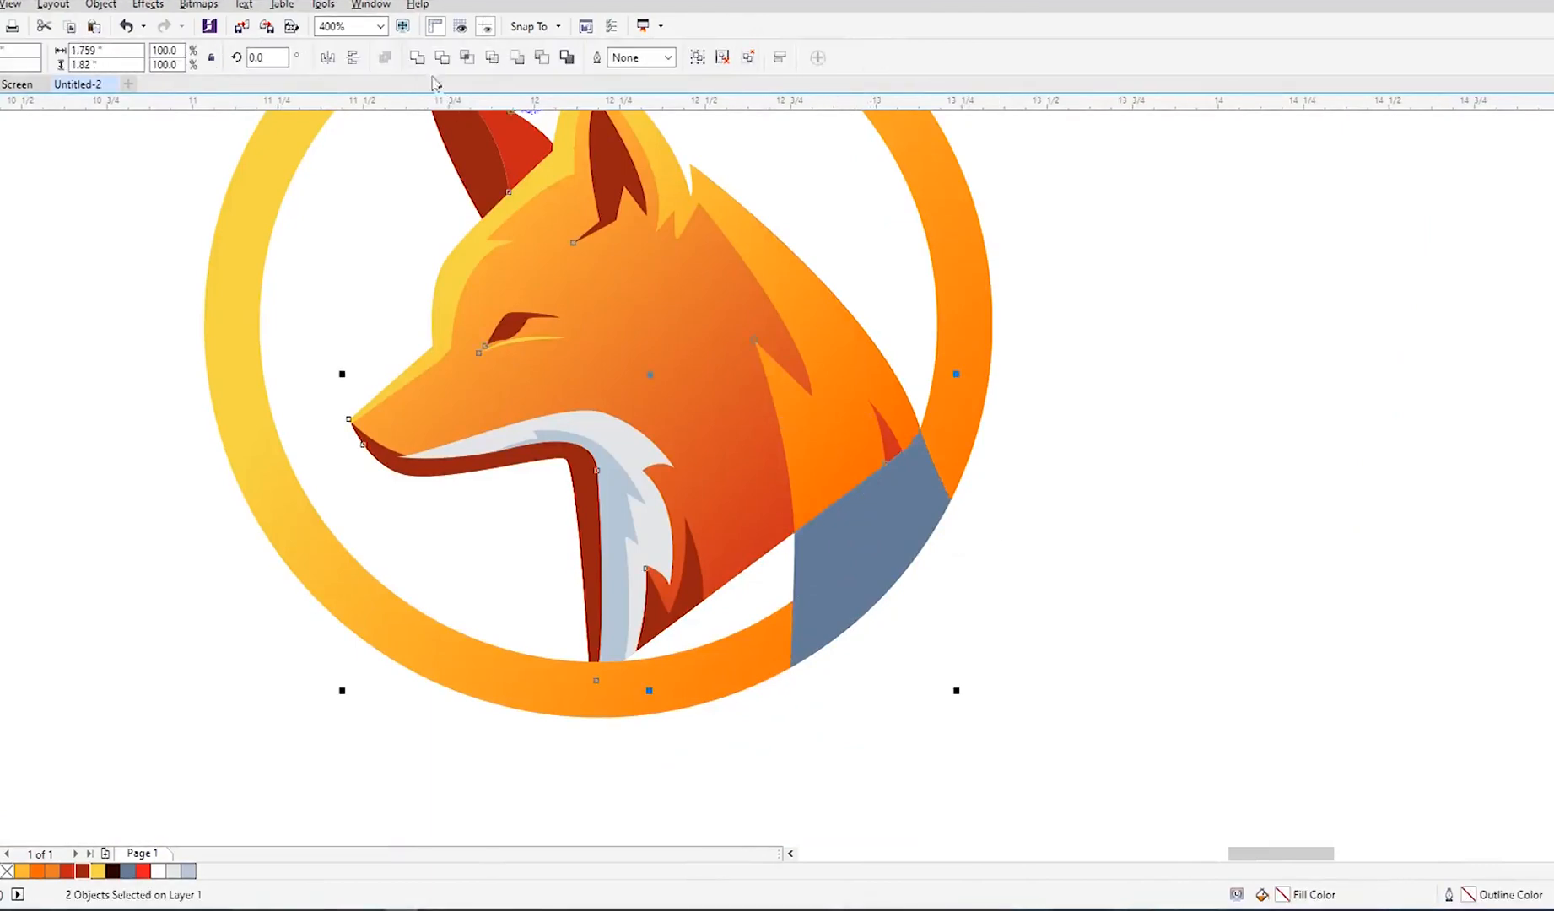
click(463, 246)
click(1173, 575)
click(877, 540)
shift+click(840, 453)
click(418, 57)
click(1103, 548)
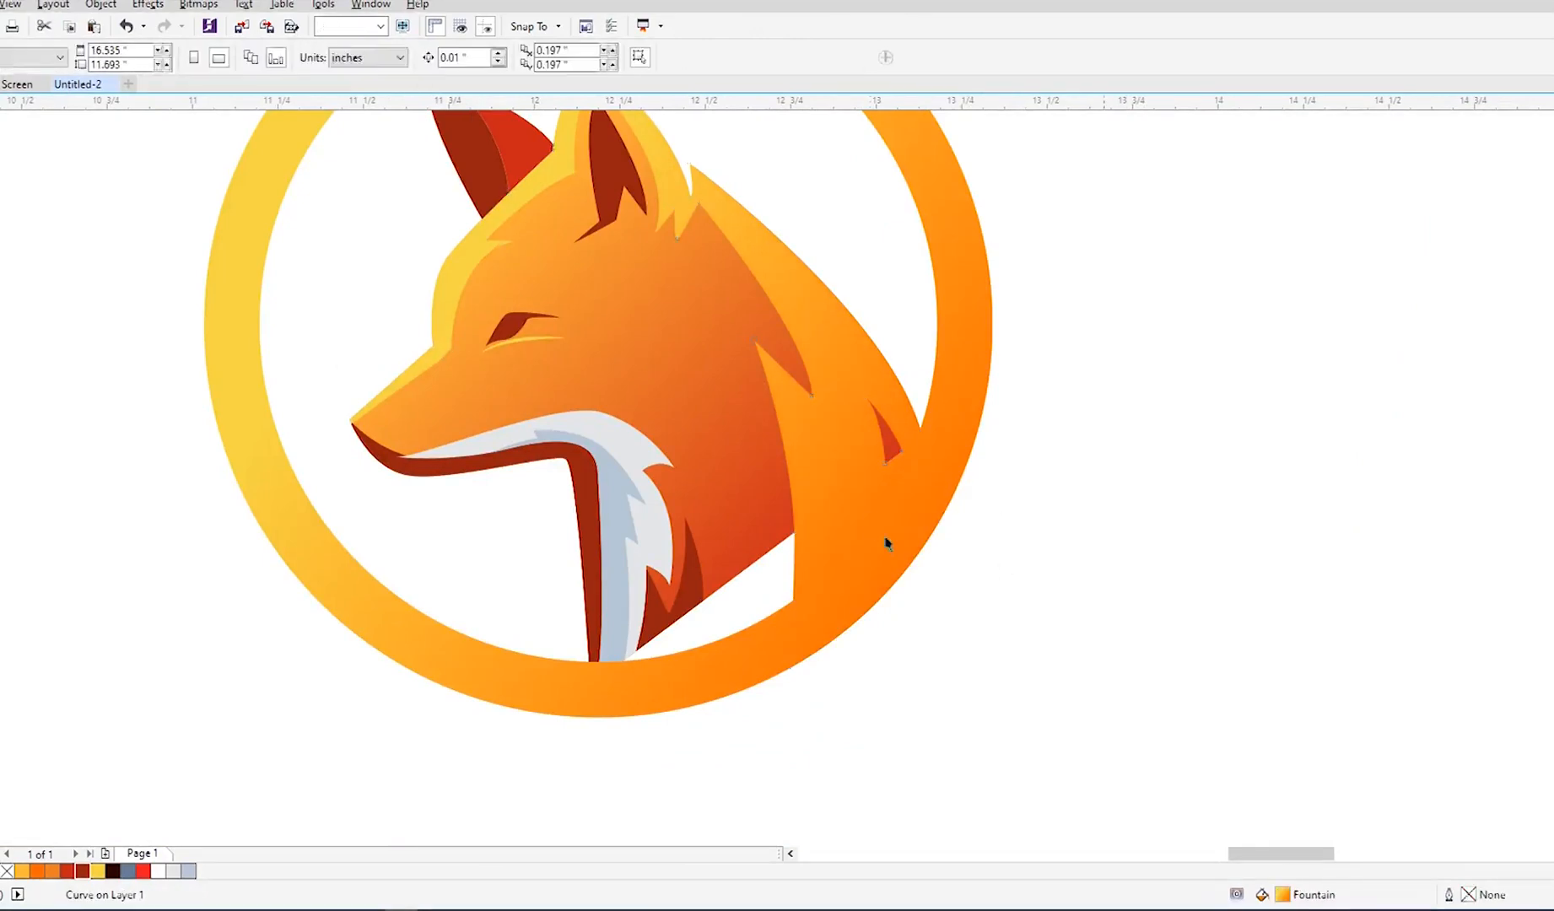
Step: Smart Fill the white gap between the neck's lower edge and the ring
scroll(881, 547, down, 1)
click(957, 652)
scroll(859, 659, up, 1)
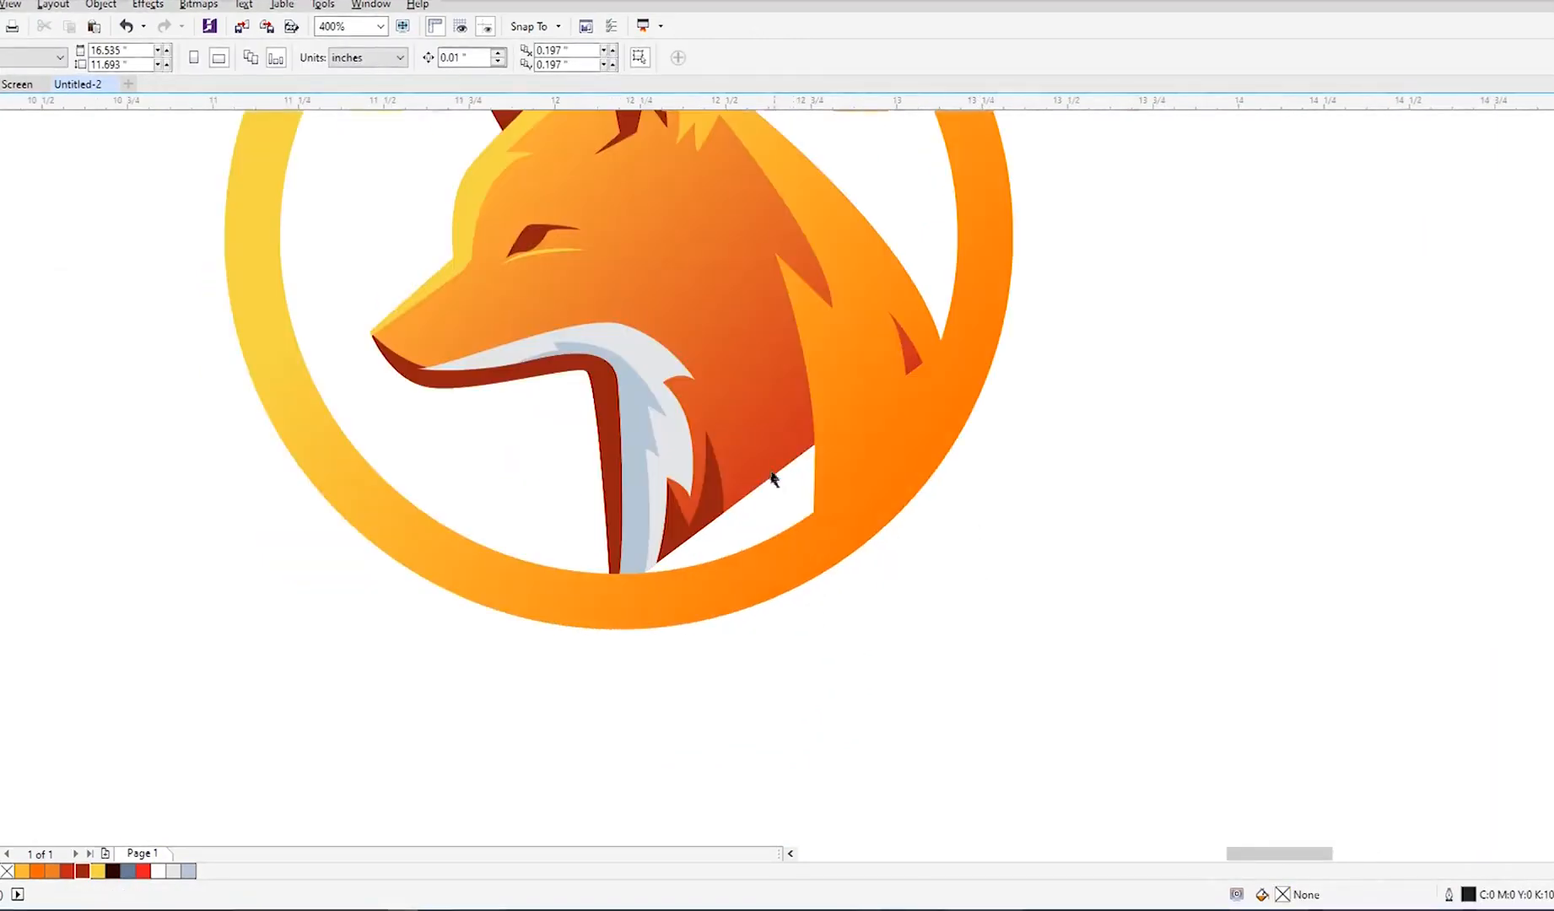
click(715, 483)
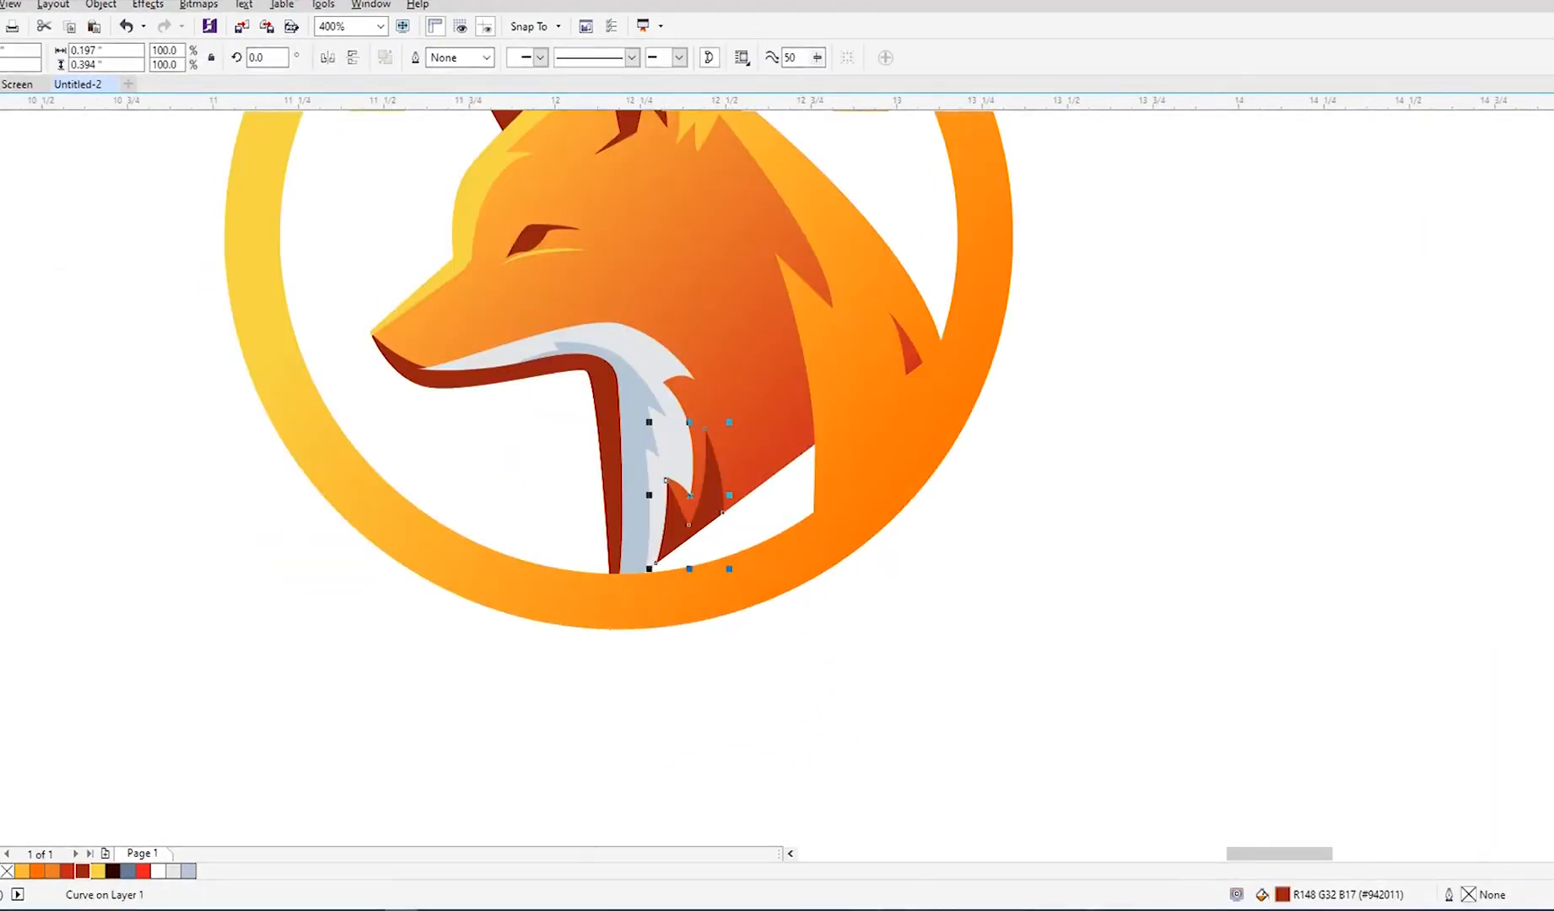
key(space)
click(784, 505)
key(space)
Step: Try to weld the new gap piece to the fox's orange-red face shape
shift+click(763, 419)
click(416, 58)
key(ctrl+z)
Step: Trim the fox's orange-red face shape with the new gap piece
click(1097, 563)
click(794, 506)
shift+click(759, 420)
click(442, 59)
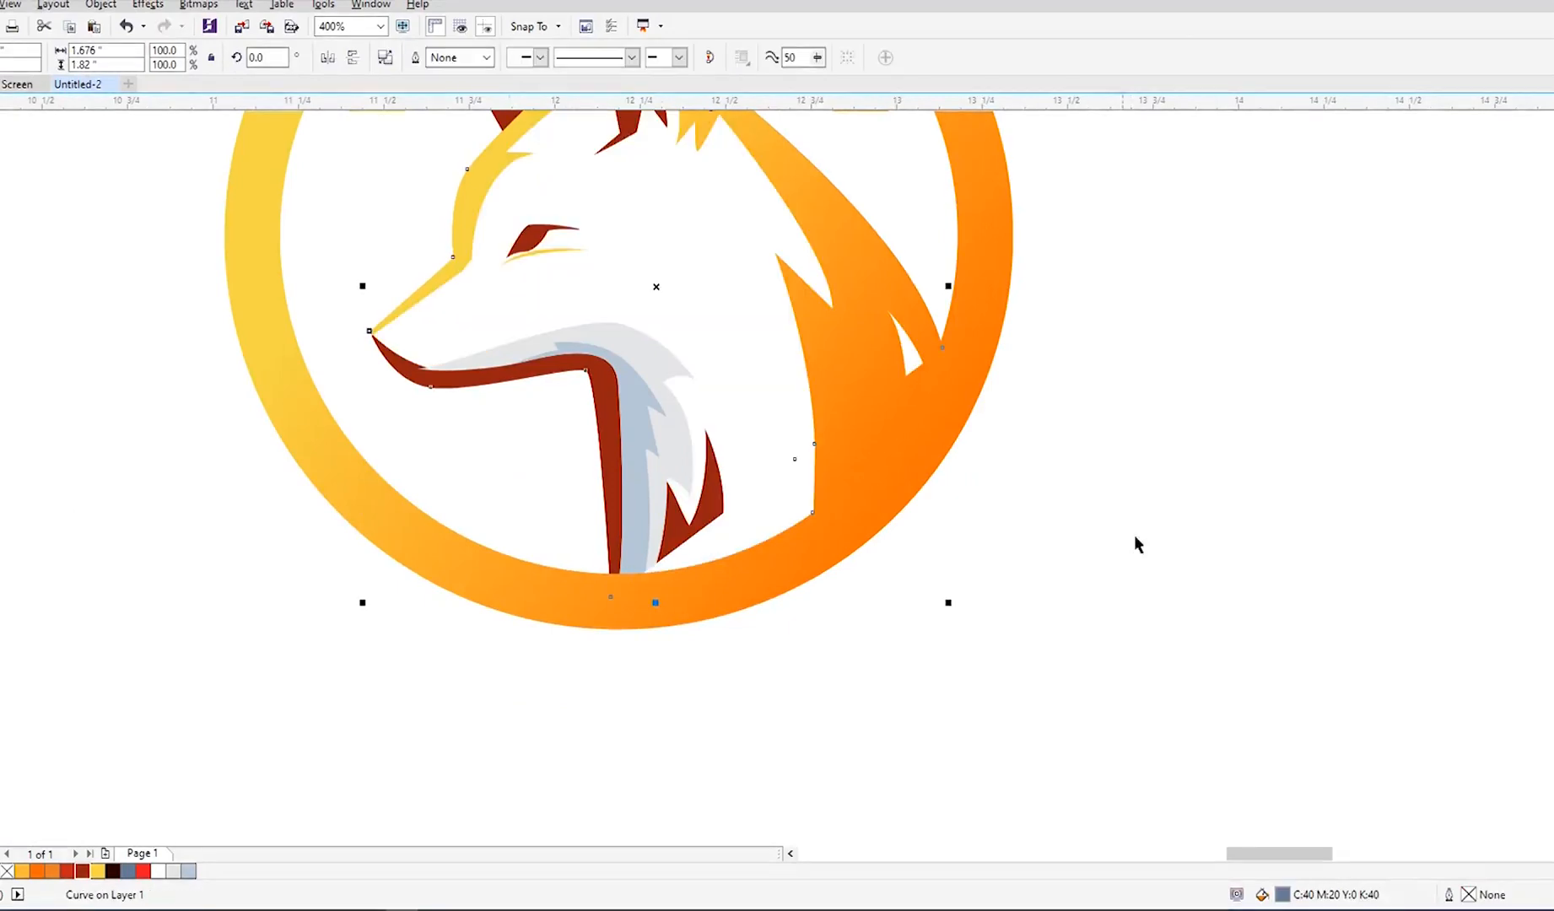
Step: Undo the last trim of the fox's orange-red face shape
key(ctrl+z)
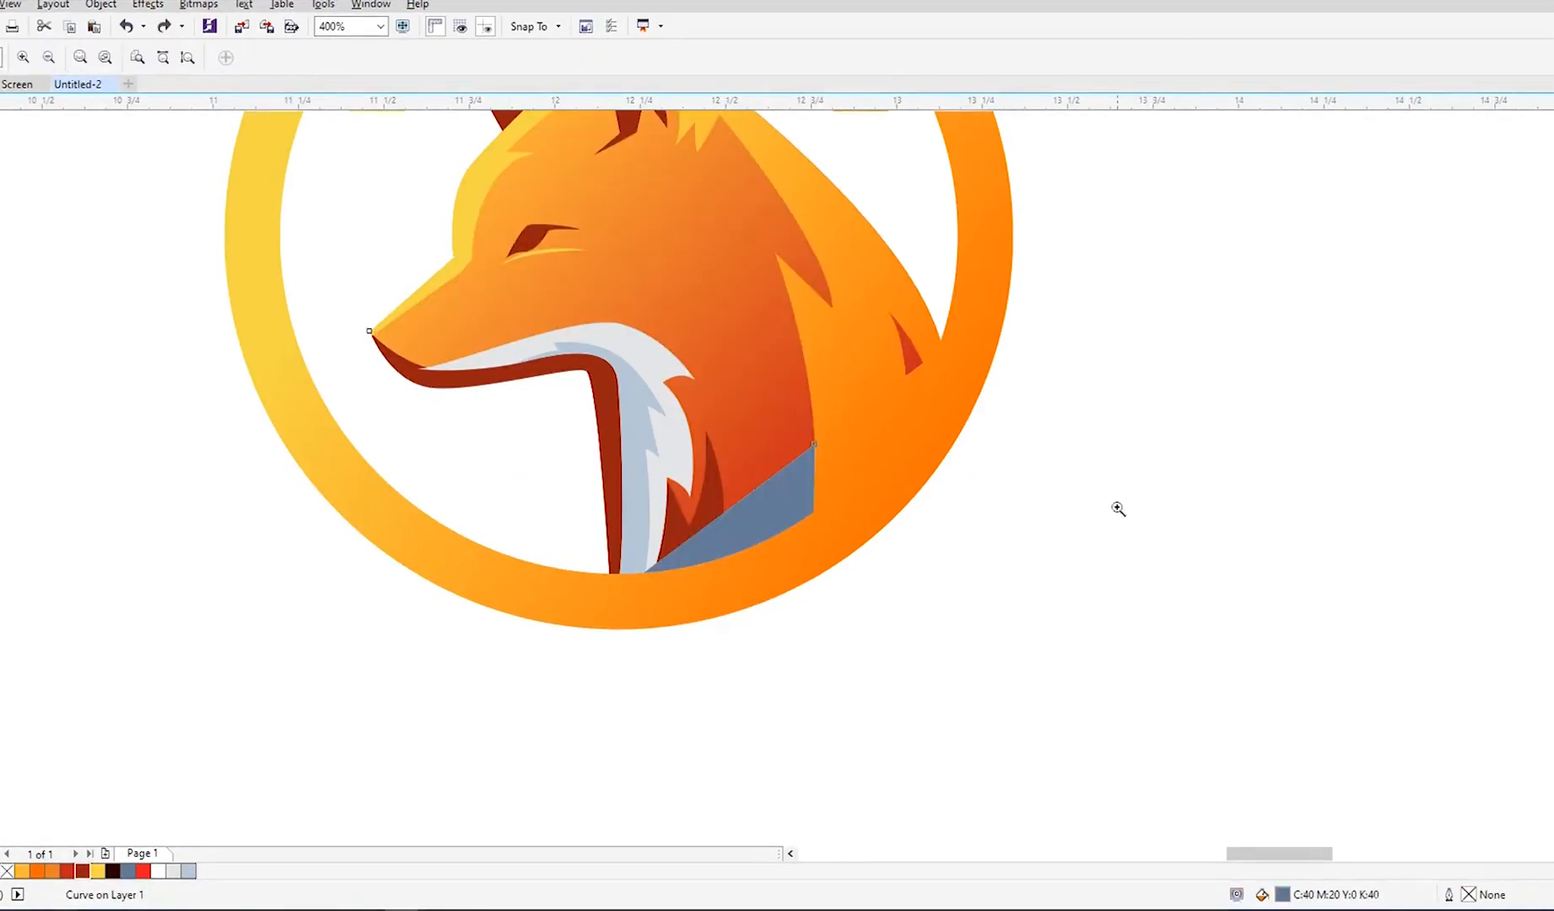
click(1038, 553)
Step: Extend the dark red neck patch down to the ring's outer edge with two added nodes and bring it to the front
click(721, 504)
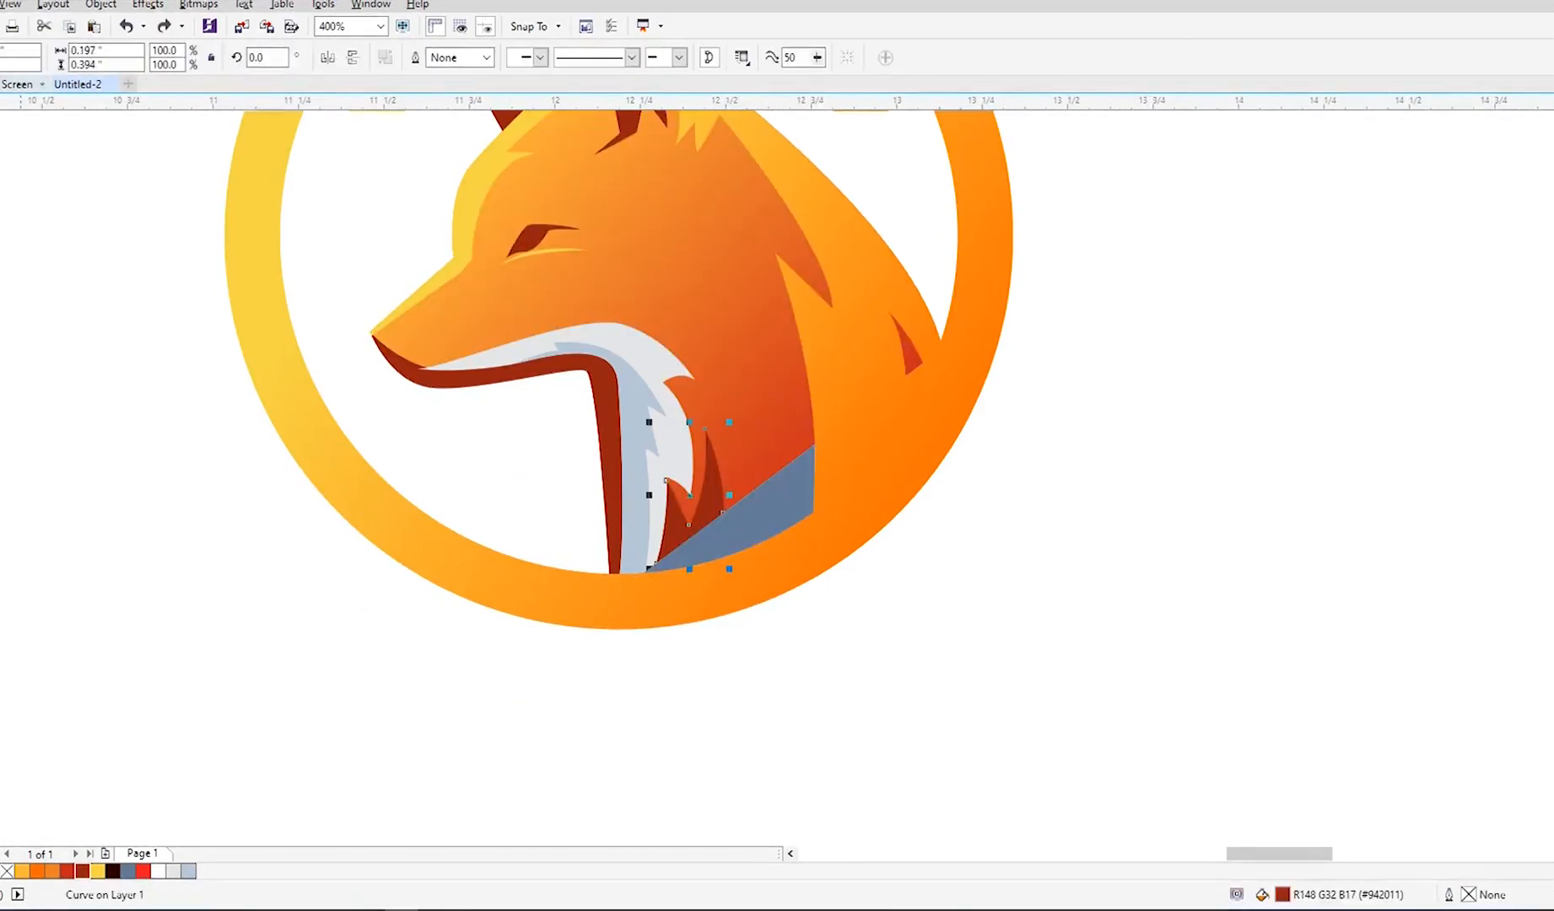
key(F10)
scroll(717, 569, up, 2)
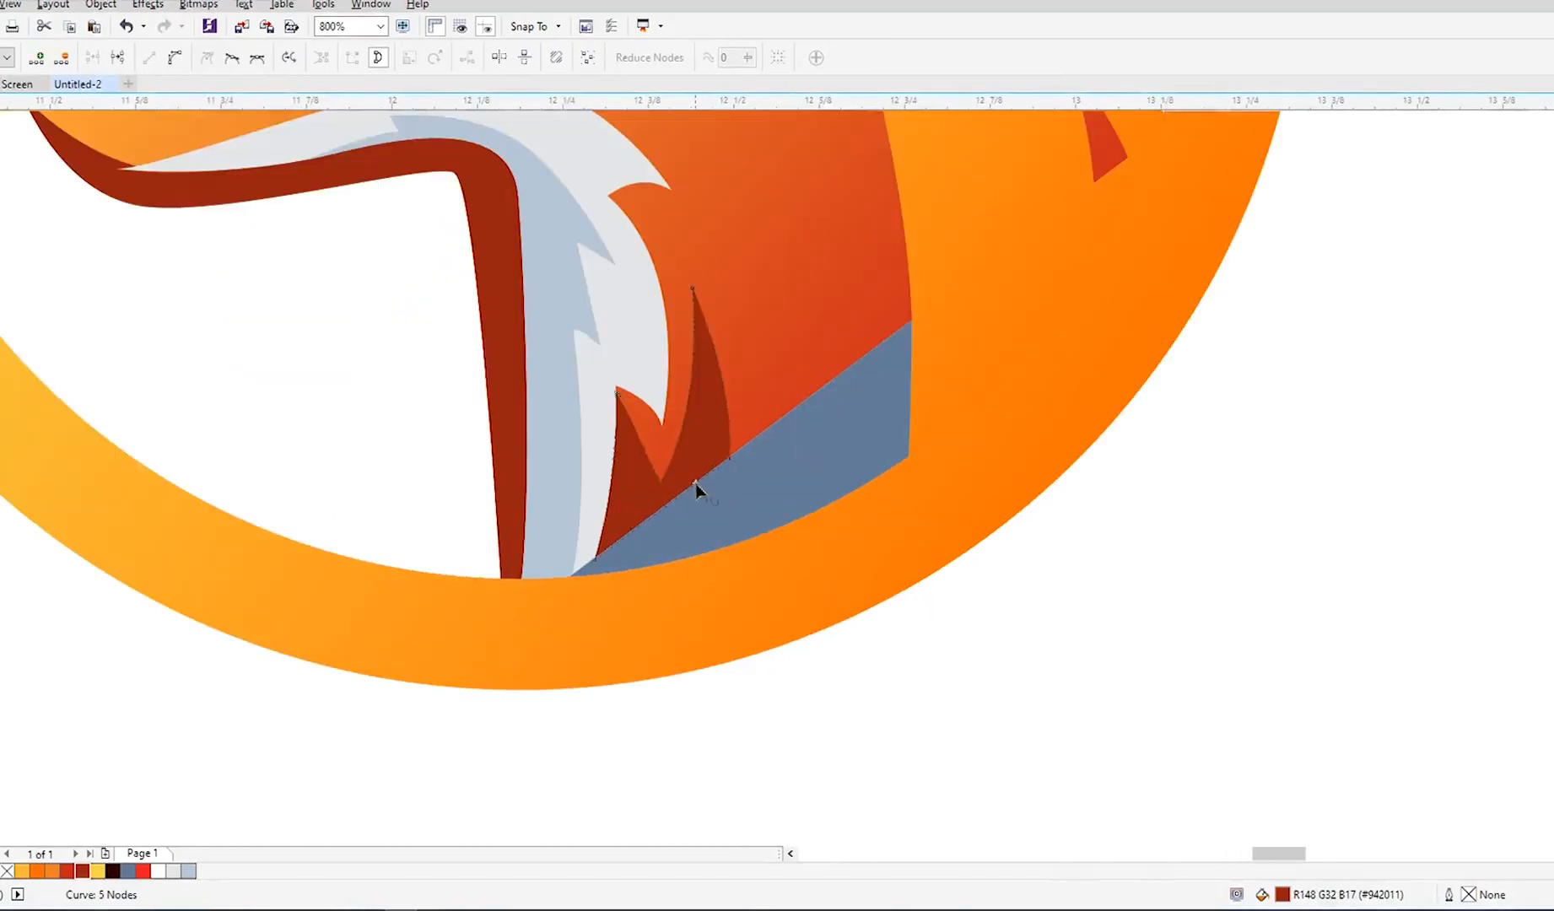
drag(696, 483, 739, 657)
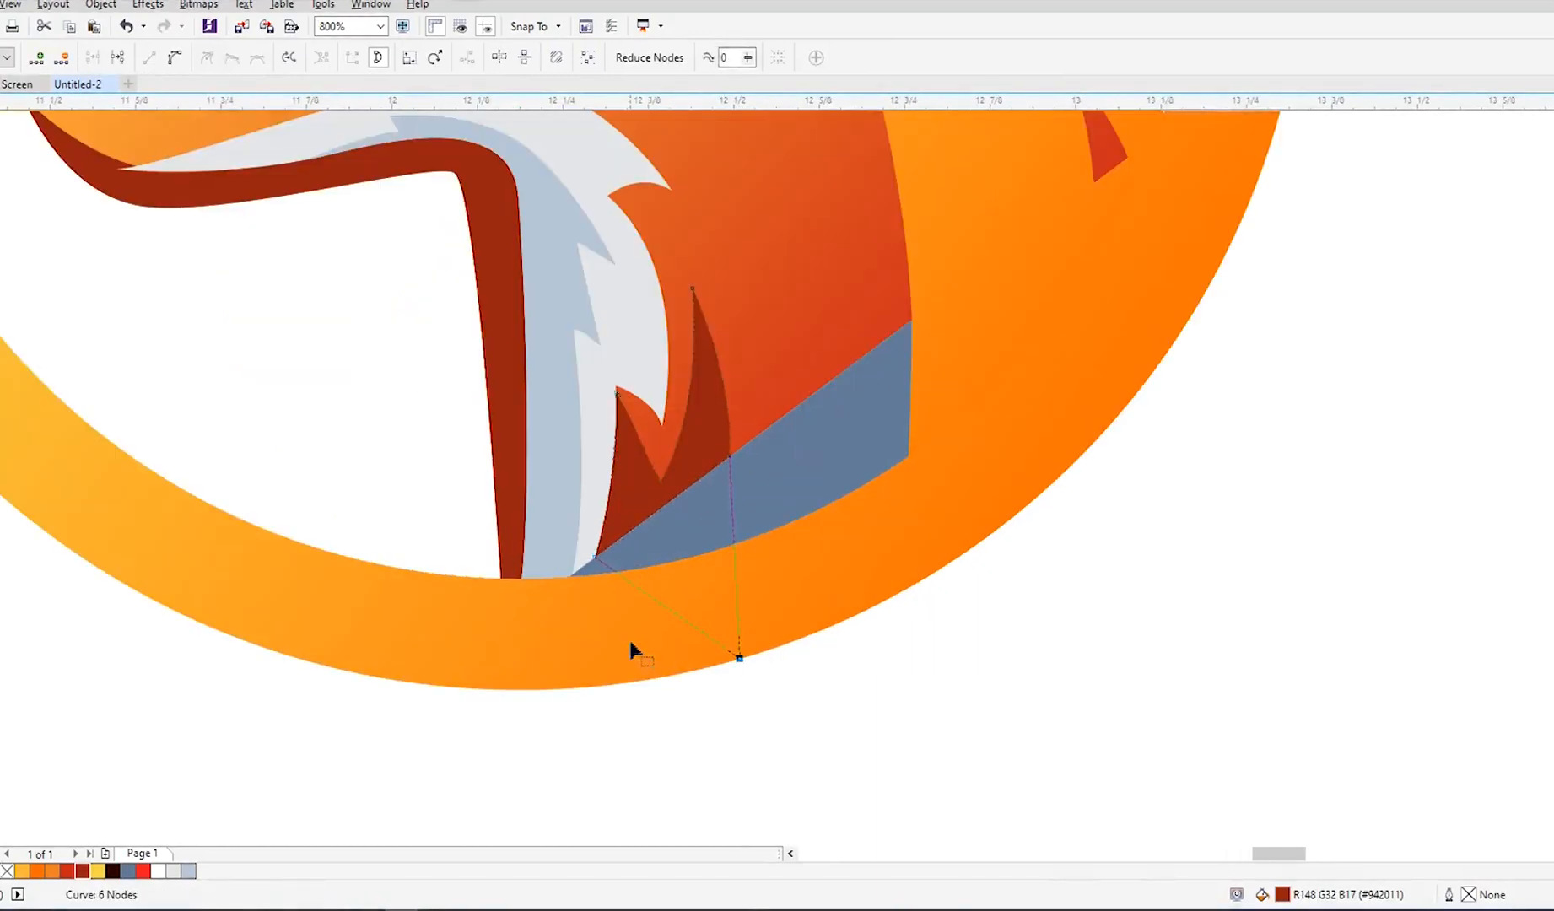
double_click(618, 578)
drag(618, 578, 548, 691)
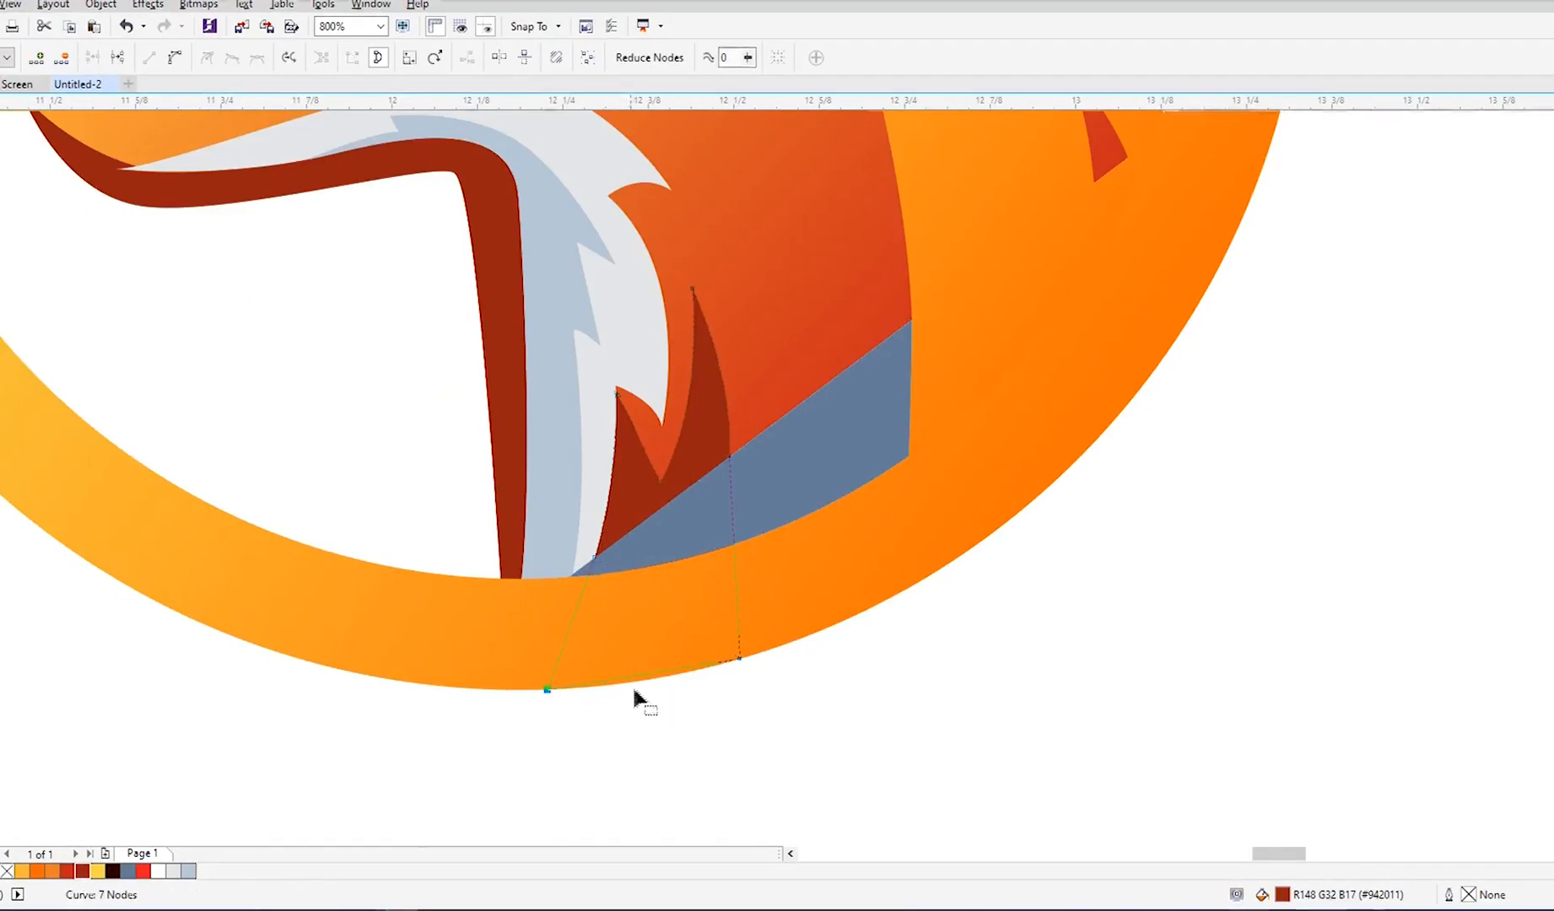
key(space)
key(shift+Page_Up)
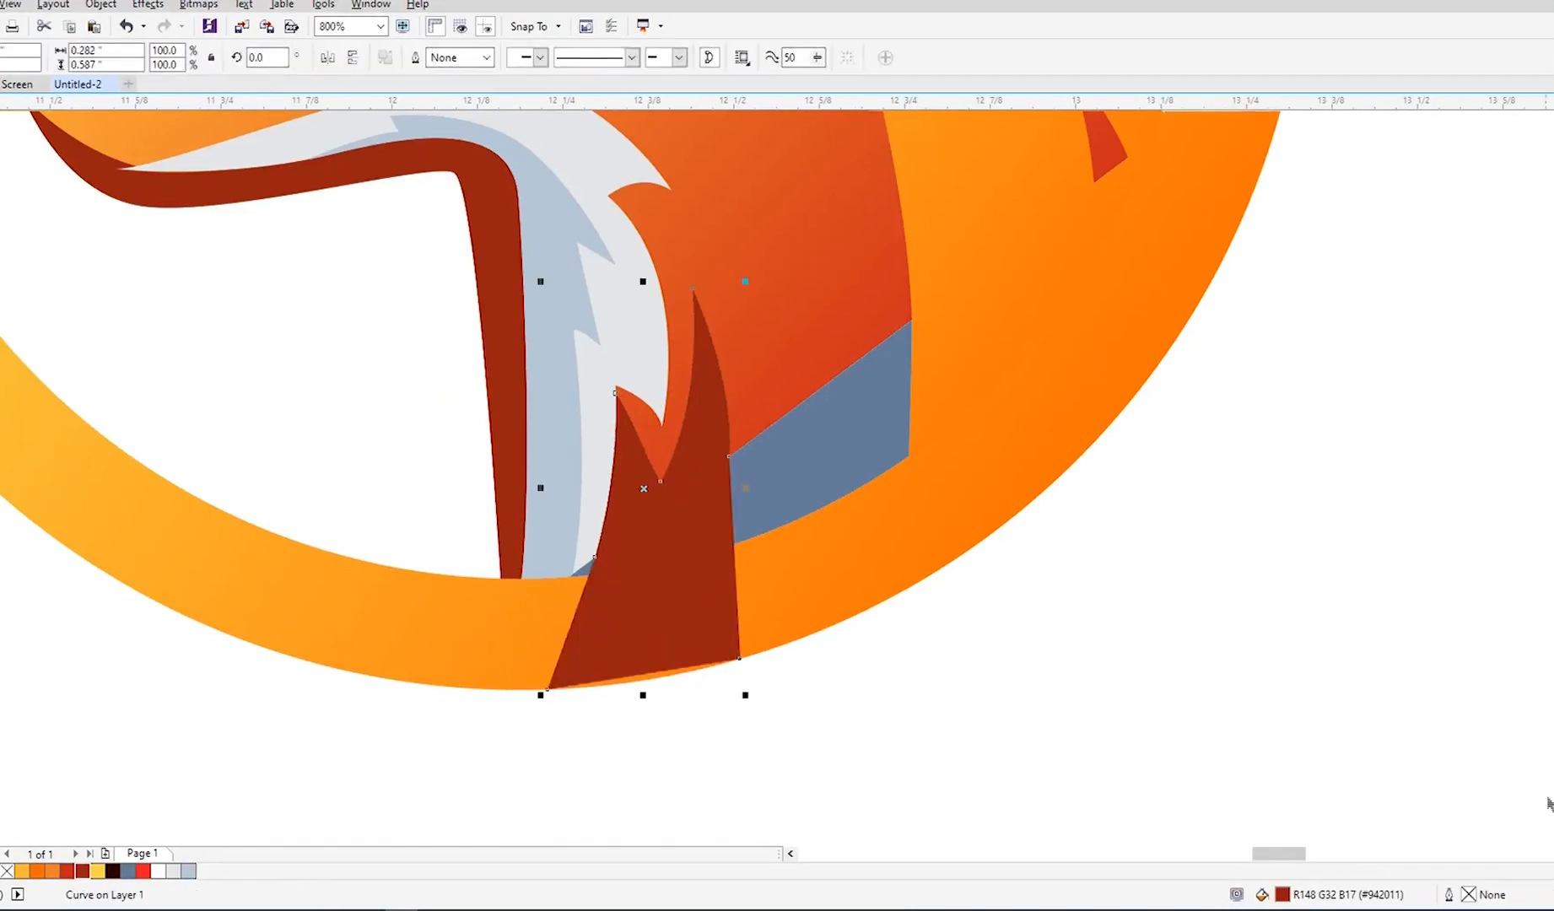
Step: Delete the extra node on the dark red neck patch's side and curve its lower edge along the ring's outer edge
key(space)
scroll(670, 693, up, 1)
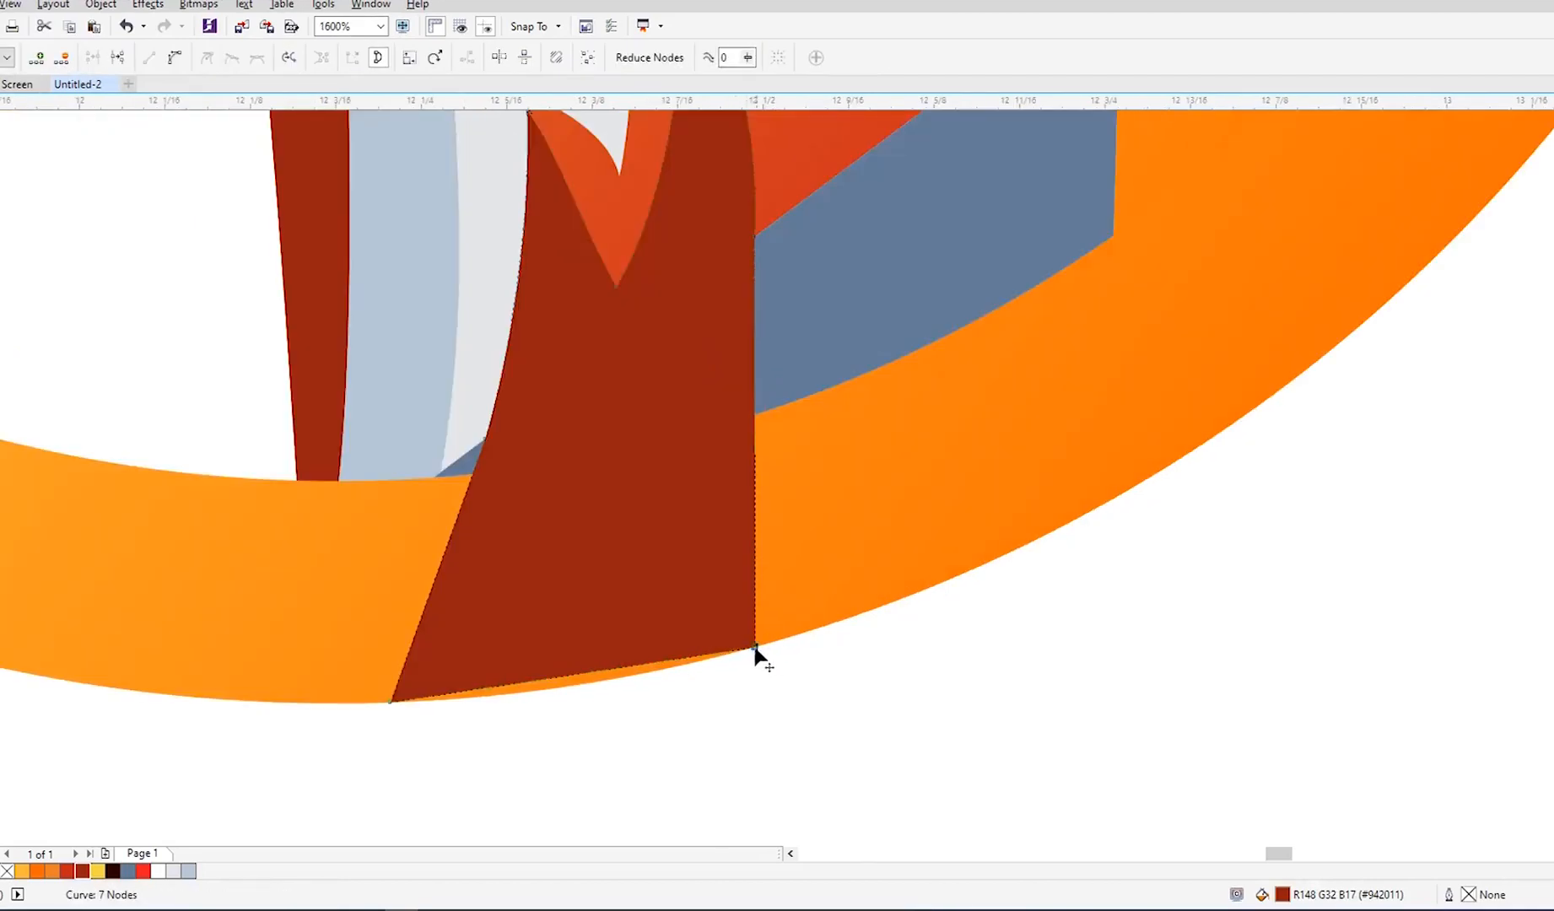
double_click(754, 237)
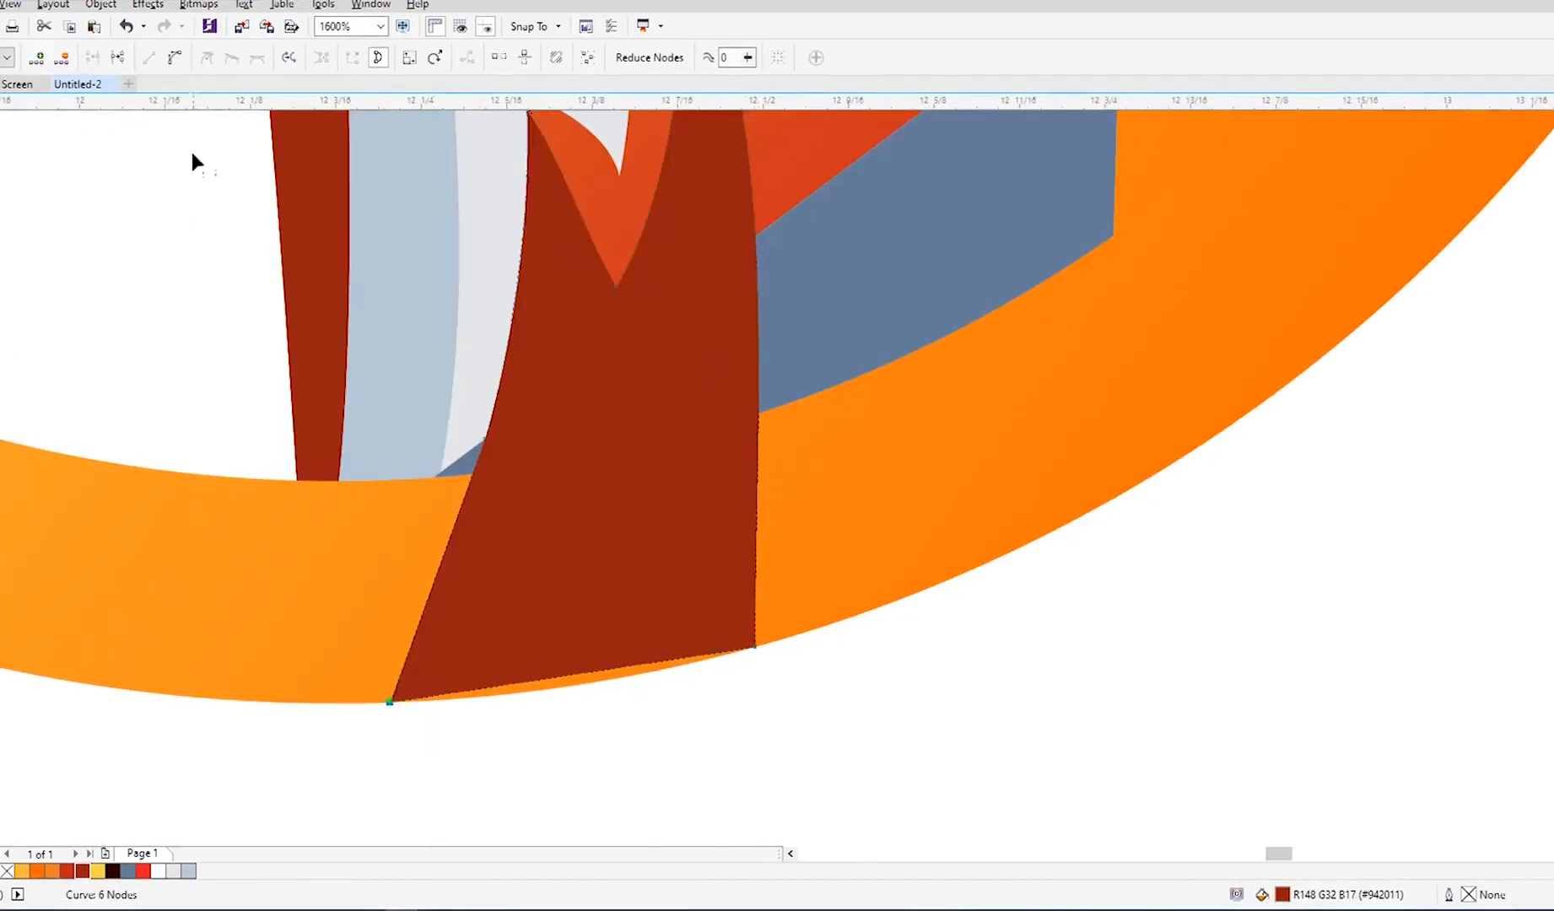
scroll(528, 727, up, 2)
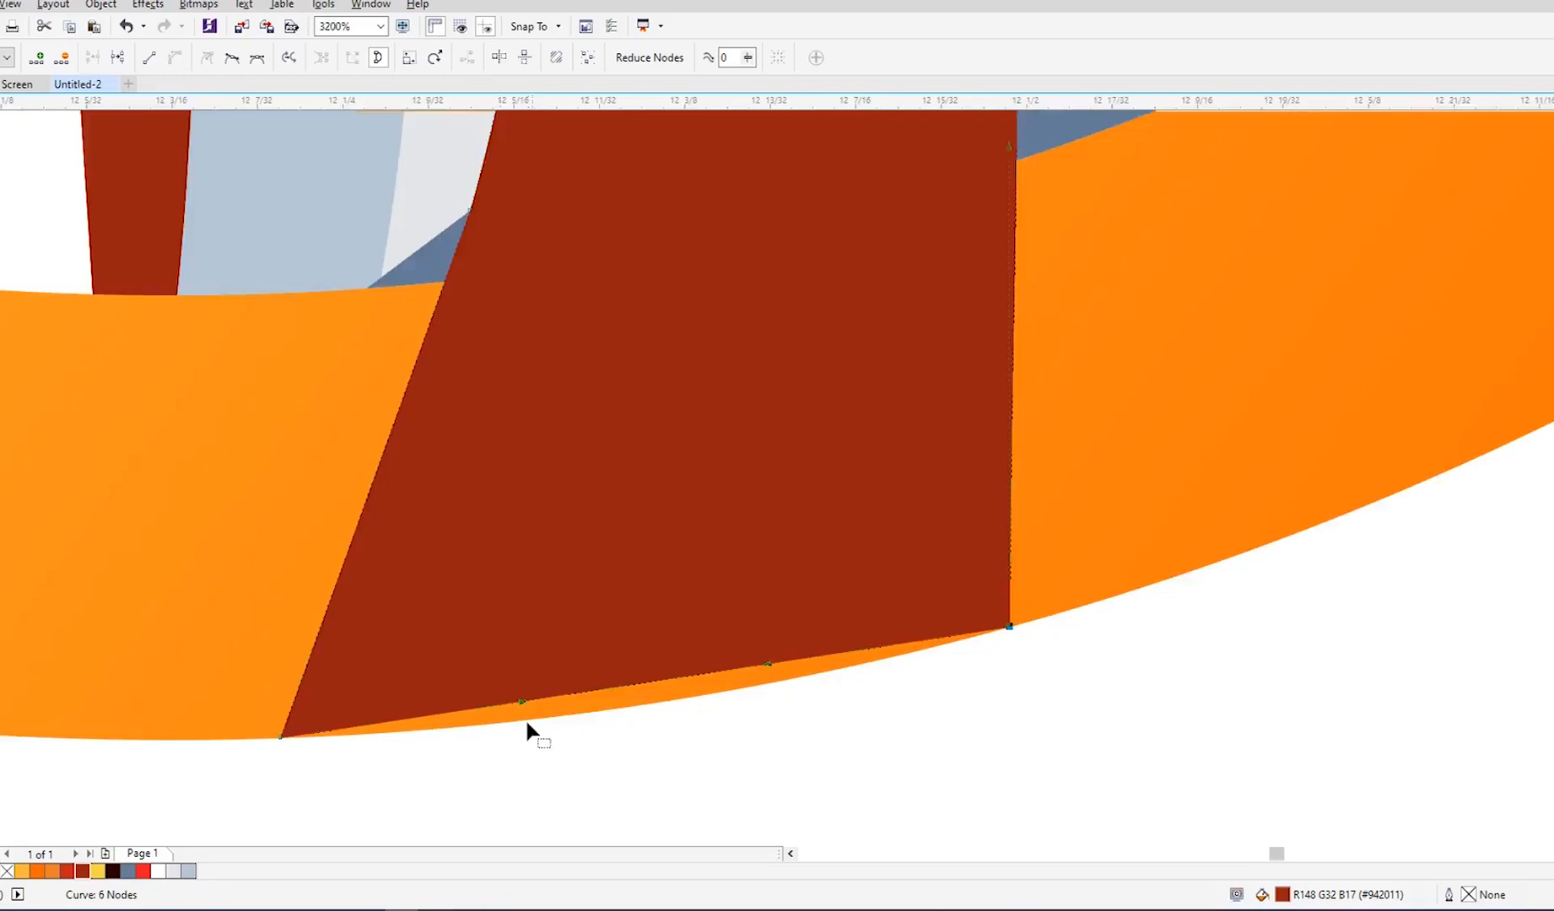
mouse_move(541, 722)
mouse_down()
mouse_move(576, 749)
mouse_move(567, 718)
mouse_up()
scroll(570, 719, down, 1)
drag(789, 662, 829, 679)
scroll(673, 692, down, 1)
scroll(680, 696, down, 2)
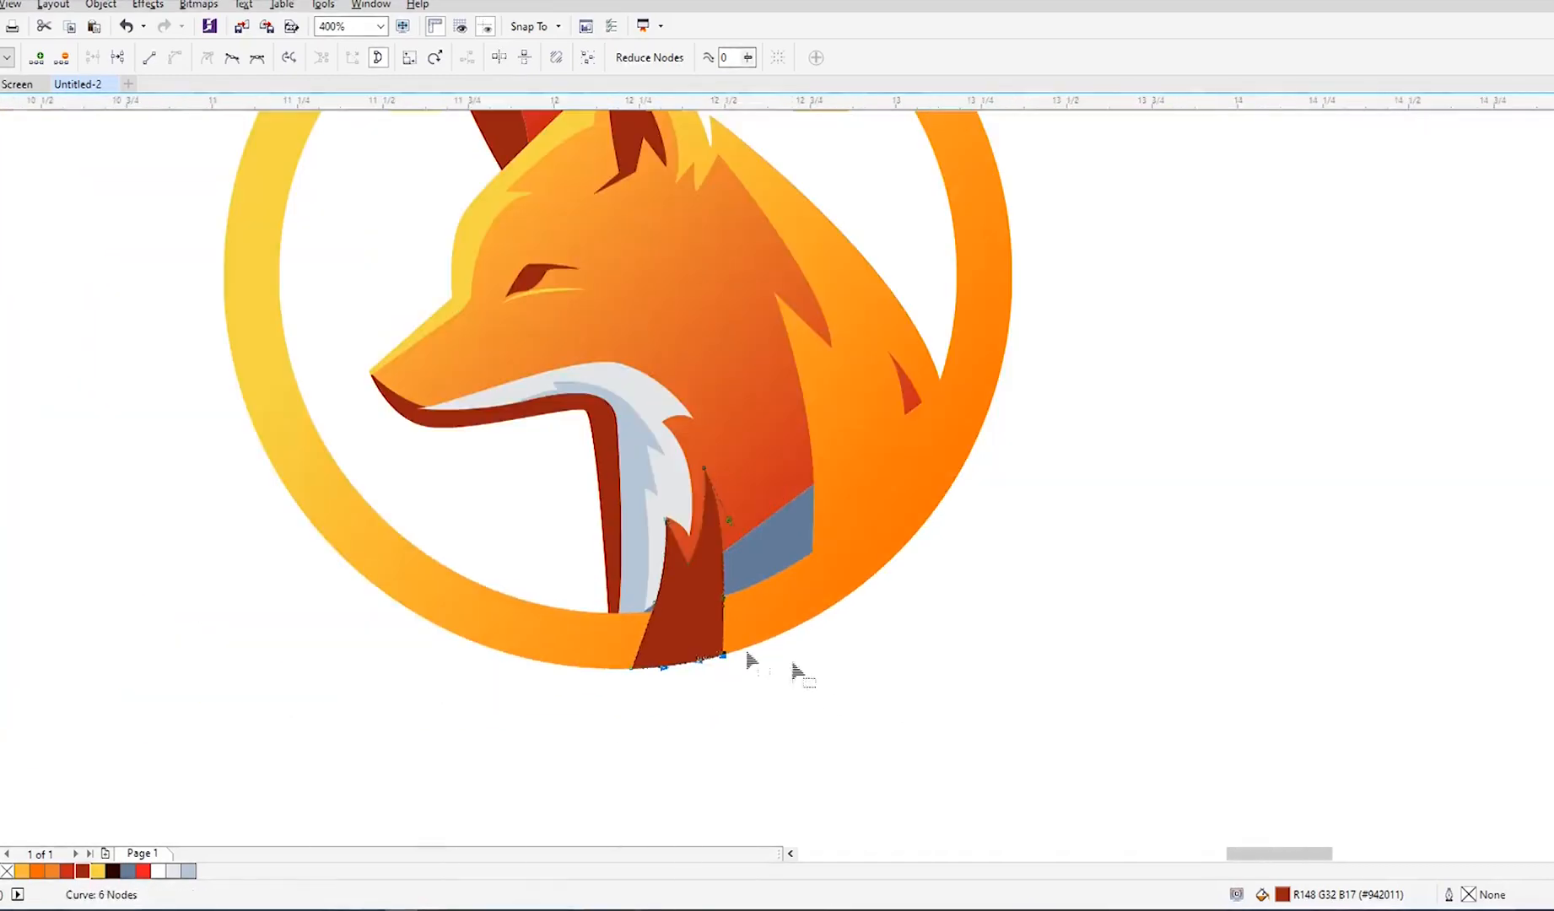
Step: Bring the light grey chest fur and its pale blue shading in front of the ring
key(space)
scroll(639, 667, up, 2)
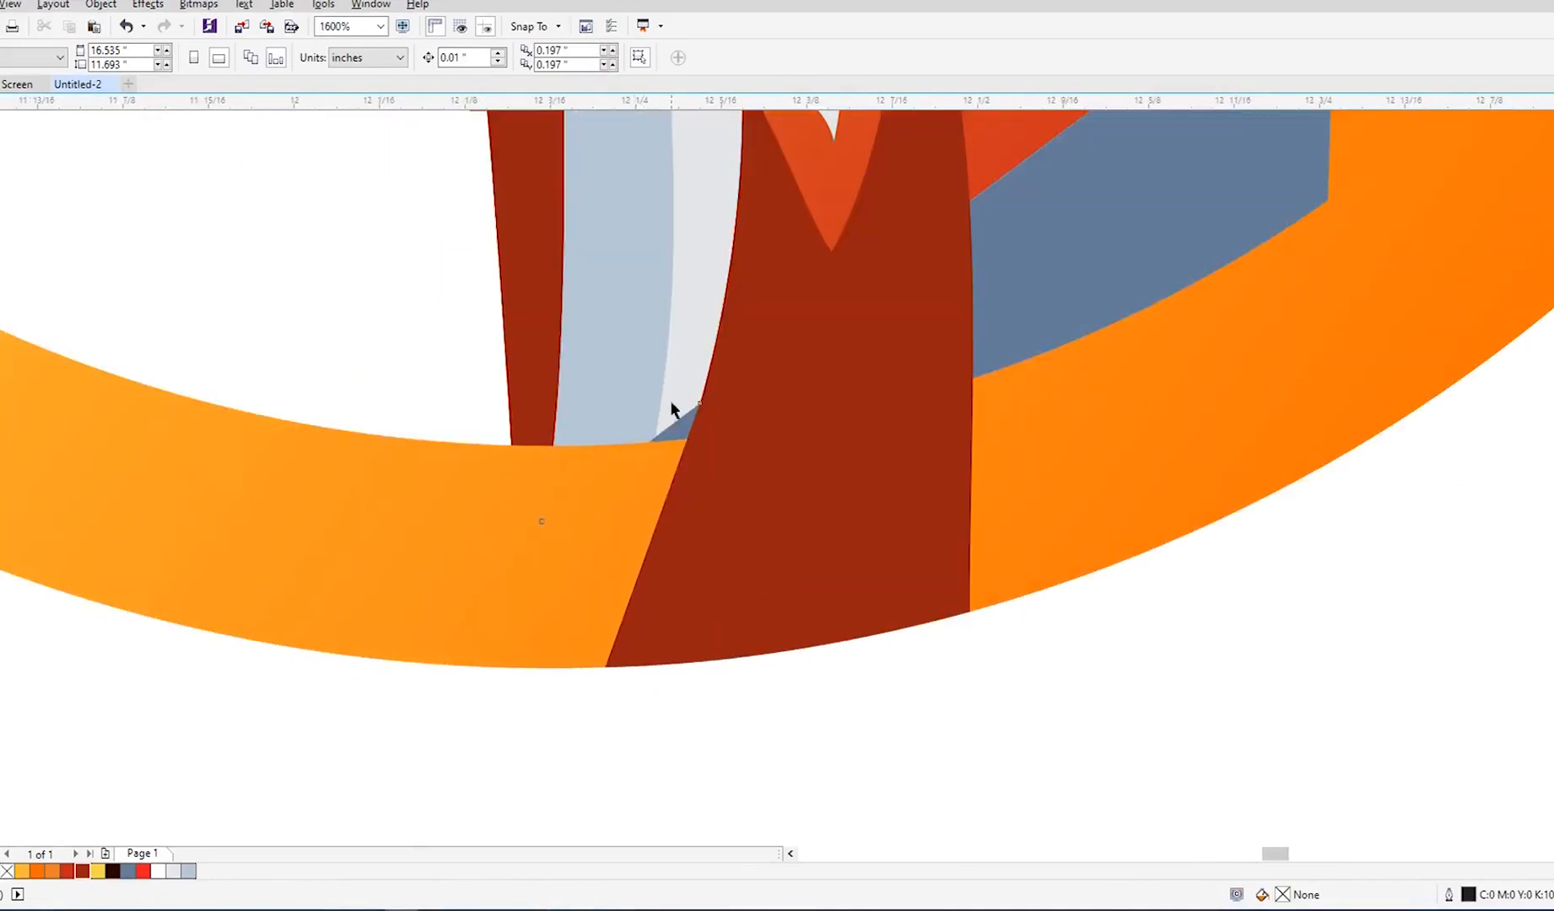
key(space)
key(space)
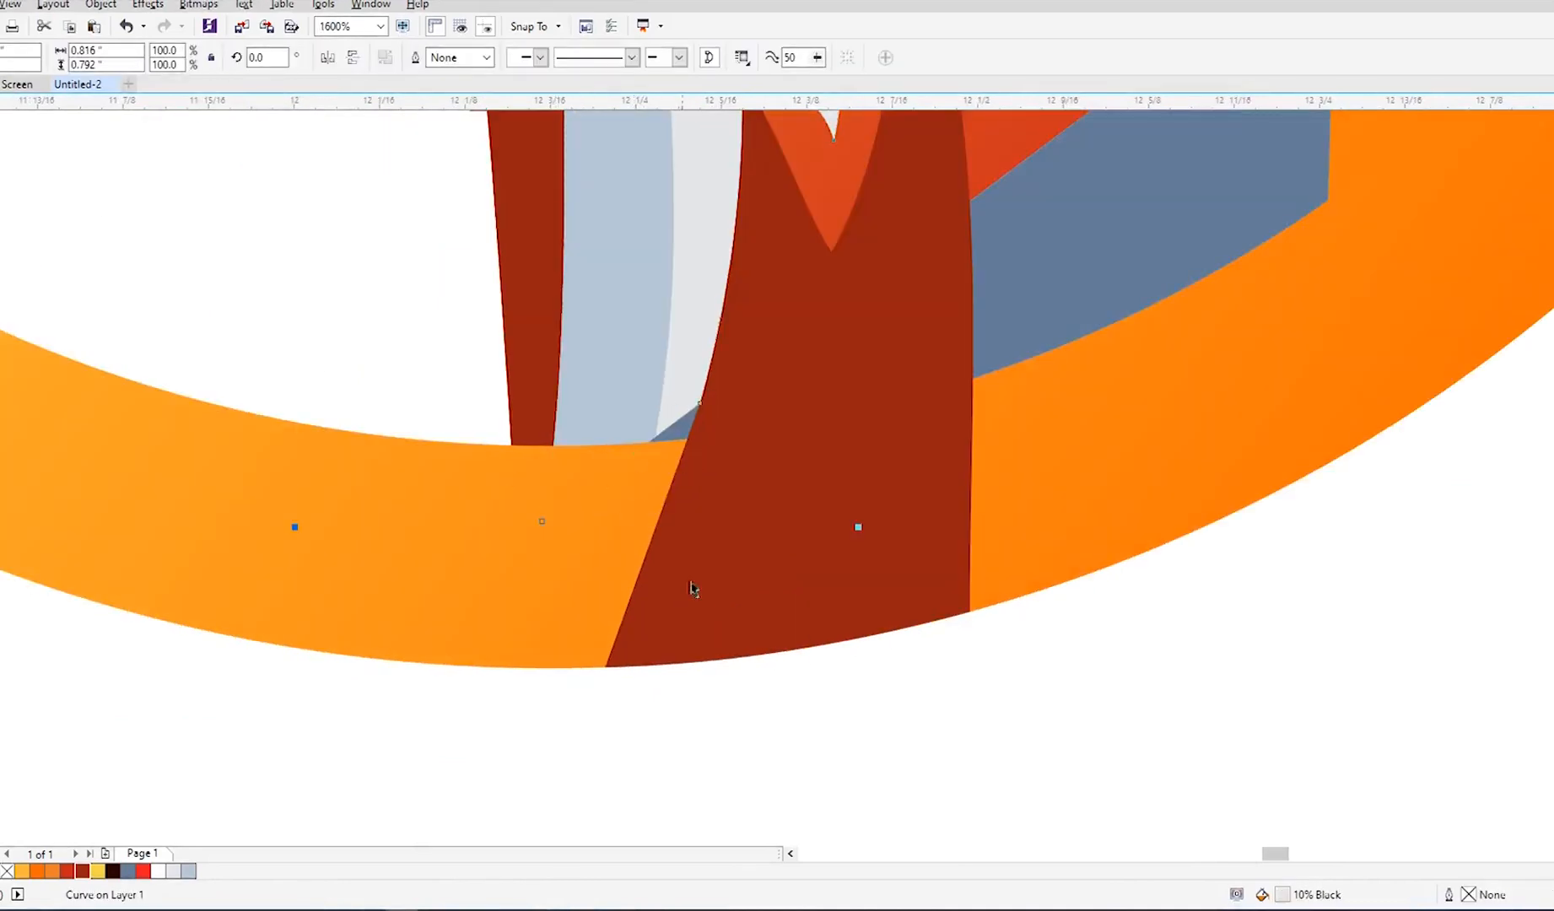
scroll(693, 582, down, 1)
click(938, 672)
click(698, 397)
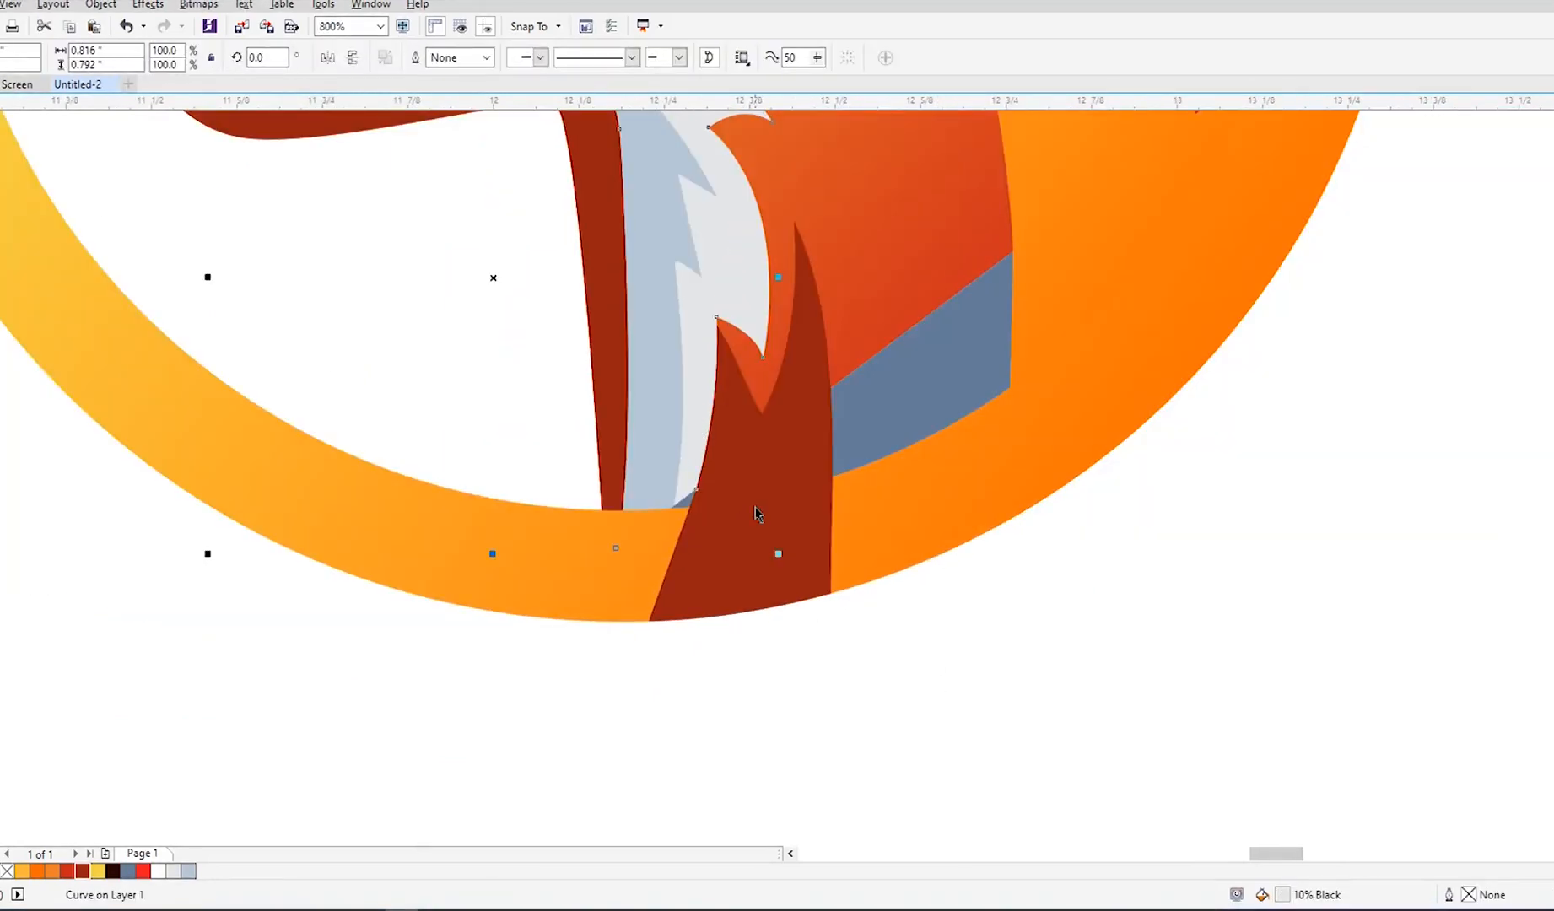
key(shift+Page_Up)
click(906, 664)
scroll(827, 618, down, 1)
key(ctrl+z)
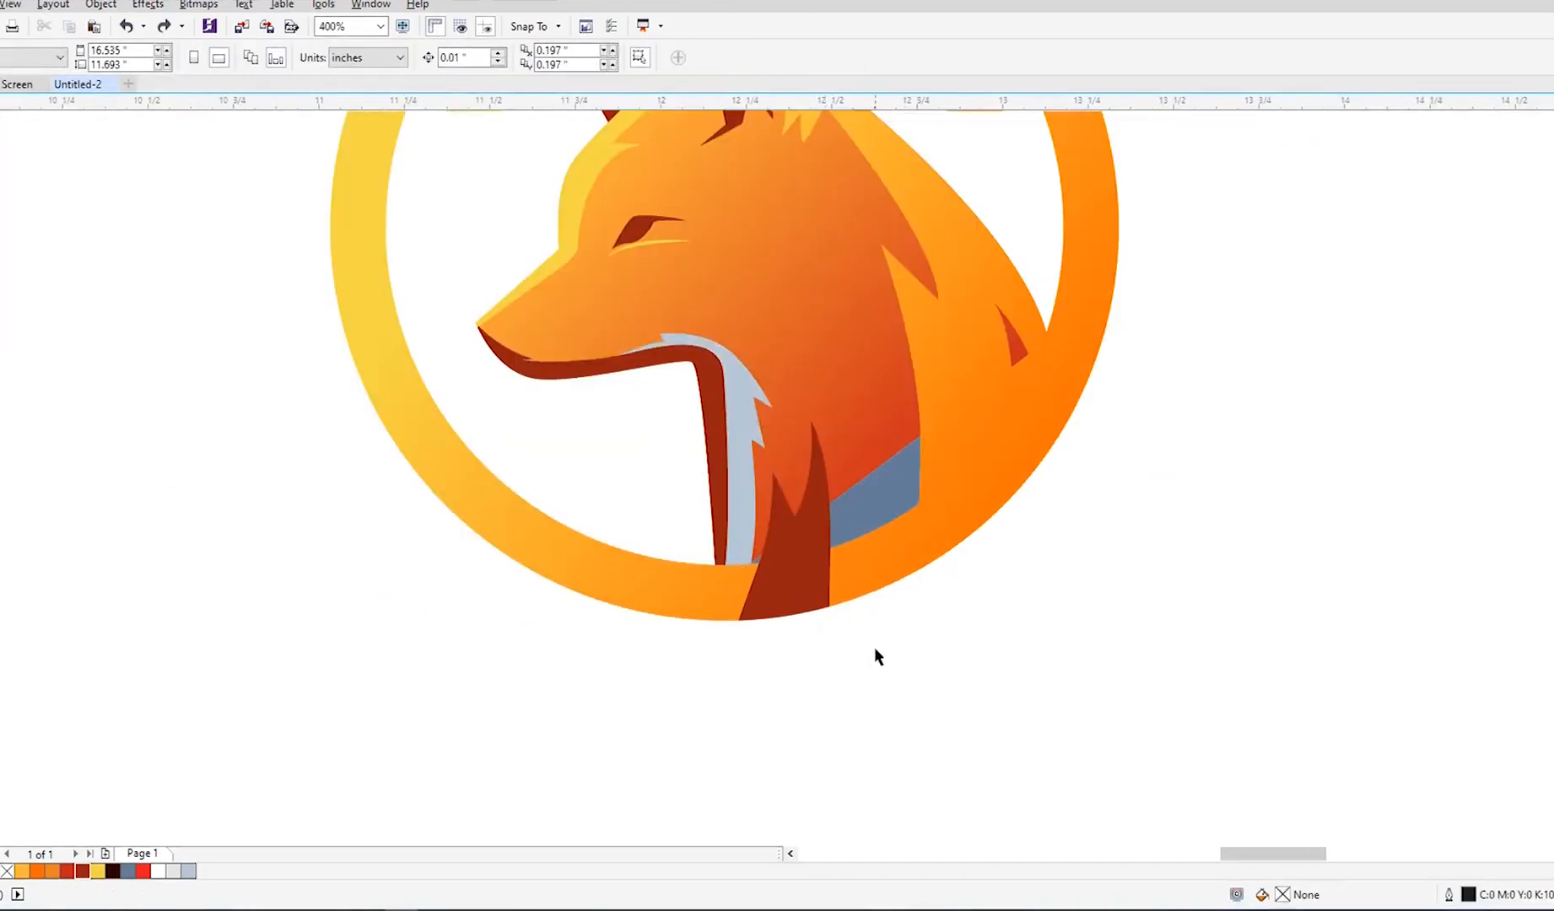
shift+click(744, 490)
key(shift+Page_Up)
click(891, 631)
scroll(756, 582, up, 1)
Step: Extend the light grey chest fur down to the ring's outer edge, meeting the dark red neck patch along its side
click(767, 512)
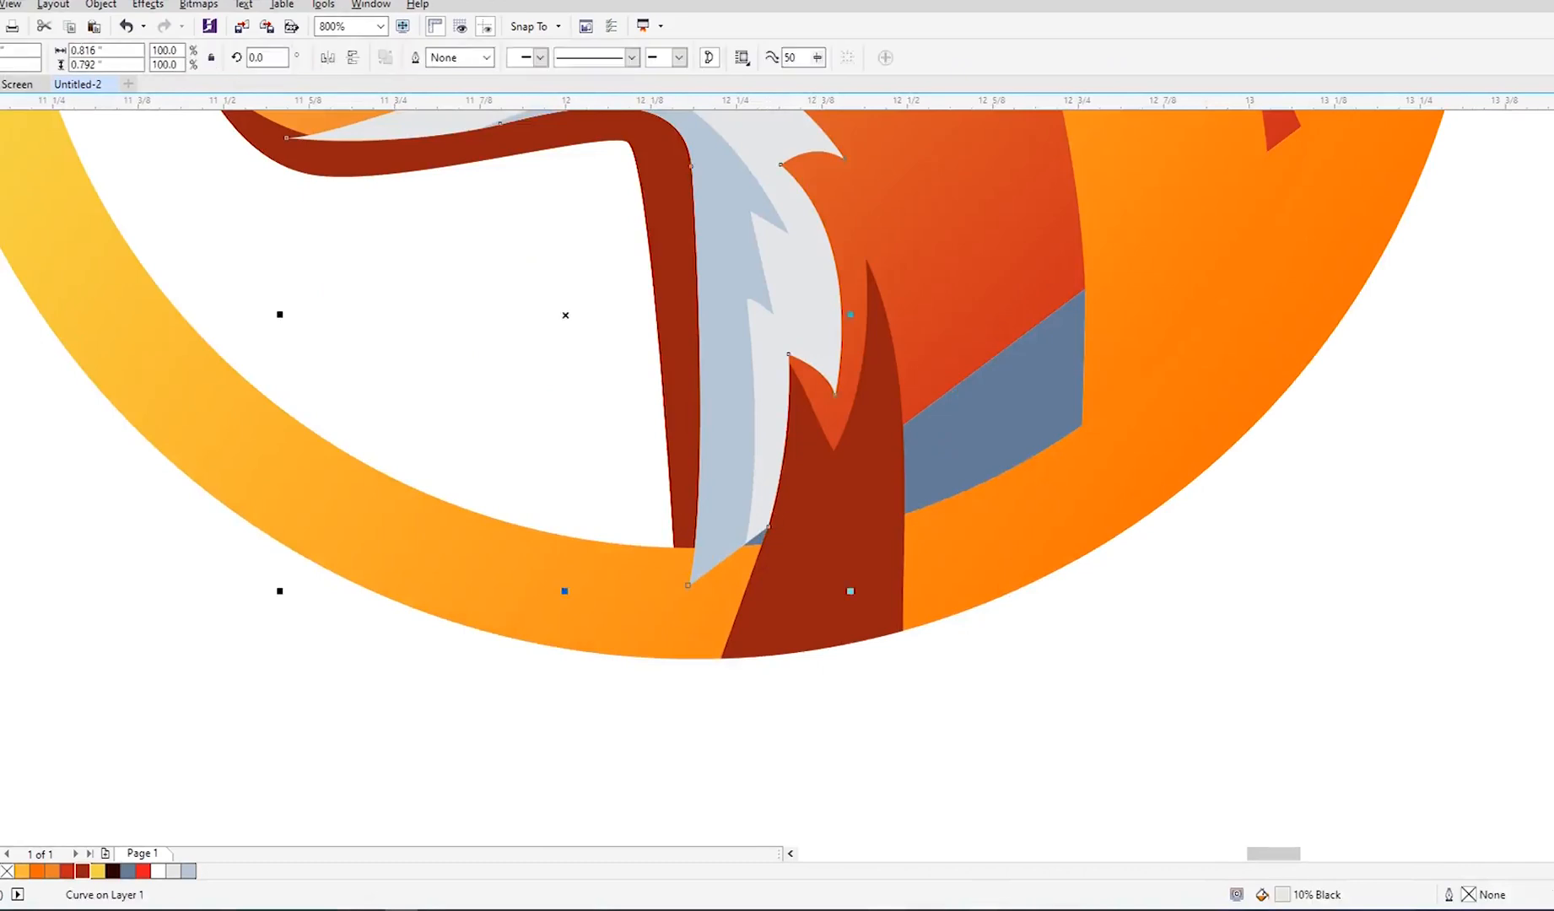
key(F10)
scroll(648, 573, up, 1)
drag(646, 531, 596, 693)
double_click(740, 499)
drag(740, 501, 735, 692)
scroll(672, 705, up, 2)
double_click(727, 654)
scroll(683, 675, up, 1)
drag(769, 631, 766, 643)
double_click(768, 642)
scroll(1166, 633, up, 1)
drag(1196, 614, 1193, 618)
scroll(968, 618, down, 2)
Step: Curve the light grey fur's lower edge along the ring's outer edge and delete the stray node beside the dark red patch
click(368, 625)
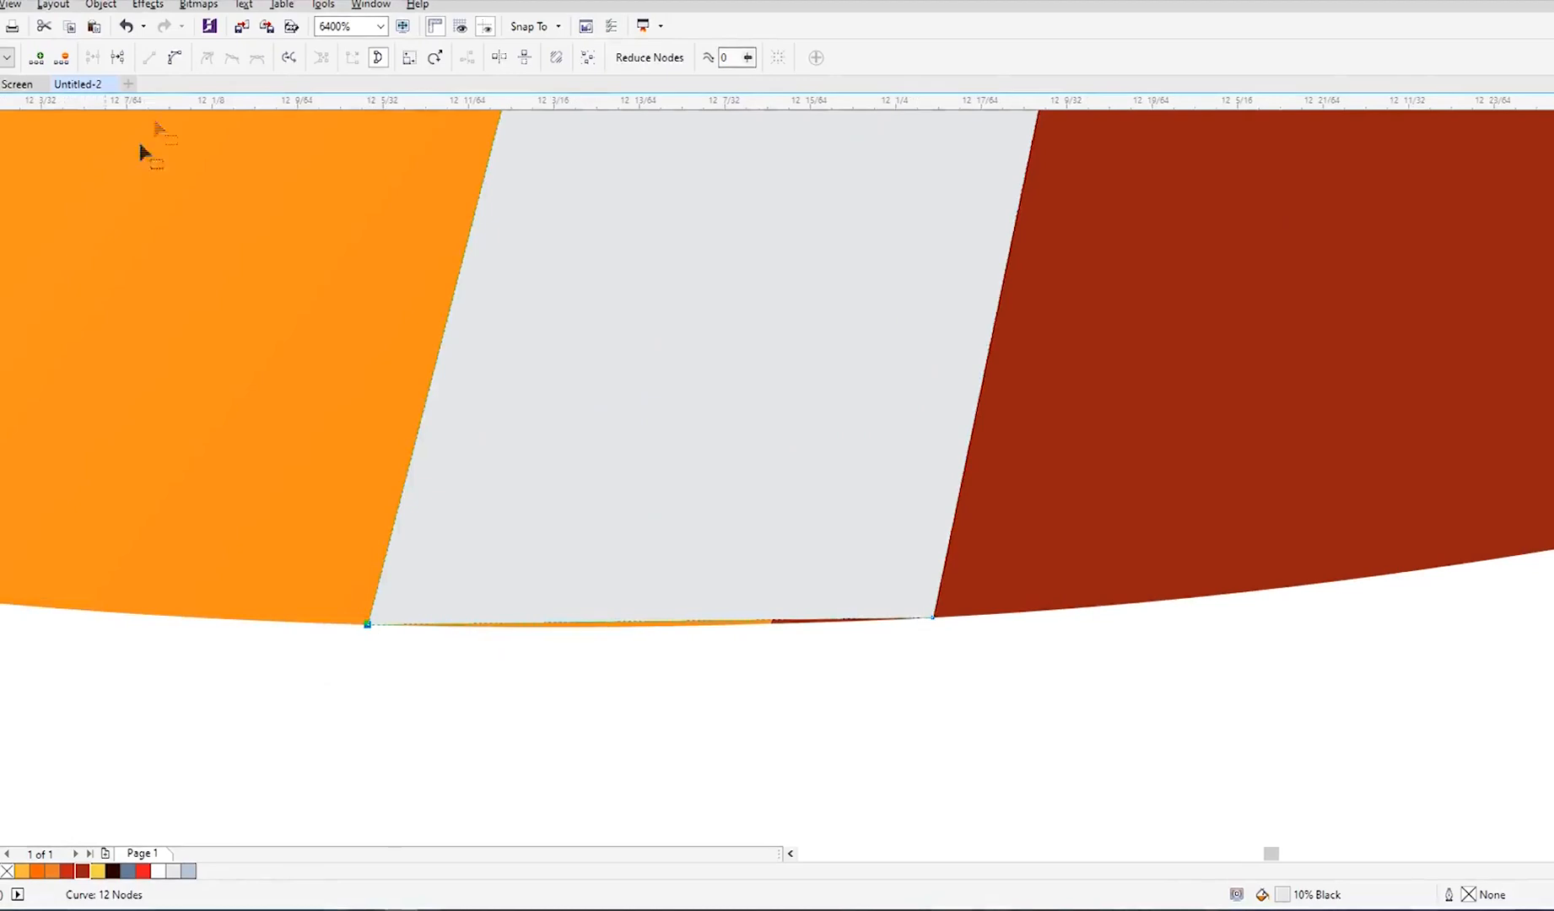
scroll(582, 656, up, 2)
drag(510, 549, 531, 613)
scroll(531, 613, down, 1)
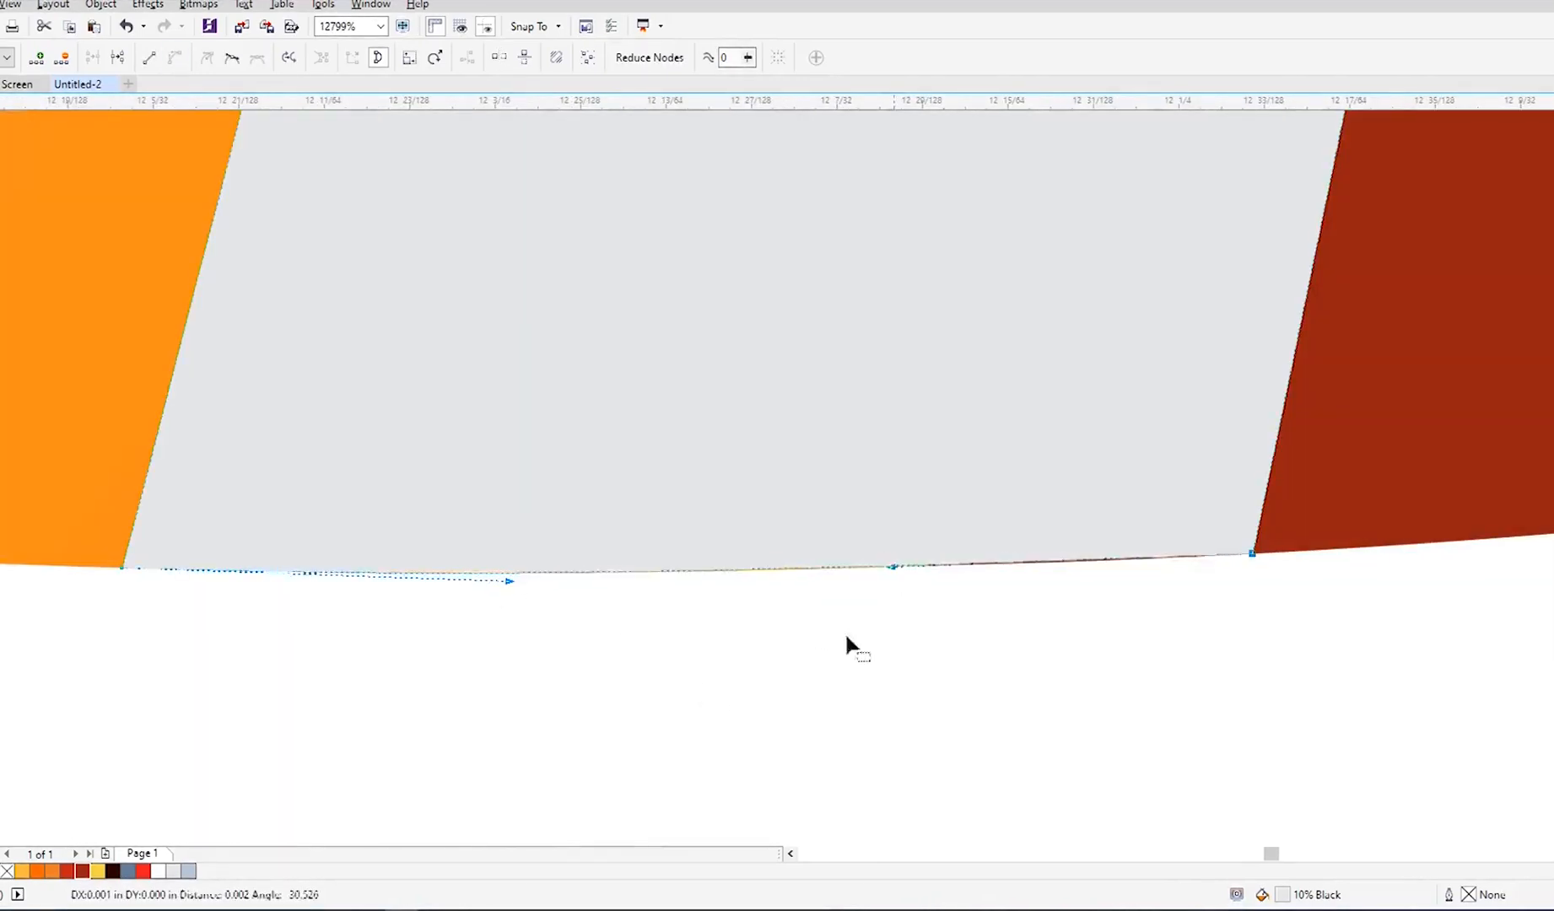
scroll(845, 631, down, 4)
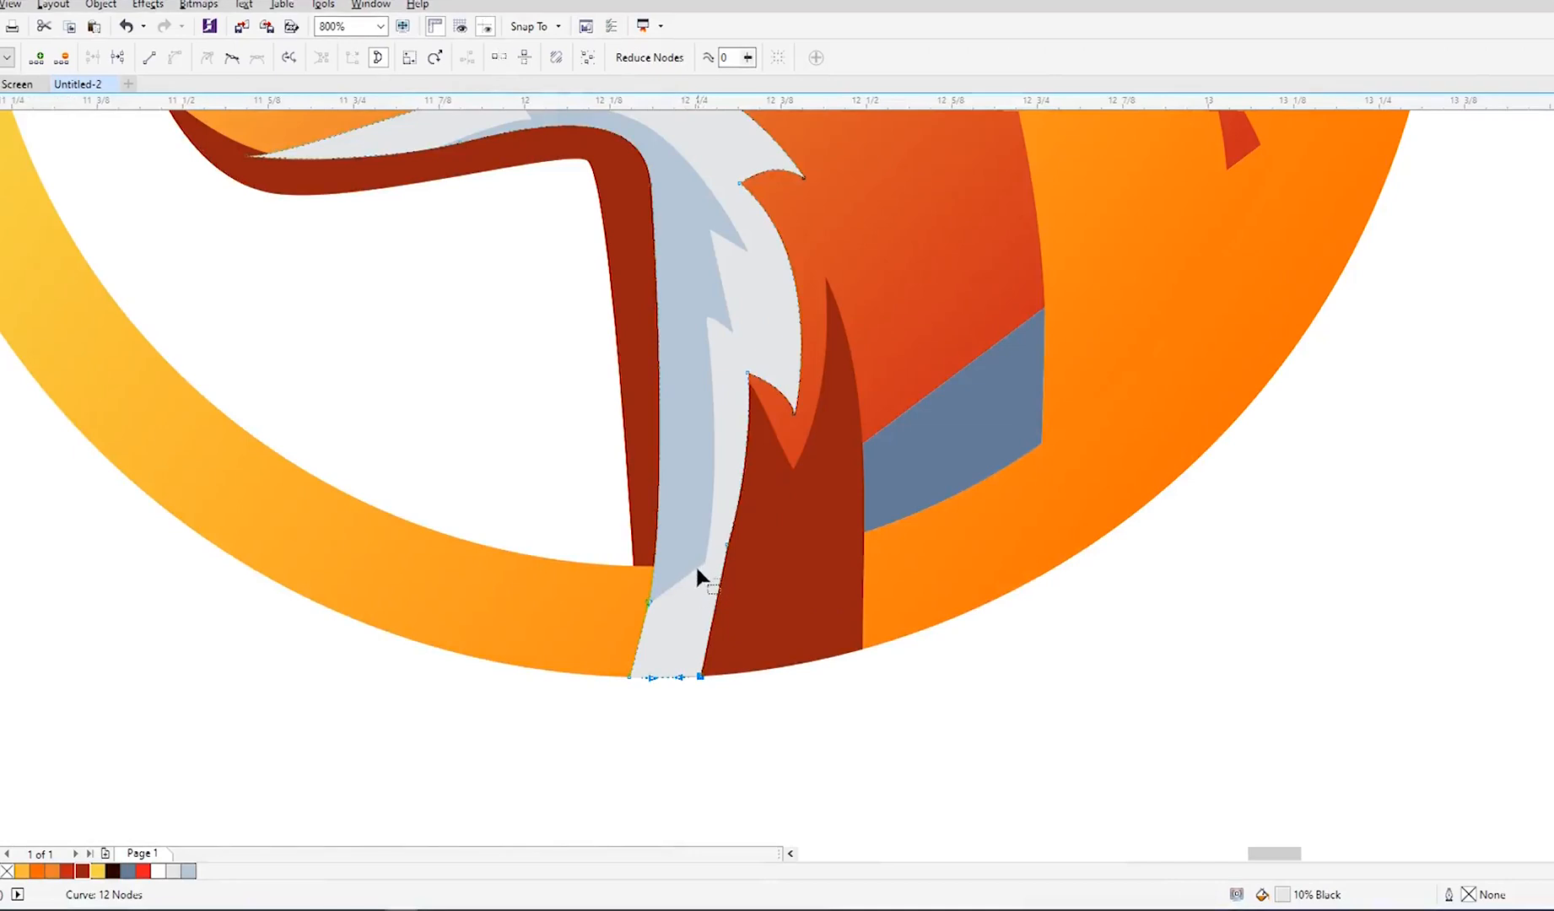
key(Delete)
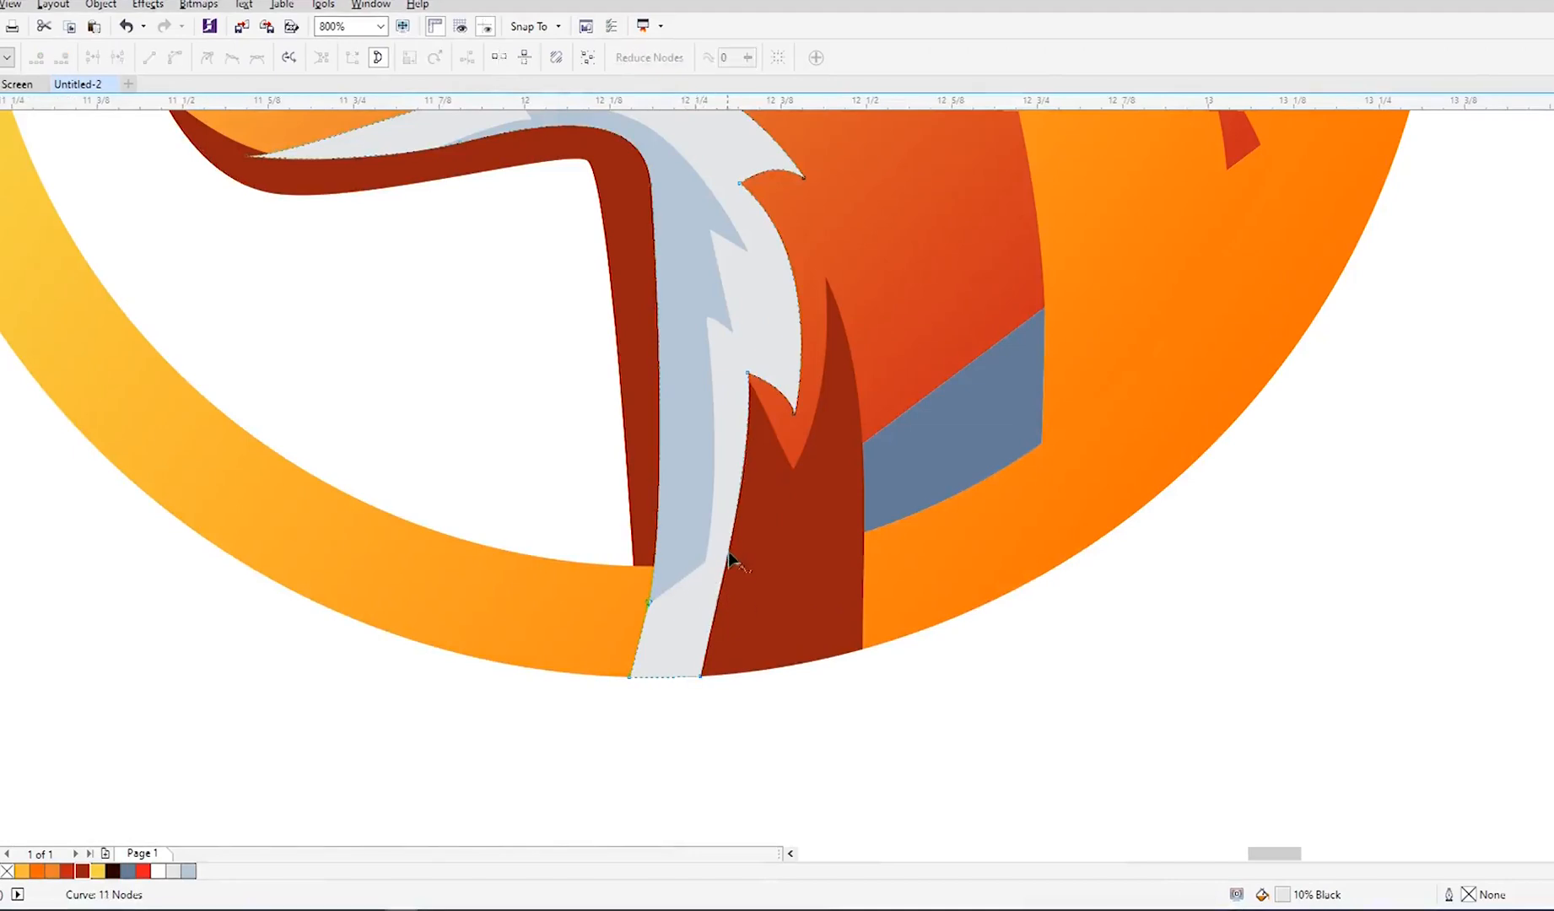
Step: Add nodes to the pale blue fur shading and pull its lower tip down to the ring's outer edge
scroll(688, 582, up, 1)
double_click(681, 565)
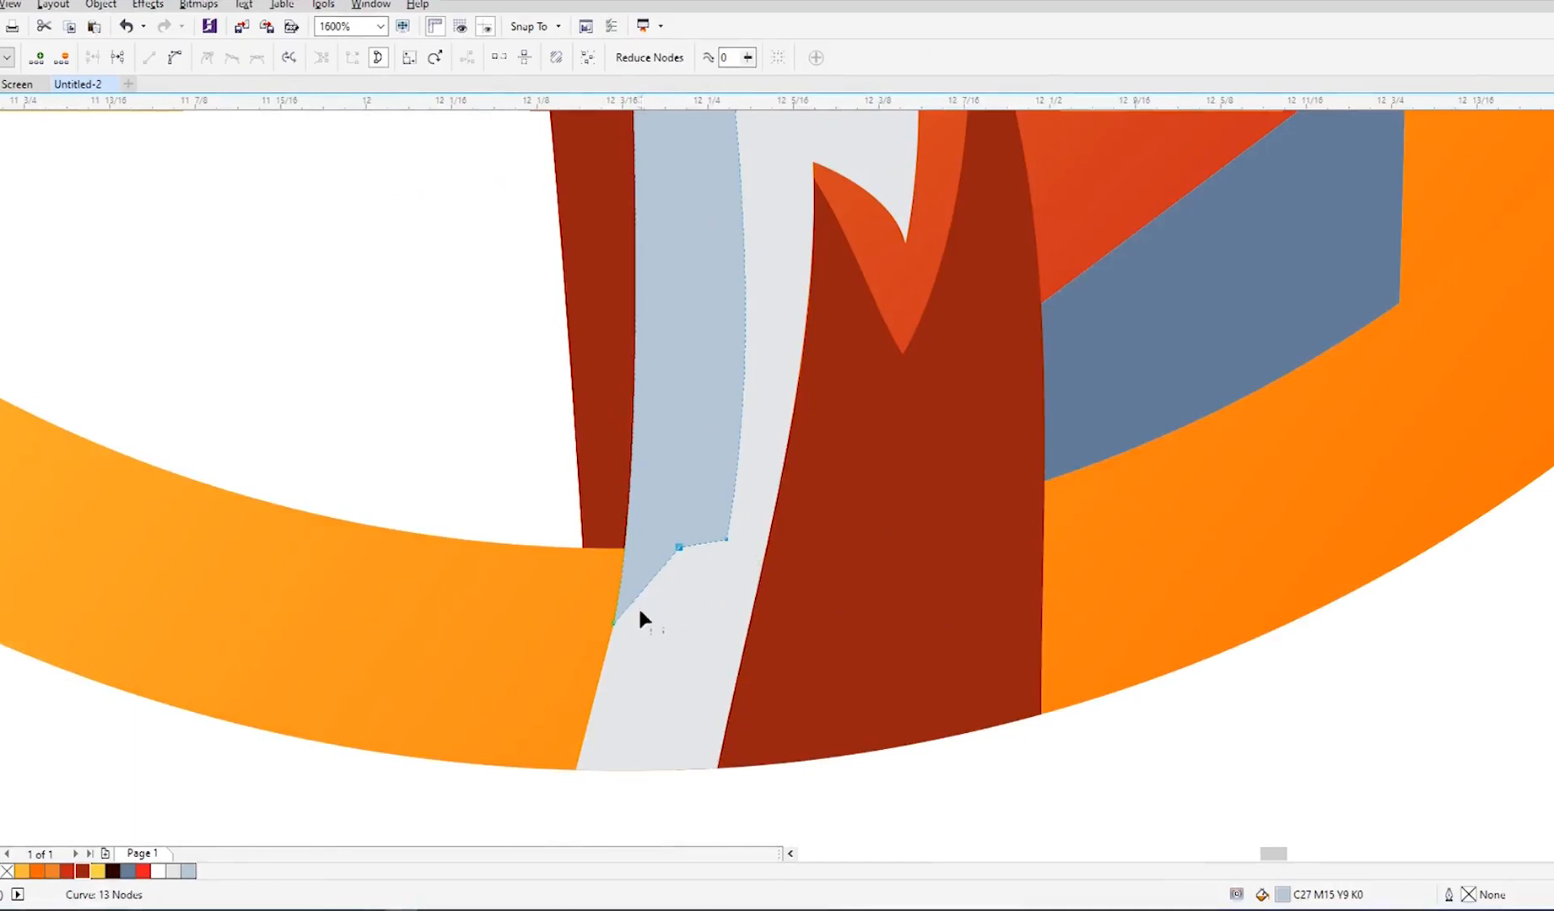
drag(629, 605, 578, 765)
scroll(600, 670, down, 2)
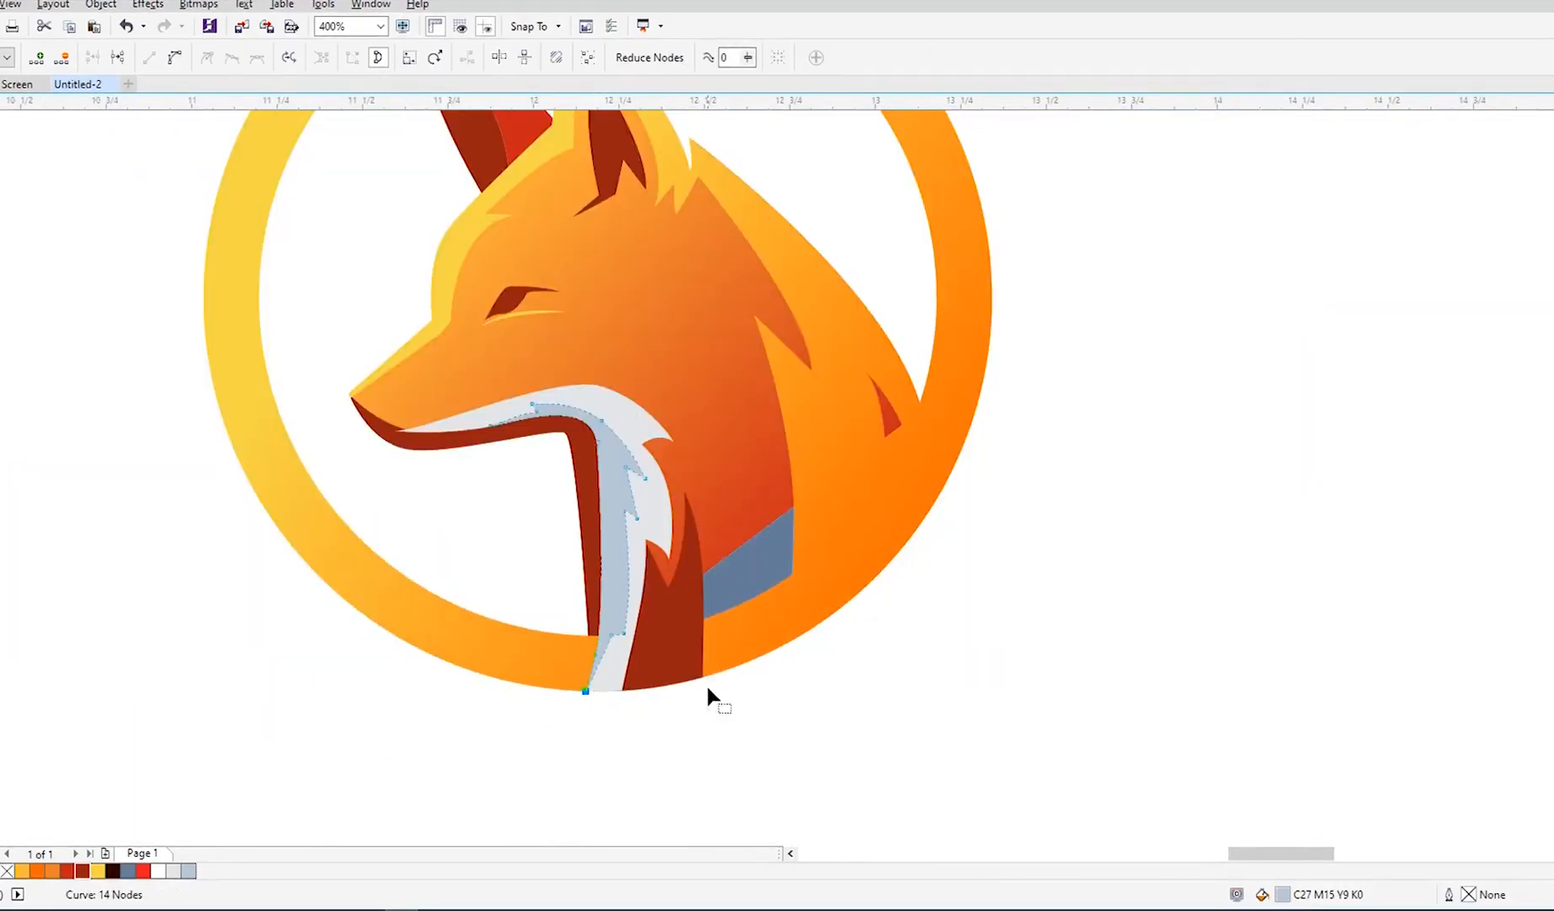
scroll(666, 673, down, 1)
key(space)
click(901, 667)
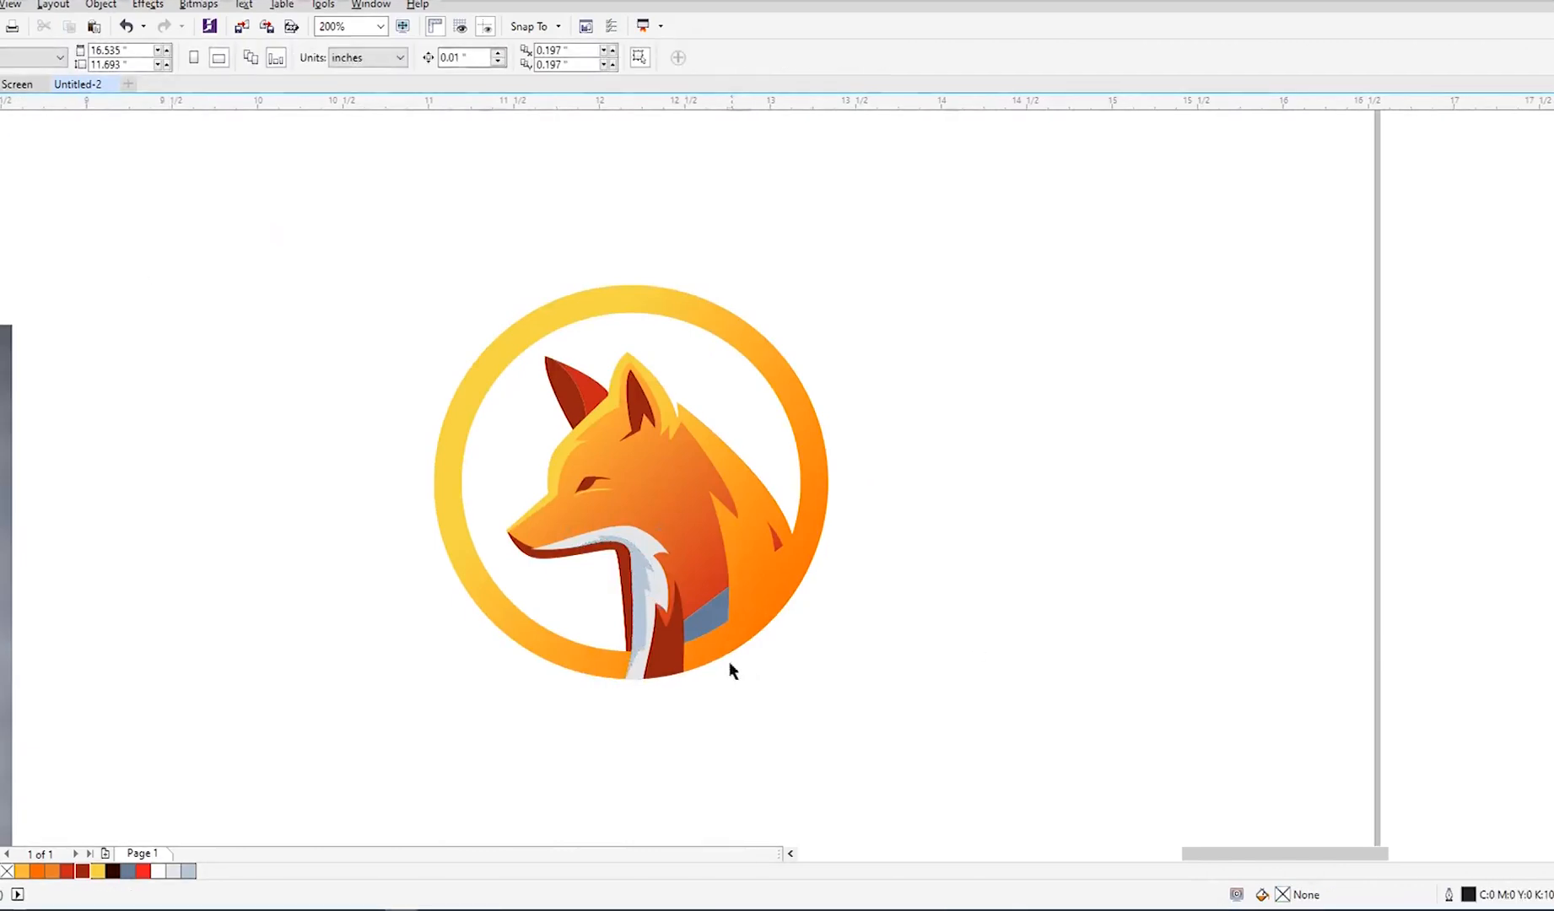
Step: Reshape the grey-blue gap piece with an added node so its upper edge overlaps the face shape beside the dark red patch
scroll(705, 651, up, 1)
click(714, 595)
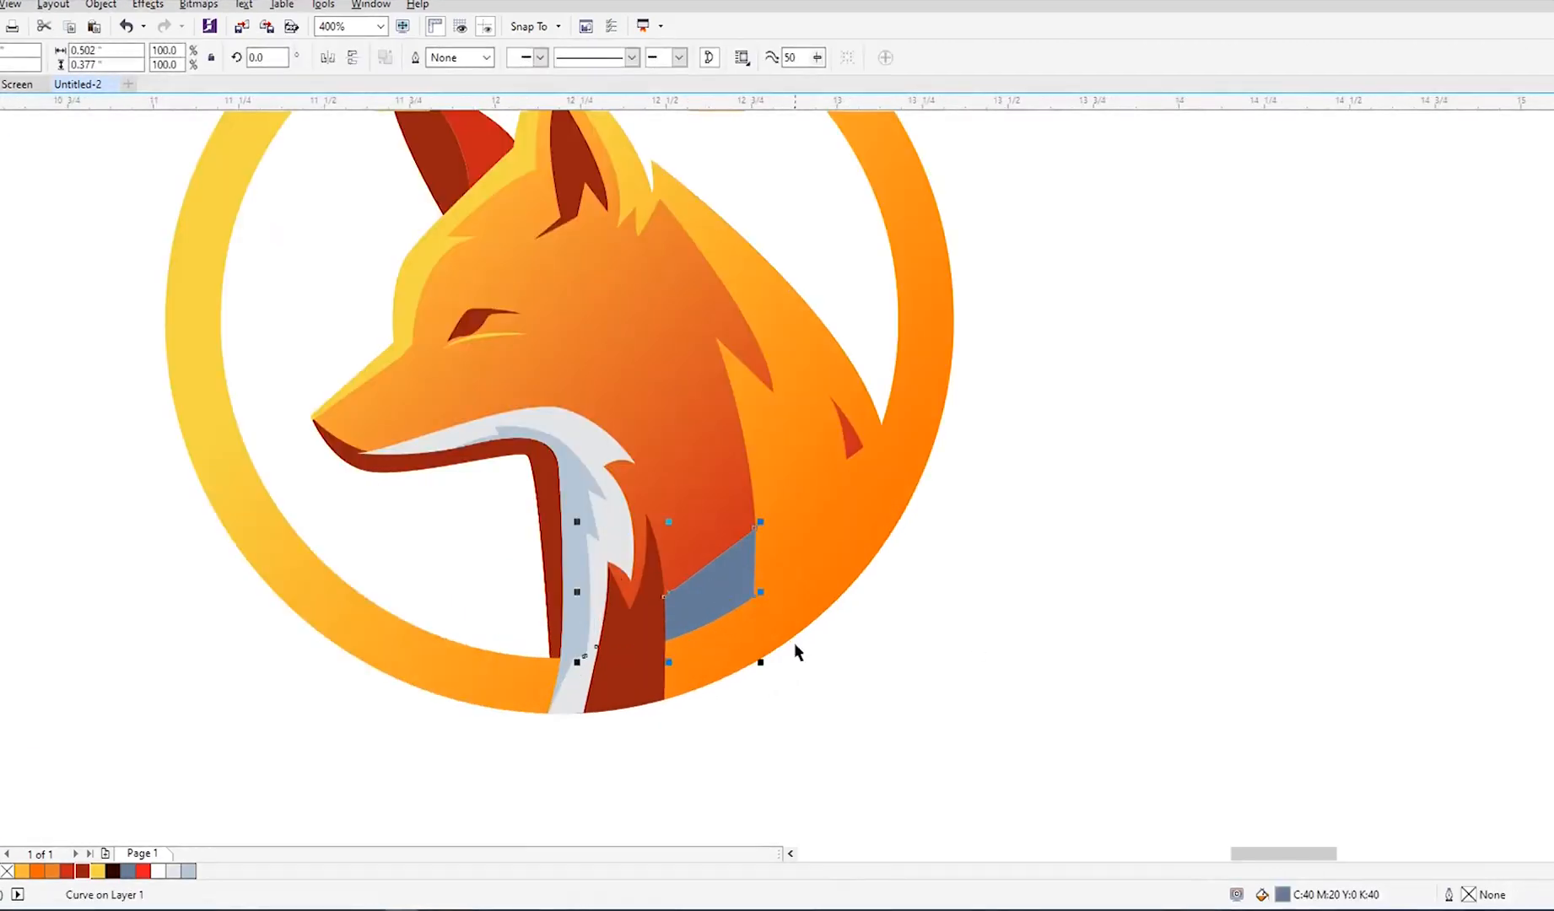
key(space)
scroll(714, 560, up, 1)
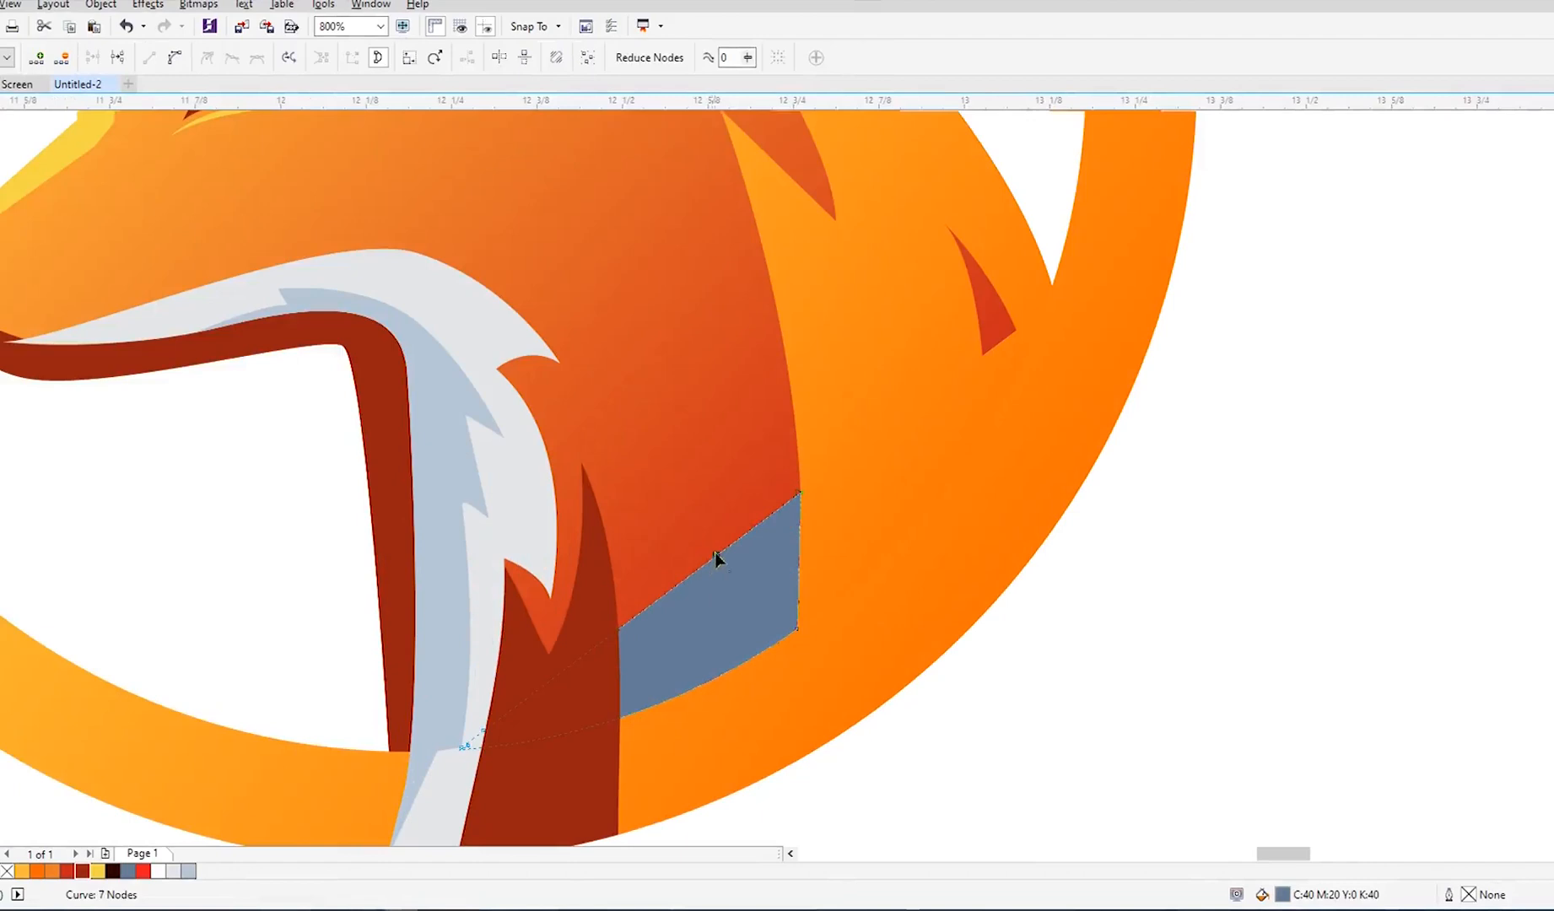
double_click(650, 583)
drag(651, 583, 608, 524)
double_click(517, 705)
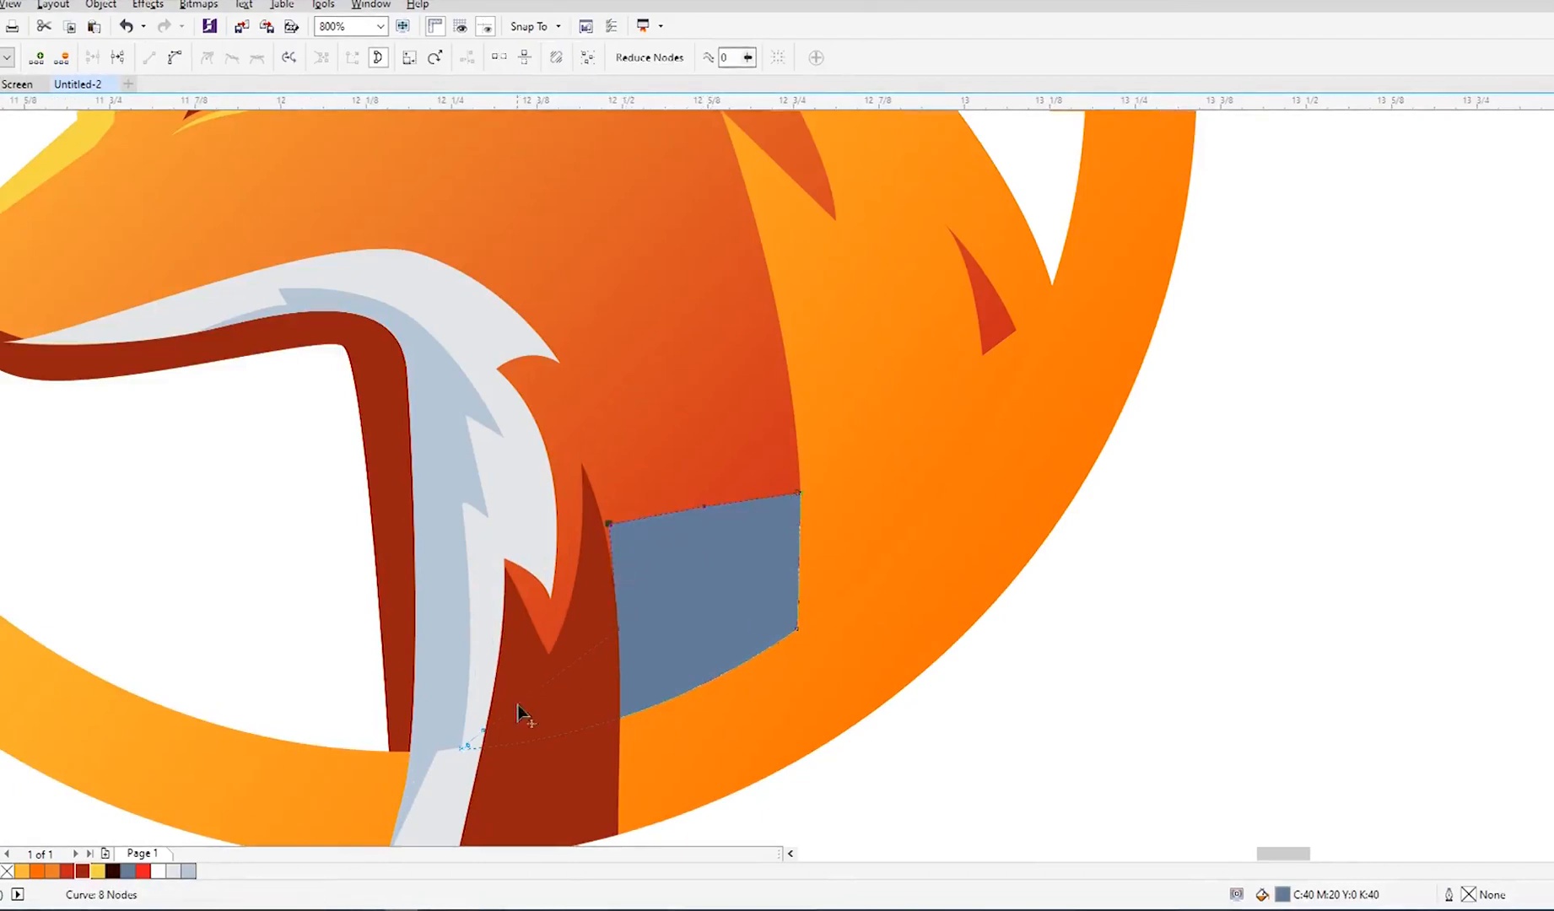
scroll(517, 711, down, 2)
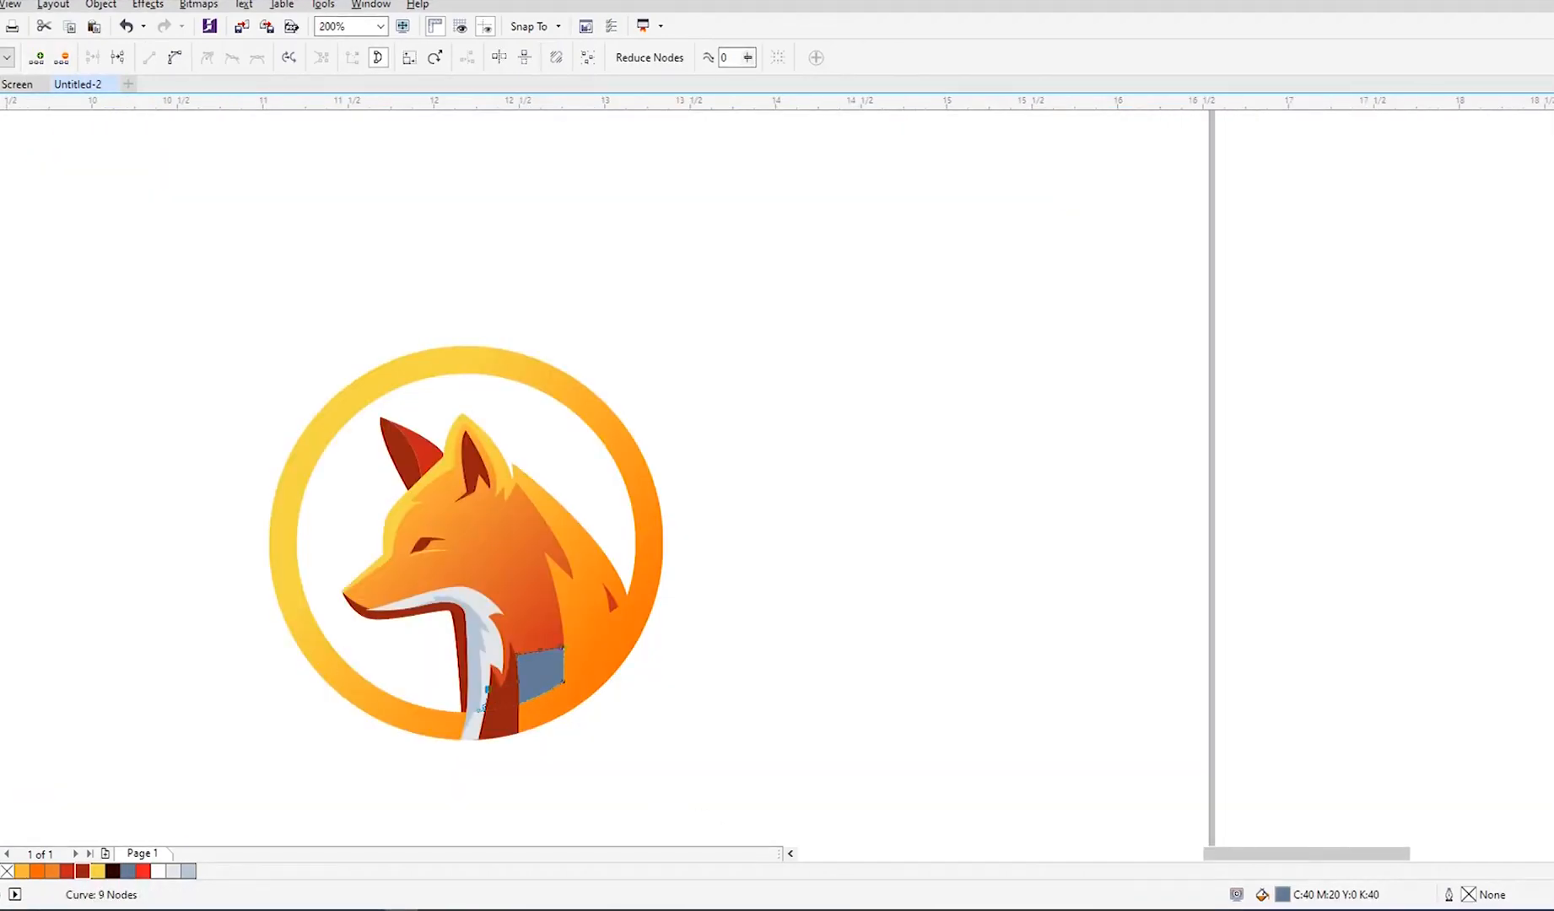
Step: Weld the grey-blue gap piece to the fox's orange-red face shape so it takes over the gradient fill
key(space)
click(417, 57)
scroll(555, 814, up, 1)
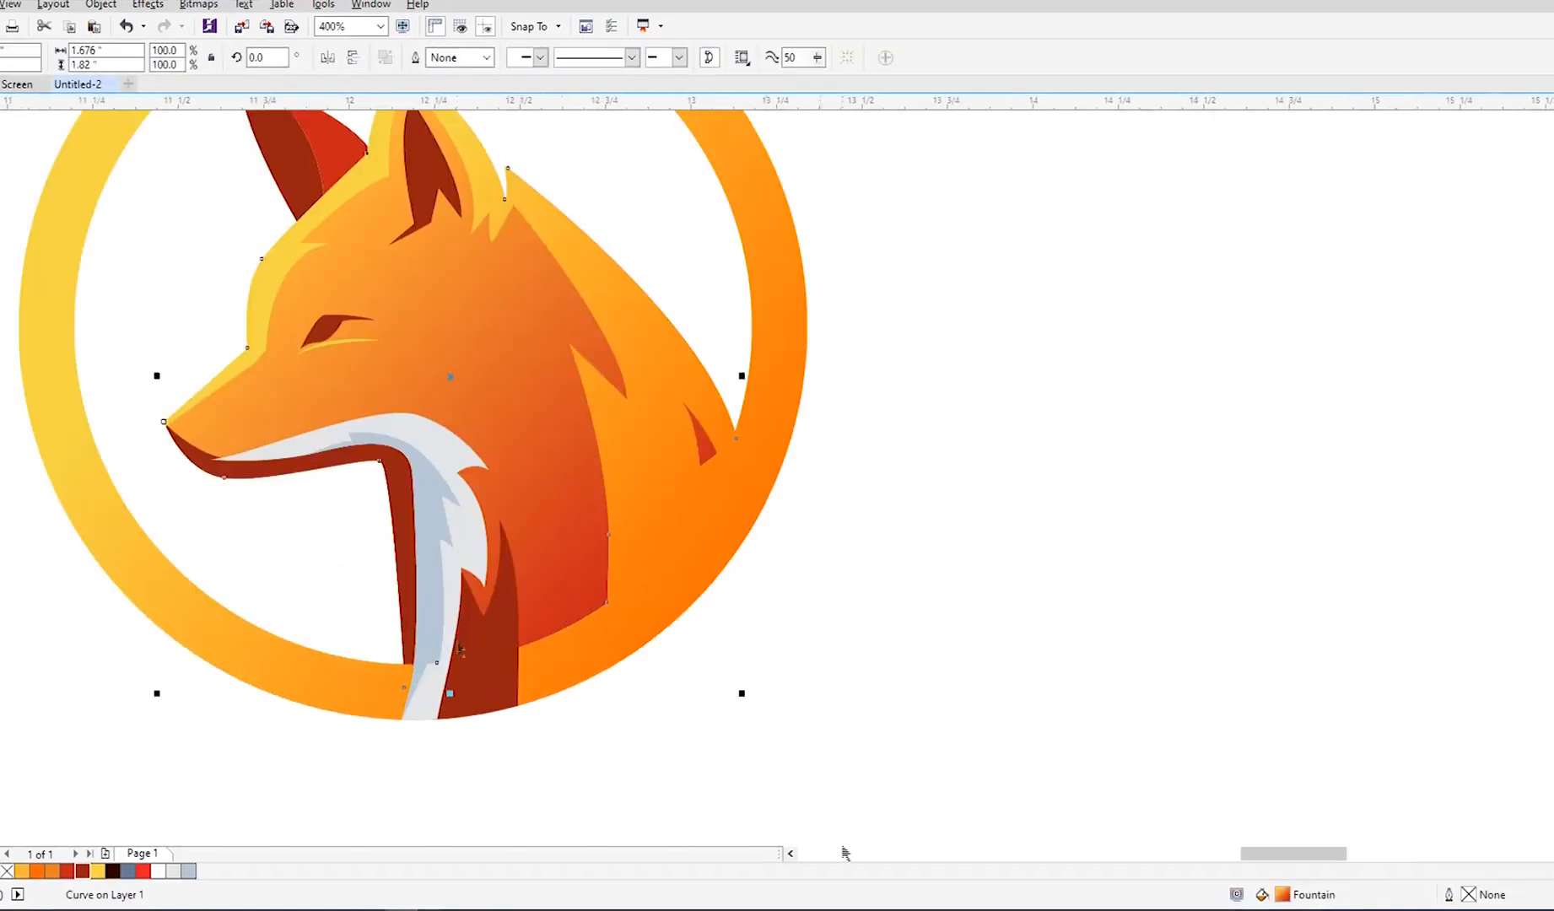
Step: Stretch the lower back corner of the orange-red face shape down to the ring's outer edge
key(space)
scroll(654, 626, up, 1)
double_click(634, 571)
drag(634, 571, 662, 679)
scroll(712, 591, down, 1)
key(space)
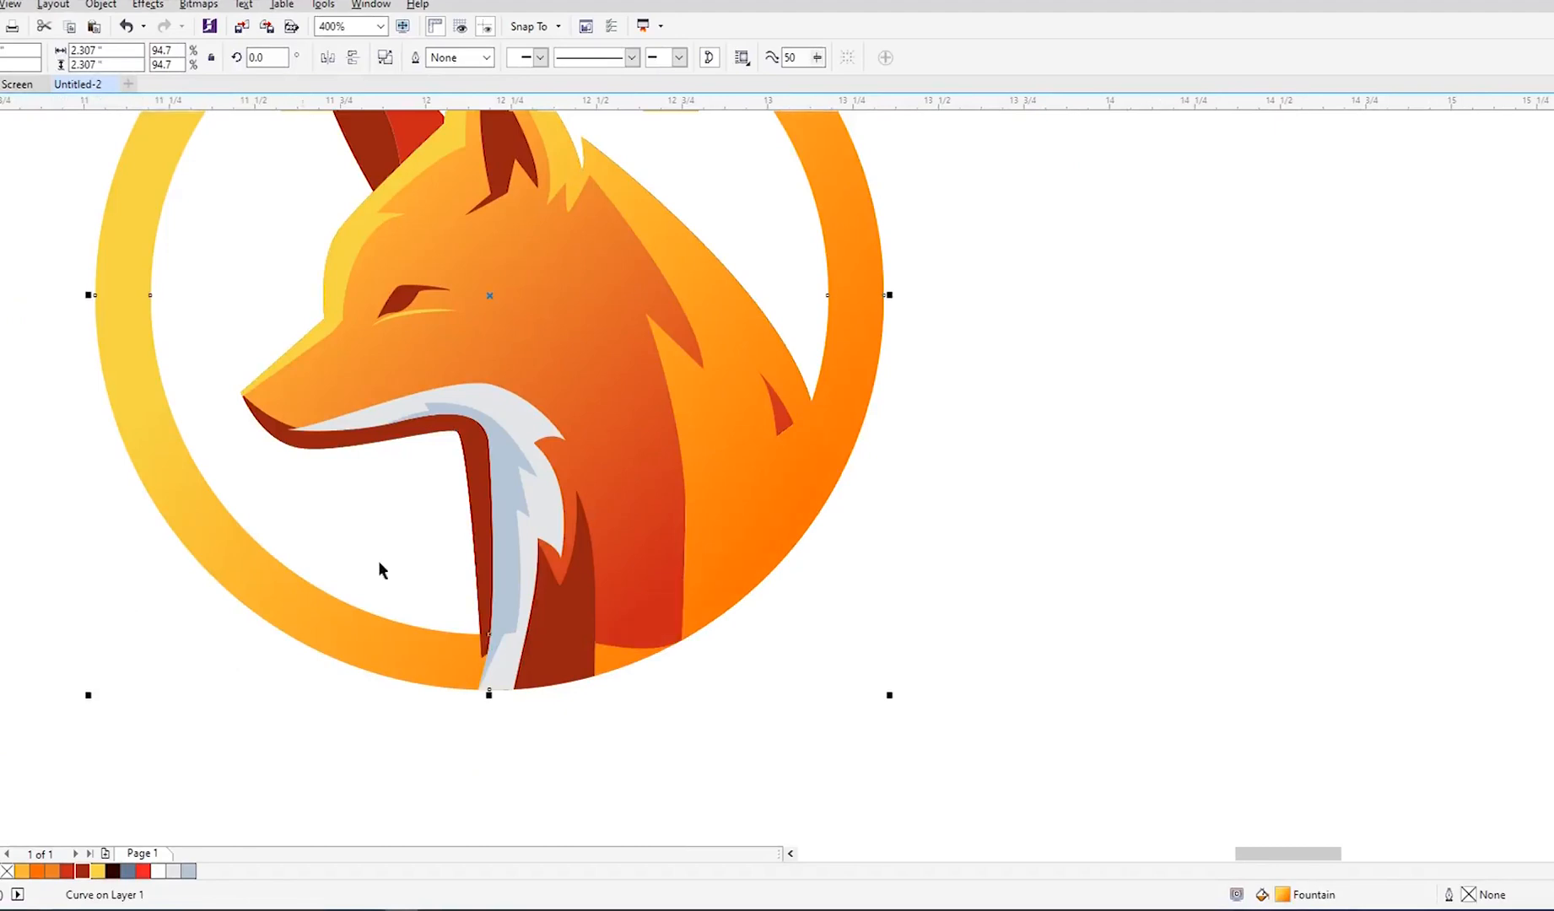
click(611, 691)
scroll(433, 678, up, 1)
click(534, 614)
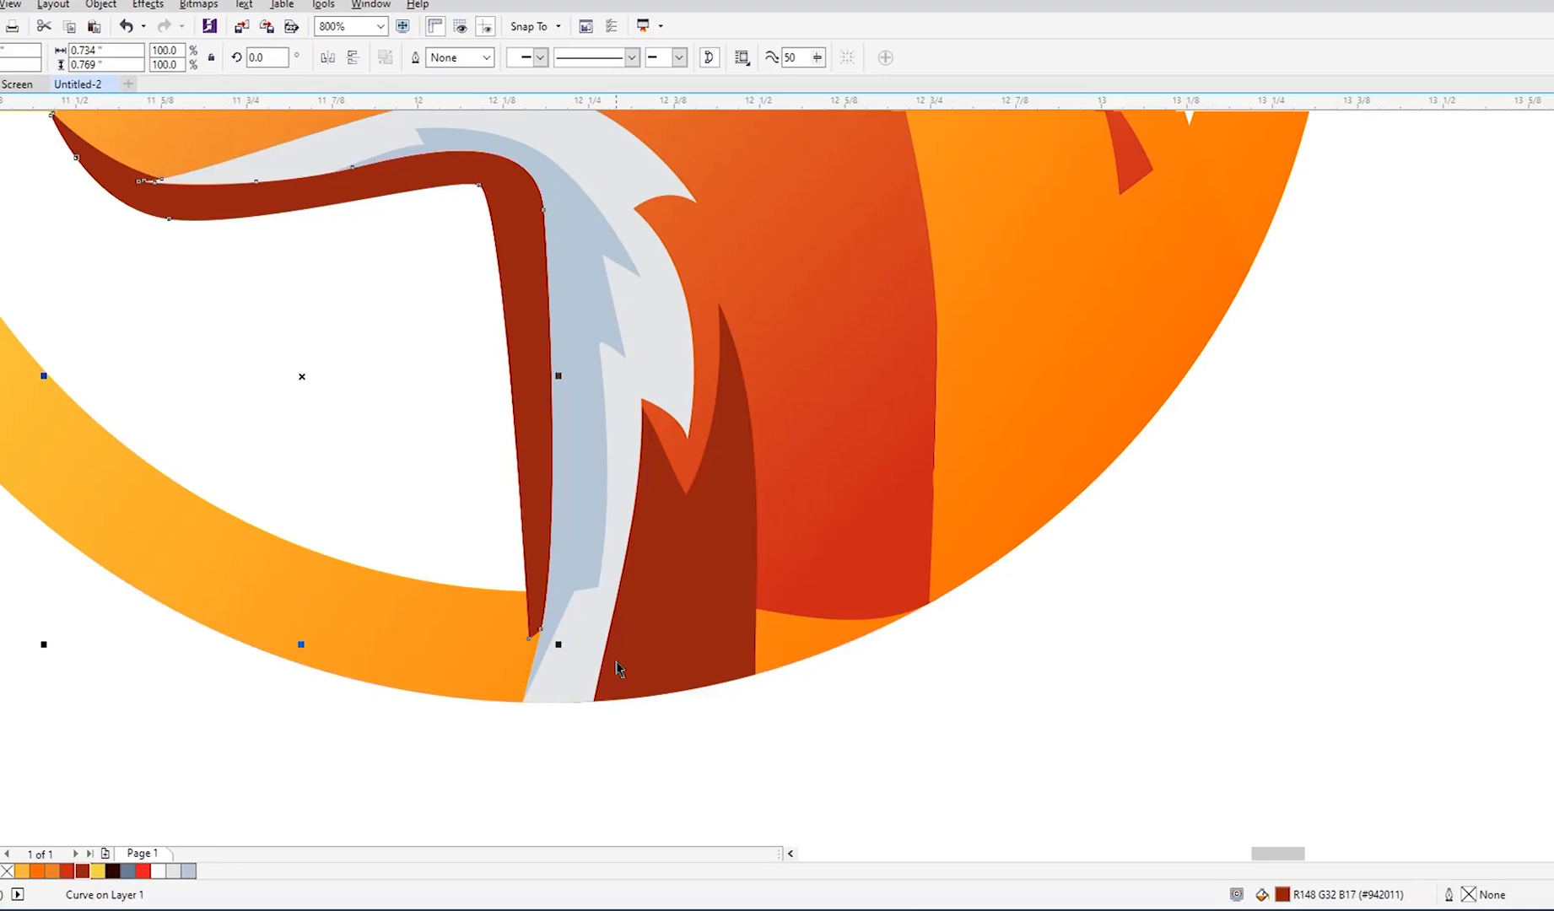
scroll(673, 515, down, 2)
double_click(746, 564)
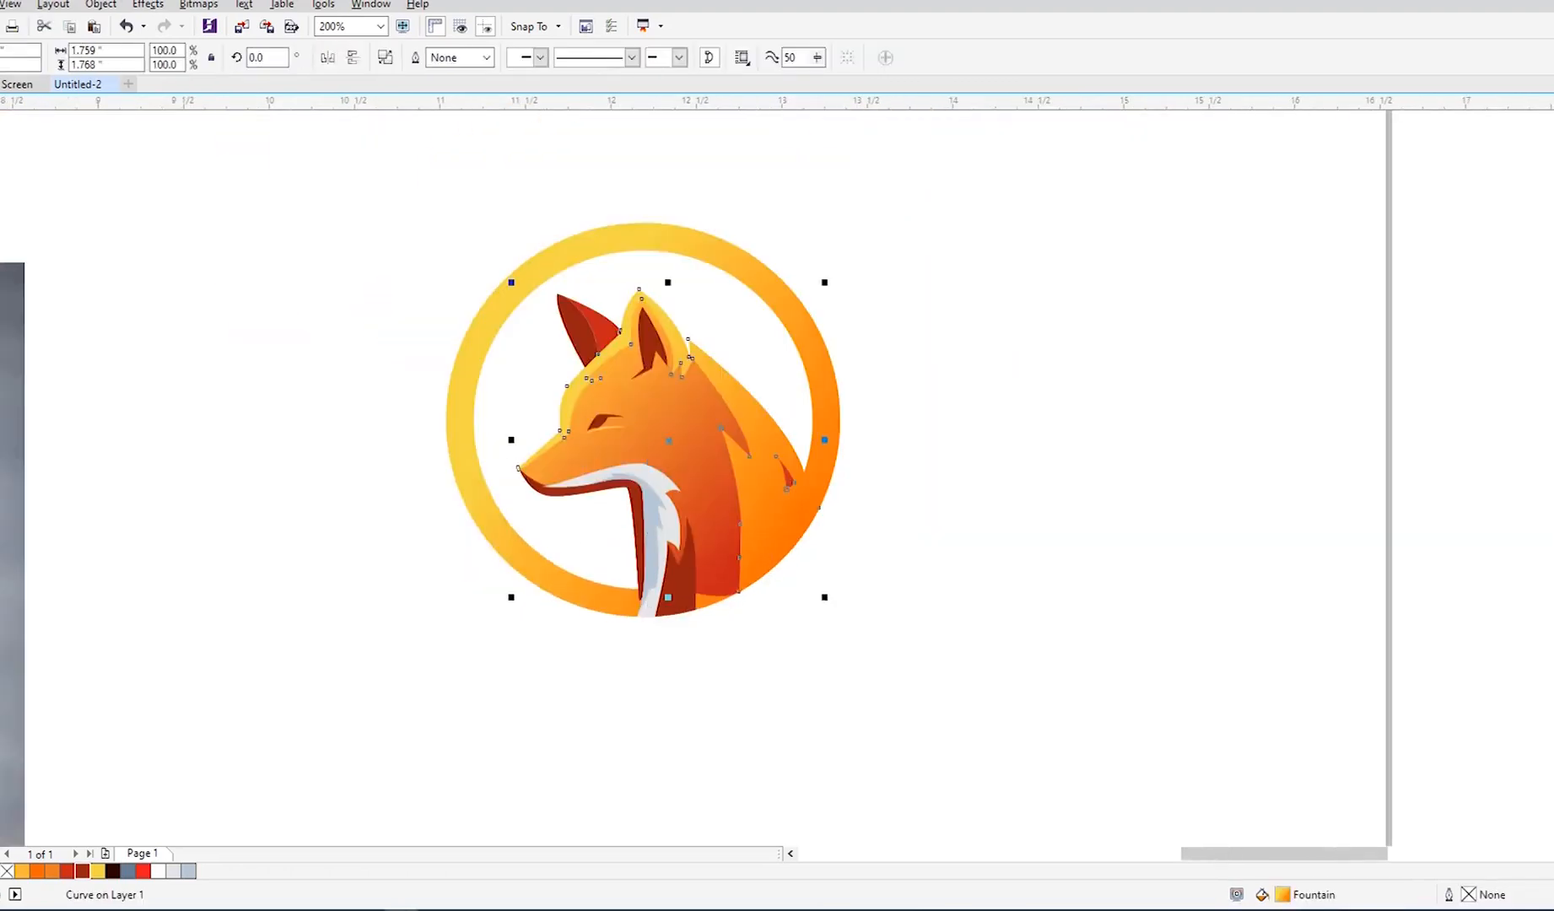
Step: Pull the orange-red face shape's lower edge down and curve it to follow the ring's outer edge beneath the dark red patch
scroll(730, 560, up, 1)
scroll(743, 555, up, 1)
double_click(751, 561)
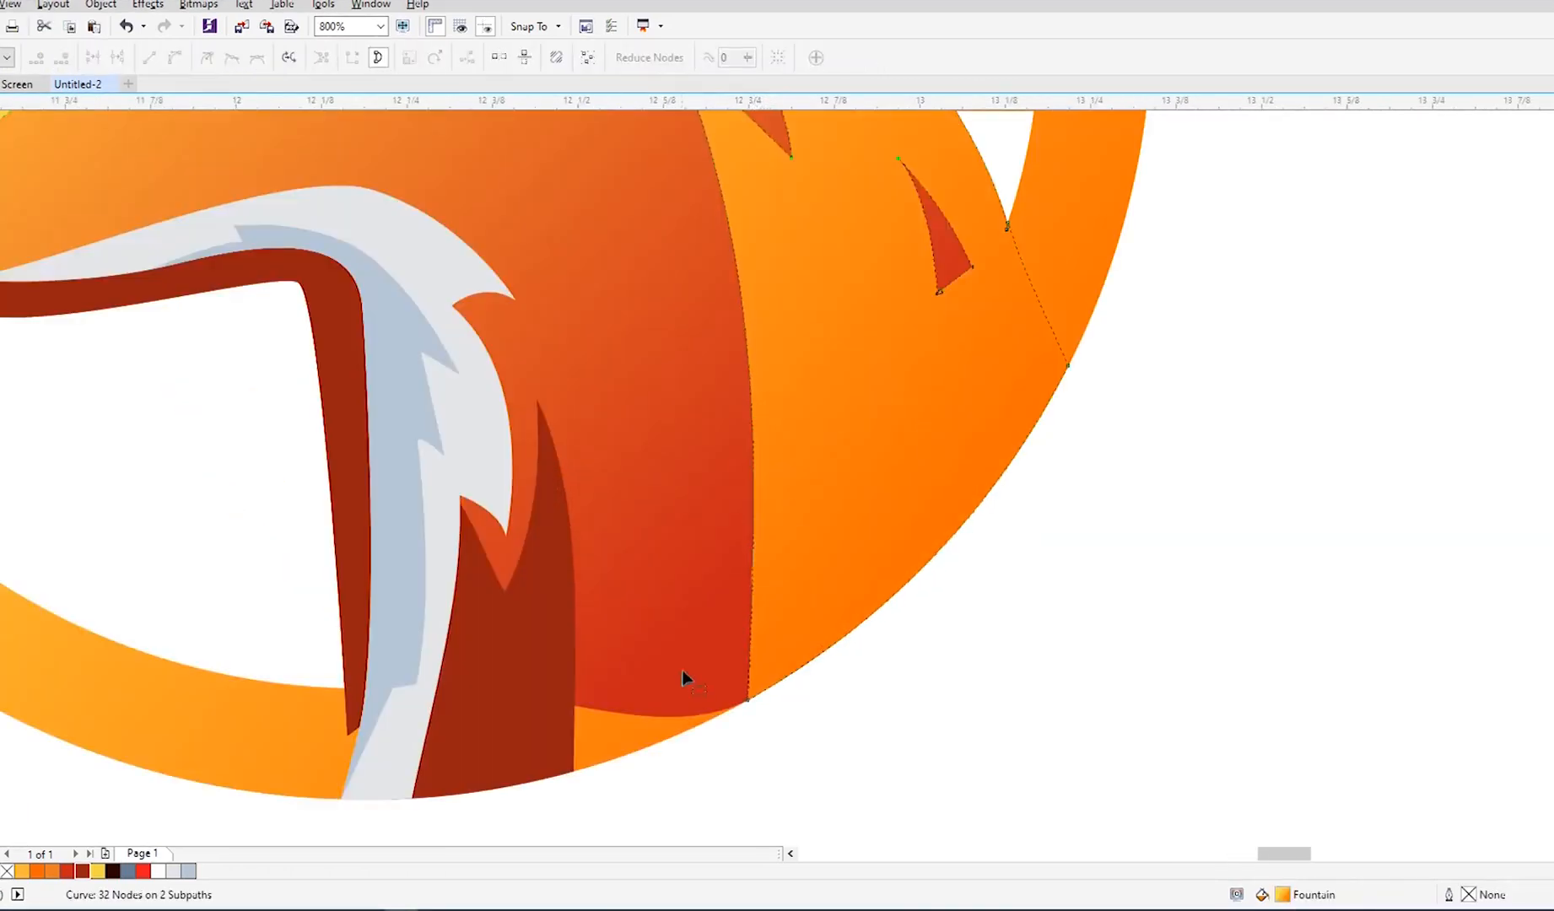
click(575, 763)
scroll(575, 763, up, 1)
drag(258, 619, 321, 836)
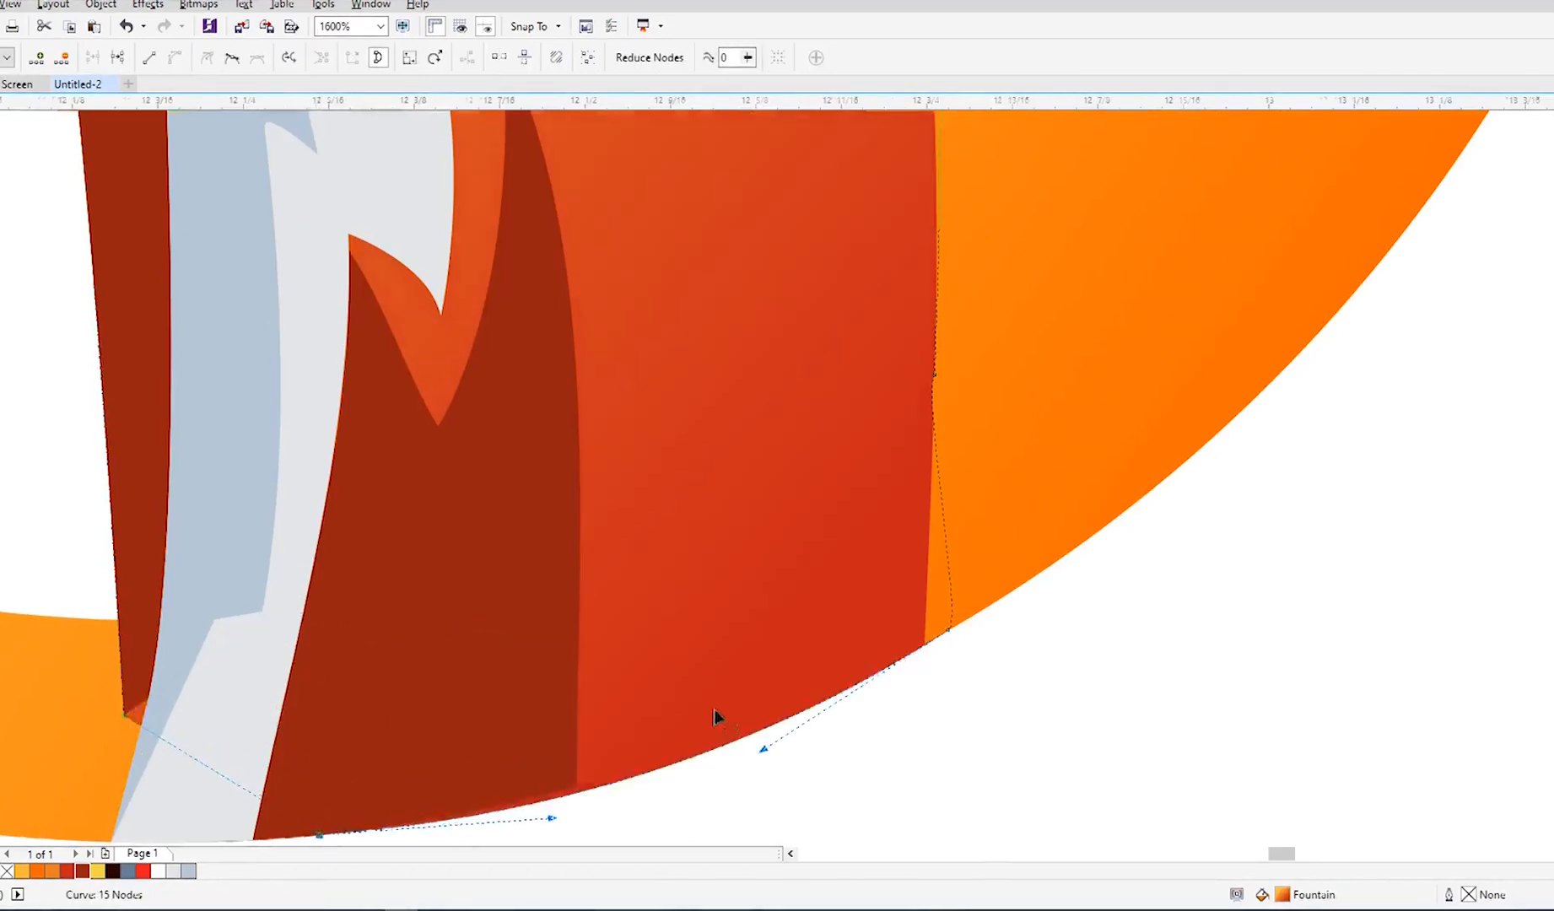
scroll(379, 654, down, 1)
scroll(291, 730, up, 1)
scroll(679, 765, up, 1)
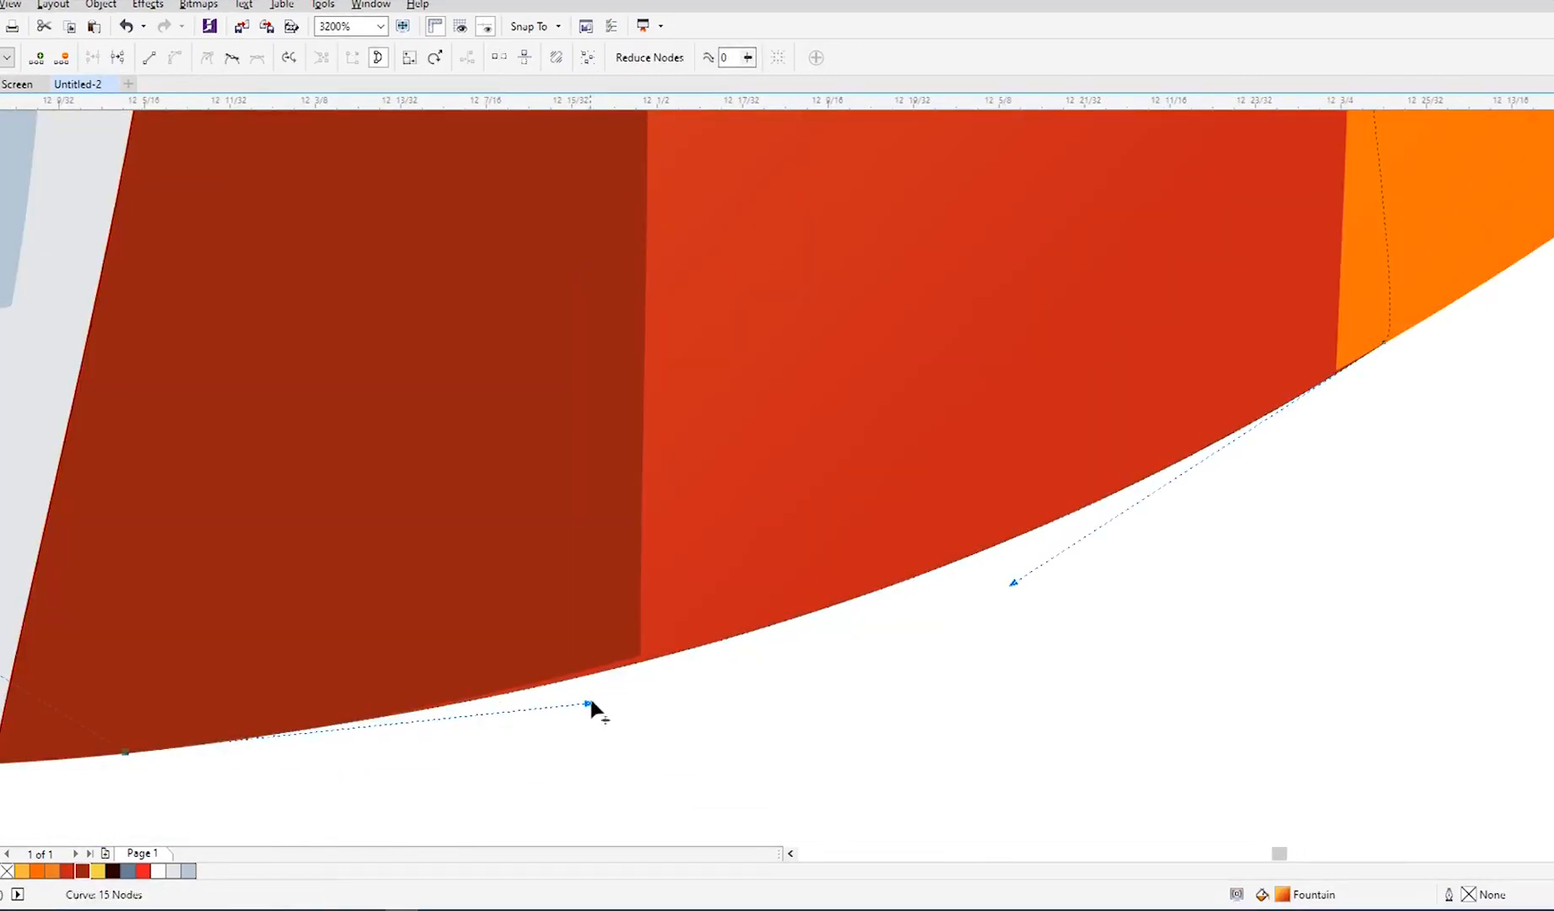
click(622, 633)
scroll(685, 668, down, 4)
key(space)
click(1066, 699)
scroll(788, 644, down, 1)
Step: Examine the complete fox logo beside the reference photo and select the gradient ring
drag(551, 439, 831, 679)
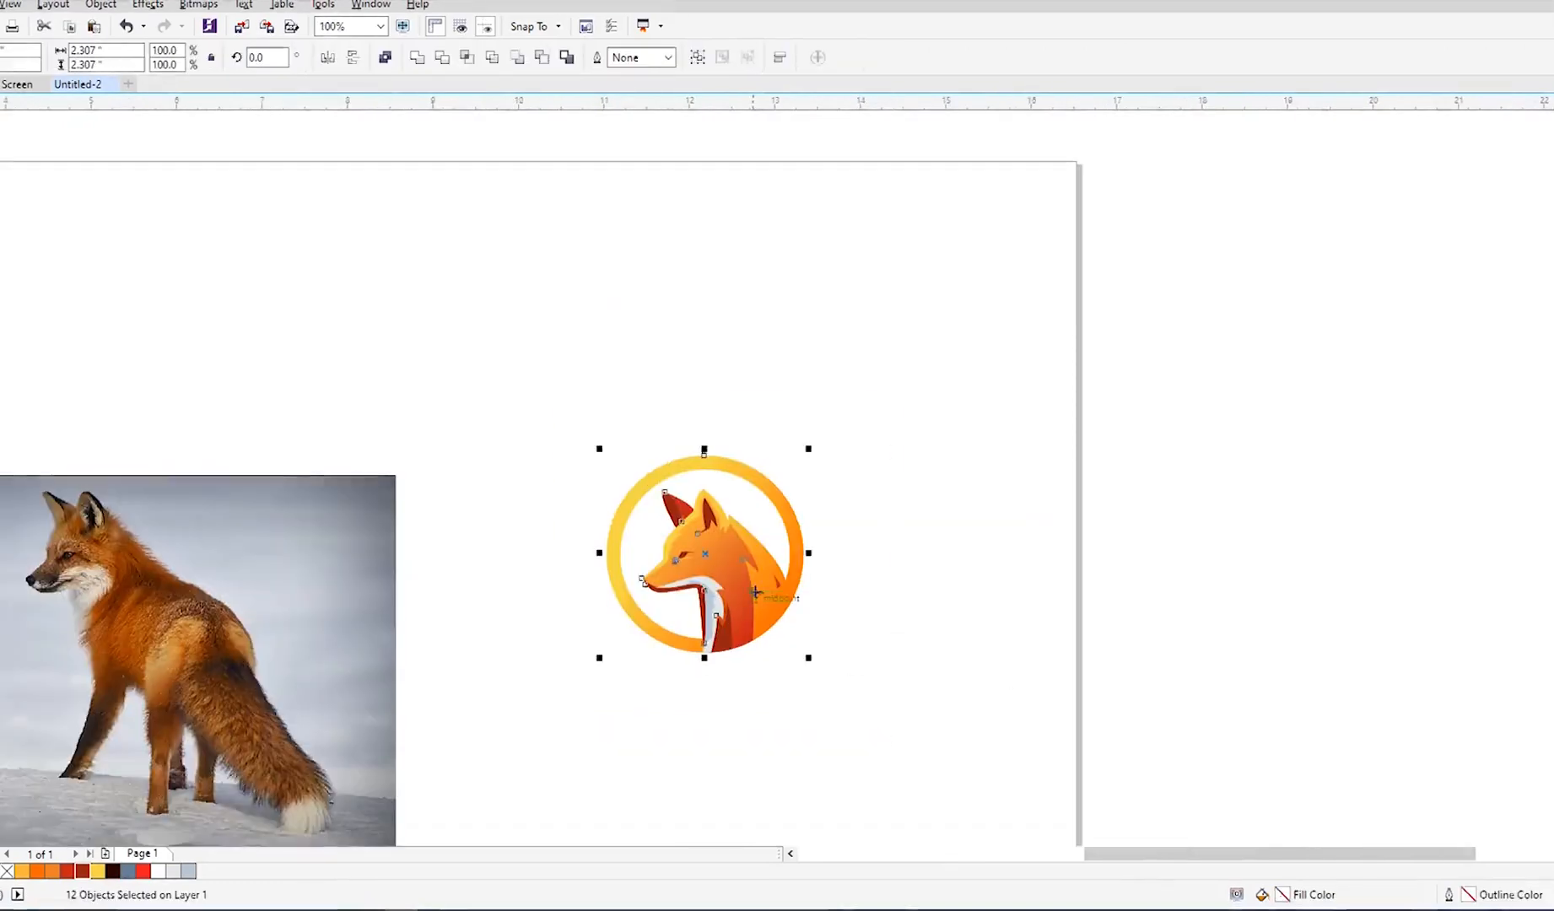
scroll(755, 597, down, 1)
scroll(728, 647, up, 1)
click(728, 647)
scroll(690, 571, up, 1)
click(612, 544)
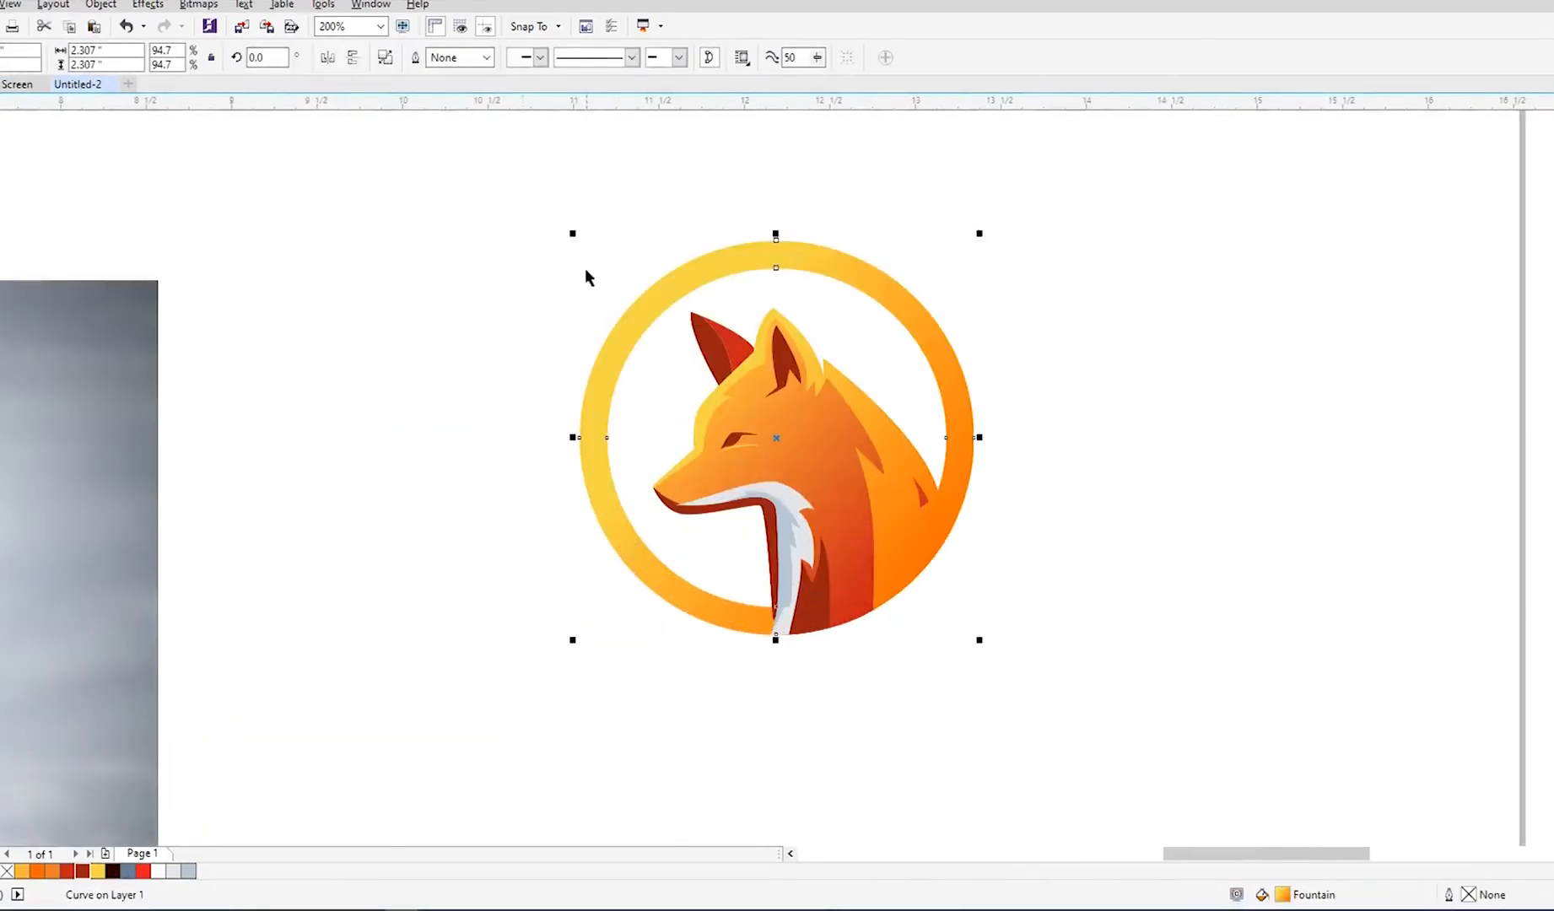
scroll(585, 268, up, 1)
drag(565, 202, 574, 212)
key(ctrl+z)
scroll(427, 407, down, 1)
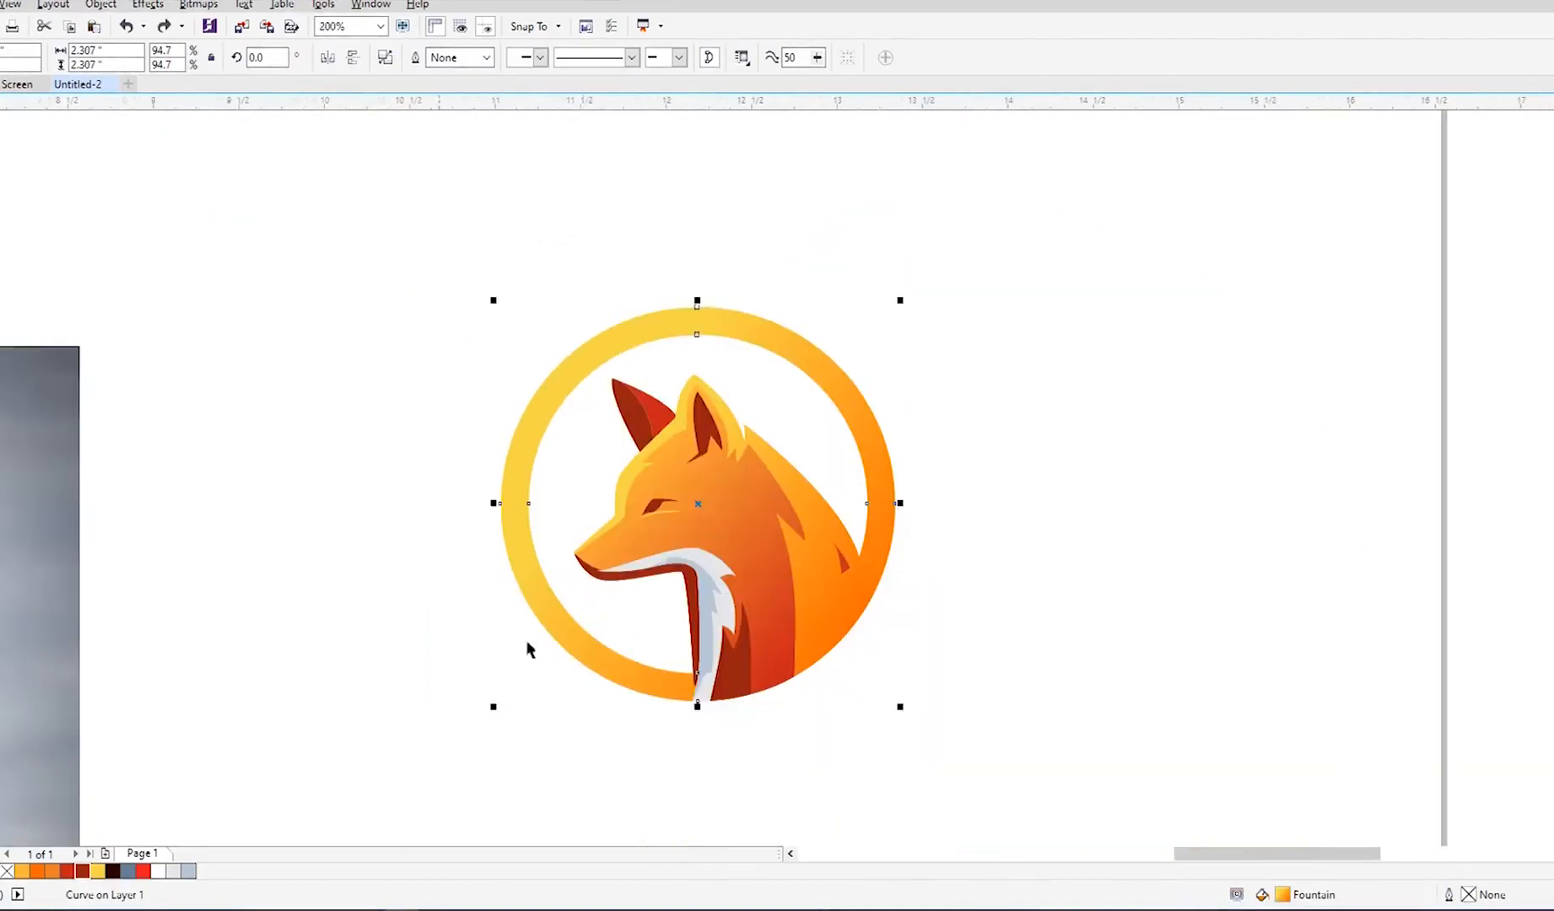
Step: Draw a zigzag open curve across the lower left part of the ring to outline a furry tail tip
click(527, 649)
key(space)
scroll(561, 711, up, 1)
drag(523, 667, 520, 638)
click(455, 460)
click(506, 498)
click(505, 443)
drag(529, 480, 530, 457)
drag(525, 327, 619, 514)
scroll(508, 555, up, 1)
Step: Reshape the zigzag curve where it crosses the ring and undo the last adjustment
click(1, 113)
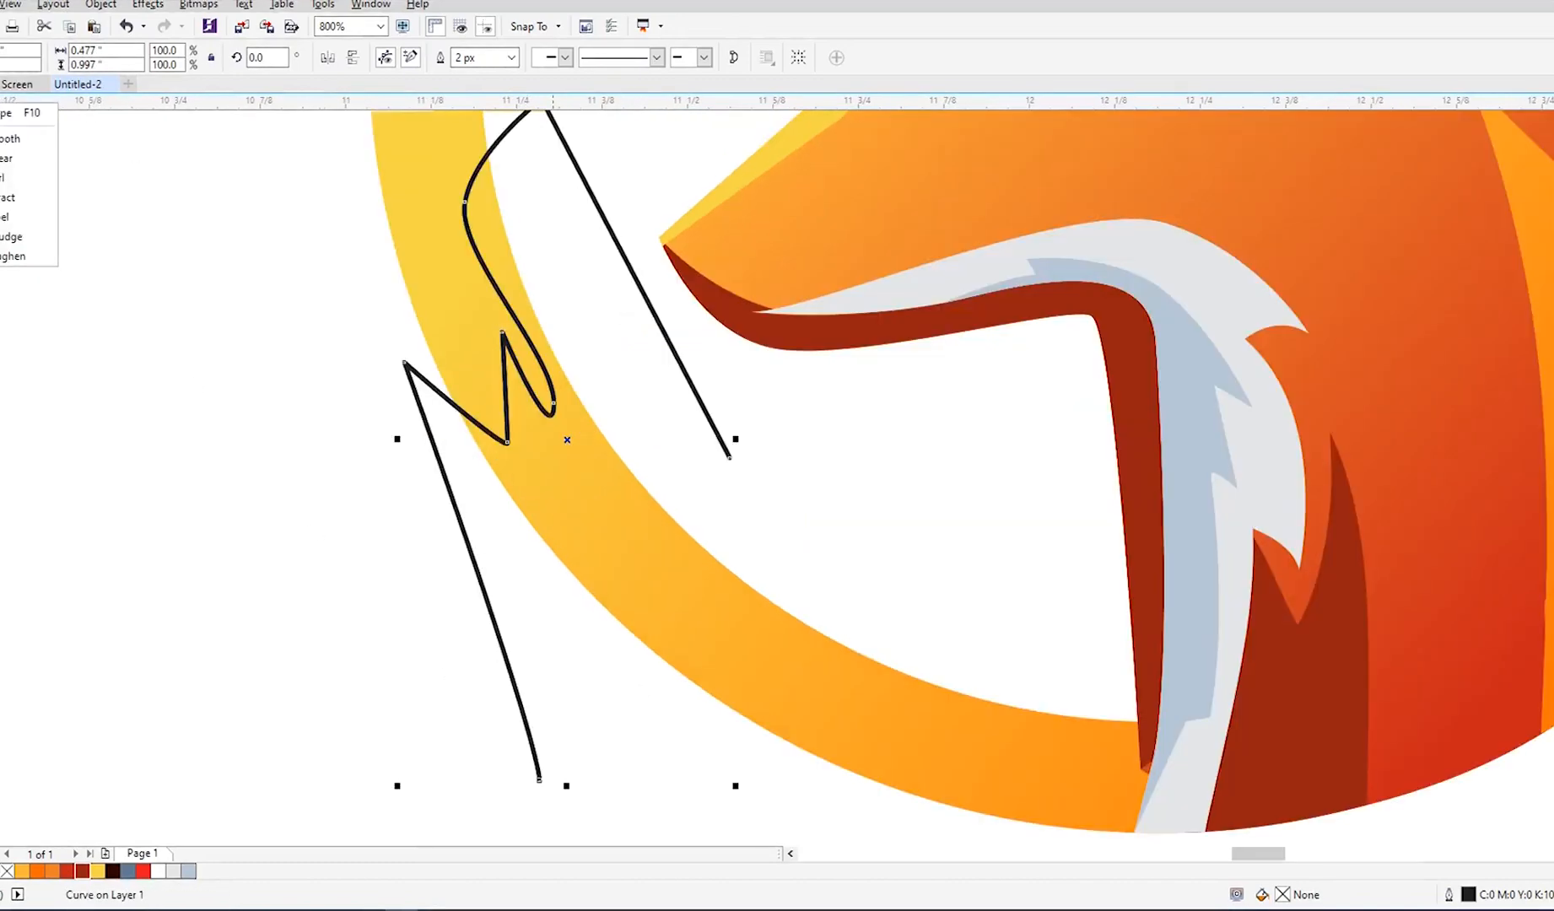
click(21, 113)
drag(422, 396, 493, 409)
drag(504, 338, 488, 341)
key(ctrl+z)
Step: Smart Fill the ring section between the zigzag curve and the fox's chest in grey-blue and delete the guide curve
click(1, 480)
click(612, 605)
scroll(612, 627, down, 1)
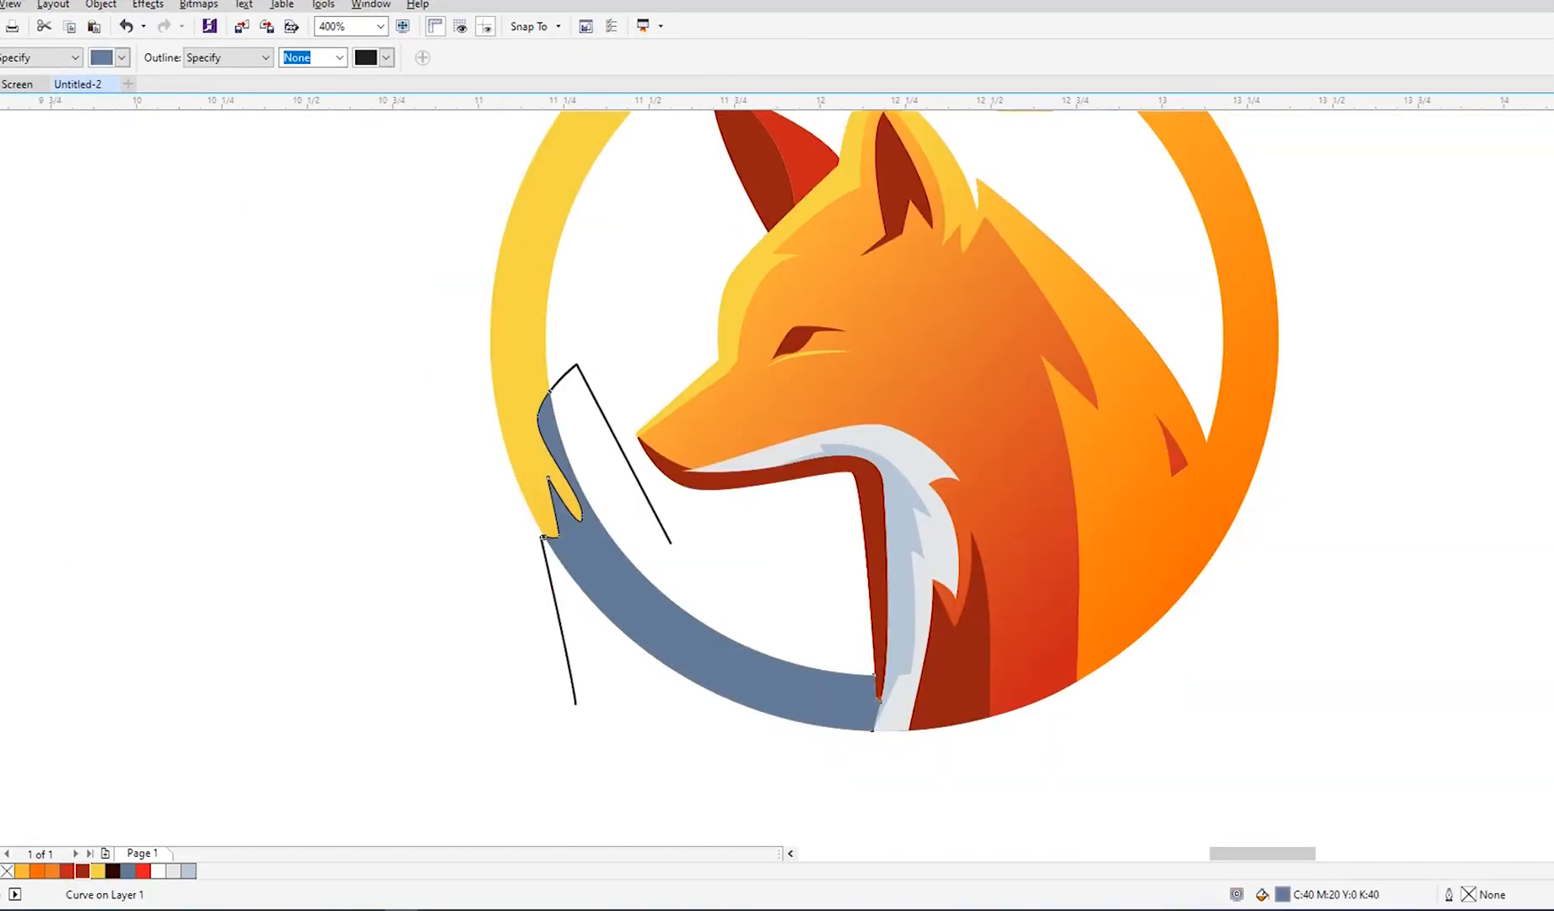
click(1, 90)
click(649, 503)
key(Delete)
Step: Fill the separated lower ring section with dark red #942011 to form the fox's tail
click(603, 563)
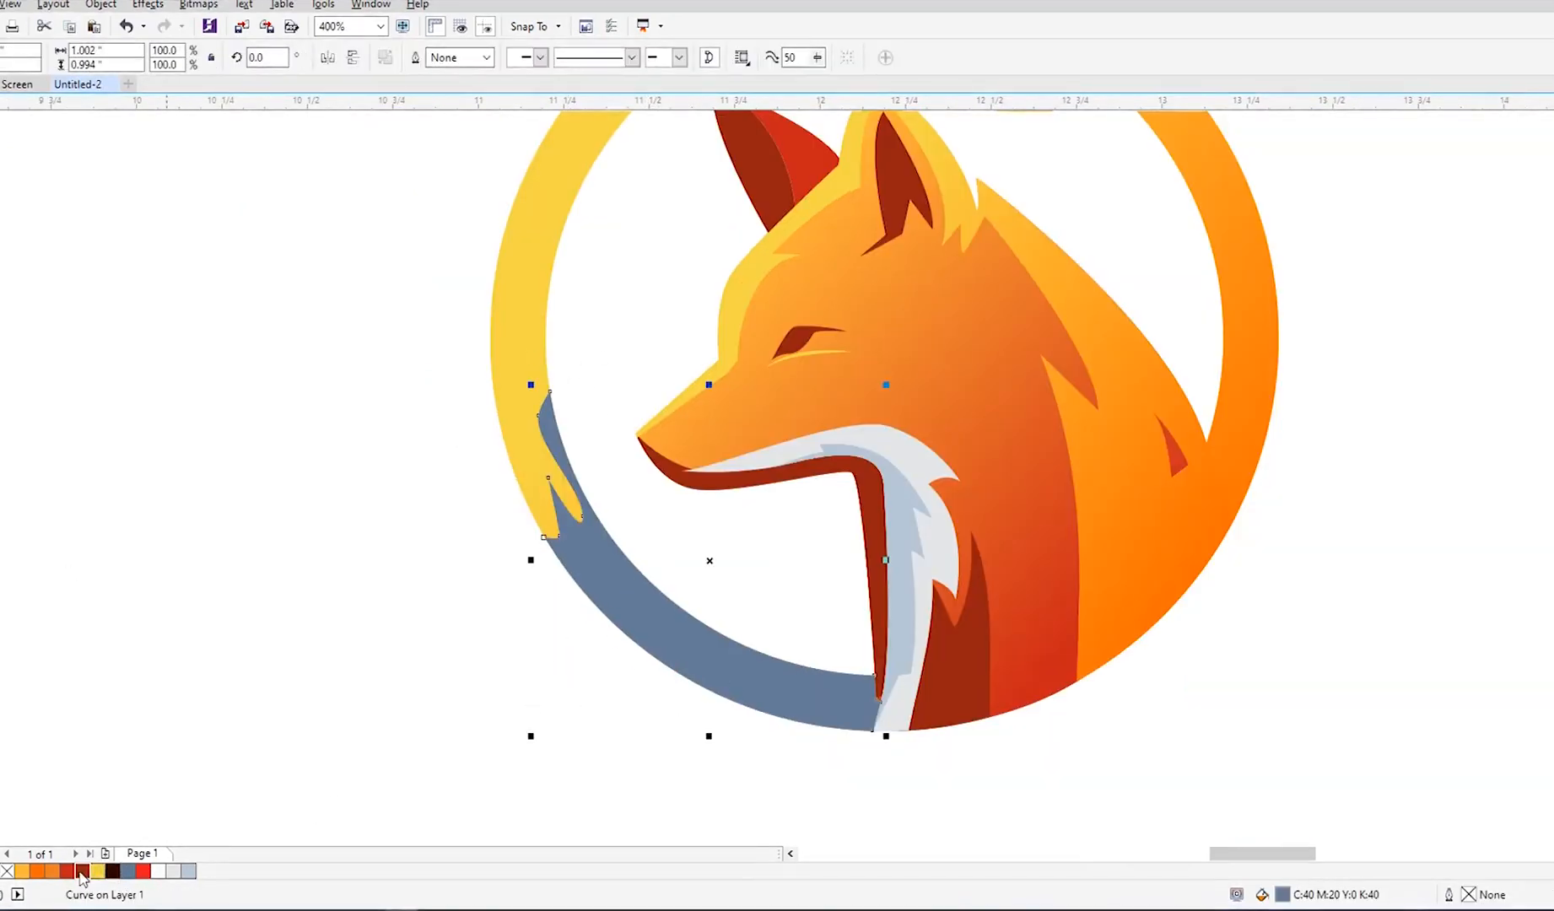
click(604, 677)
click(731, 658)
click(82, 872)
click(601, 691)
click(675, 650)
key(F10)
scroll(576, 440, up, 1)
click(523, 340)
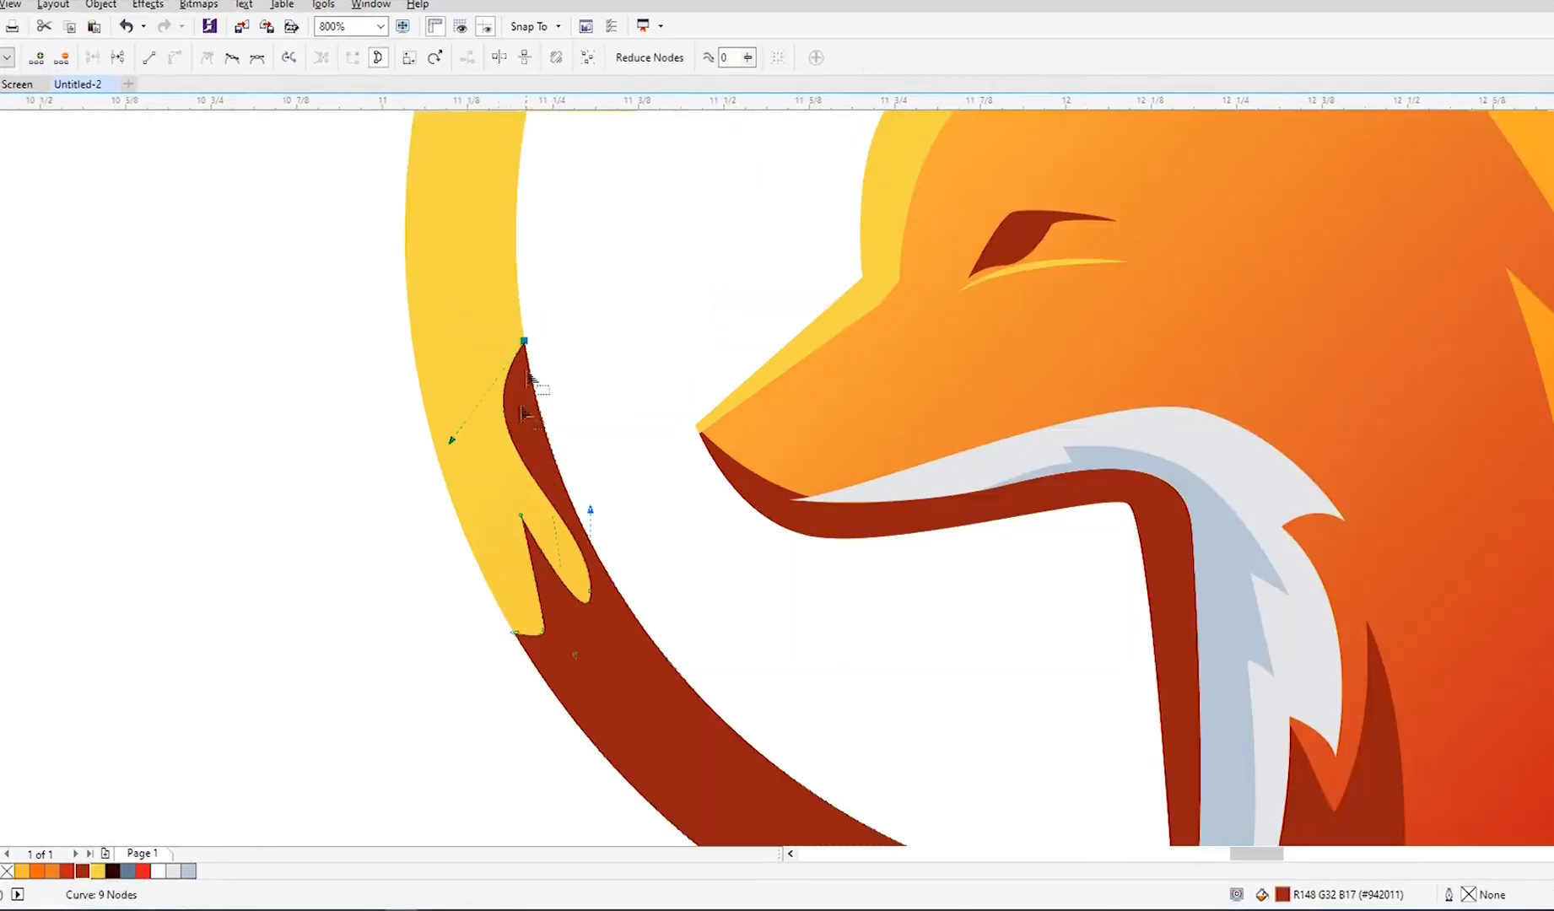
scroll(516, 596, down, 3)
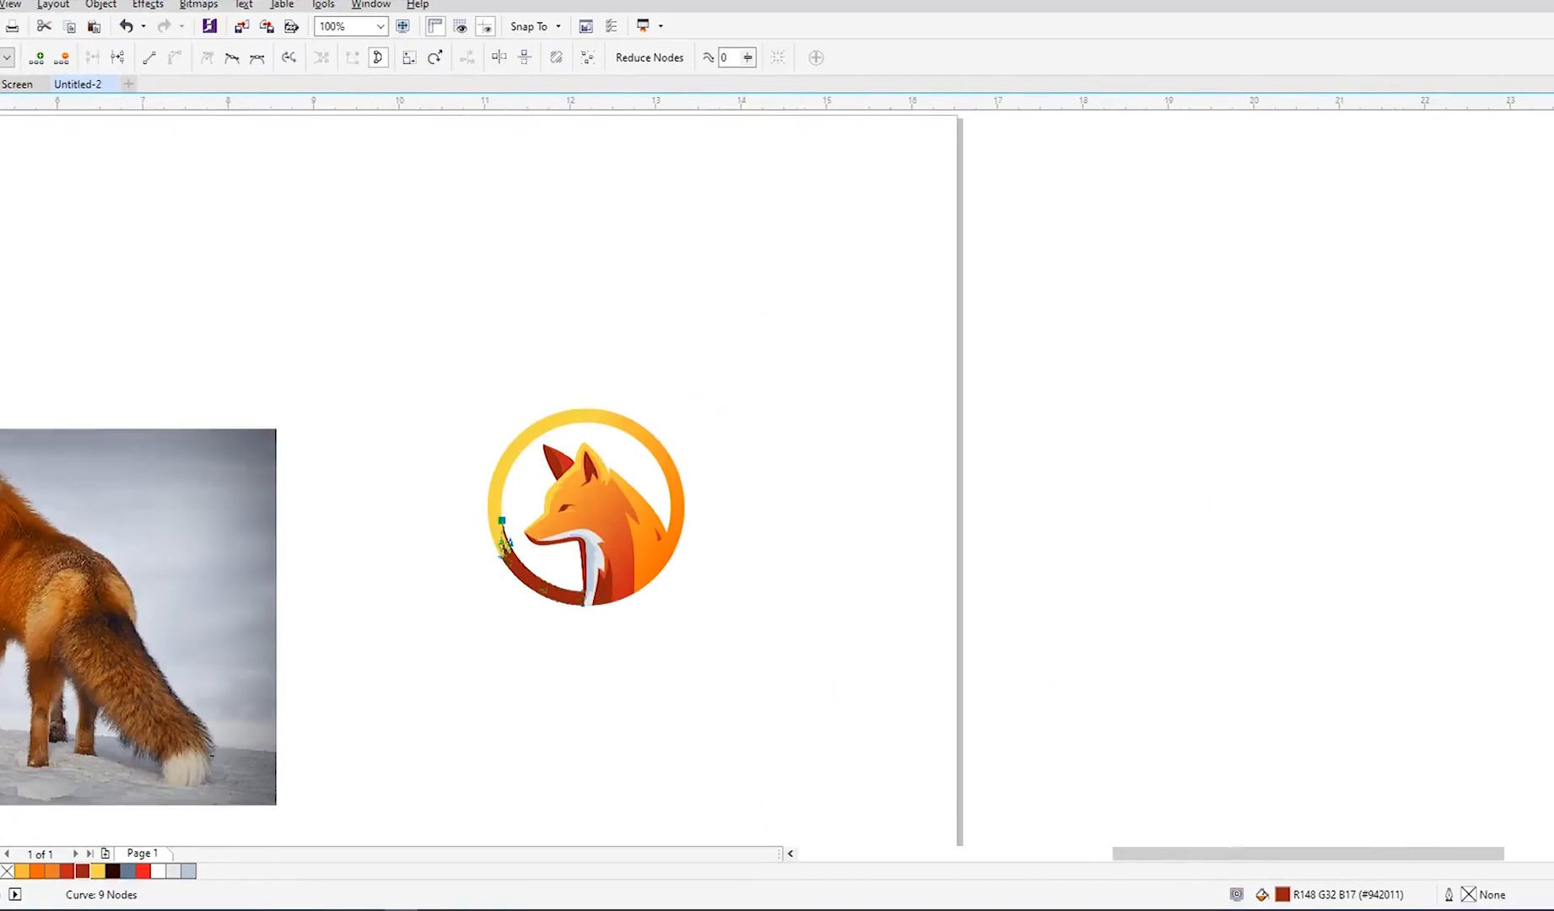
Step: Group all the fox and ring shapes and move the emblem closer to the reference photo
key(space)
click(614, 650)
scroll(617, 648, down, 1)
scroll(582, 622, up, 1)
drag(495, 417, 869, 708)
key(ctrl+g)
scroll(738, 532, down, 1)
scroll(685, 590, up, 1)
drag(690, 533, 622, 576)
Step: Add the artistic text "FOX LOGO" beneath the emblem
click(710, 700)
scroll(527, 694, up, 1)
key(F8)
click(527, 652)
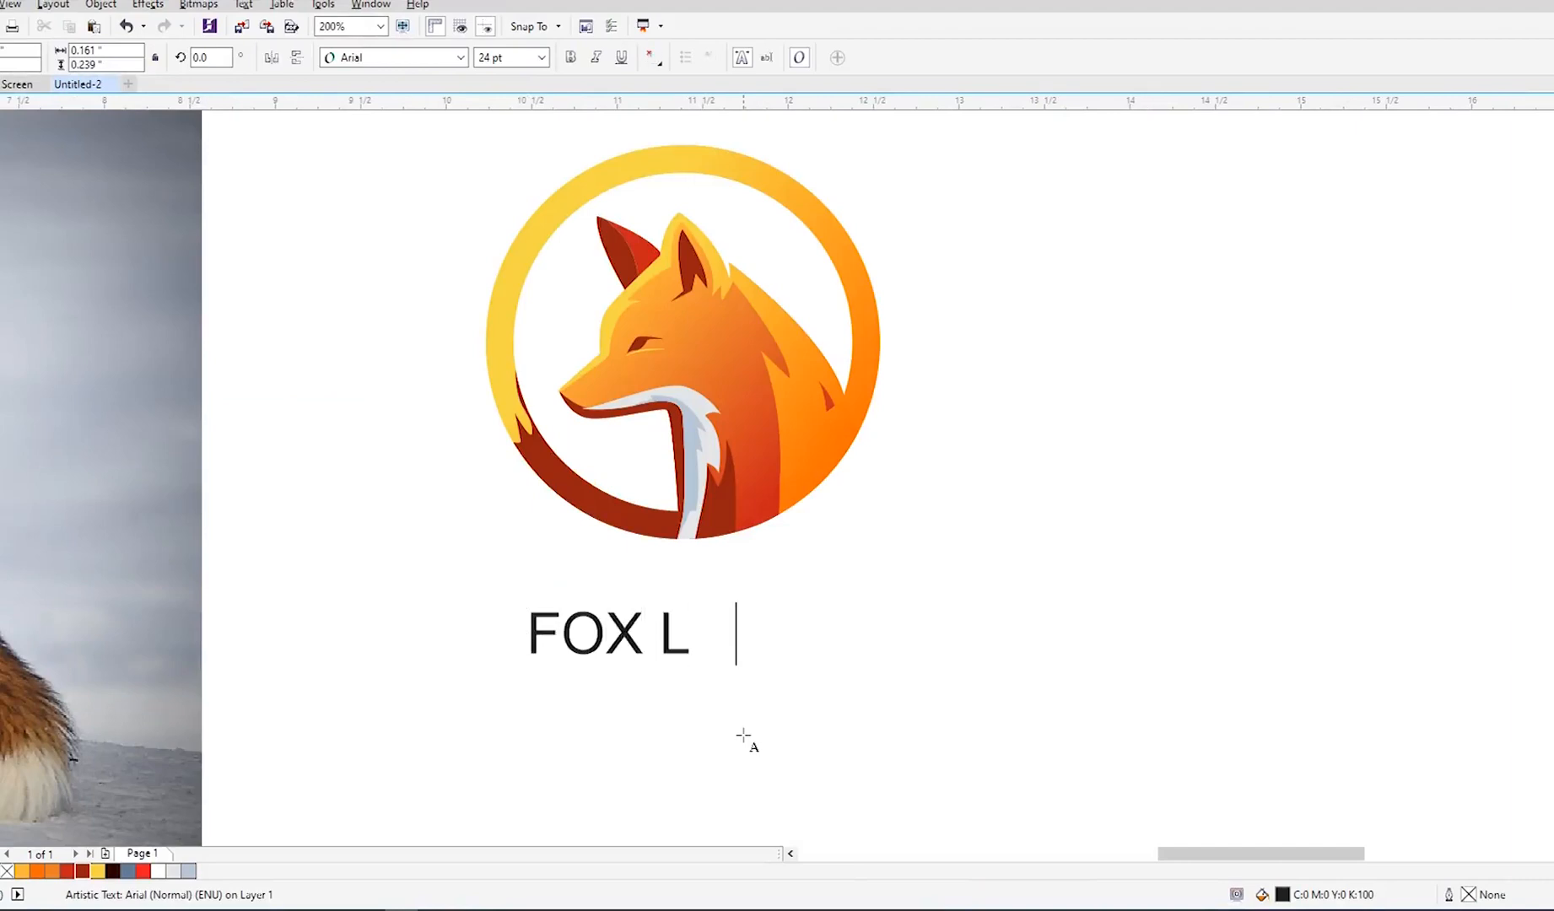
Step: Set the "FOX LOGO" text in the Gotham font and make the word "FOX" bold
click(463, 59)
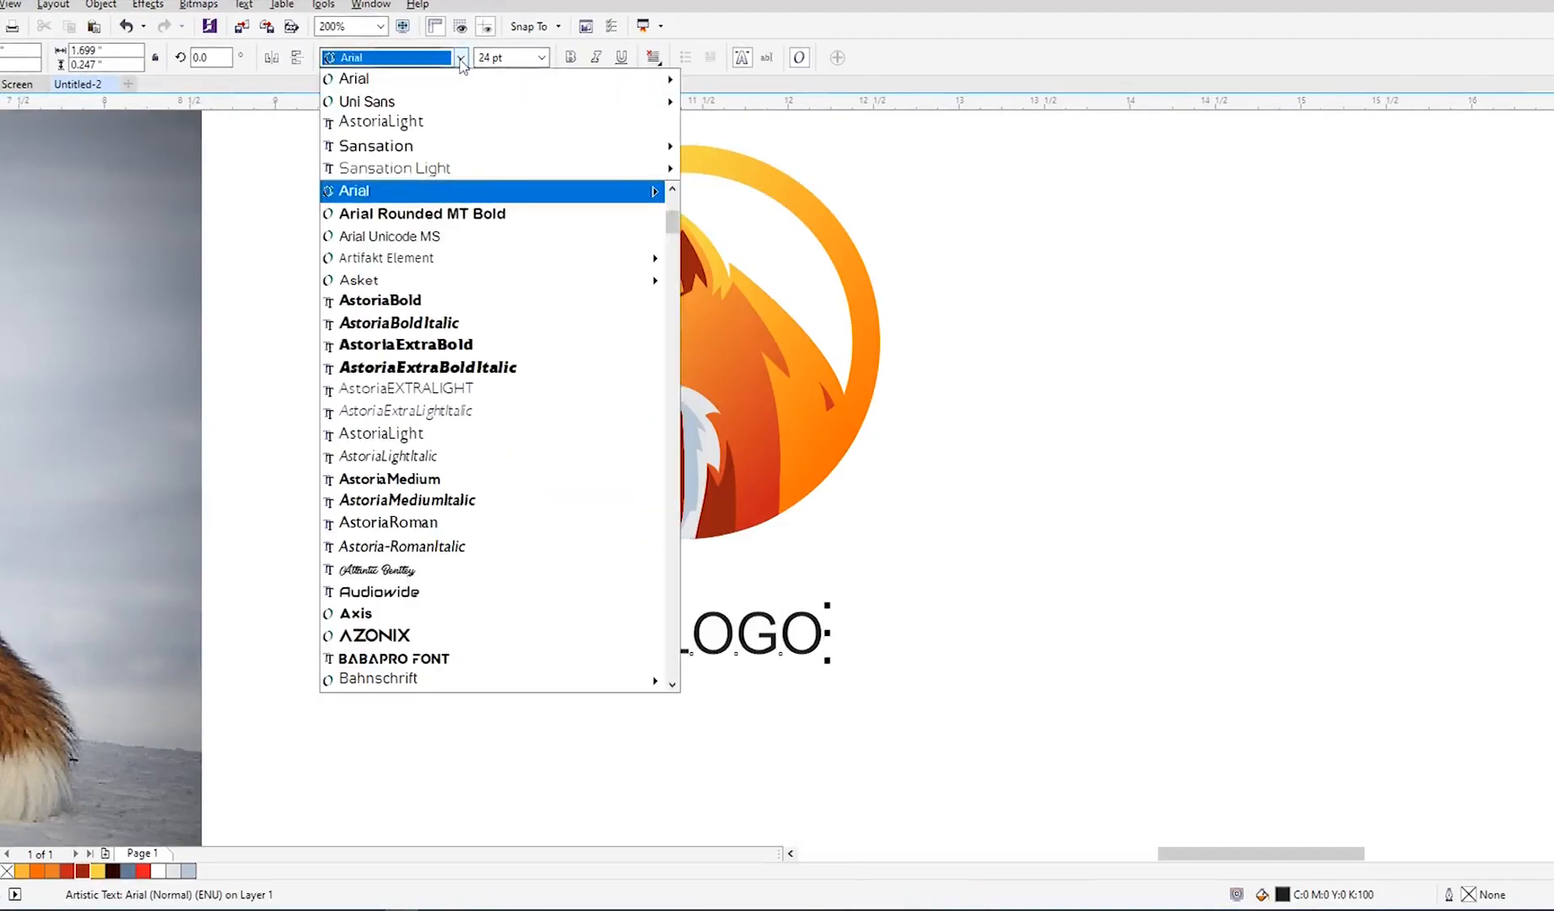
mouse_move(437, 150)
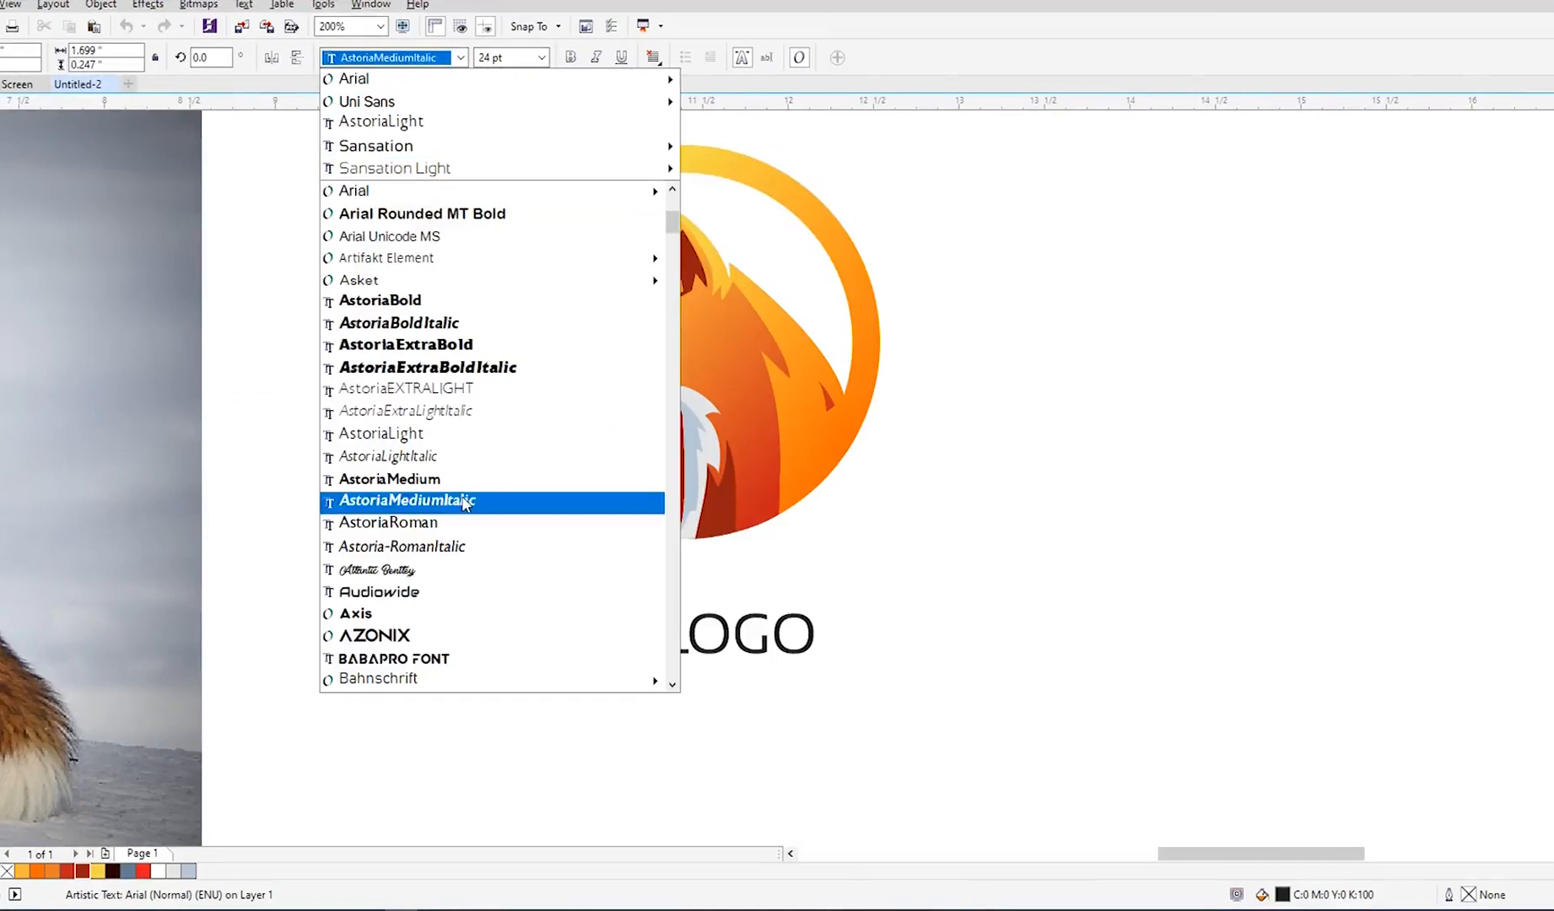
text(Gotham)
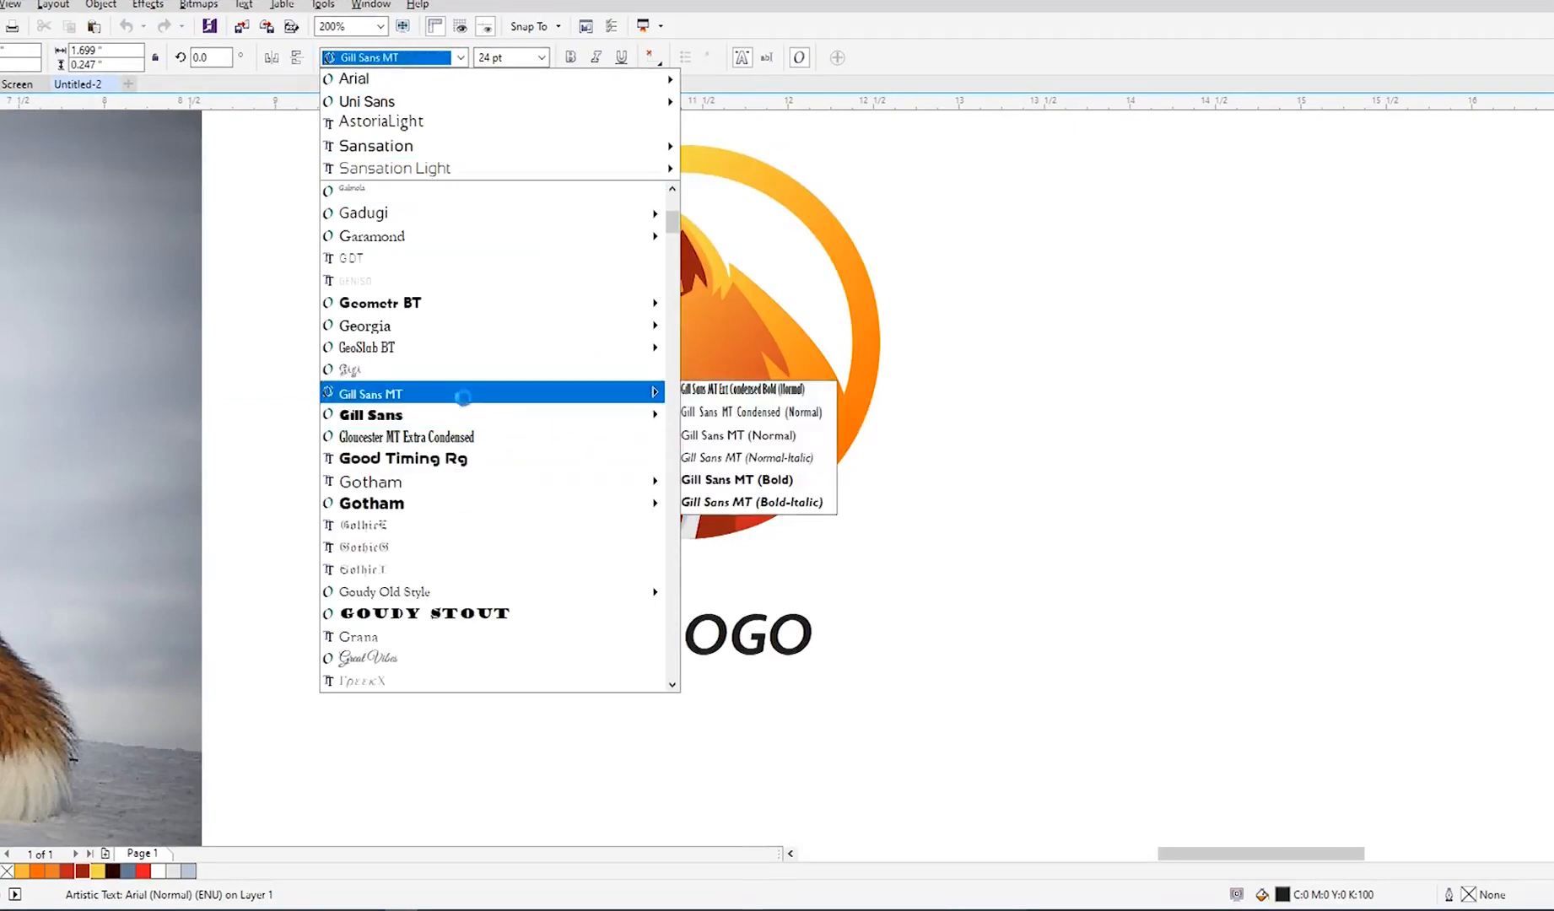
click(443, 483)
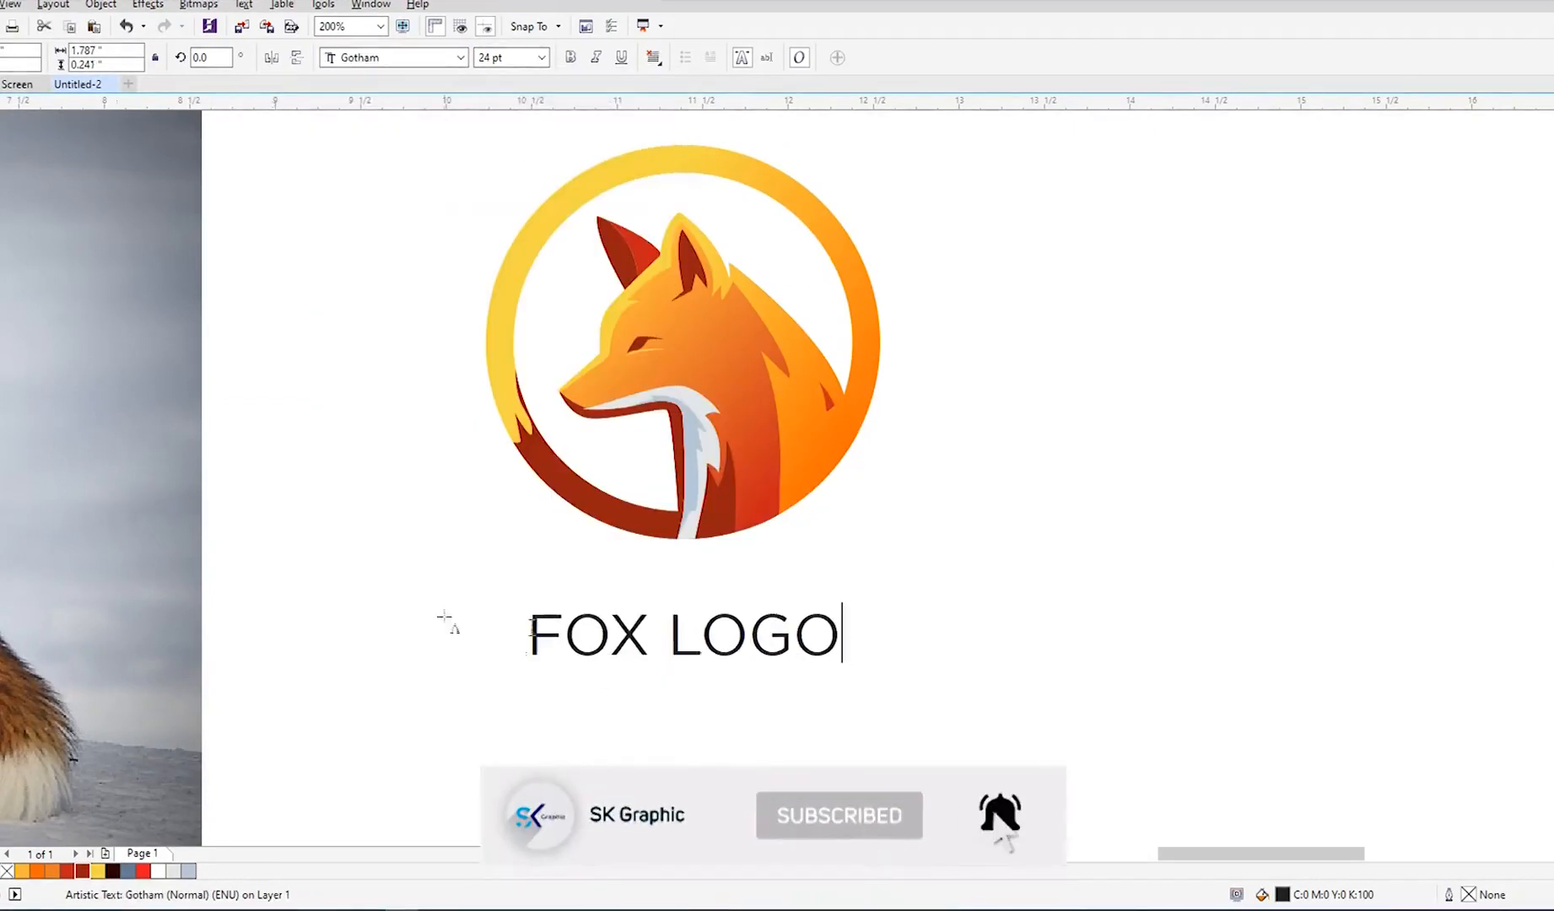
click(570, 59)
key(ctrl+space)
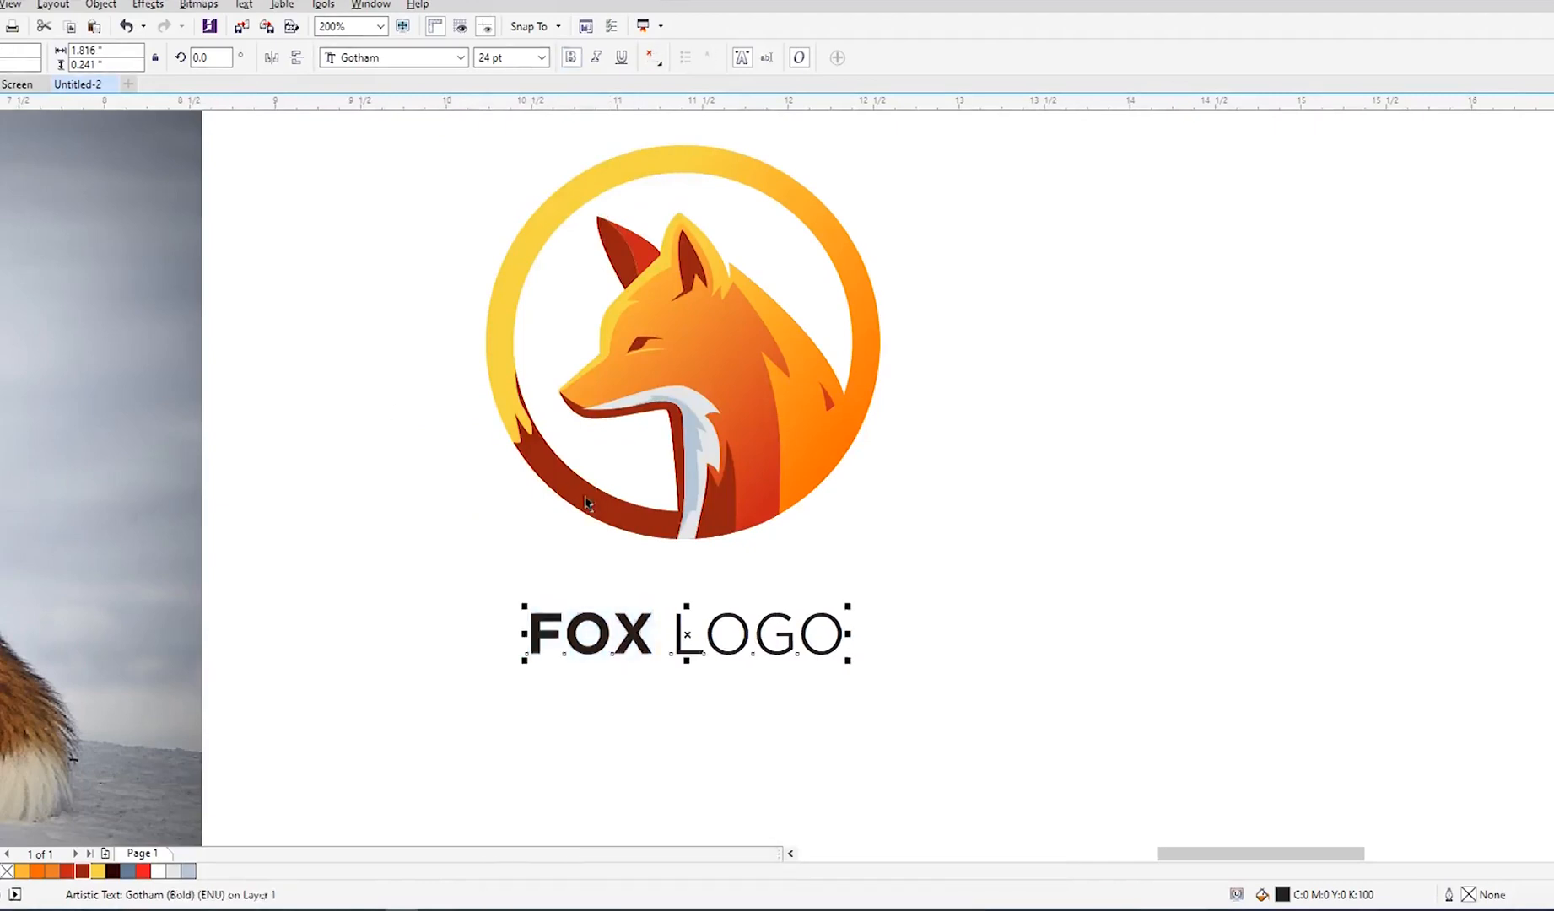
Step: Enlarge the text to about 34 pt beneath the emblem and group it with the emblem
scroll(563, 502, down, 1)
drag(711, 583, 757, 610)
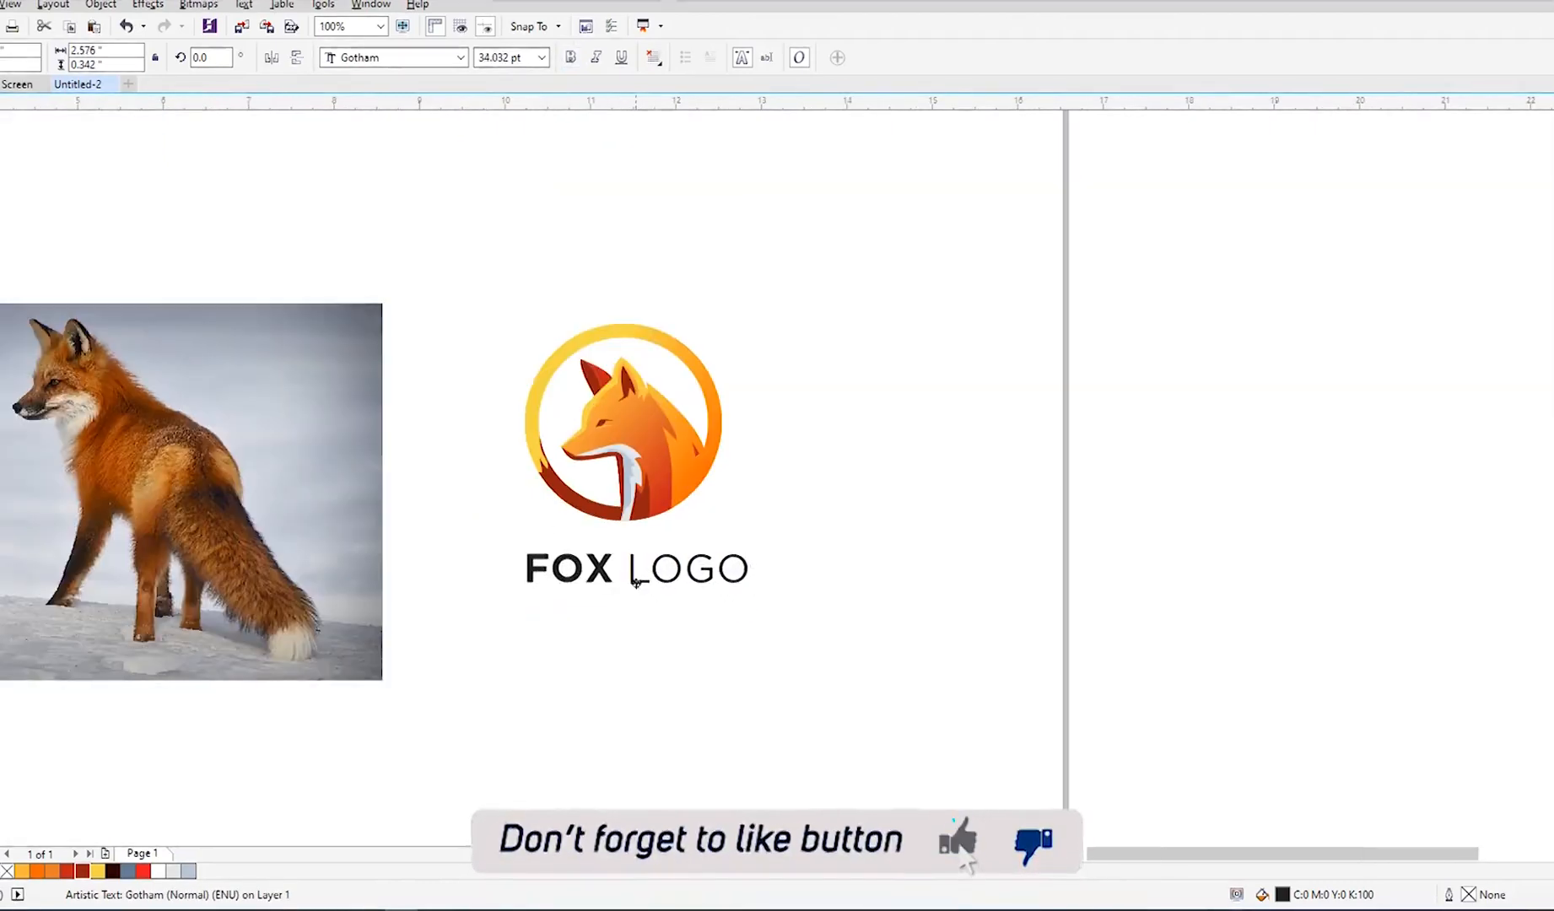
click(689, 689)
drag(423, 252, 884, 653)
key(ctrl+g)
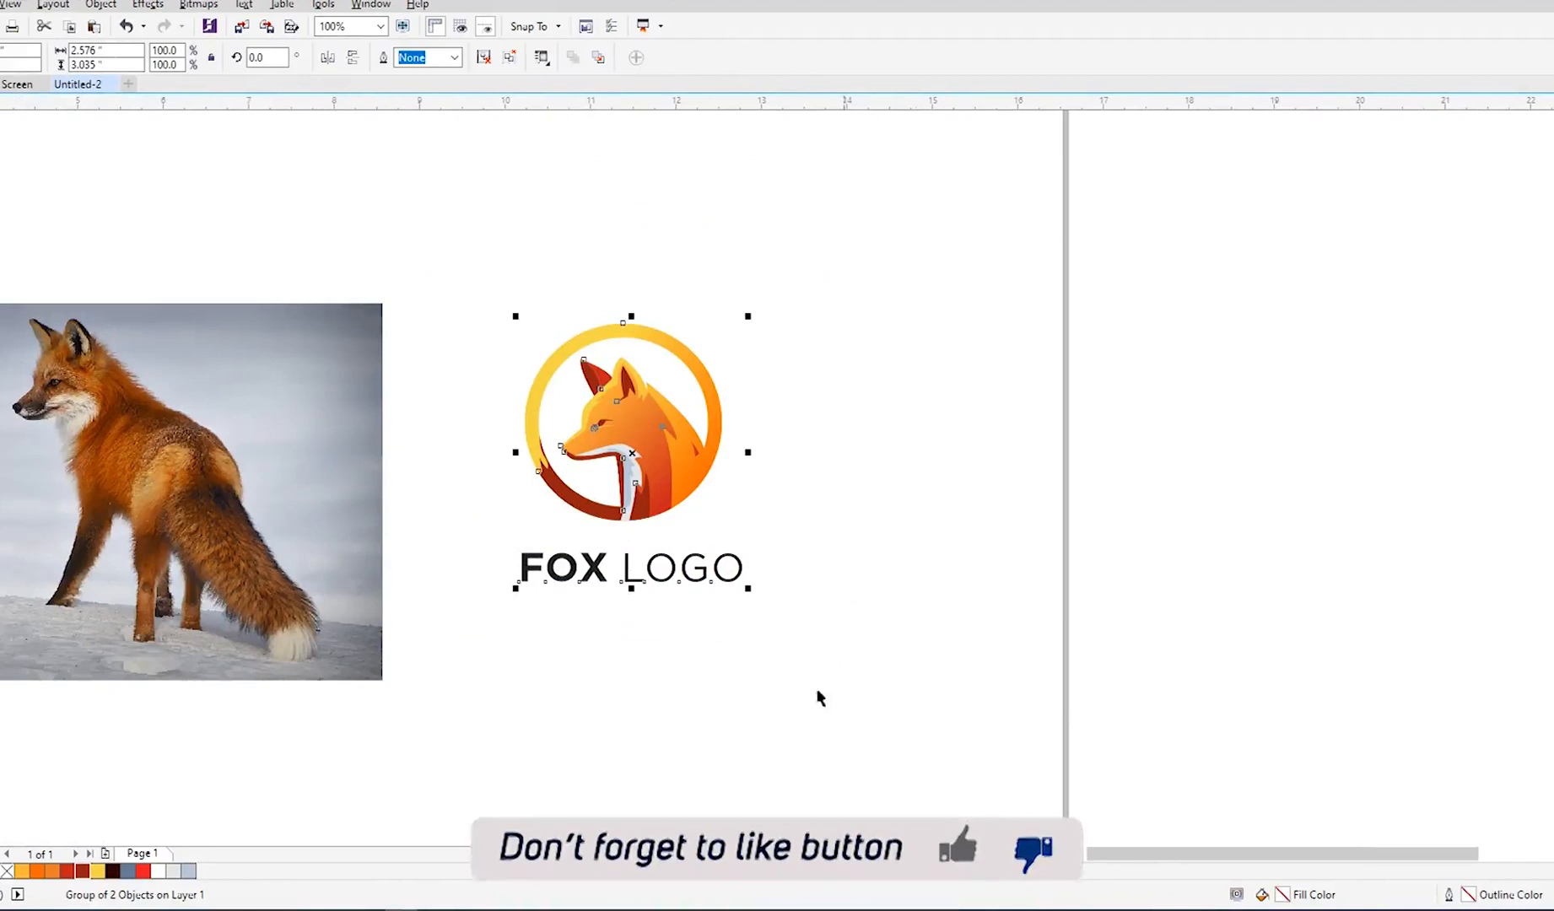
click(818, 692)
Step: Draw a square about 4.45 inches wide around the logo and center it on the page
click(15, 251)
drag(437, 296, 818, 677)
key(p)
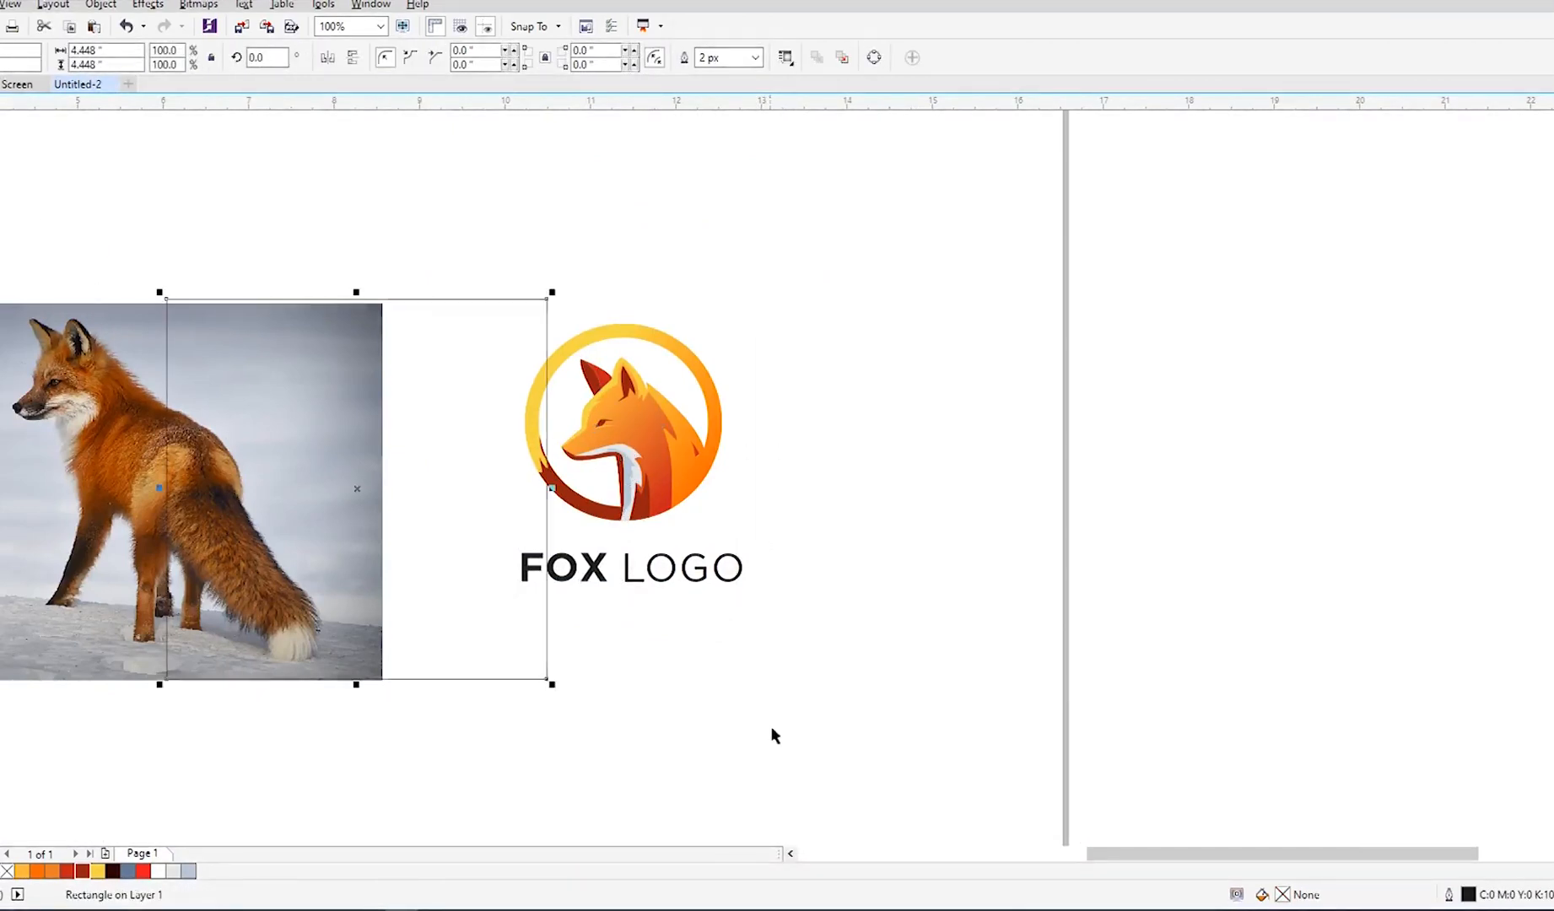
Step: Move the square over to the logo, center the logo inside it and enlarge the square to about 5.19 inches
drag(409, 561, 830, 618)
click(555, 492)
click(555, 492)
shift+click(834, 652)
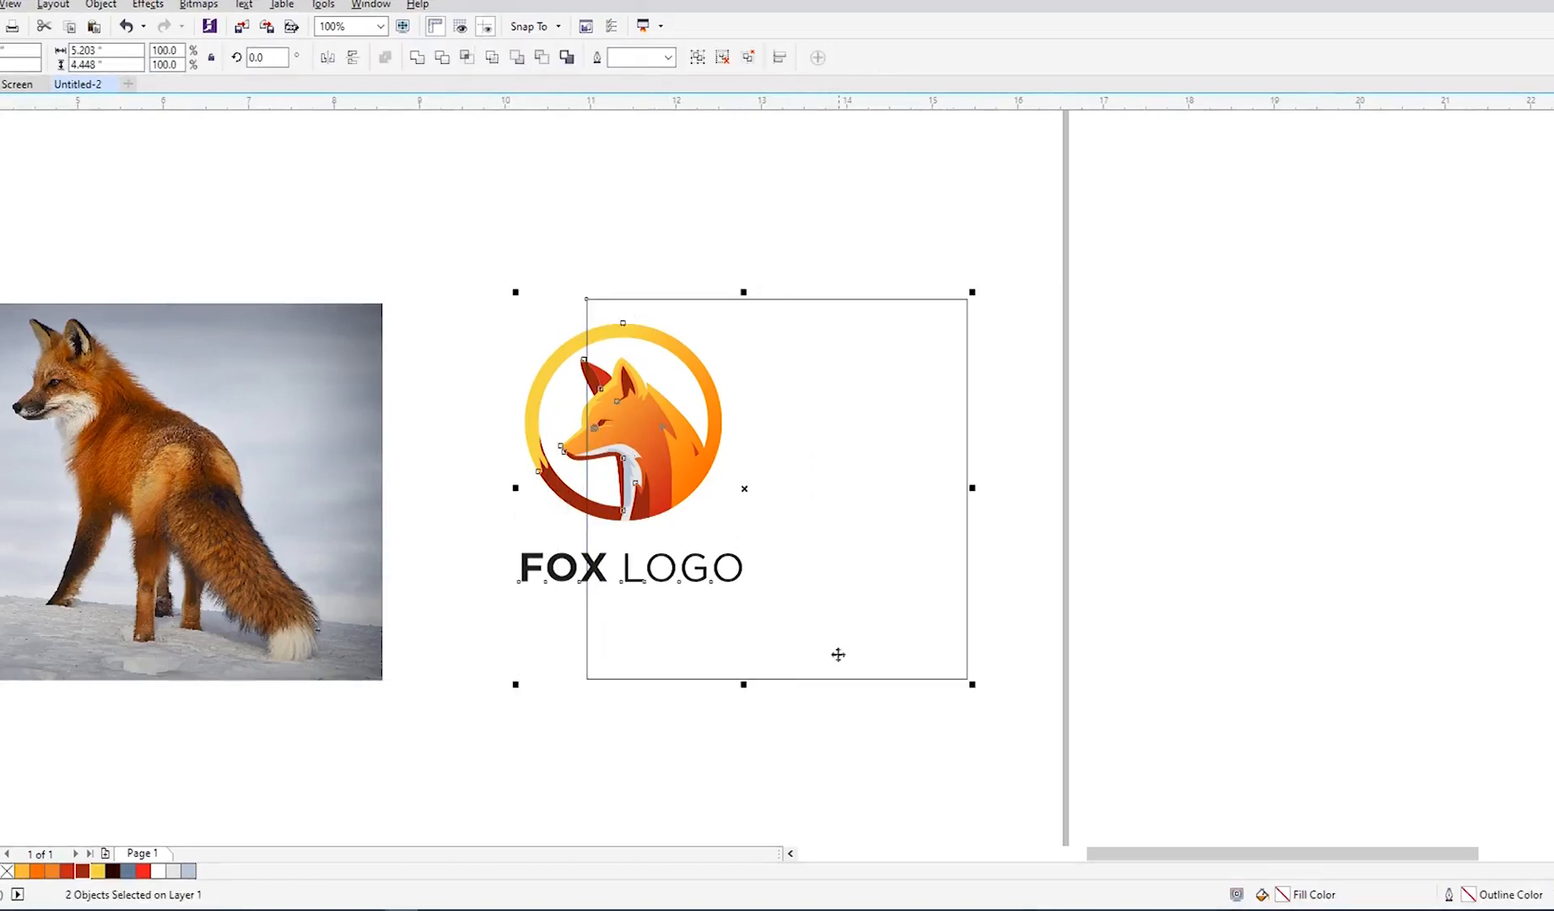
key(c)
key(e)
click(820, 763)
click(944, 662)
drag(1003, 718, 1005, 720)
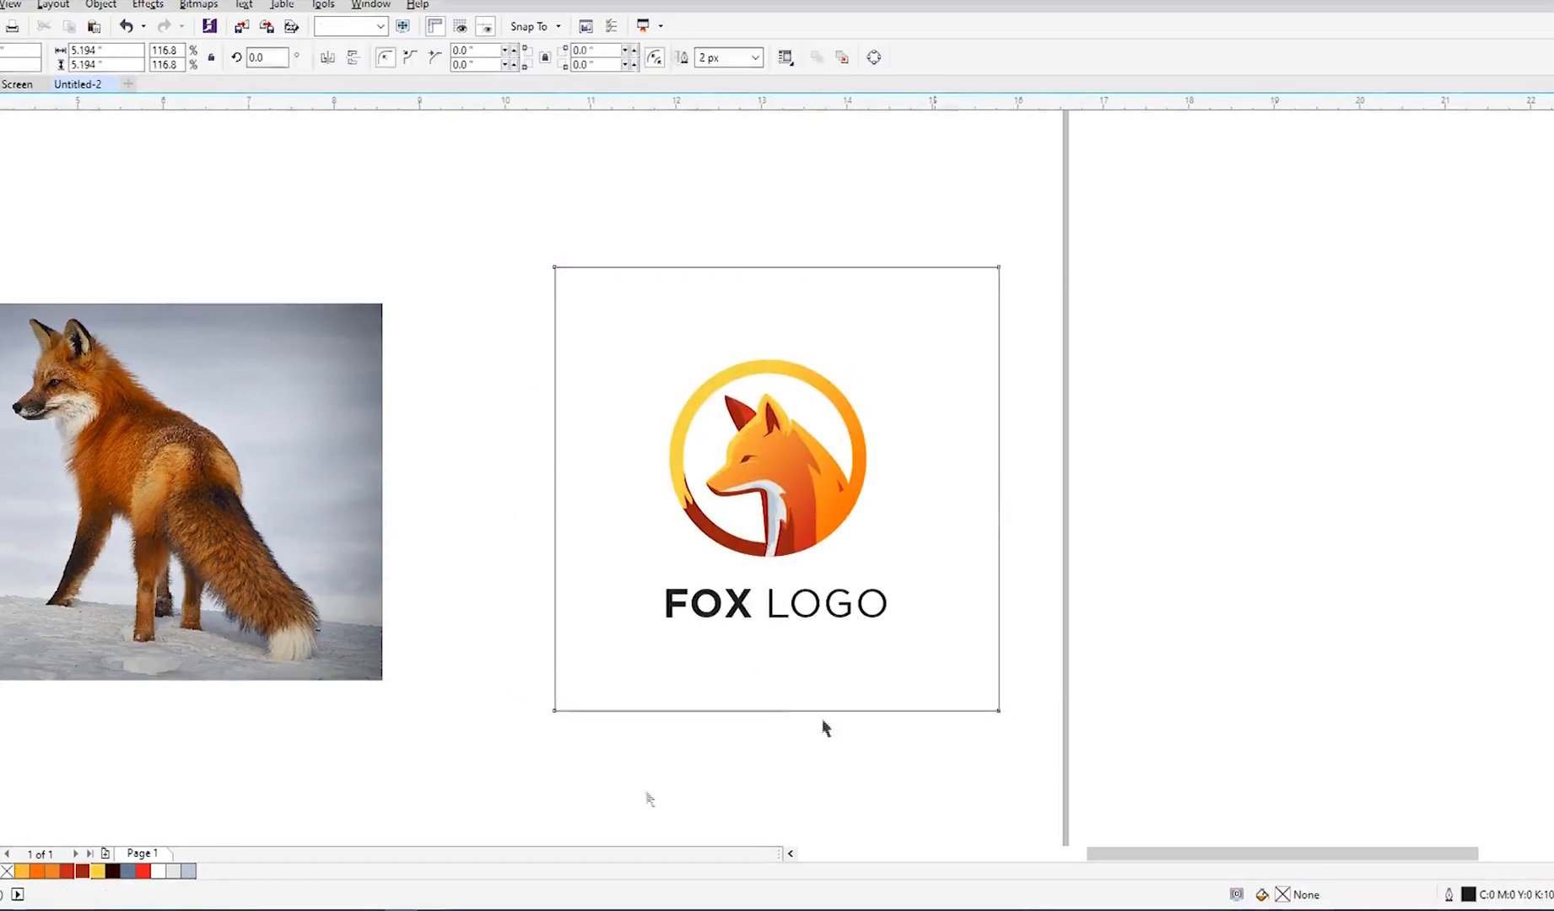
Step: Fill the square with very dark brown-red #3D0700 and send it behind the logo
click(81, 872)
double_click(1282, 894)
click(1193, 666)
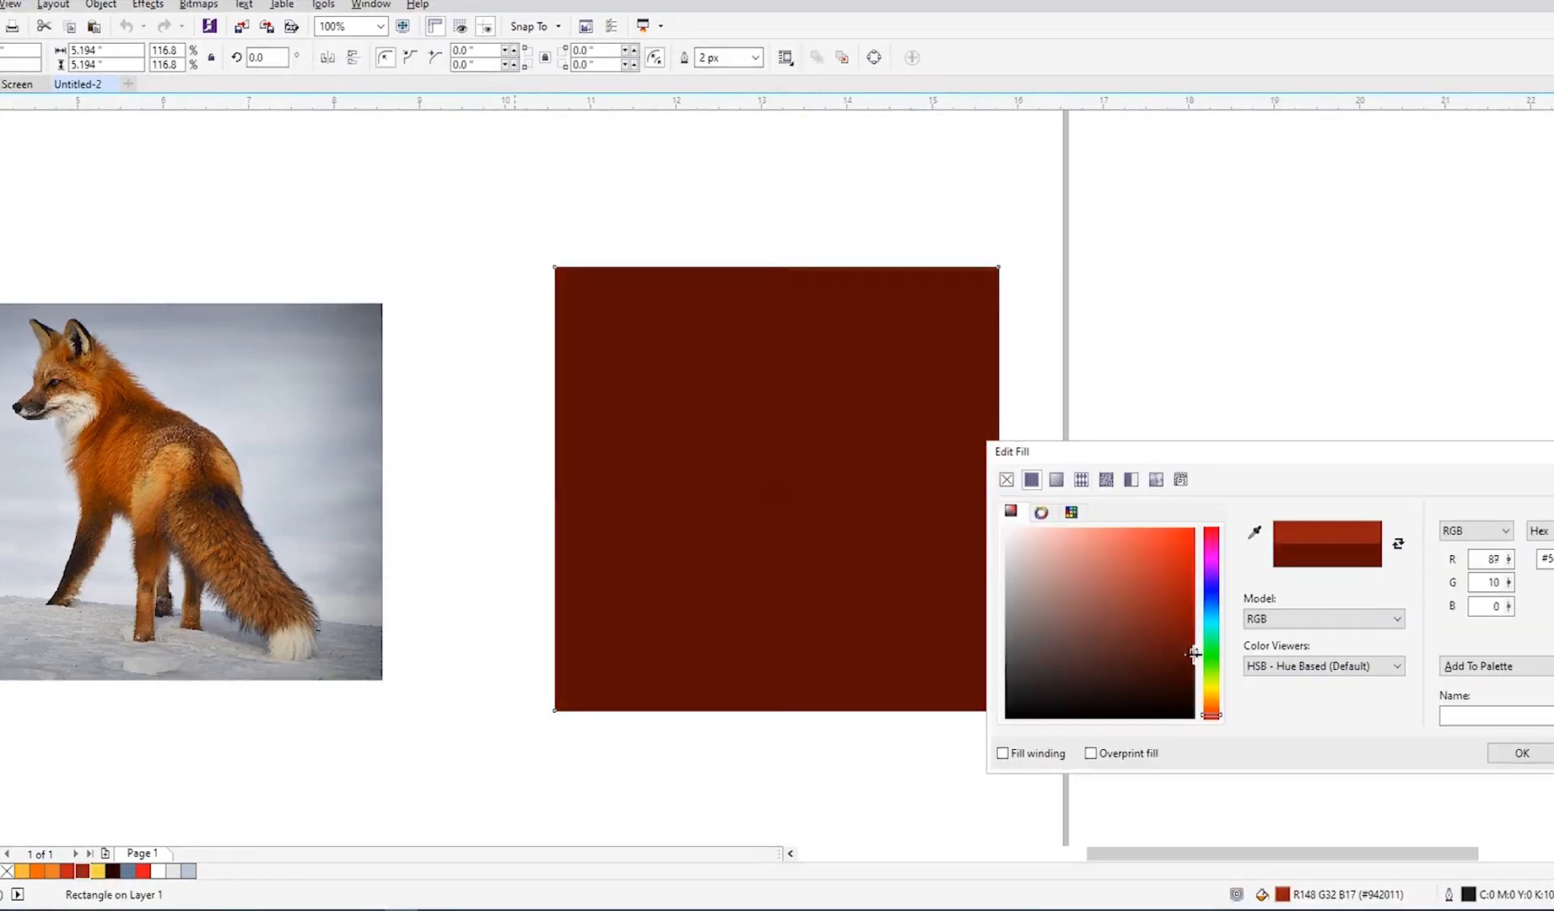
click(1521, 754)
key(shift+Page_Down)
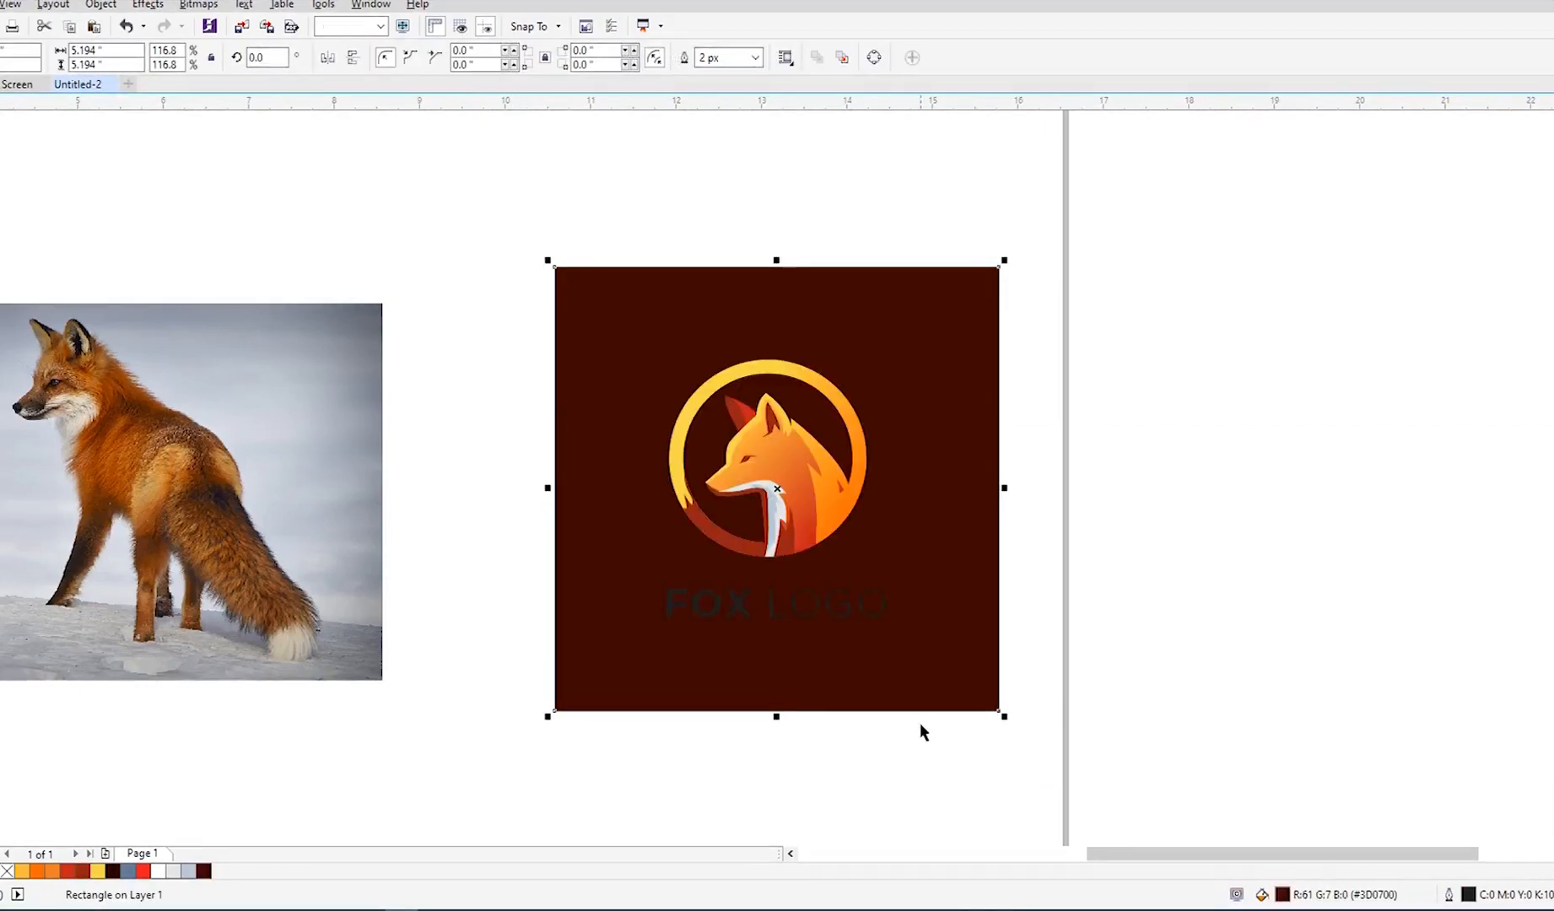
Step: Color the "FOX LOGO" text white
click(842, 827)
scroll(749, 584, up, 1)
ctrl+click(736, 624)
click(157, 872)
scroll(538, 568, down, 1)
Step: Move the dark square together with the logo closer to the fox photo and deselect everything
click(367, 189)
click(575, 493)
shift+click(690, 673)
key(Escape)
scroll(561, 586, down, 1)
drag(441, 372, 765, 720)
scroll(525, 623, up, 1)
drag(564, 623, 465, 630)
click(1028, 637)
scroll(1027, 637, down, 1)
scroll(620, 700, up, 1)
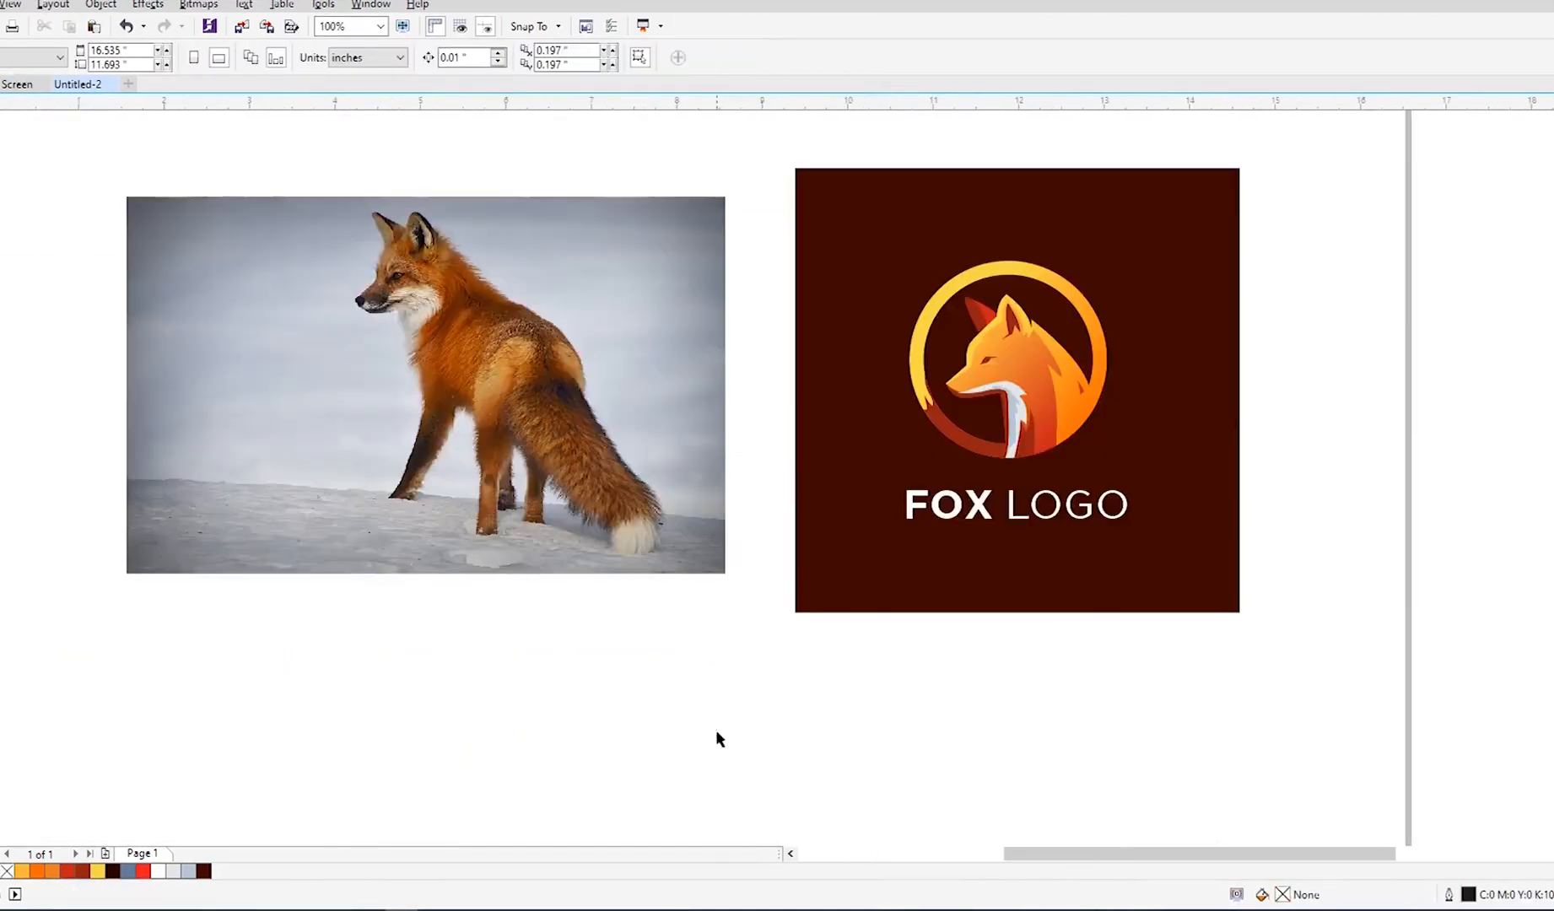